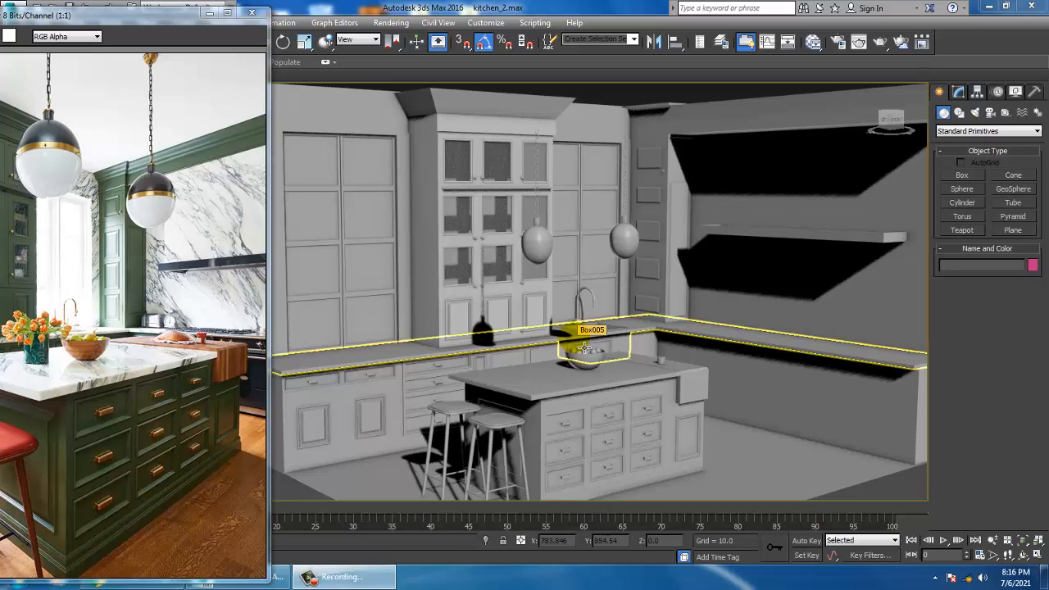
Step: Compare the counter, shelf and wall on the modelled cooking side with the kitchen reference image
{"action": "left_click_drag", "start_coordinate": [90, 19], "coordinate": [223, 15]}
{"action": "middle_click_drag", "start_coordinate": [637, 332], "coordinate": [623, 365], "text": "alt"}
{"action": "scroll", "coordinate": [679, 358], "scroll_direction": "up", "scroll_amount": 3}
{"action": "scroll", "coordinate": [620, 304], "scroll_direction": "up", "scroll_amount": 5}
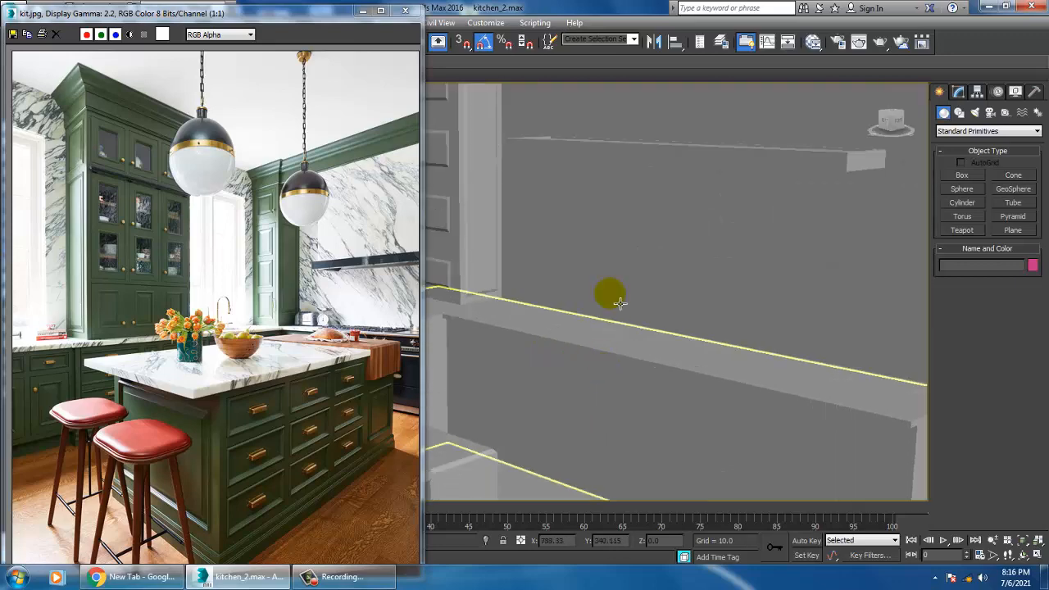
{"action": "scroll", "coordinate": [620, 303], "scroll_direction": "down", "scroll_amount": 8}
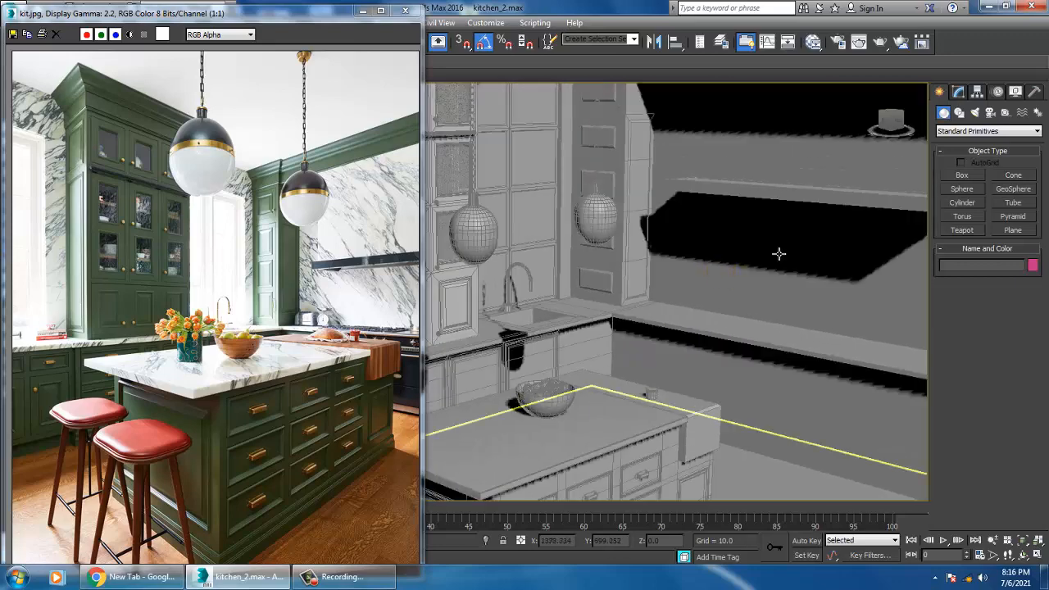
{"action": "middle_click_drag", "start_coordinate": [778, 254], "coordinate": [667, 346]}
{"action": "scroll", "coordinate": [790, 332], "scroll_direction": "up", "scroll_amount": 2}
{"action": "scroll", "coordinate": [640, 346], "scroll_direction": "down", "scroll_amount": 2}
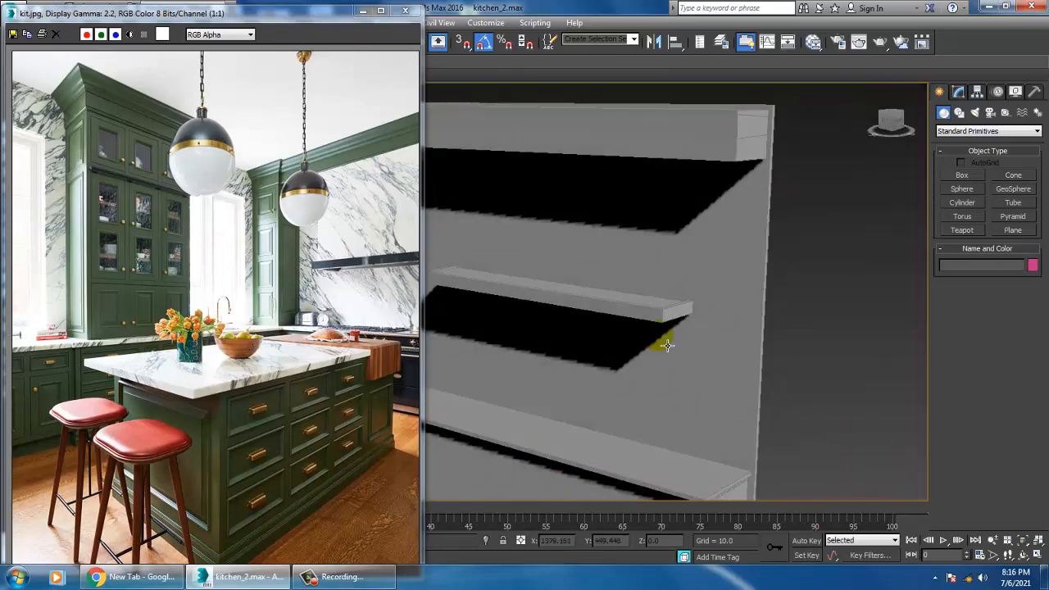
{"action": "scroll", "coordinate": [332, 321], "scroll_direction": "up", "scroll_amount": 1}
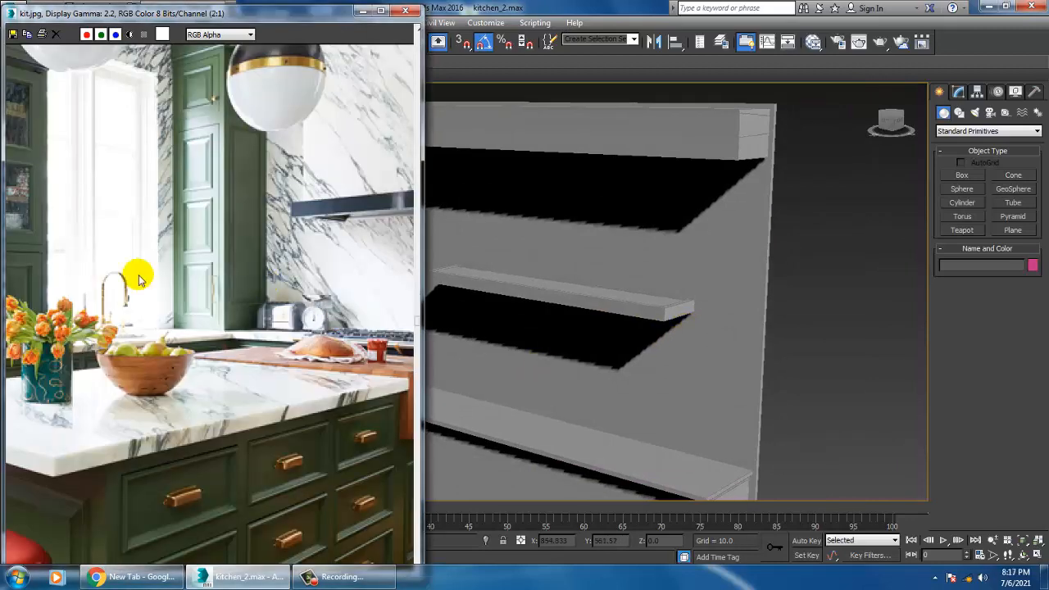
{"action": "middle_click_drag", "start_coordinate": [139, 281], "coordinate": [48, 257]}
{"action": "middle_click_drag", "start_coordinate": [662, 308], "coordinate": [680, 318], "text": "alt"}
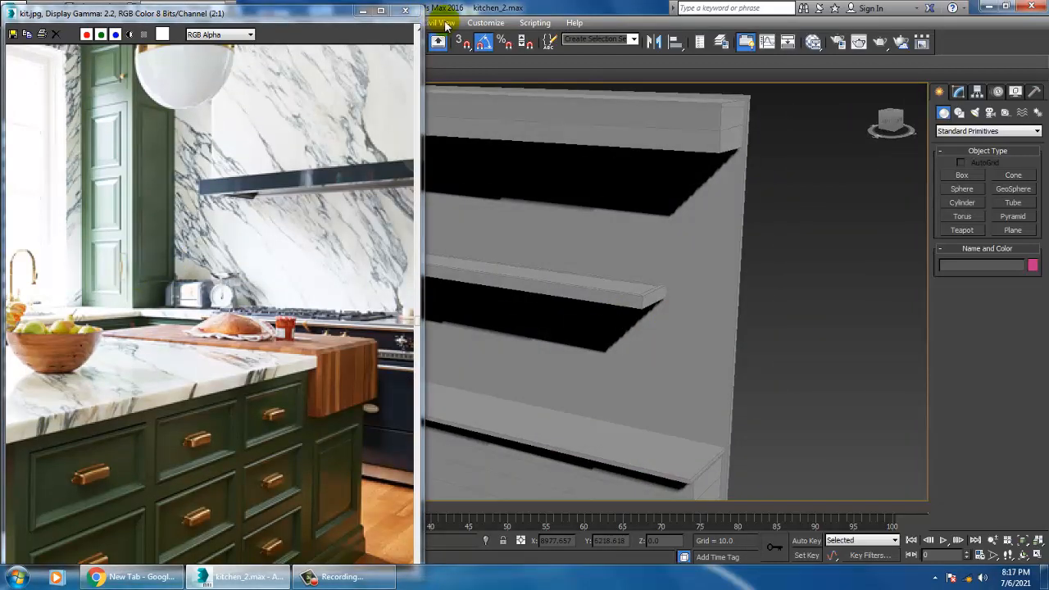
{"action": "left_click_drag", "start_coordinate": [244, 13], "coordinate": [162, 14]}
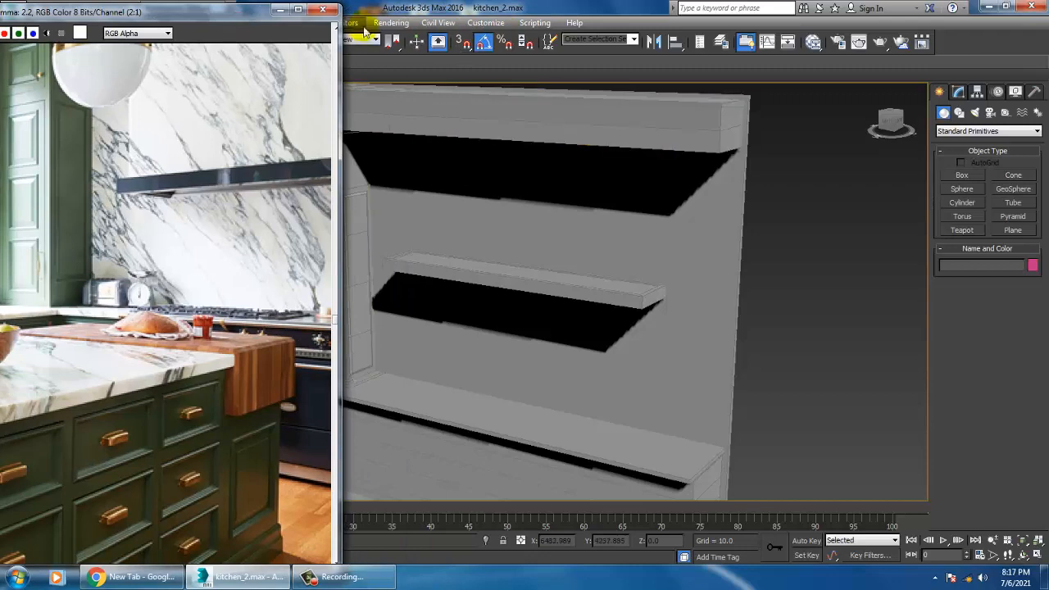
Step: Open the stove reference image 81JVM1IFPIL._SX425_ and place its window over the kitchen reference, clear of the modelling area
{"action": "left_click", "coordinate": [390, 22]}
{"action": "left_click", "coordinate": [452, 382]}
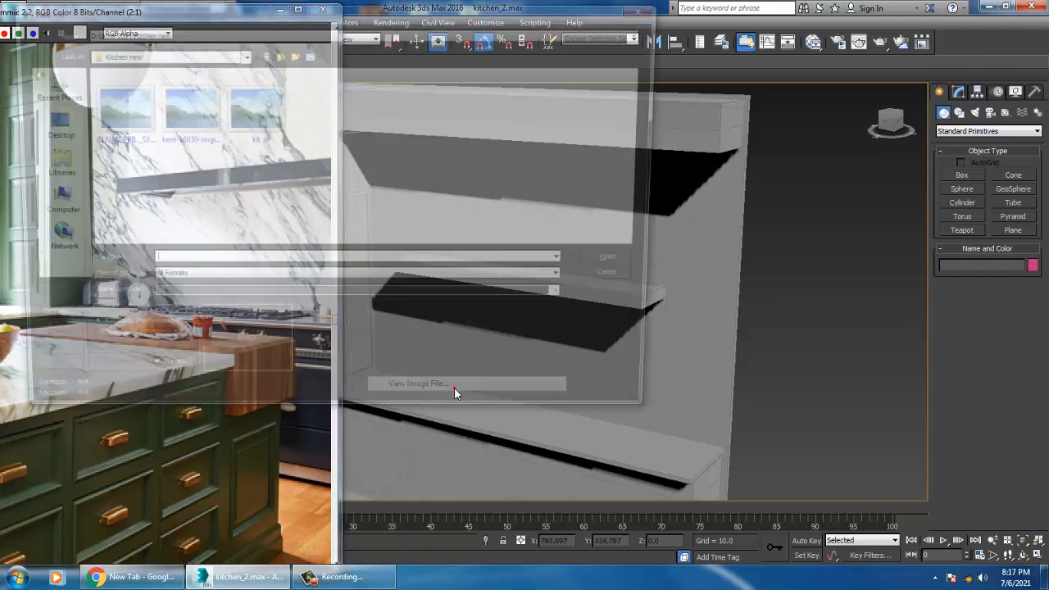
{"action": "left_click", "coordinate": [188, 107]}
{"action": "left_click", "coordinate": [121, 114]}
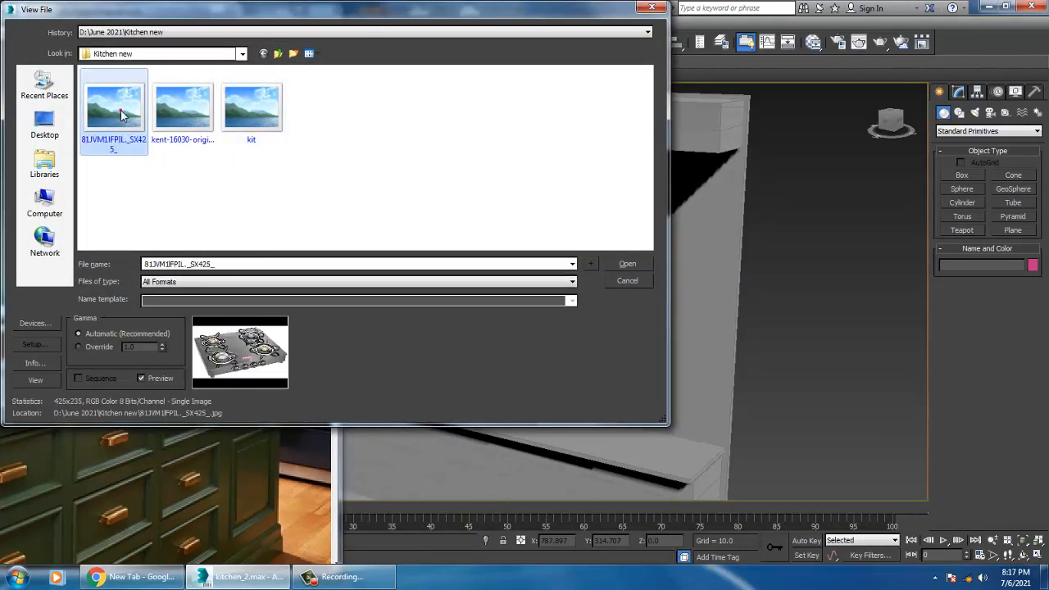
{"action": "double_click", "coordinate": [120, 114]}
{"action": "left_click_drag", "start_coordinate": [588, 206], "coordinate": [195, 132]}
{"action": "left_click_drag", "start_coordinate": [285, 352], "coordinate": [339, 430]}
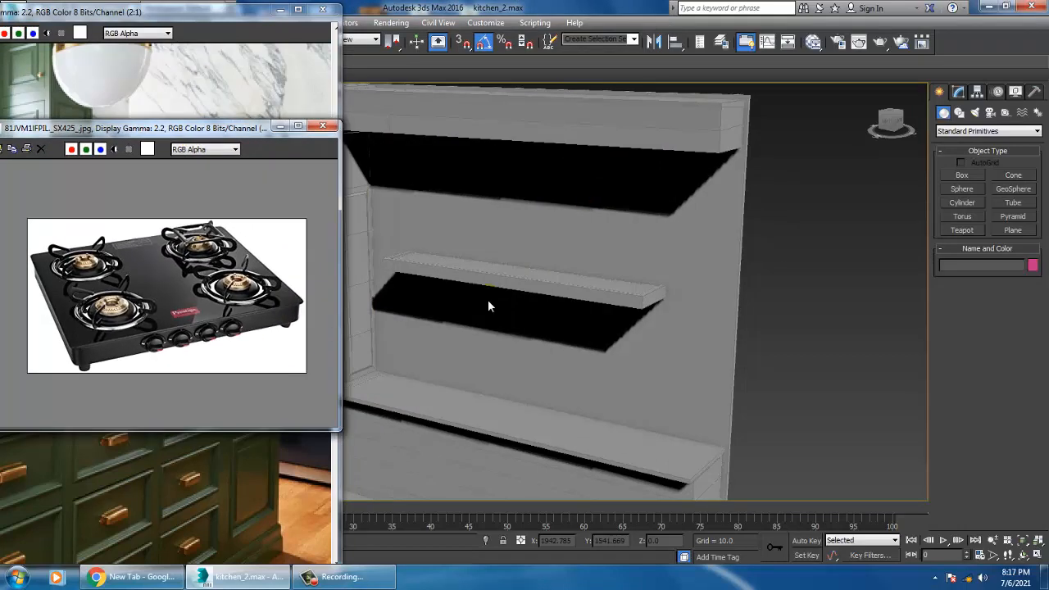
Step: Create an AutoGrid box about 103 long, 70 wide and 9 high over the side counter in the top view
{"action": "middle_click_drag", "start_coordinate": [519, 388], "coordinate": [742, 364], "text": "alt"}
{"action": "scroll", "coordinate": [684, 374], "scroll_direction": "up", "scroll_amount": 3}
{"action": "left_click", "coordinate": [974, 178]}
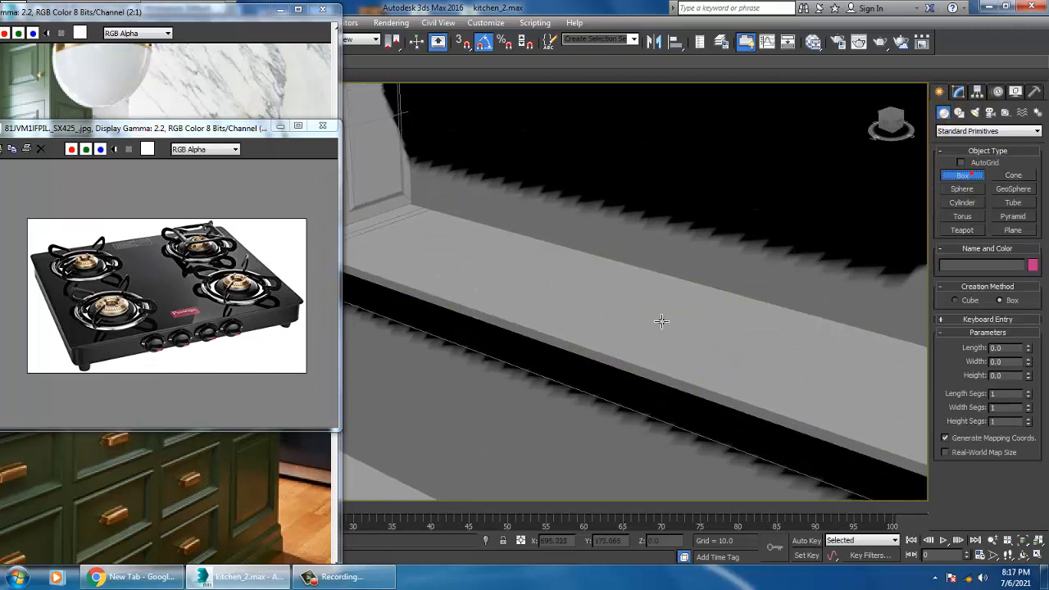
{"action": "key", "text": "alt+w"}
{"action": "left_click", "coordinate": [391, 222]}
{"action": "key", "text": "alt+w"}
{"action": "middle_click_drag", "start_coordinate": [569, 209], "coordinate": [549, 201]}
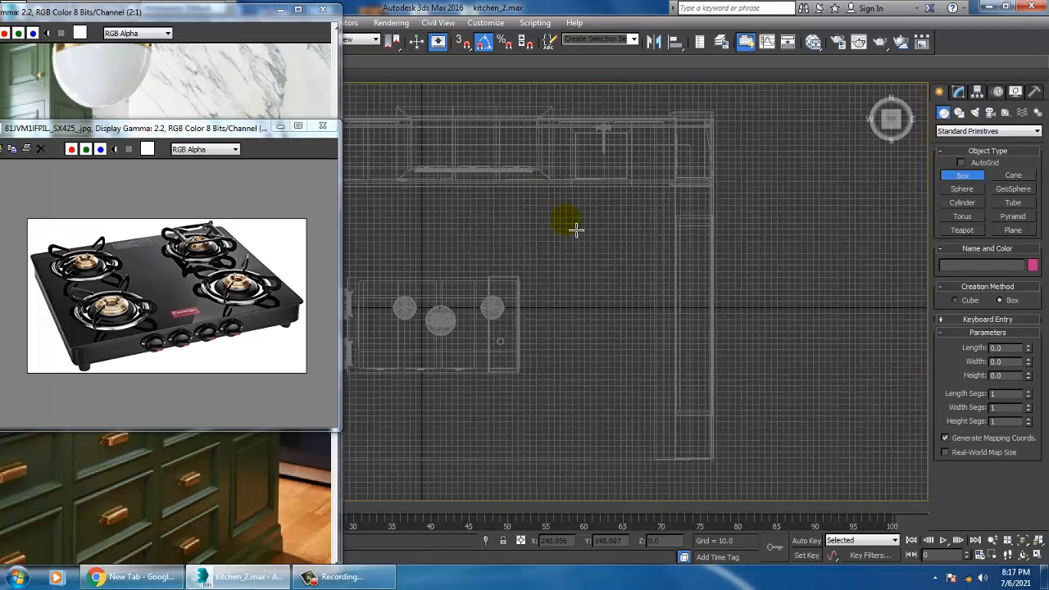
{"action": "scroll", "coordinate": [589, 237], "scroll_direction": "down", "scroll_amount": 6}
{"action": "scroll", "coordinate": [656, 235], "scroll_direction": "up", "scroll_amount": 6}
{"action": "scroll", "coordinate": [630, 280], "scroll_direction": "up", "scroll_amount": 2}
{"action": "middle_click_drag", "start_coordinate": [629, 280], "coordinate": [749, 204]}
{"action": "scroll", "coordinate": [668, 231], "scroll_direction": "up", "scroll_amount": 2}
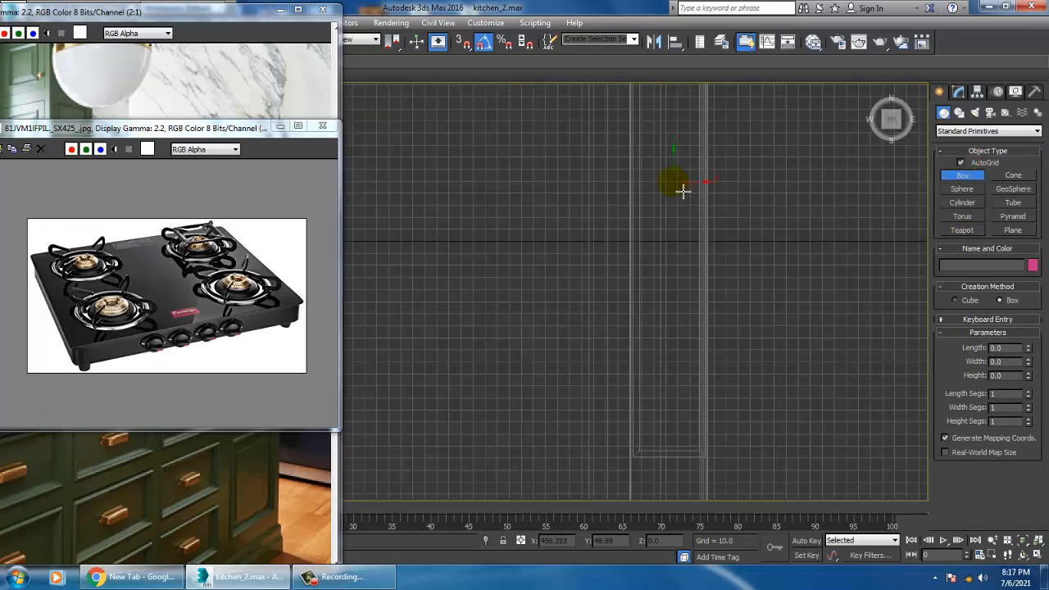
{"action": "middle_click_drag", "start_coordinate": [683, 191], "coordinate": [626, 284]}
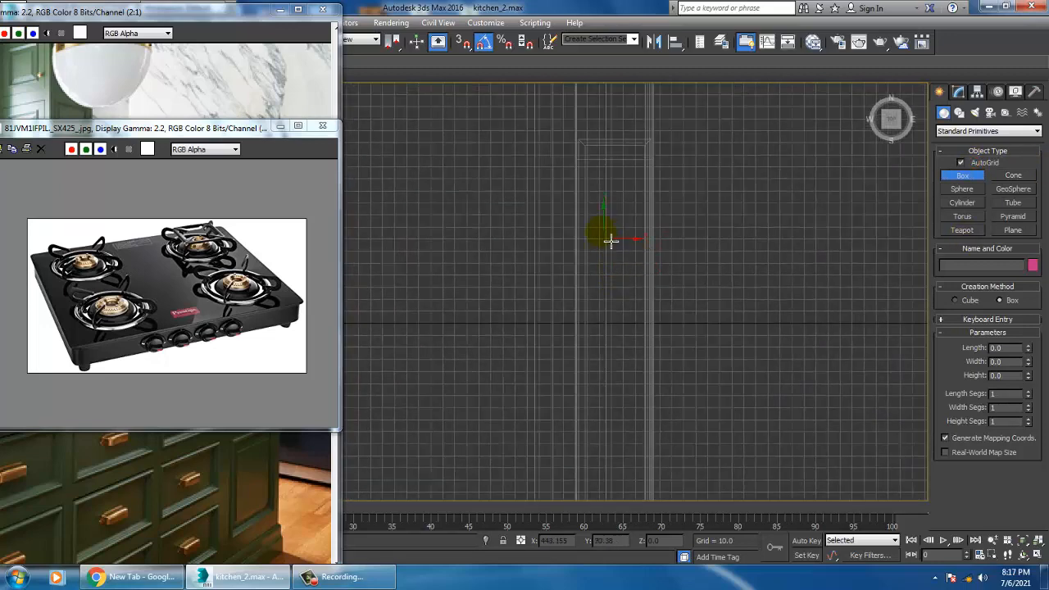
{"action": "left_click_drag", "start_coordinate": [554, 205], "coordinate": [639, 326]}
{"action": "key", "text": "alt+w"}
{"action": "left_click", "coordinate": [637, 310]}
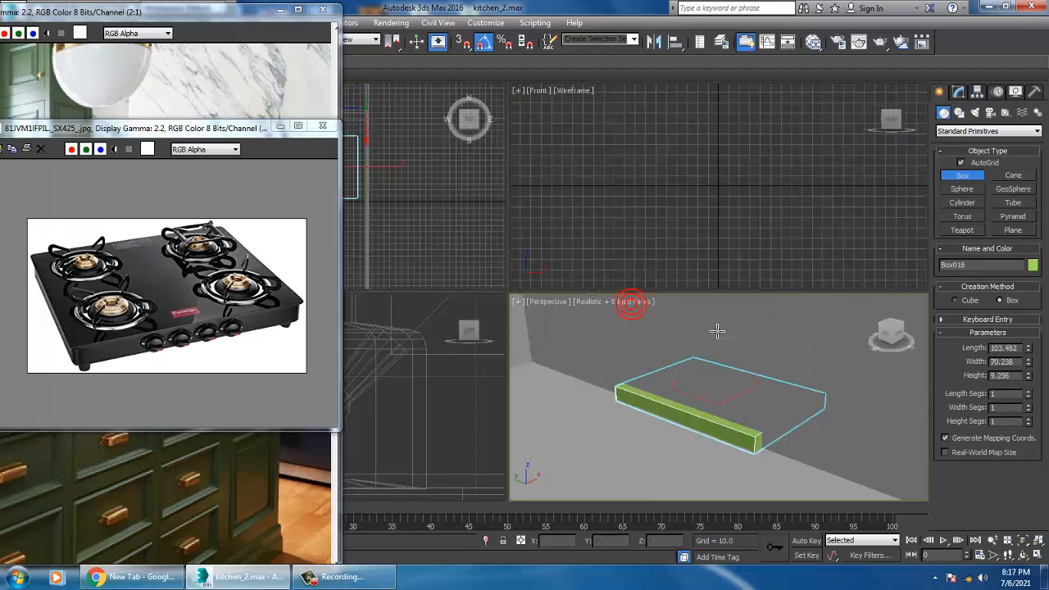
Step: Raise the box onto the side countertop, to a Z position of about 134.5
{"action": "key", "text": "alt+w"}
{"action": "scroll", "coordinate": [695, 323], "scroll_direction": "down", "scroll_amount": 4}
{"action": "middle_click_drag", "start_coordinate": [662, 266], "coordinate": [620, 374]}
{"action": "key", "text": "w"}
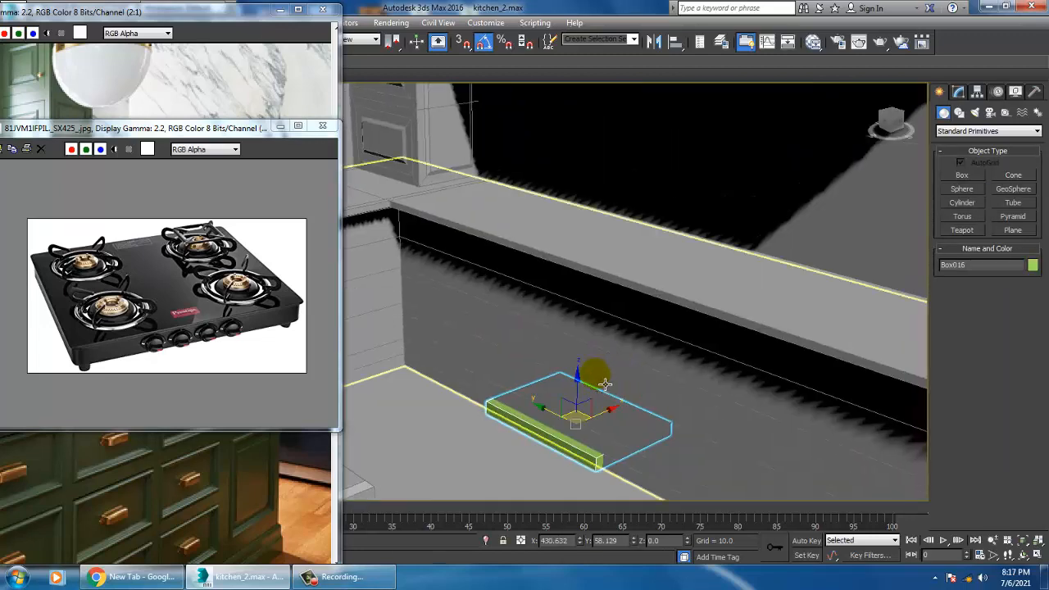
{"action": "left_click_drag", "start_coordinate": [576, 374], "coordinate": [606, 200]}
{"action": "middle_click_drag", "start_coordinate": [606, 200], "coordinate": [565, 323], "text": "alt"}
{"action": "middle_click_drag", "start_coordinate": [565, 323], "coordinate": [523, 313], "text": "alt"}
{"action": "scroll", "coordinate": [568, 336], "scroll_direction": "up", "scroll_amount": 3}
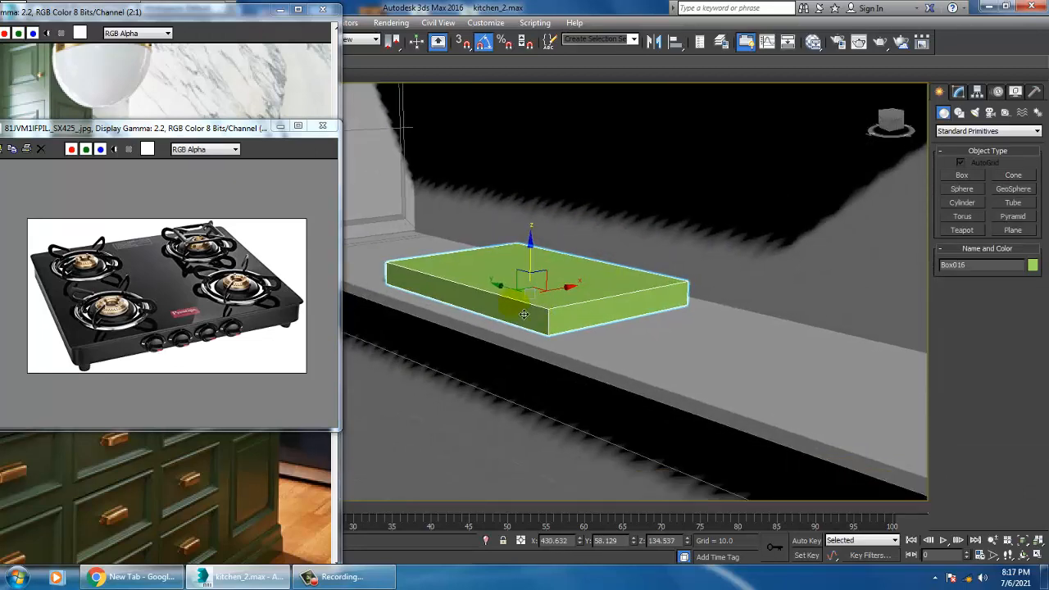
Step: Slide the box along and across the countertop to about X 434.7, Y -5.1
{"action": "left_click_drag", "start_coordinate": [511, 291], "coordinate": [631, 323]}
{"action": "middle_click_drag", "start_coordinate": [667, 325], "coordinate": [644, 319], "text": "alt"}
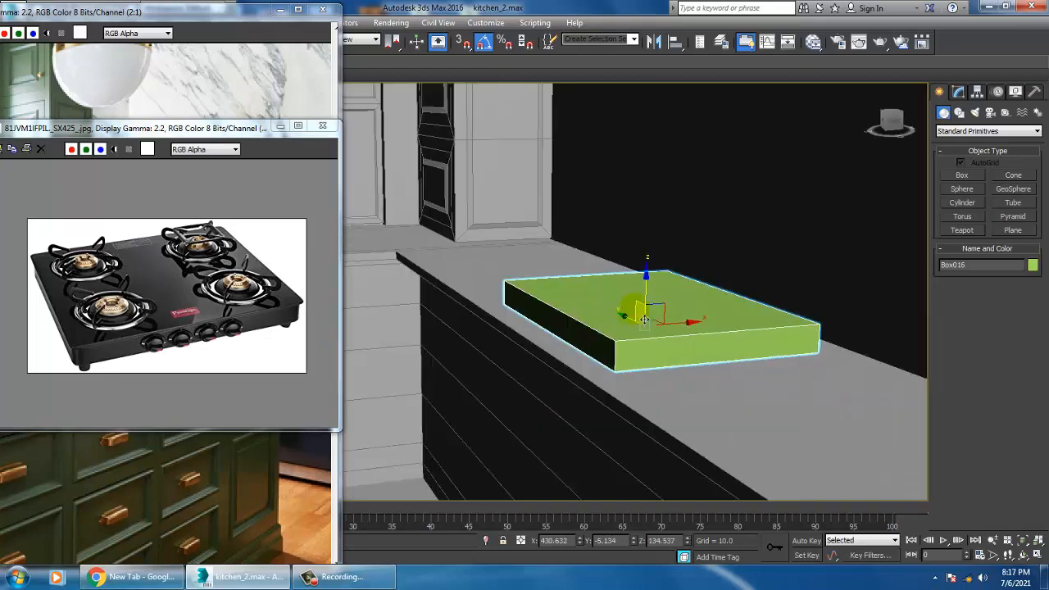
{"action": "mouse_move", "coordinate": [690, 333]}
{"action": "left_mouse_down"}
{"action": "mouse_move", "coordinate": [713, 329]}
{"action": "mouse_move", "coordinate": [696, 331]}
{"action": "left_mouse_up"}
{"action": "middle_click_drag", "start_coordinate": [697, 331], "coordinate": [660, 326], "text": "alt"}
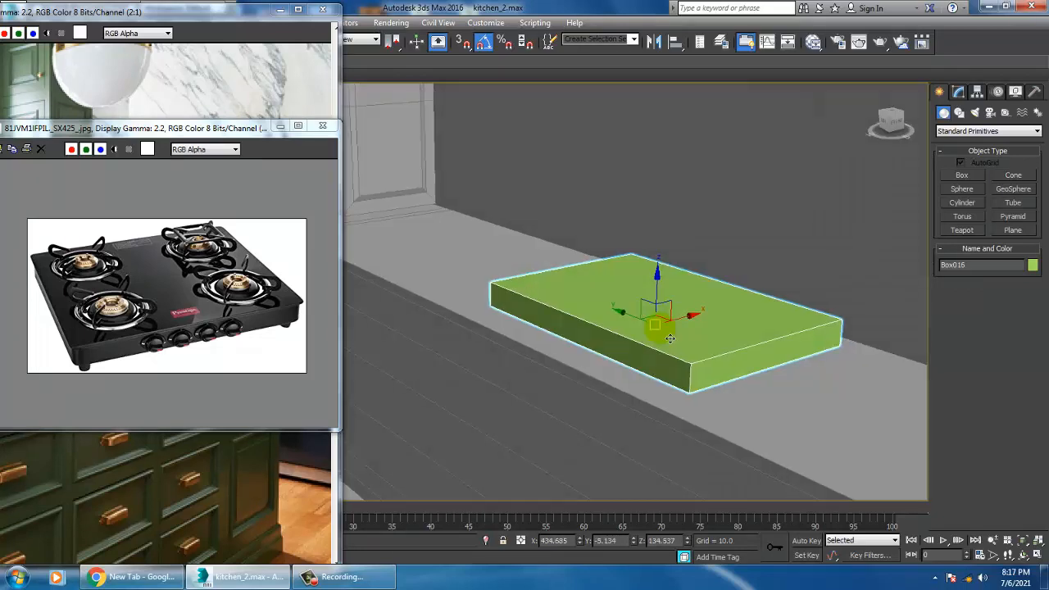
{"action": "scroll", "coordinate": [662, 327], "scroll_direction": "up", "scroll_amount": 3}
Step: Convert the stove box to an Editable Poly
{"action": "right_click", "coordinate": [726, 323]}
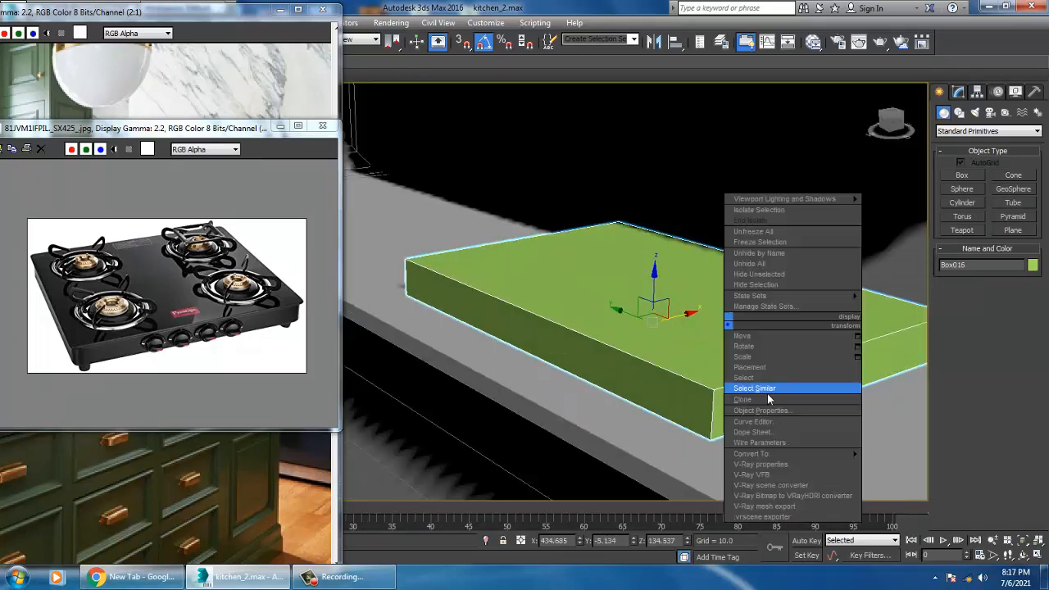
{"action": "mouse_move", "coordinate": [766, 453]}
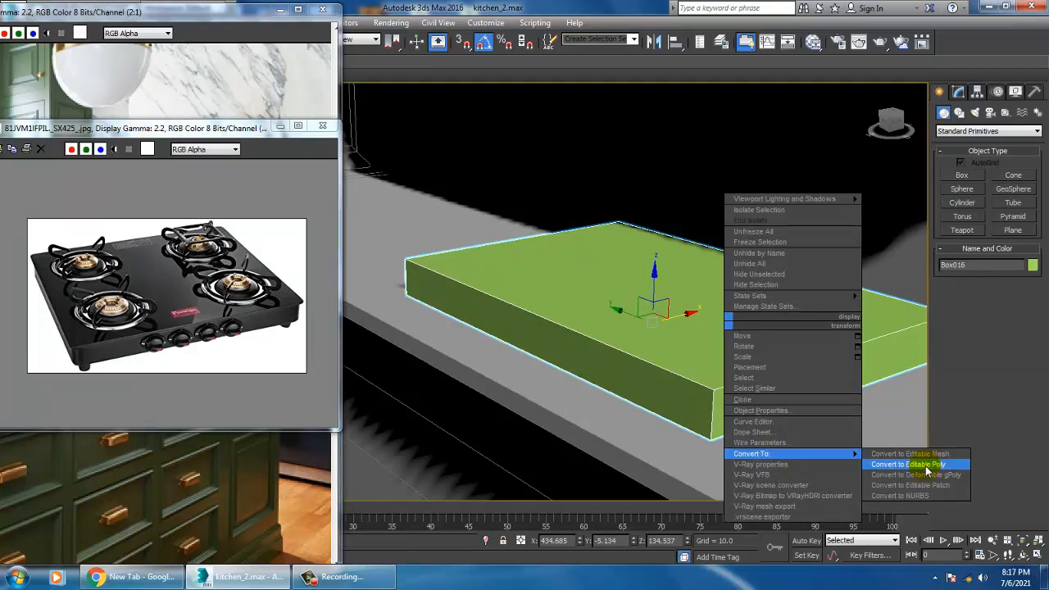
{"action": "left_click", "coordinate": [924, 463]}
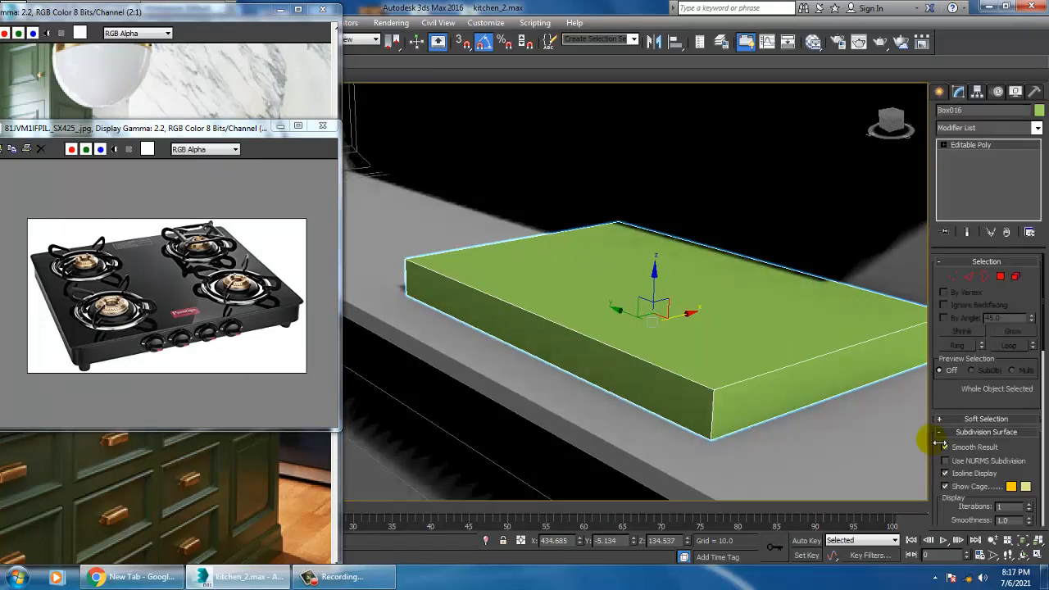
Step: Connect the box's four vertical edges with one segment, using a slide of 71 towards the upper face
{"action": "key", "text": "2"}
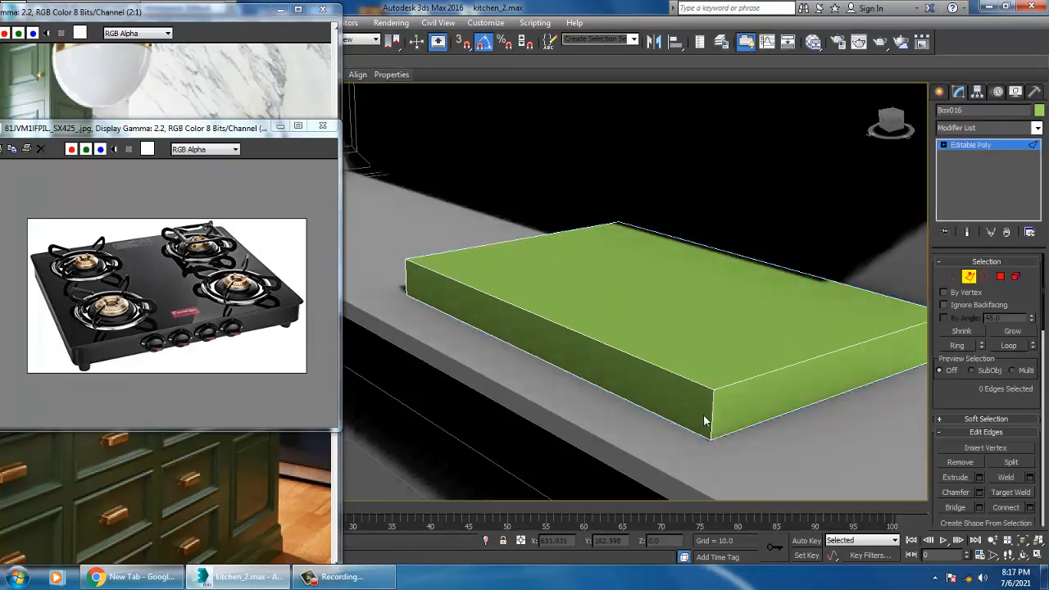
{"action": "left_click", "coordinate": [712, 413]}
{"action": "key", "text": "alt+r"}
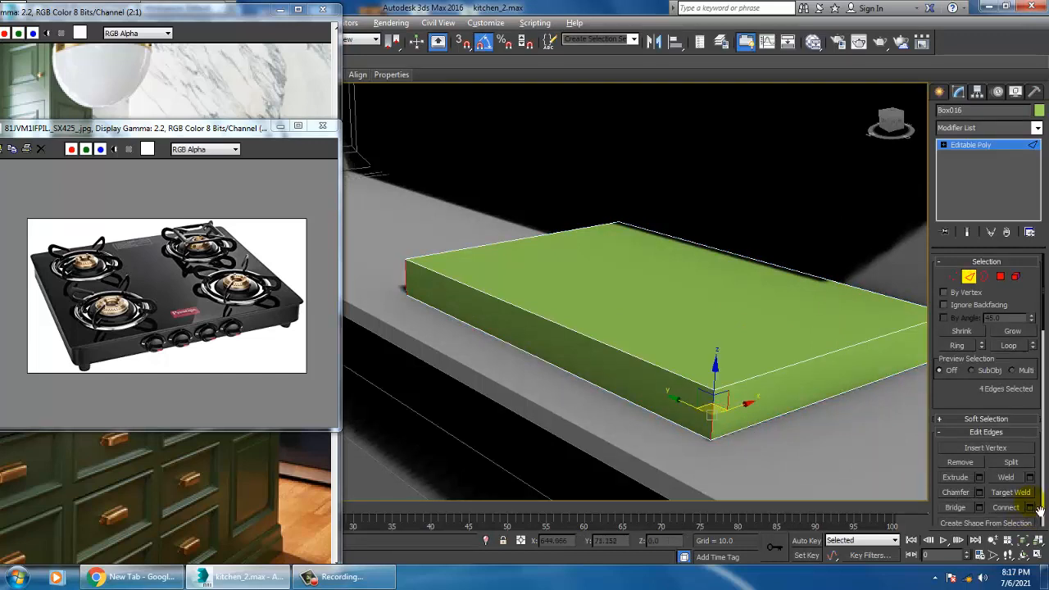
{"action": "left_click", "coordinate": [1029, 507]}
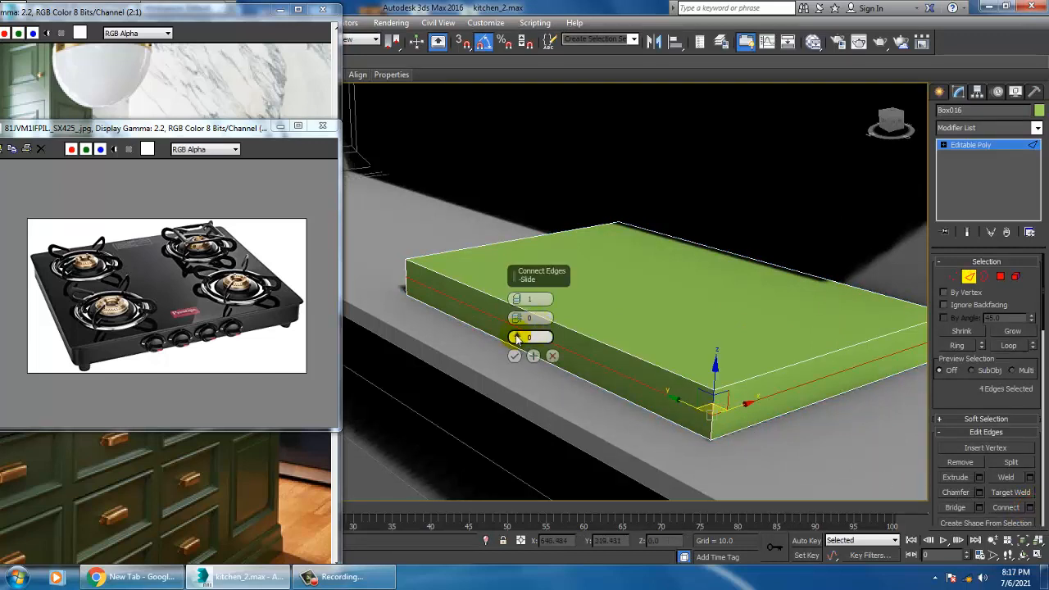
{"action": "left_click_drag", "start_coordinate": [517, 328], "coordinate": [523, 206]}
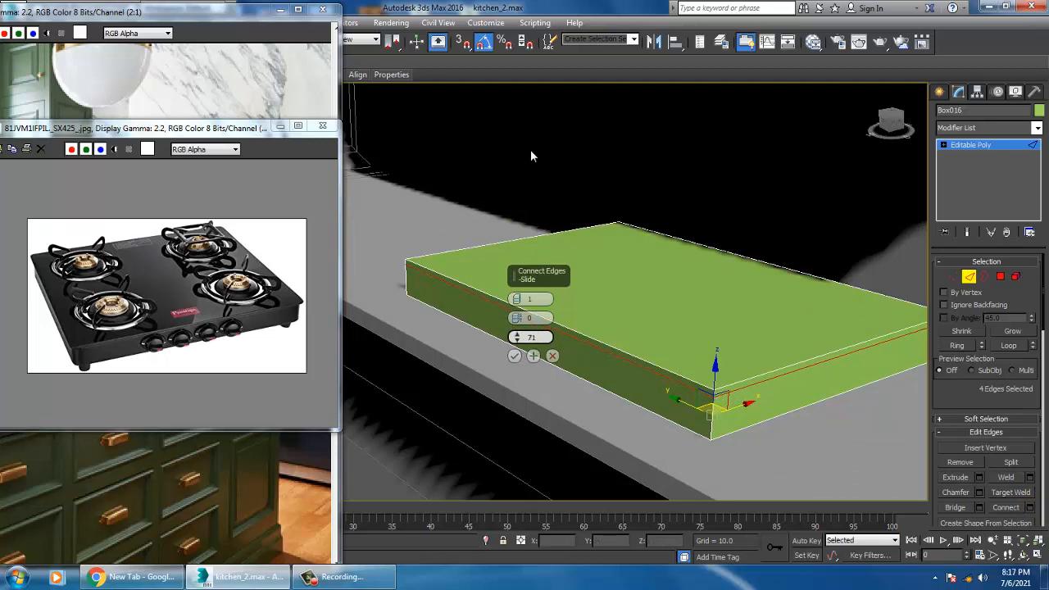
{"action": "left_click", "coordinate": [514, 355]}
Step: Extrude the thin upper band of the stove box outward on all sides by about 1.46 to form a rim
{"action": "key", "text": "alt+w"}
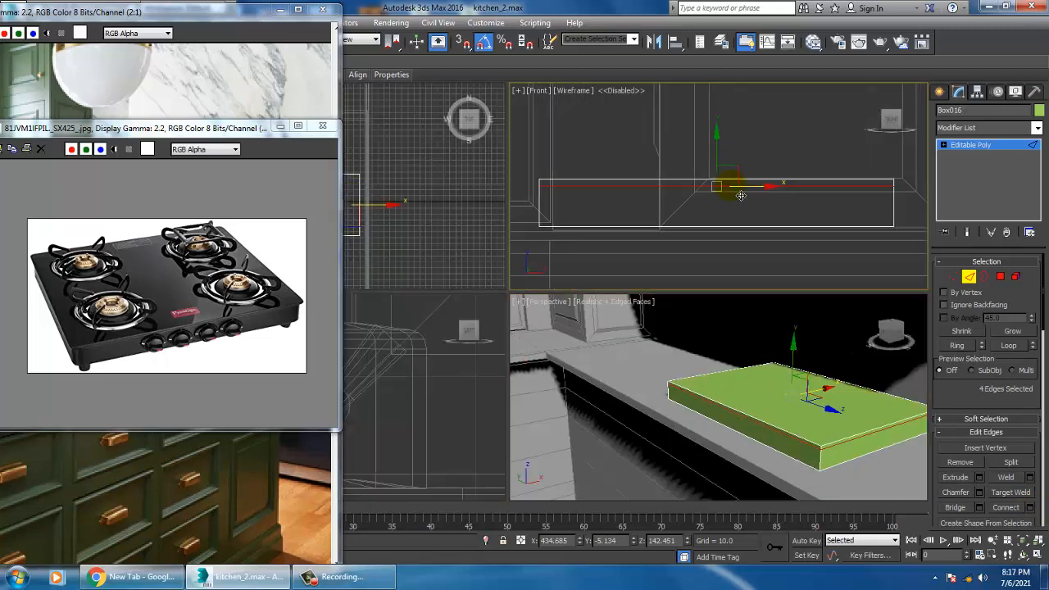
{"action": "key", "text": "alt+w"}
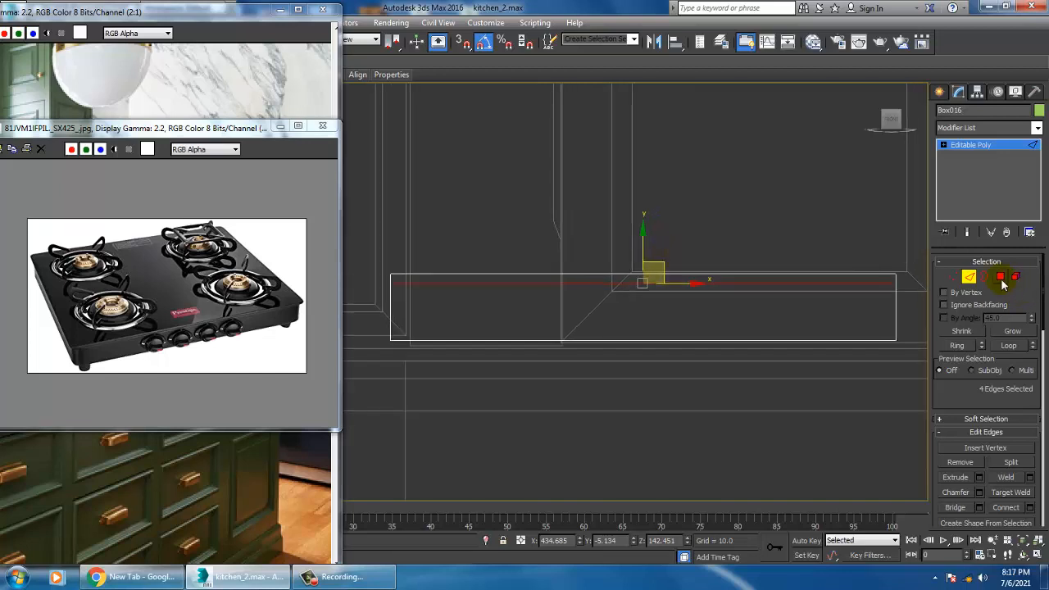
{"action": "left_click", "coordinate": [1001, 277]}
{"action": "scroll", "coordinate": [471, 328], "scroll_direction": "down", "scroll_amount": 3}
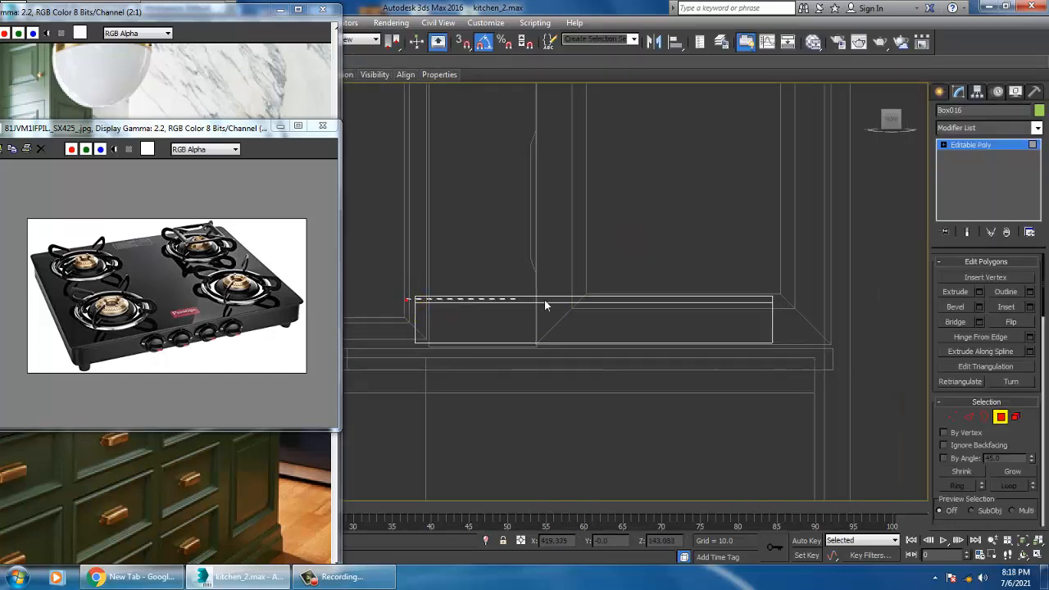
{"action": "left_click", "coordinate": [815, 300]}
{"action": "key", "text": "alt+w"}
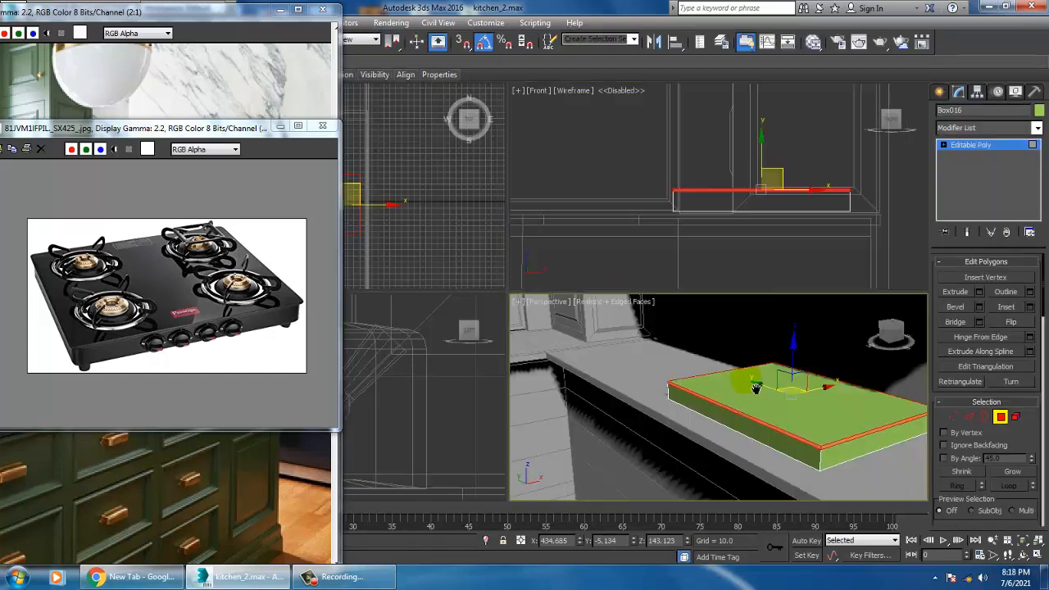
{"action": "key", "text": "alt+w"}
{"action": "left_click", "coordinate": [979, 291]}
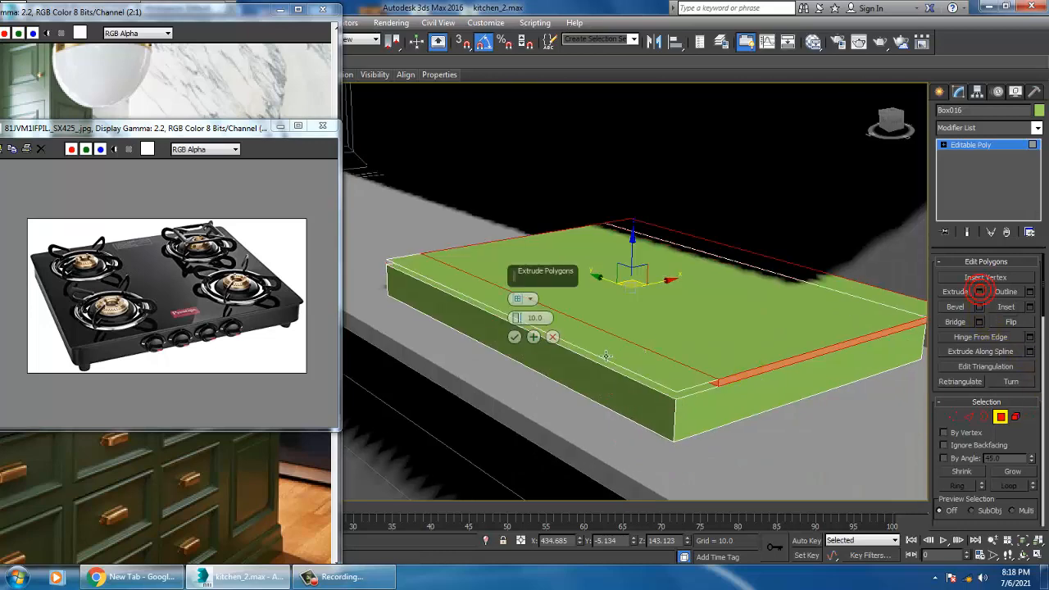
{"action": "left_click", "coordinate": [524, 299]}
{"action": "left_click", "coordinate": [550, 316]}
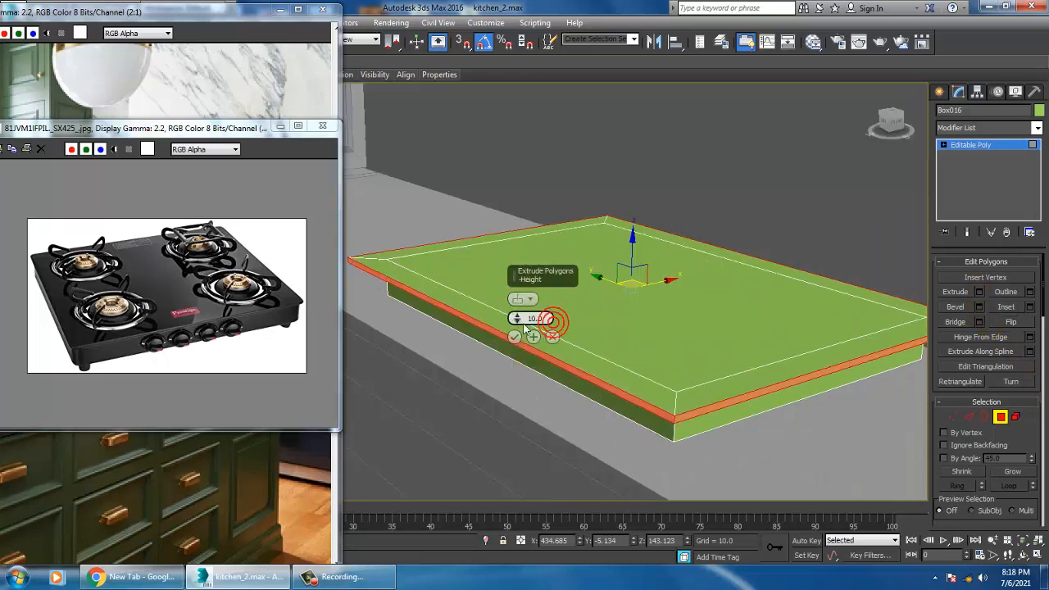
{"action": "left_click_drag", "start_coordinate": [525, 341], "coordinate": [552, 371]}
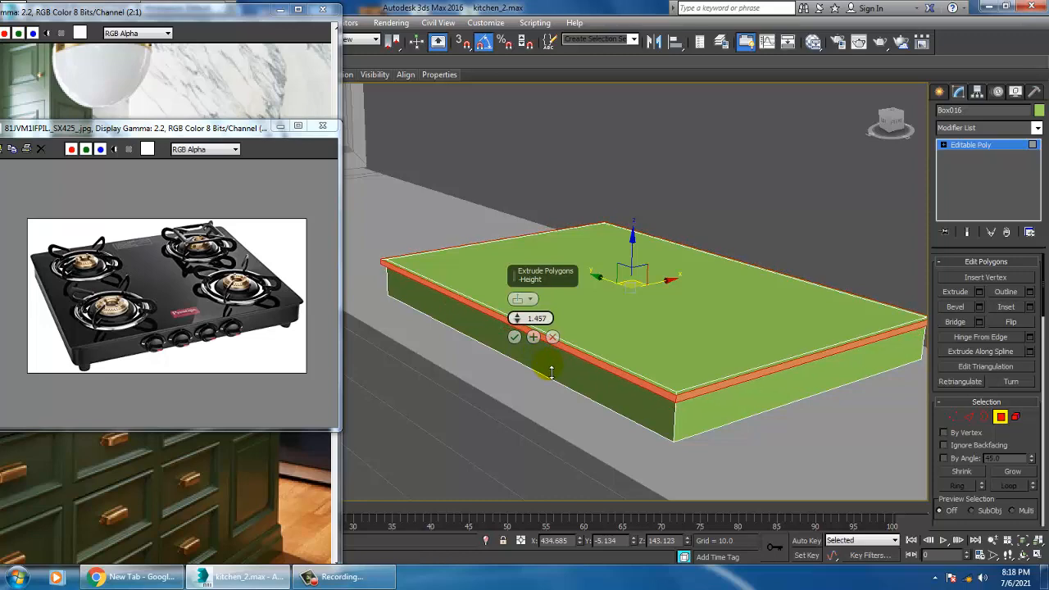
{"action": "left_click", "coordinate": [515, 338]}
Step: Chamfer the vertical corner edges of the stove body and its rim by about 3.59 with 7 segments
{"action": "middle_click_drag", "start_coordinate": [611, 338], "coordinate": [645, 316], "text": "alt"}
{"action": "key", "text": "alt+w"}
{"action": "middle_click_drag", "start_coordinate": [779, 210], "coordinate": [749, 209]}
{"action": "key", "text": "alt+w"}
{"action": "scroll", "coordinate": [777, 391], "scroll_direction": "up", "scroll_amount": 5}
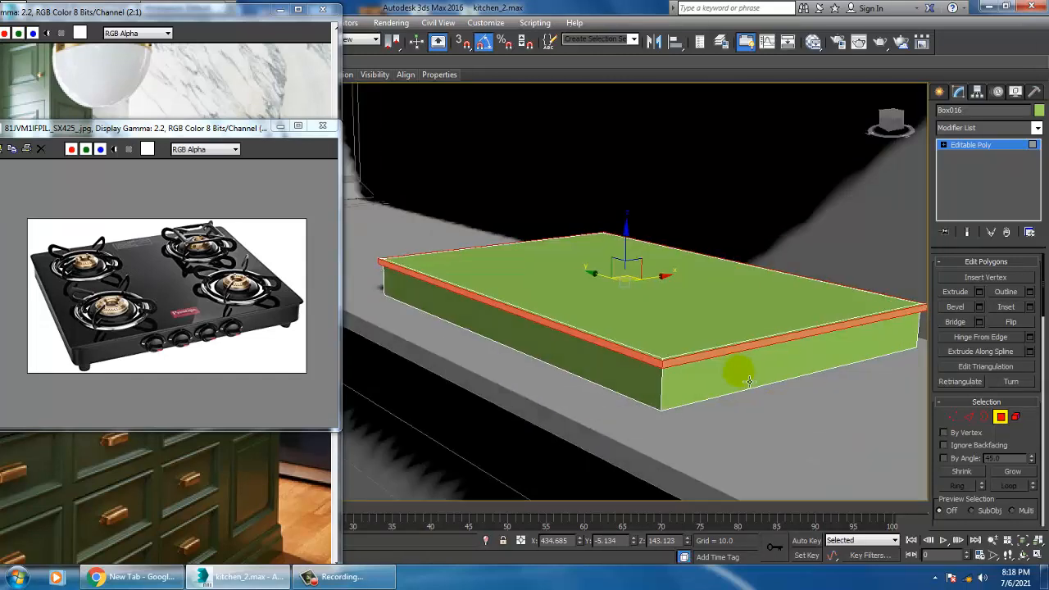
{"action": "left_click", "coordinate": [969, 416]}
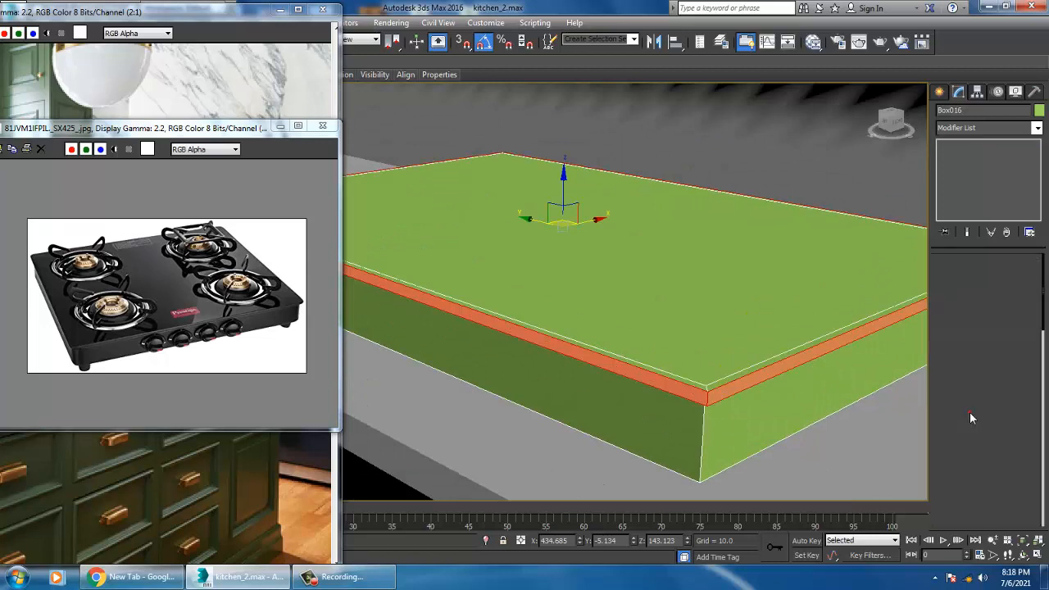
{"action": "left_click", "coordinate": [709, 420]}
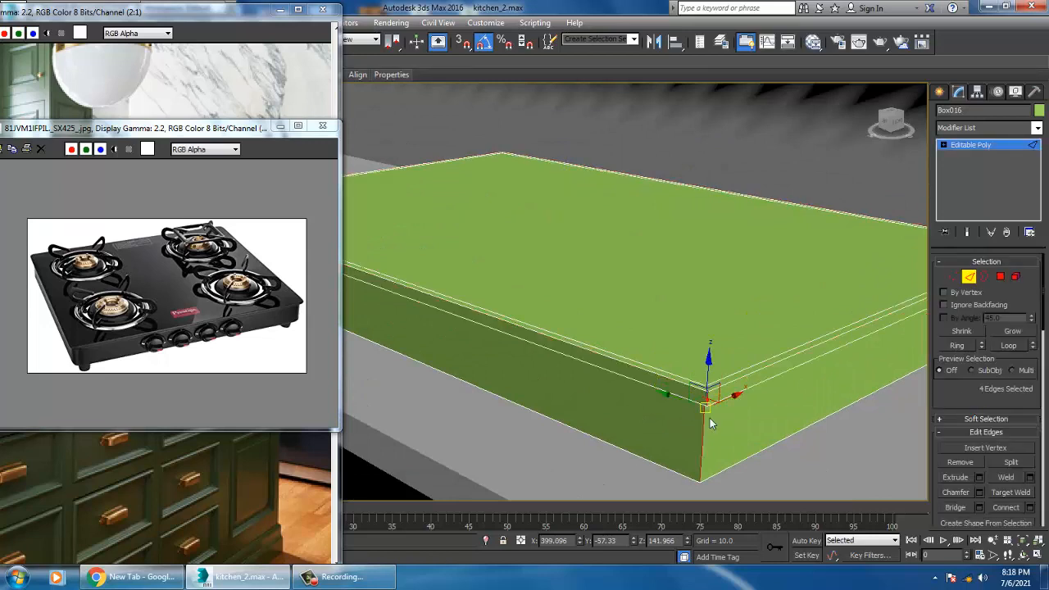
{"action": "key", "text": "q"}
{"action": "key", "text": "alt+r"}
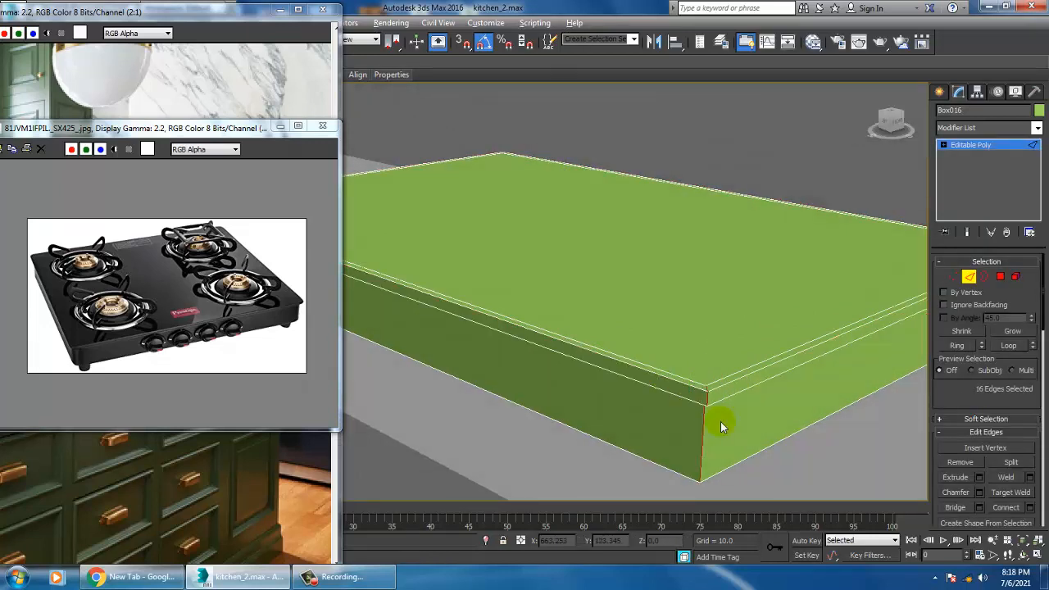
{"action": "left_click", "coordinate": [979, 491]}
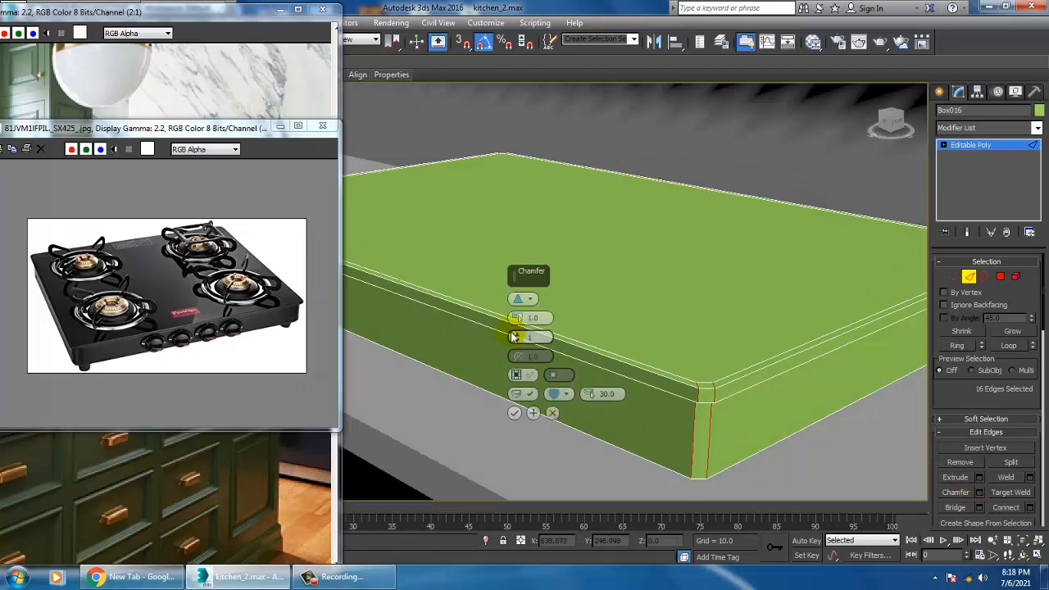
{"action": "mouse_move", "coordinate": [520, 324]}
{"action": "left_mouse_down"}
{"action": "mouse_move", "coordinate": [518, 305]}
{"action": "mouse_move", "coordinate": [518, 328]}
{"action": "left_mouse_up"}
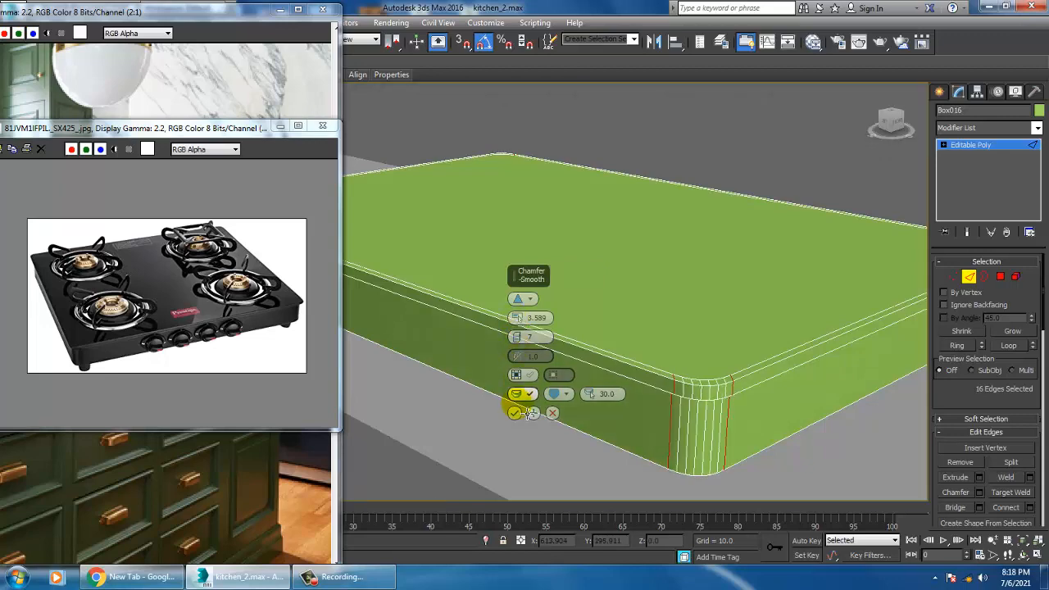
{"action": "left_click", "coordinate": [514, 412]}
{"action": "scroll", "coordinate": [711, 362], "scroll_direction": "down", "scroll_amount": 5}
{"action": "scroll", "coordinate": [711, 362], "scroll_direction": "up", "scroll_amount": 3}
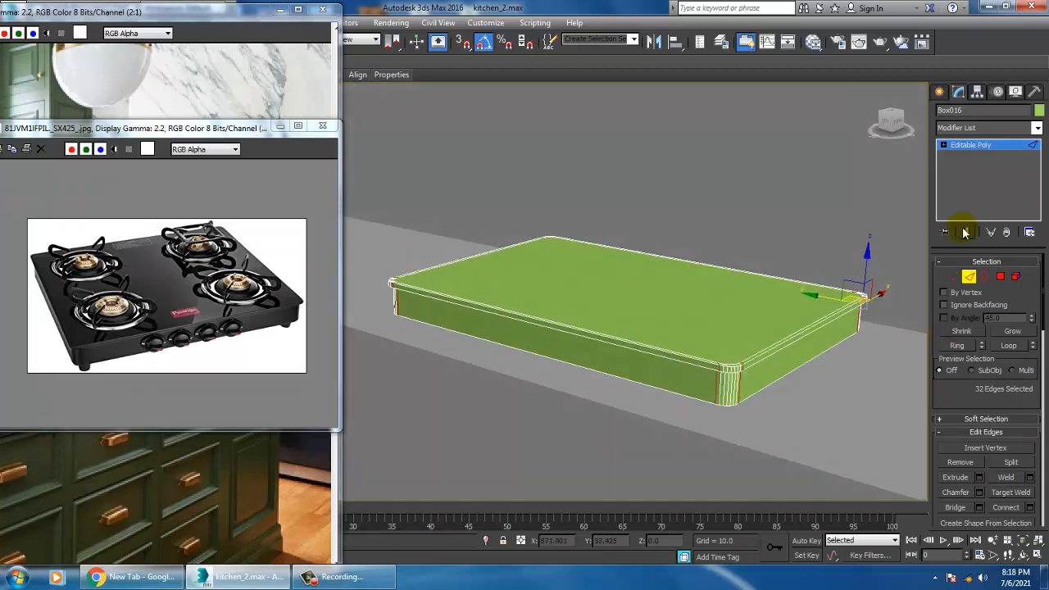
Step: Finish editing the stove body's edges and isolate the body in the Top view
{"action": "left_click", "coordinate": [962, 146]}
{"action": "middle_click_drag", "start_coordinate": [739, 312], "coordinate": [795, 335]}
{"action": "middle_click_drag", "start_coordinate": [795, 336], "coordinate": [638, 336], "text": "alt"}
{"action": "scroll", "coordinate": [598, 380], "scroll_direction": "up", "scroll_amount": 3}
{"action": "middle_click_drag", "start_coordinate": [637, 336], "coordinate": [673, 343], "text": "alt"}
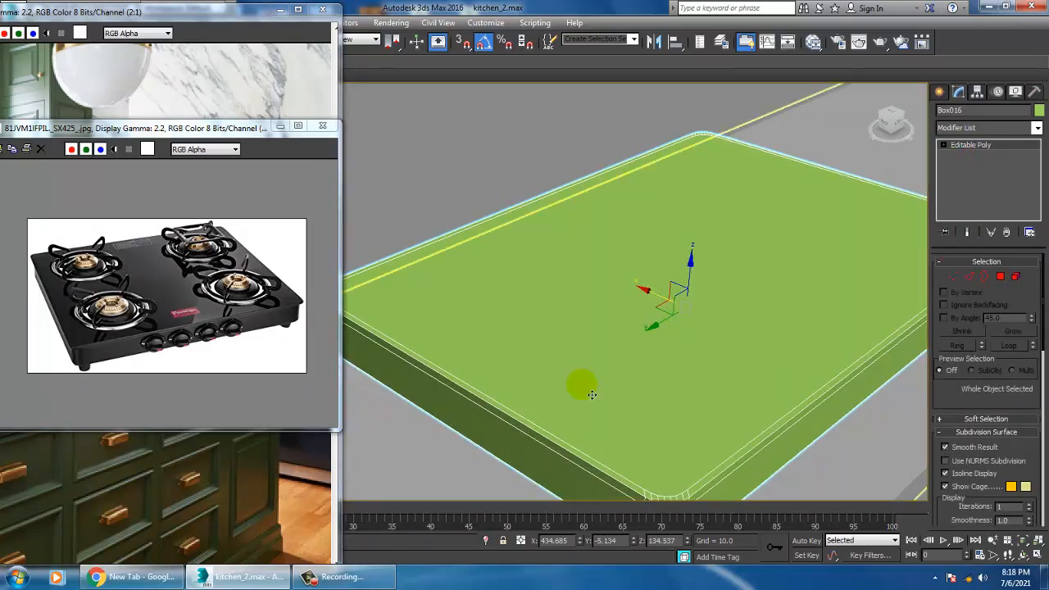
{"action": "scroll", "coordinate": [99, 293], "scroll_direction": "up", "scroll_amount": 2}
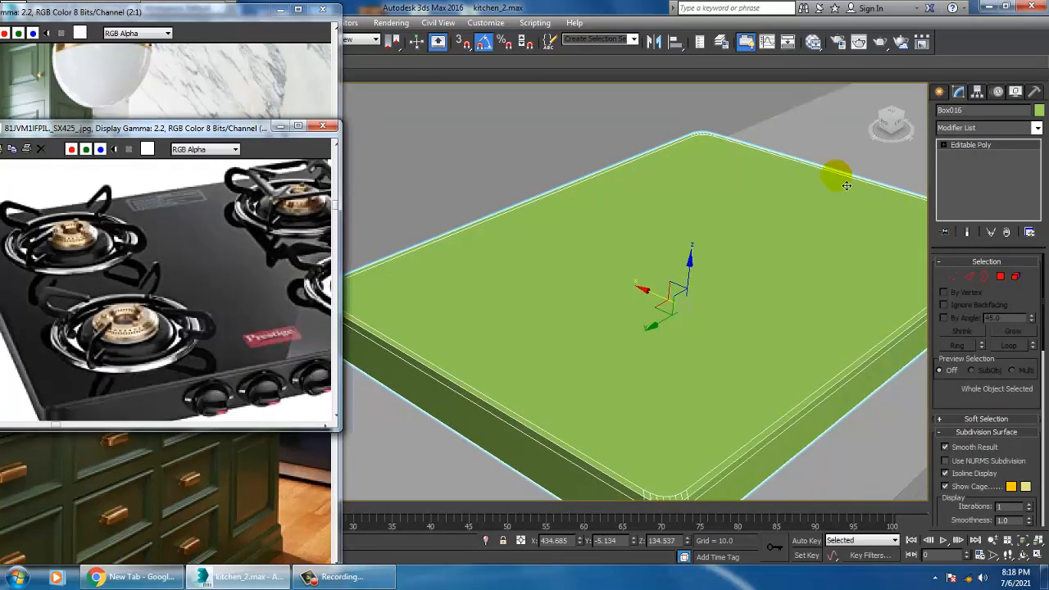
{"action": "left_click", "coordinate": [942, 91]}
{"action": "left_click", "coordinate": [971, 203]}
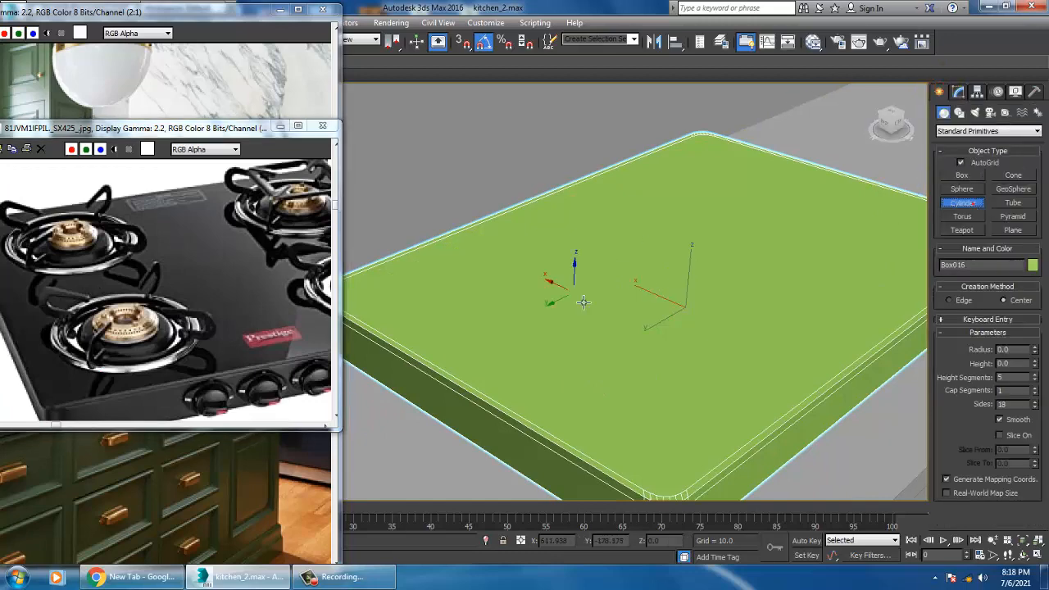
{"action": "key", "text": "alt+w"}
{"action": "key", "text": "alt+w"}
{"action": "scroll", "coordinate": [579, 352], "scroll_direction": "up", "scroll_amount": 2}
{"action": "scroll", "coordinate": [579, 352], "scroll_direction": "up", "scroll_amount": 4}
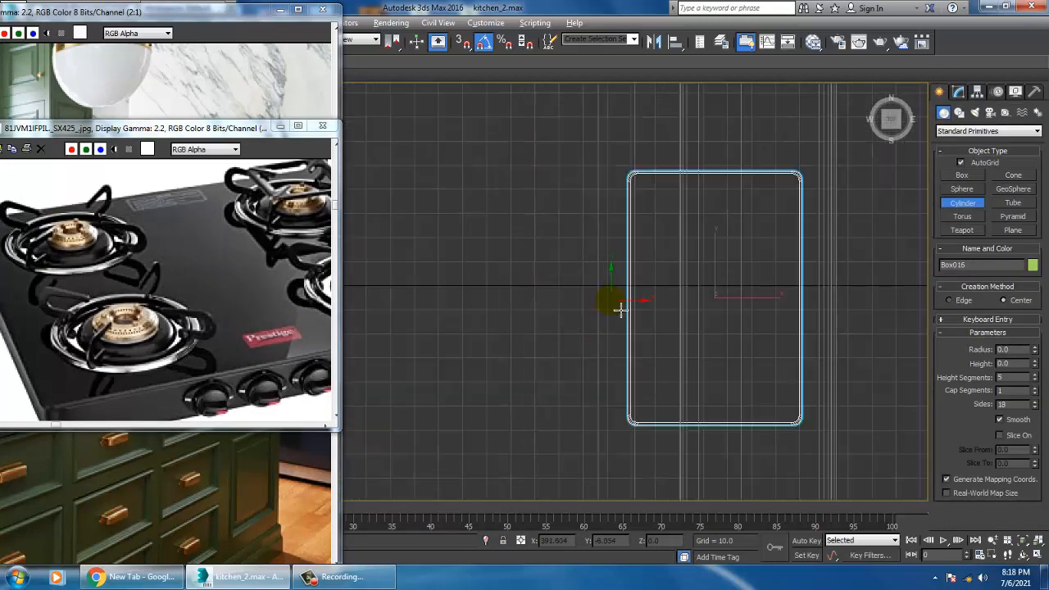
{"action": "key", "text": "alt+1"}
{"action": "left_click", "coordinate": [411, 146]}
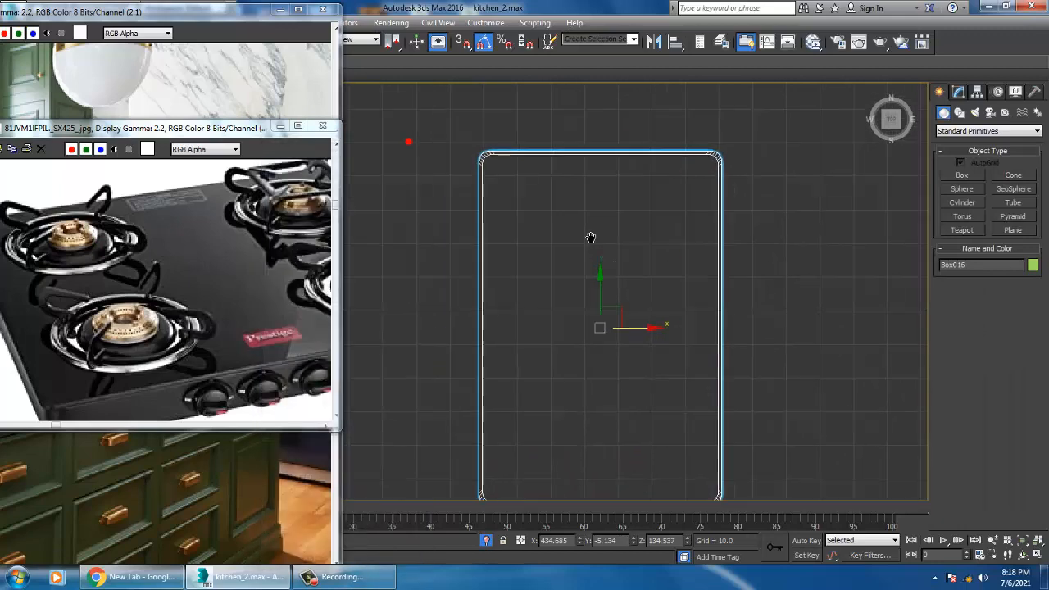
Step: Draw a burner cylinder with a radius of about 13.73 and height of about 1.56 near the stove's minus-X, plus-Y corner
{"action": "left_click", "coordinate": [978, 203]}
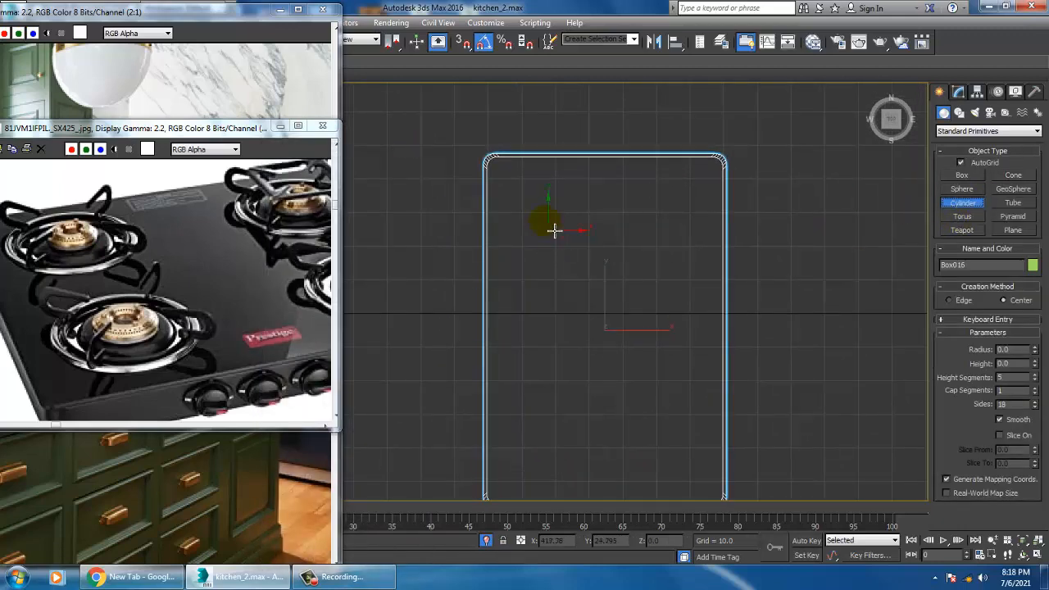
{"action": "left_click_drag", "start_coordinate": [554, 231], "coordinate": [587, 259]}
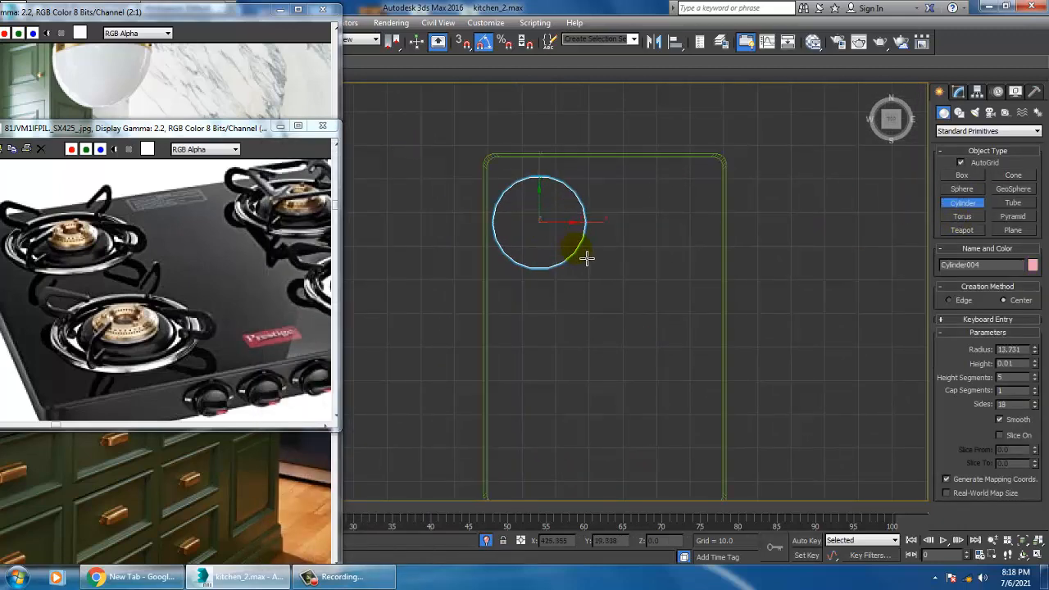
{"action": "left_click", "coordinate": [586, 253]}
{"action": "right_click", "coordinate": [615, 260]}
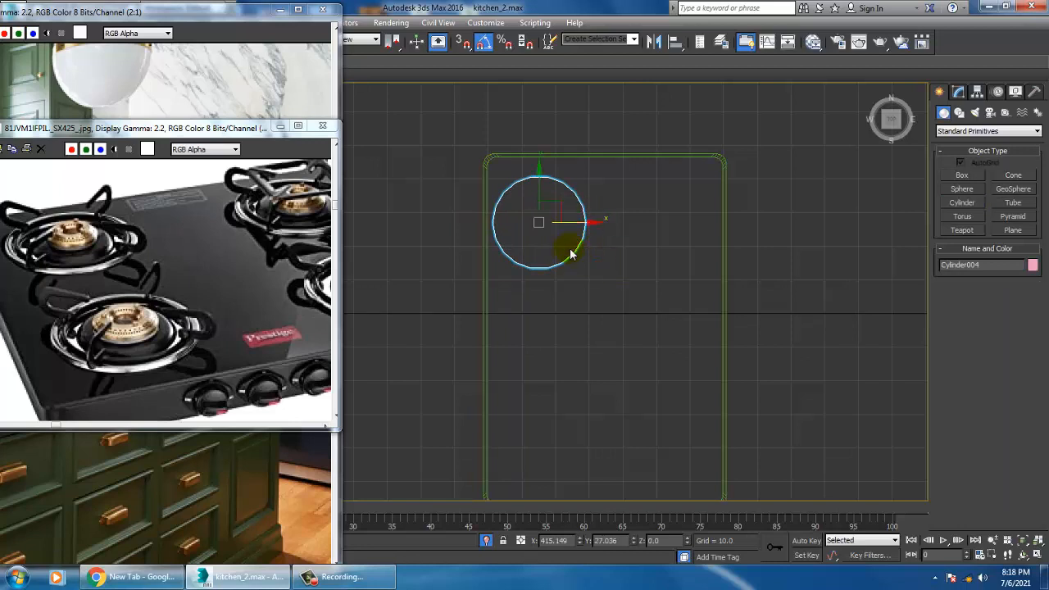
Step: Widen the stove body by moving the vertices of its plus-X side outward along X
{"action": "middle_click_drag", "start_coordinate": [593, 222], "coordinate": [590, 197]}
{"action": "scroll", "coordinate": [590, 198], "scroll_direction": "down", "scroll_amount": 2}
{"action": "left_click", "coordinate": [617, 158]}
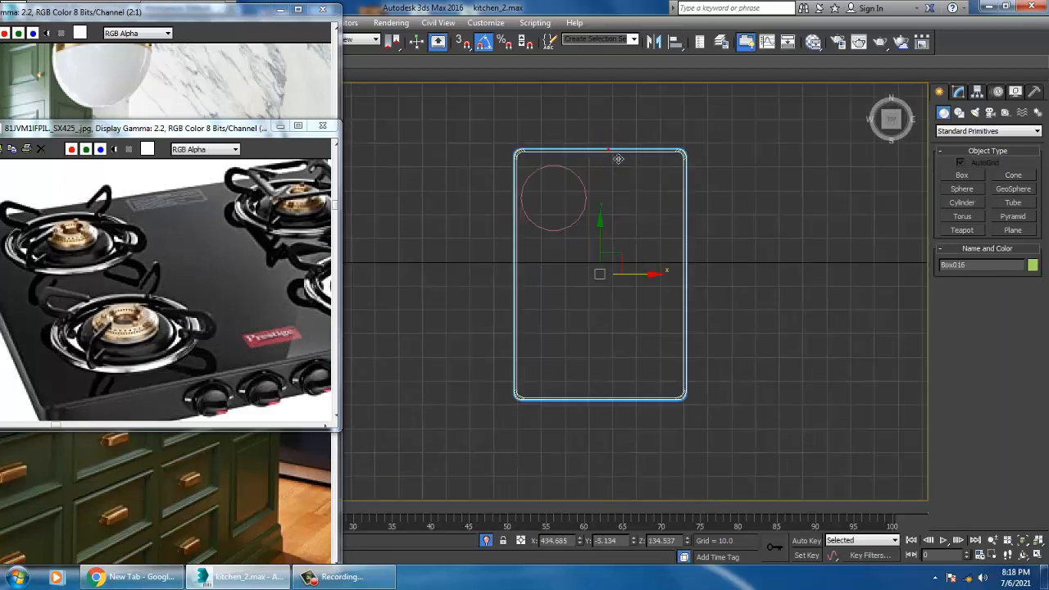
{"action": "key", "text": "1"}
{"action": "left_click_drag", "start_coordinate": [609, 111], "coordinate": [784, 512]}
{"action": "left_click_drag", "start_coordinate": [735, 287], "coordinate": [758, 288]}
{"action": "left_click", "coordinate": [979, 144]}
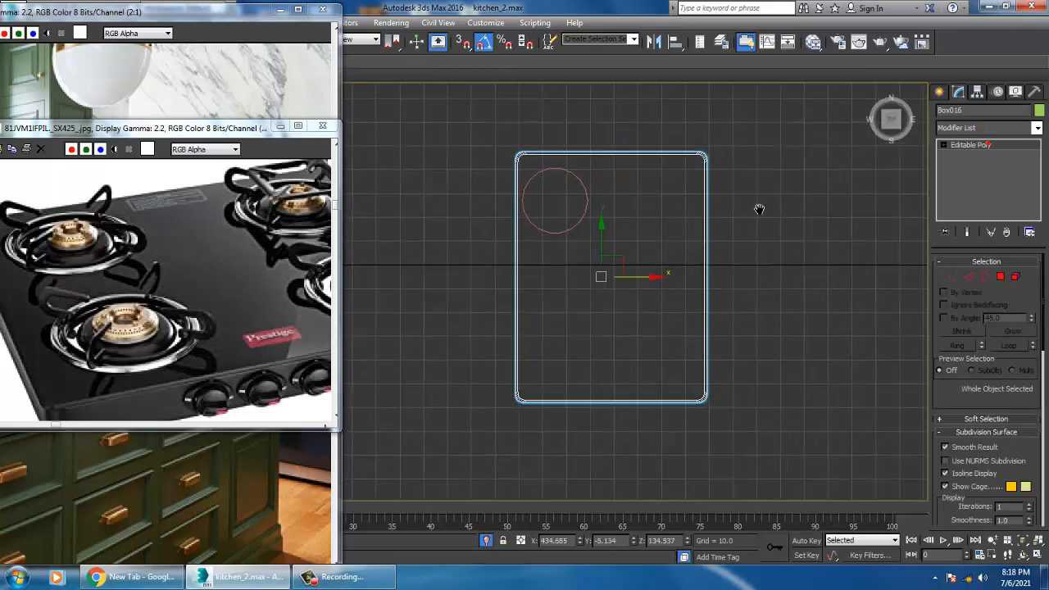
Step: Move the burner cylinder along X to about 418.3, further inside the stove's edge
{"action": "left_click", "coordinate": [574, 234]}
{"action": "scroll", "coordinate": [594, 225], "scroll_direction": "up", "scroll_amount": 5}
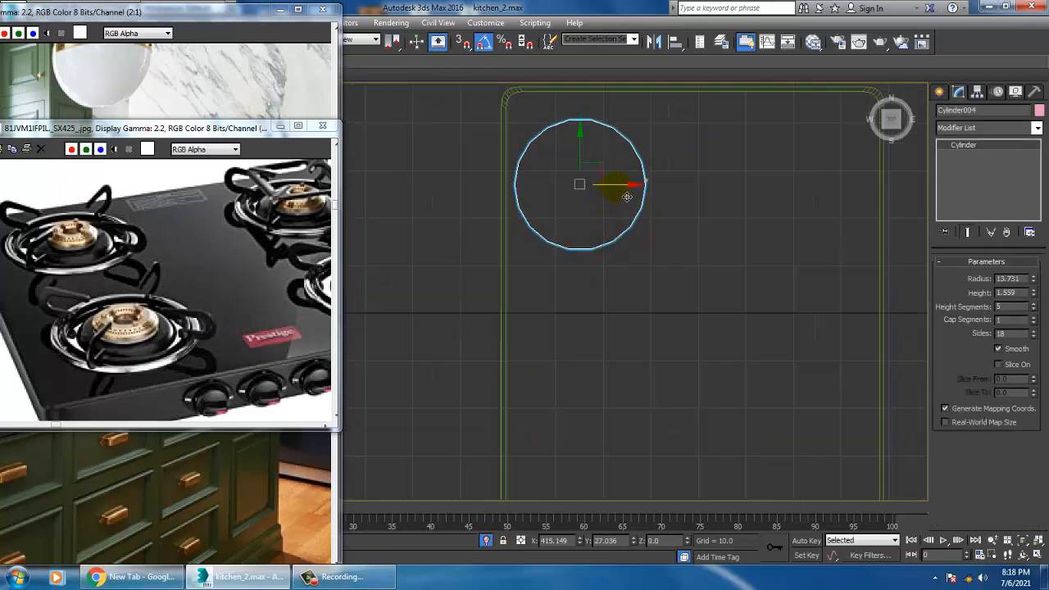
{"action": "left_click_drag", "start_coordinate": [626, 197], "coordinate": [648, 190]}
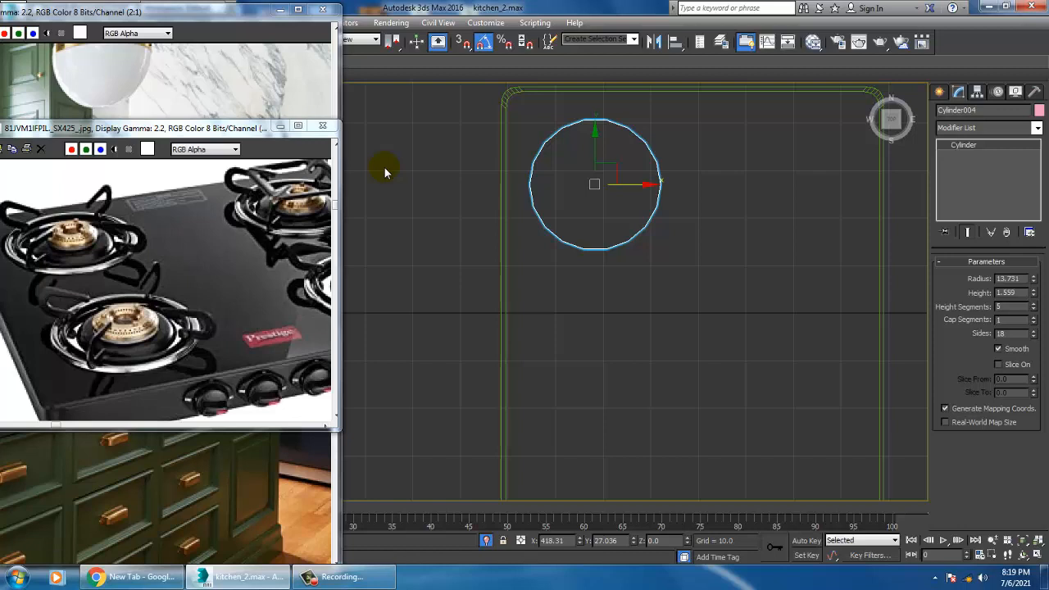
Step: Set the burner cylinder to 24 sides and 2 height segments
{"action": "key", "text": "alt+w"}
{"action": "mouse_move", "coordinate": [682, 424]}
{"action": "middle_mouse_down"}
{"action": "mouse_move", "coordinate": [718, 429]}
{"action": "mouse_move", "coordinate": [697, 422]}
{"action": "middle_mouse_up"}
{"action": "key", "text": "alt+w"}
{"action": "scroll", "coordinate": [680, 410], "scroll_direction": "down", "scroll_amount": 2}
{"action": "key", "text": "alt+q"}
{"action": "middle_click_drag", "start_coordinate": [648, 386], "coordinate": [653, 358], "text": "alt"}
{"action": "scroll", "coordinate": [653, 358], "scroll_direction": "up", "scroll_amount": 5}
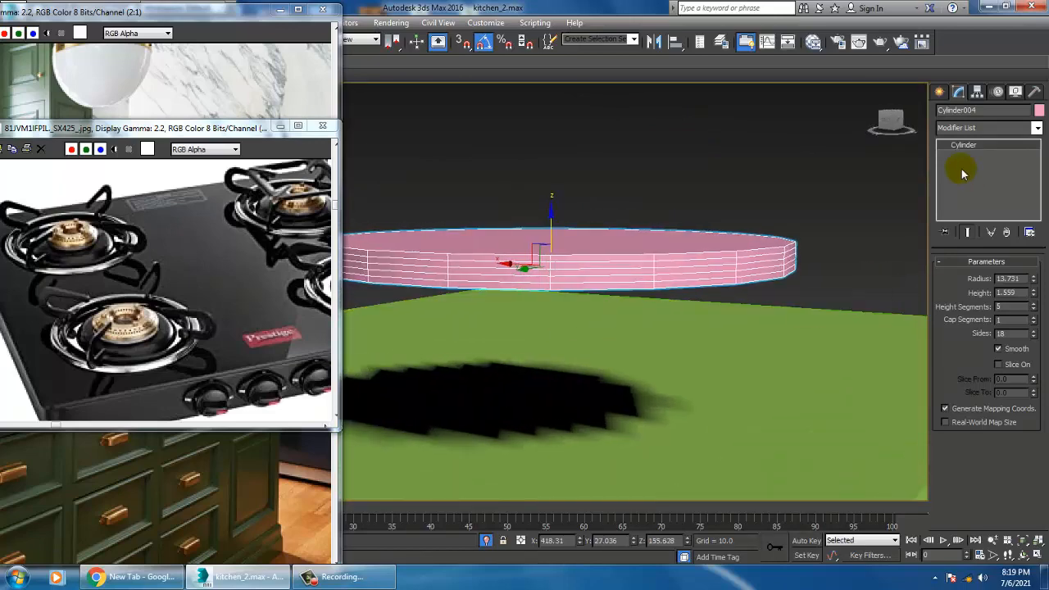
{"action": "left_click", "coordinate": [1033, 331]}
{"action": "left_click", "coordinate": [1033, 331]}
{"action": "left_click", "coordinate": [1033, 331]}
{"action": "left_click", "coordinate": [1033, 331]}
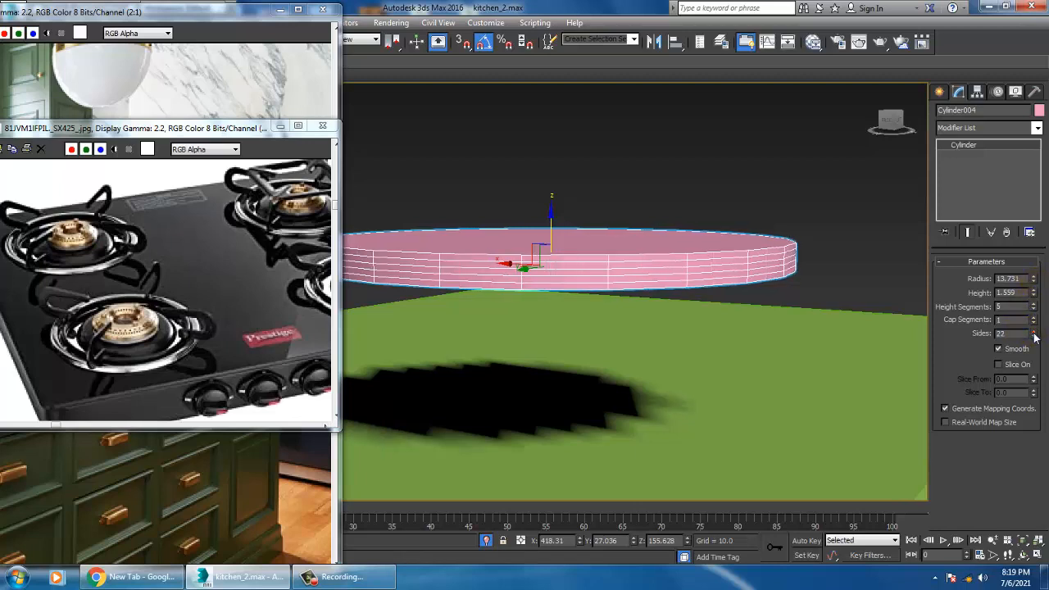
{"action": "left_click", "coordinate": [1033, 331]}
{"action": "left_click", "coordinate": [1033, 332]}
{"action": "left_click_drag", "start_coordinate": [1034, 308], "coordinate": [1047, 319]}
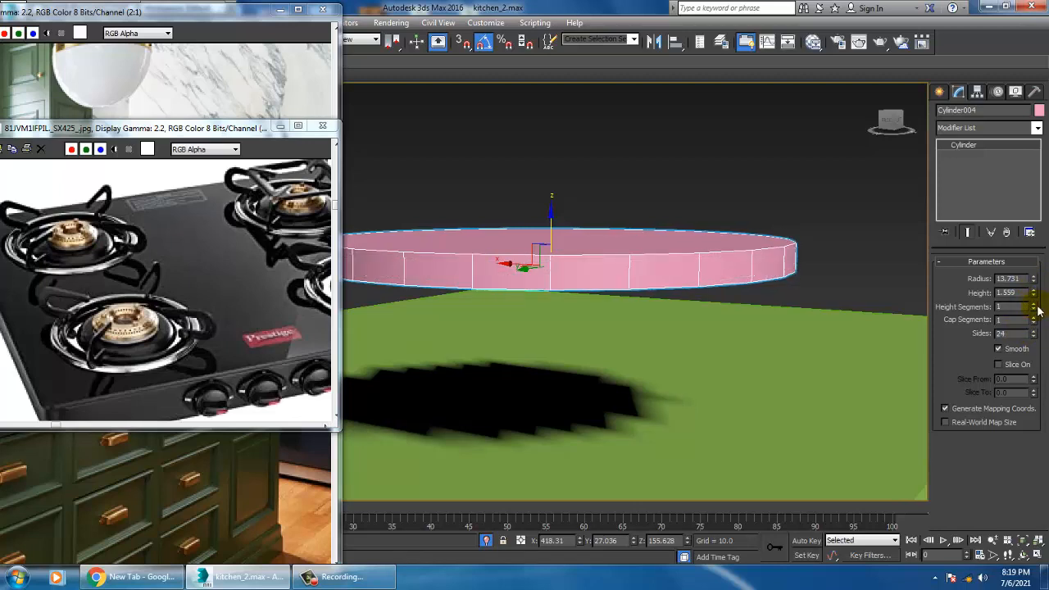
Step: Convert the burner cylinder to an Editable Poly and scale it along Z to about 47%
{"action": "middle_click_drag", "start_coordinate": [696, 294], "coordinate": [693, 302], "text": "alt"}
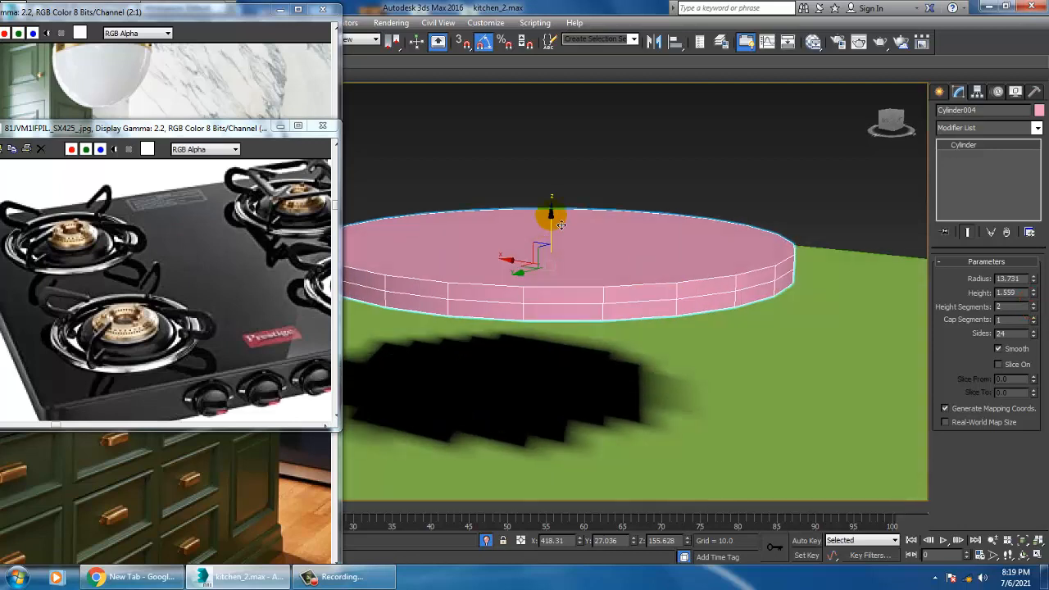
{"action": "right_click", "coordinate": [562, 246]}
{"action": "mouse_move", "coordinate": [637, 376]}
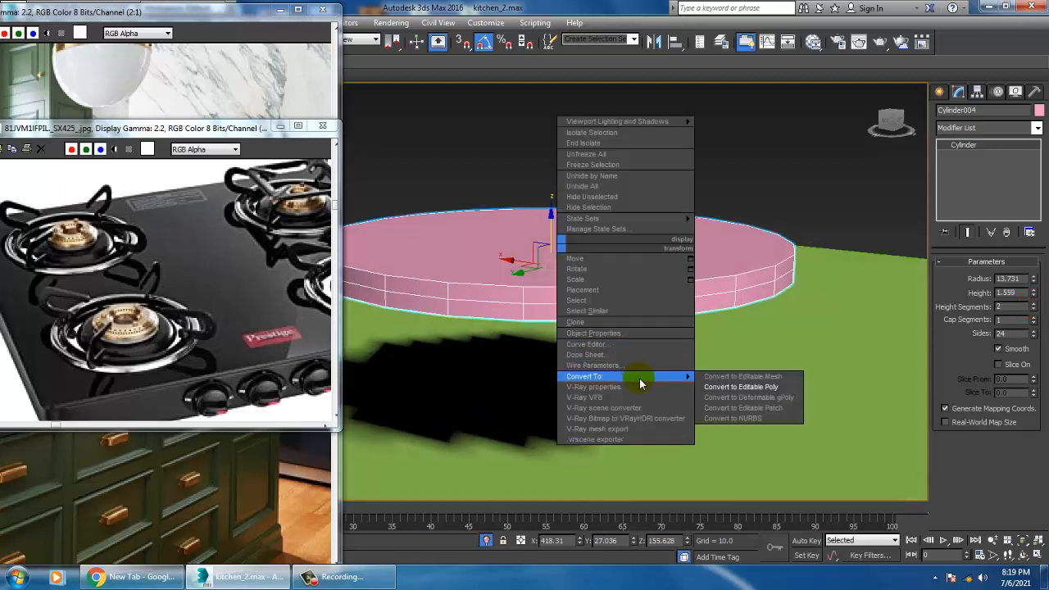
{"action": "left_click", "coordinate": [784, 388]}
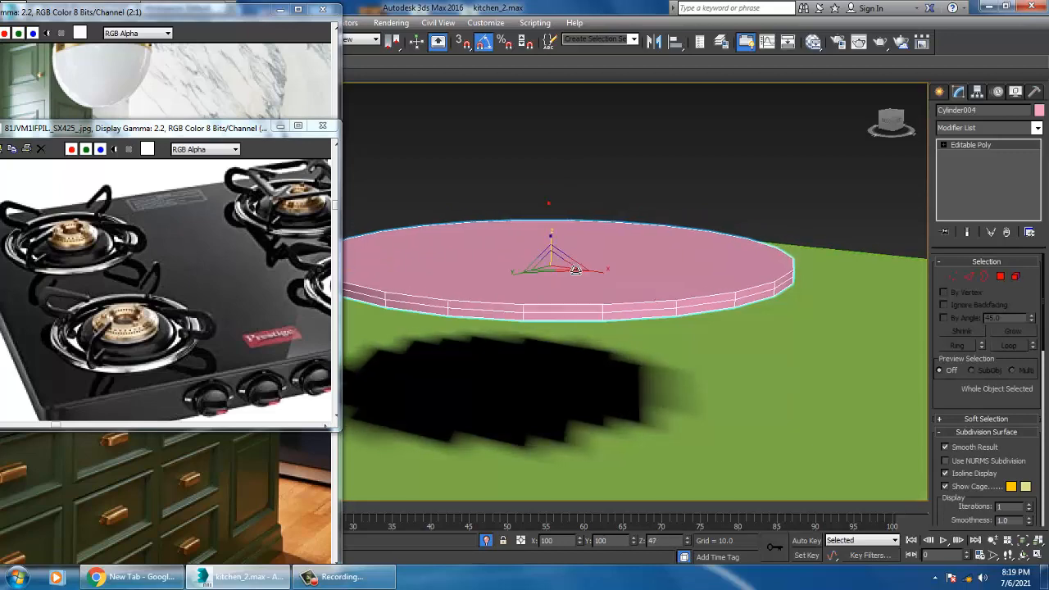
{"action": "key", "text": "w"}
Step: Inset the upper and lower circular faces of the burner disc by 1.0
{"action": "left_click", "coordinate": [999, 277]}
{"action": "left_click", "coordinate": [581, 256]}
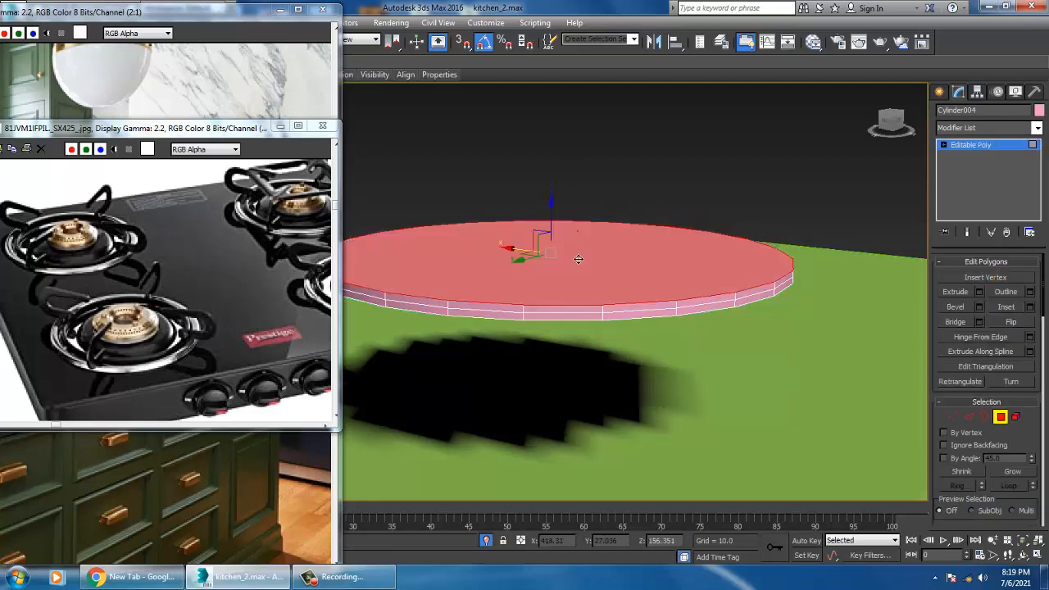
{"action": "middle_click_drag", "start_coordinate": [590, 297], "coordinate": [597, 276], "text": "alt"}
{"action": "left_click", "coordinate": [597, 276], "text": "ctrl"}
{"action": "middle_click_drag", "start_coordinate": [733, 309], "coordinate": [745, 379], "text": "alt"}
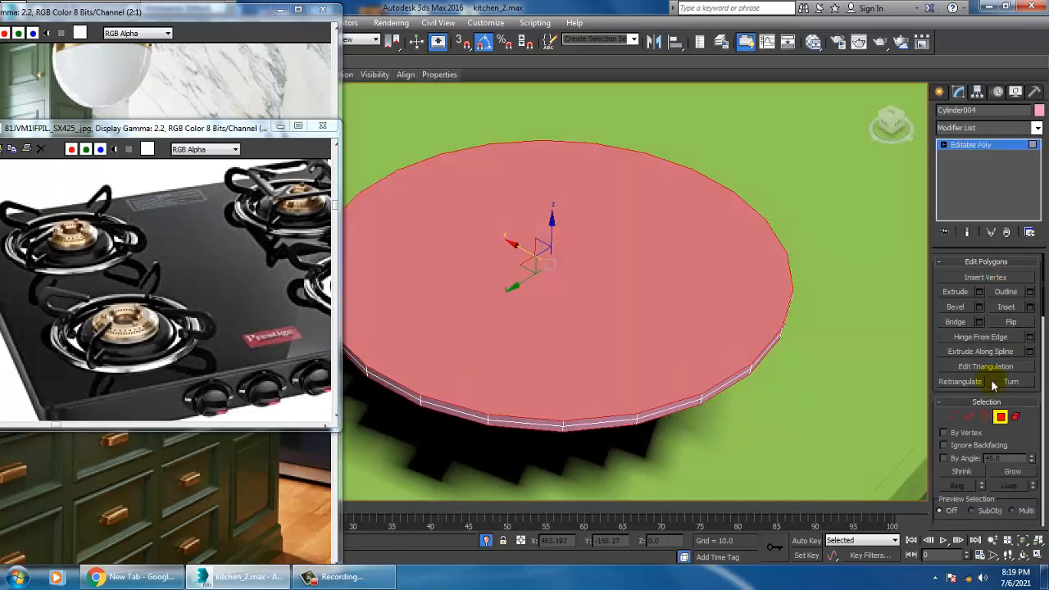
{"action": "left_click", "coordinate": [1030, 306]}
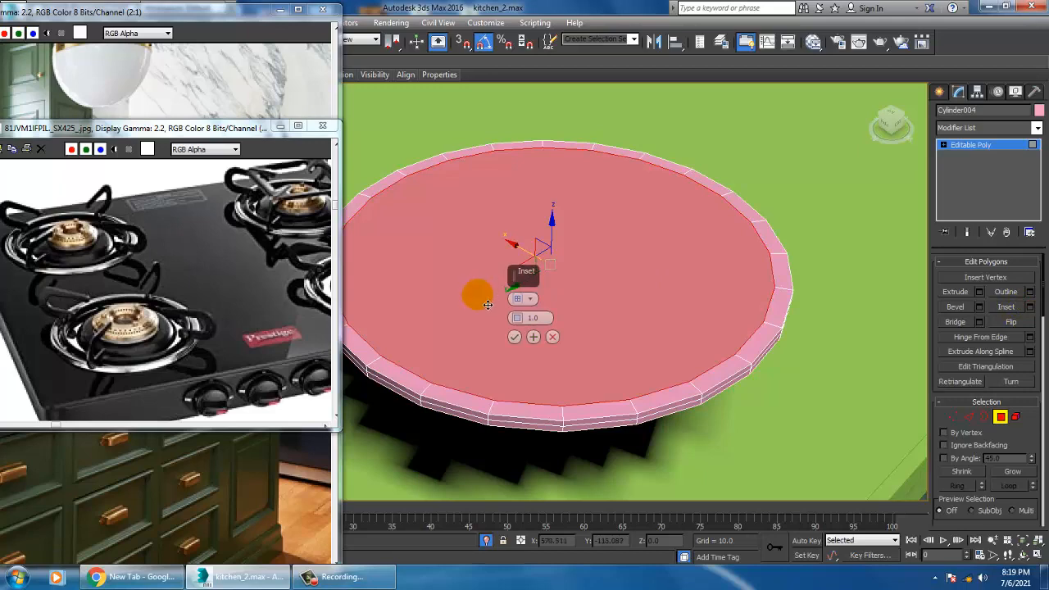
{"action": "left_click", "coordinate": [514, 337]}
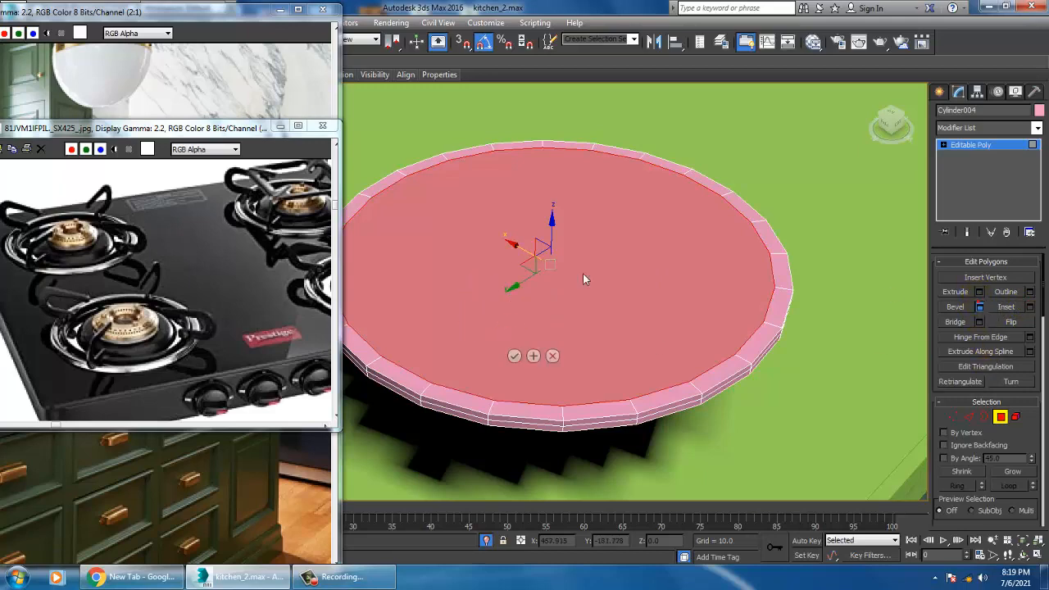
{"action": "left_click", "coordinate": [476, 326]}
{"action": "left_click", "coordinate": [553, 356]}
{"action": "middle_click_drag", "start_coordinate": [583, 346], "coordinate": [599, 271], "text": "alt"}
{"action": "left_click", "coordinate": [591, 283]}
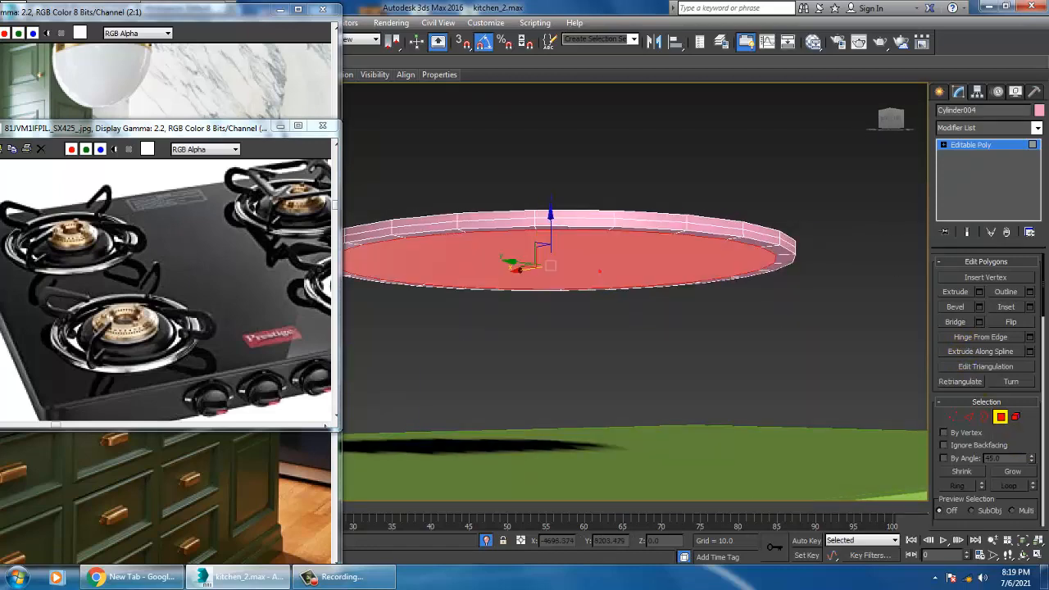
{"action": "left_click", "coordinate": [517, 298]}
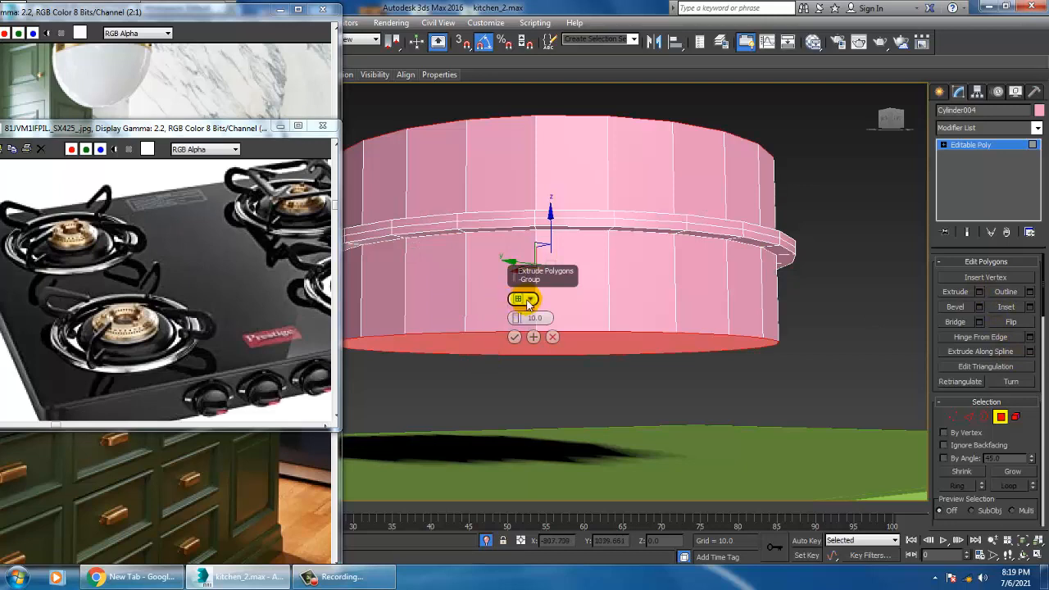
{"action": "left_click", "coordinate": [555, 308]}
{"action": "left_click", "coordinate": [555, 307]}
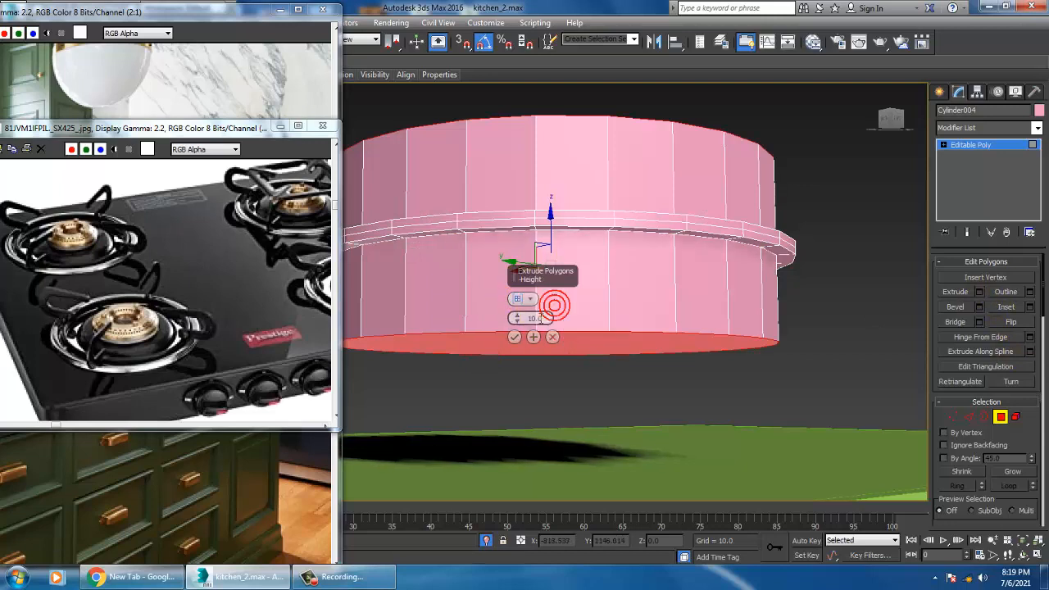
{"action": "left_click", "coordinate": [529, 299]}
{"action": "left_click", "coordinate": [565, 323]}
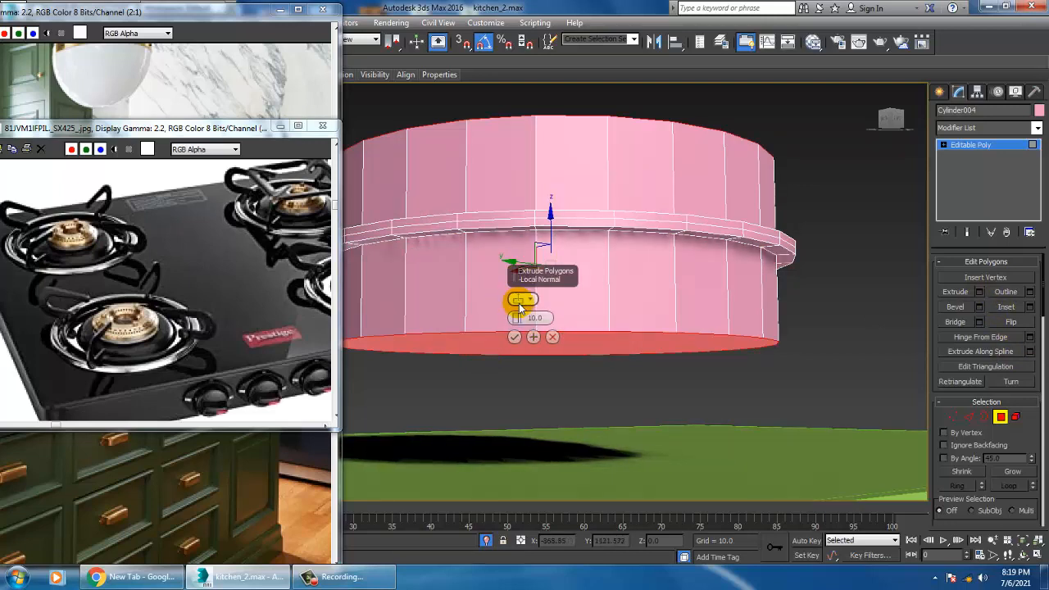
{"action": "mouse_move", "coordinate": [516, 319]}
{"action": "left_mouse_down"}
{"action": "mouse_move", "coordinate": [526, 330]}
{"action": "mouse_move", "coordinate": [519, 319]}
{"action": "left_mouse_up"}
{"action": "left_click", "coordinate": [552, 337]}
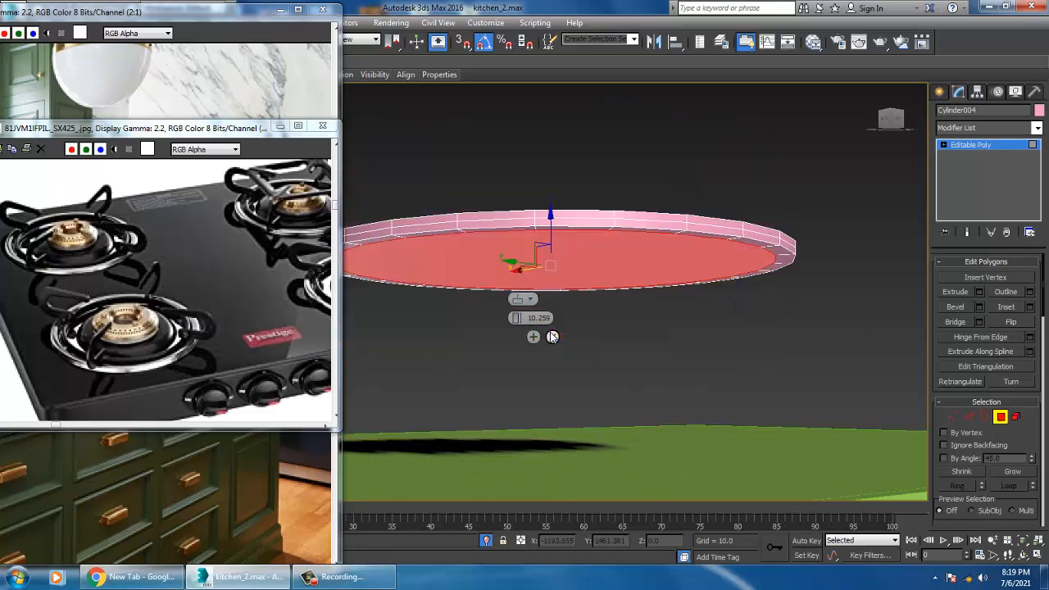
{"action": "middle_click_drag", "start_coordinate": [674, 272], "coordinate": [690, 320], "text": "alt"}
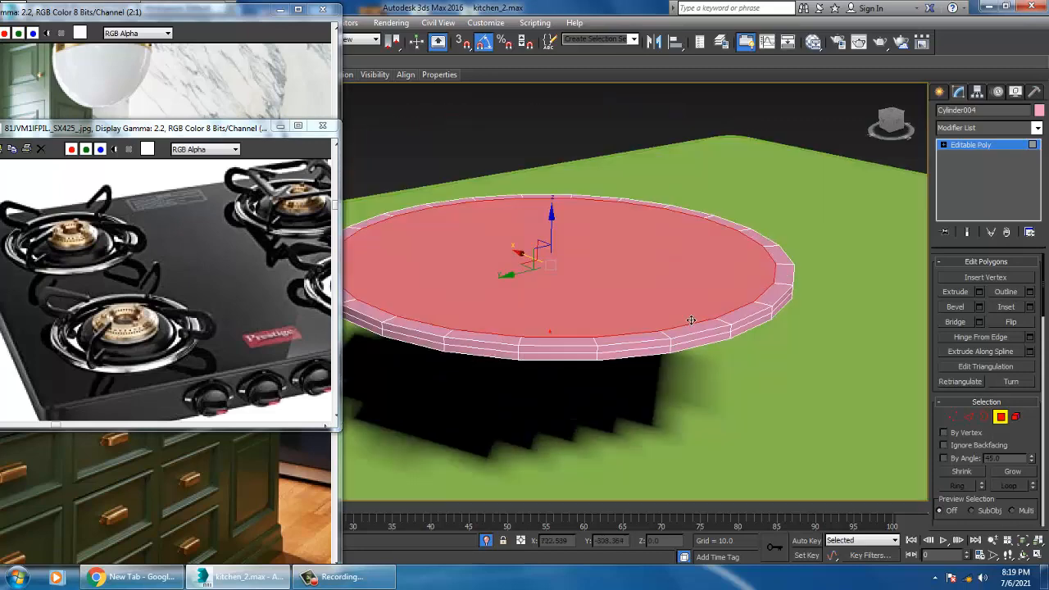
Step: Extrude the burner disc's inset circular faces inward by -1.261 to leave a raised rim
{"action": "left_click", "coordinate": [978, 292]}
{"action": "left_click_drag", "start_coordinate": [519, 327], "coordinate": [534, 373]}
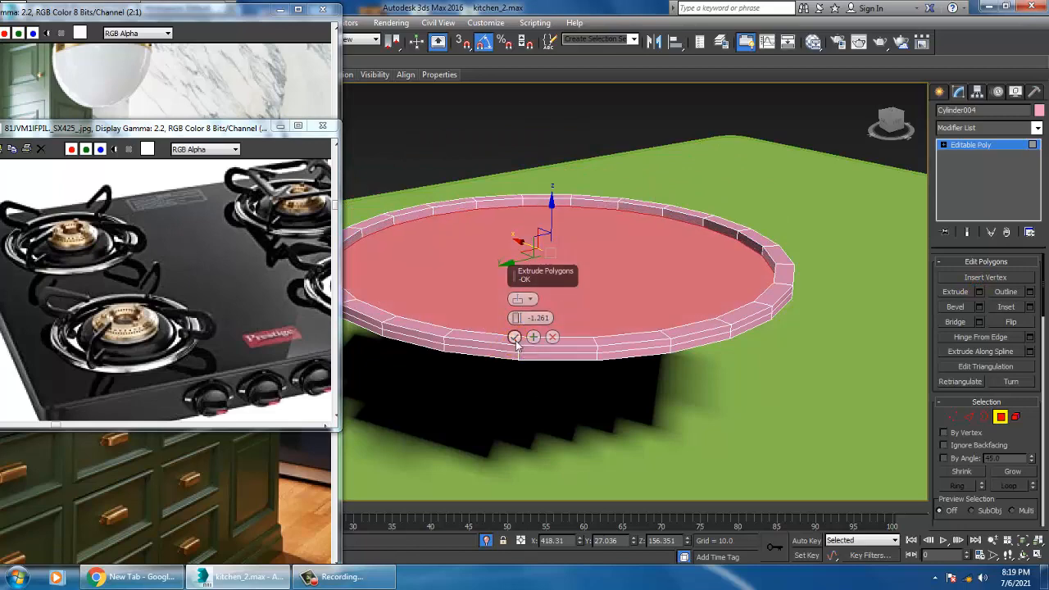
{"action": "left_click", "coordinate": [514, 336]}
{"action": "middle_click_drag", "start_coordinate": [515, 338], "coordinate": [556, 237], "text": "alt"}
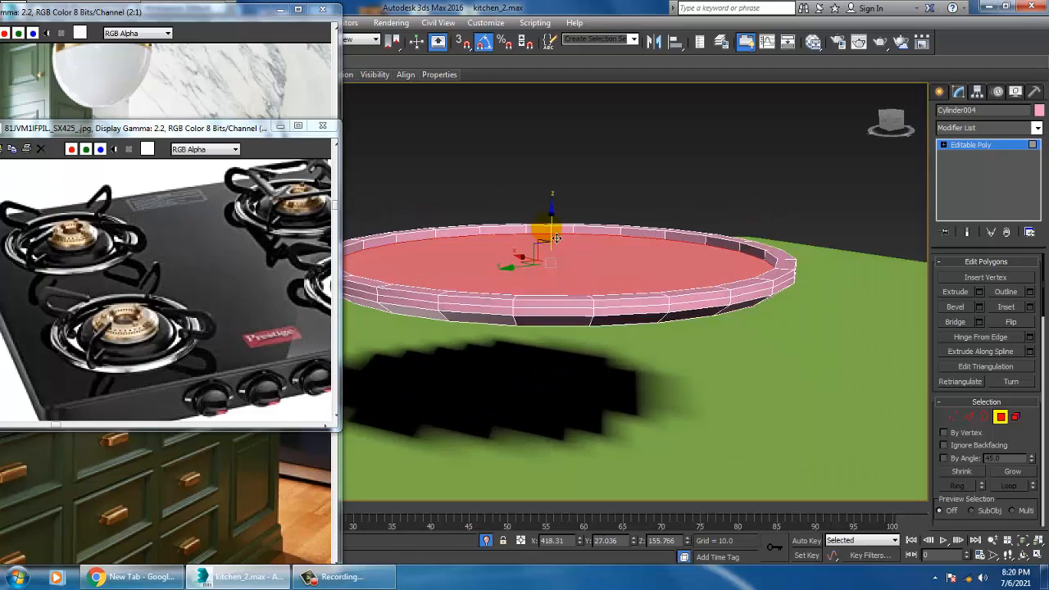
Step: Lower the recessed face inside the rim slightly along Z to about 155.08 and leave polygon editing
{"action": "left_click", "coordinate": [557, 228]}
{"action": "left_click", "coordinate": [549, 266]}
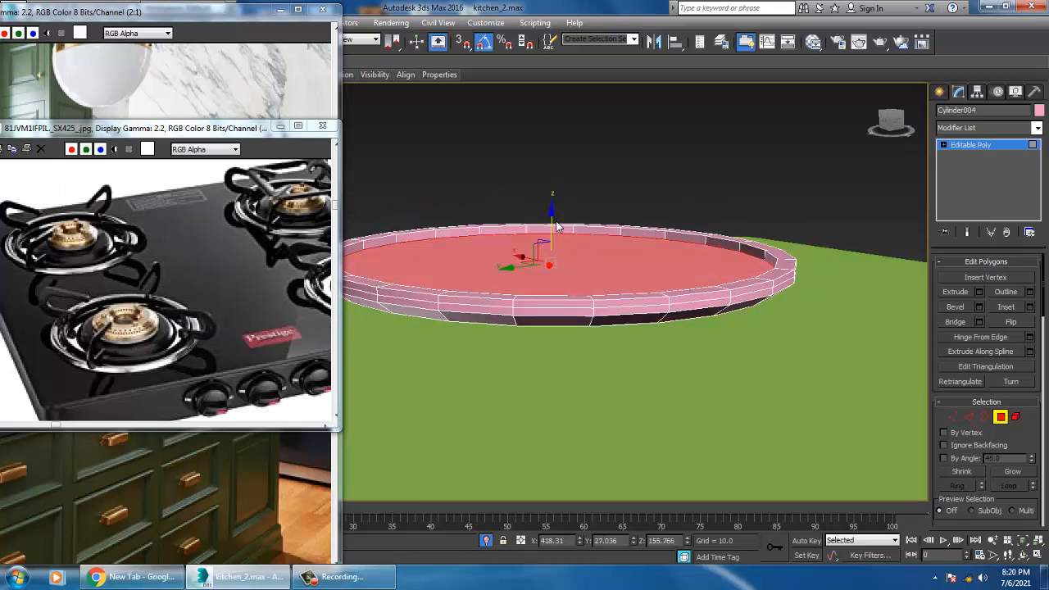
{"action": "left_click_drag", "start_coordinate": [553, 218], "coordinate": [552, 222]}
{"action": "scroll", "coordinate": [655, 311], "scroll_direction": "down", "scroll_amount": 5}
{"action": "middle_click_drag", "start_coordinate": [662, 316], "coordinate": [679, 331], "text": "alt"}
{"action": "scroll", "coordinate": [680, 332], "scroll_direction": "down", "scroll_amount": 4}
{"action": "middle_click_drag", "start_coordinate": [679, 332], "coordinate": [938, 185]}
{"action": "left_click", "coordinate": [975, 145]}
{"action": "middle_click_drag", "start_coordinate": [695, 358], "coordinate": [710, 322], "text": "alt"}
{"action": "middle_click_drag", "start_coordinate": [768, 239], "coordinate": [697, 295]}
{"action": "key", "text": "4"}
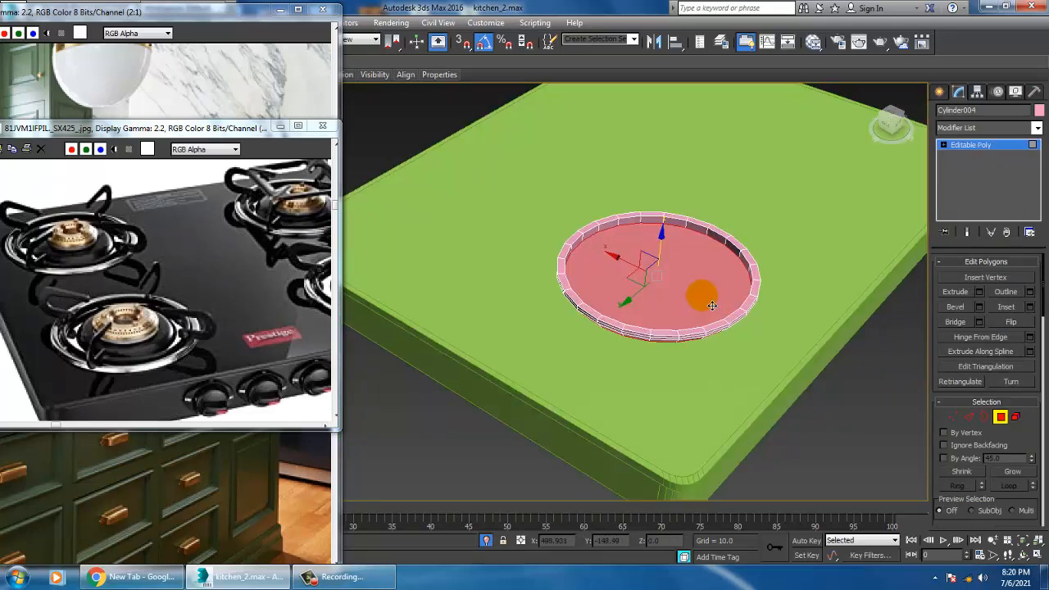
{"action": "scroll", "coordinate": [665, 321], "scroll_direction": "up", "scroll_amount": 5}
{"action": "left_click", "coordinate": [947, 150]}
{"action": "middle_click_drag", "start_coordinate": [783, 209], "coordinate": [840, 195]}
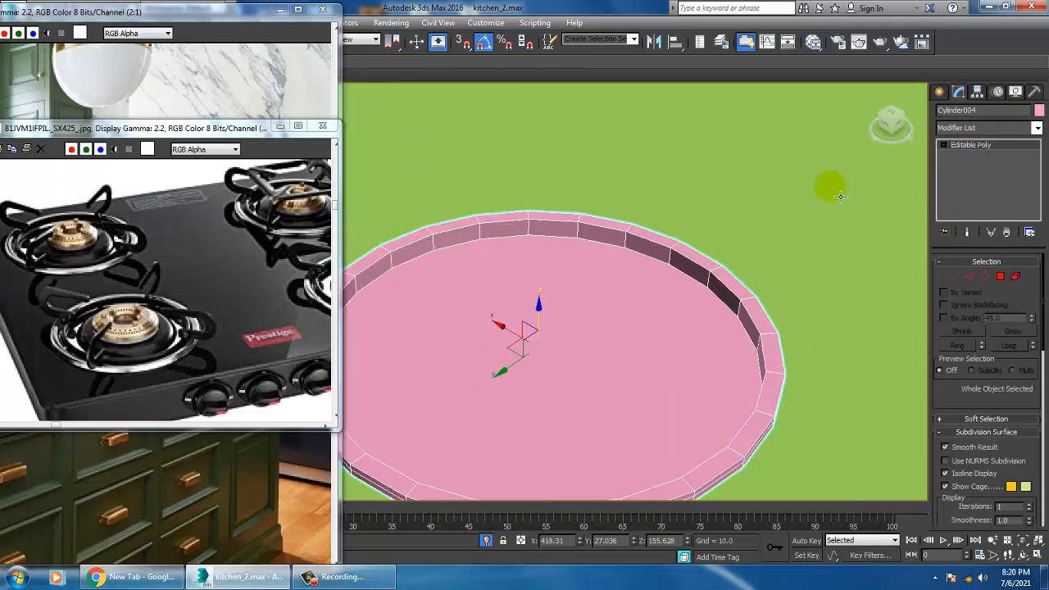
Step: Select the recessed upper face of the burner plate and inset it by 5.401
{"action": "left_click", "coordinate": [939, 91]}
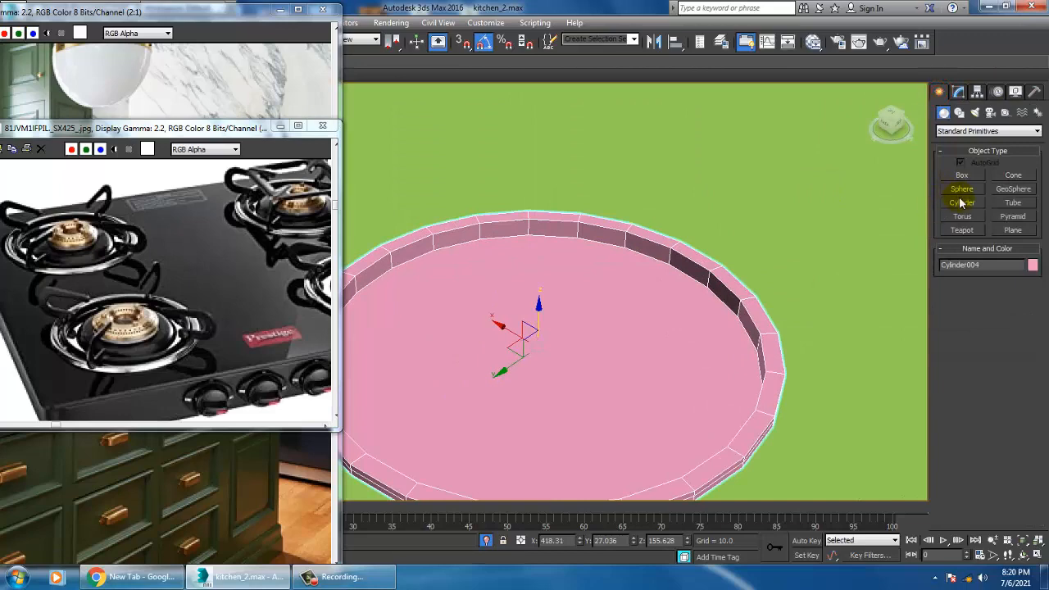
{"action": "key", "text": "4"}
{"action": "left_click", "coordinate": [666, 381]}
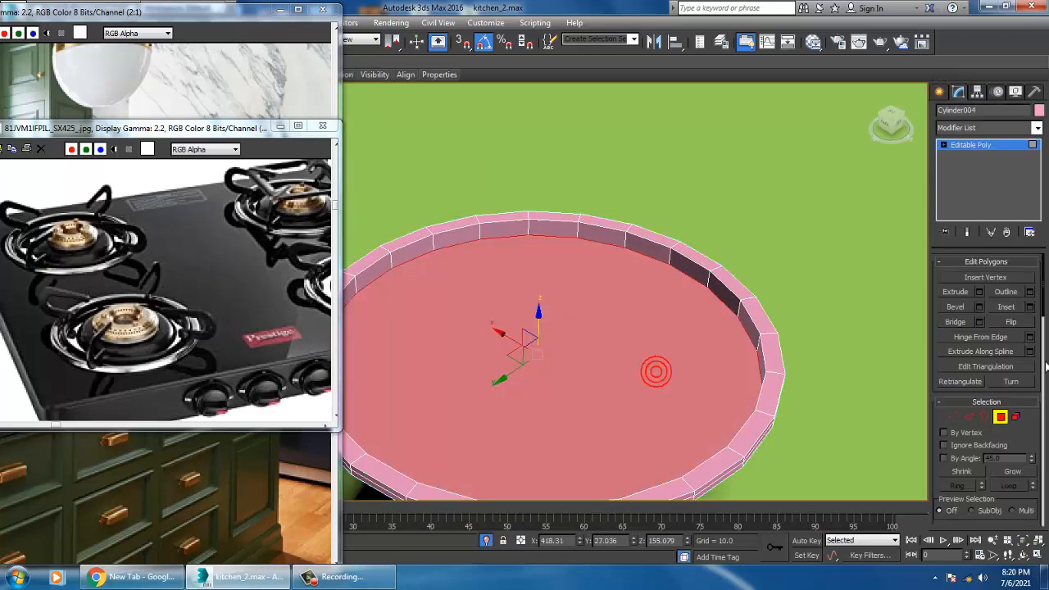
{"action": "left_click", "coordinate": [1030, 306]}
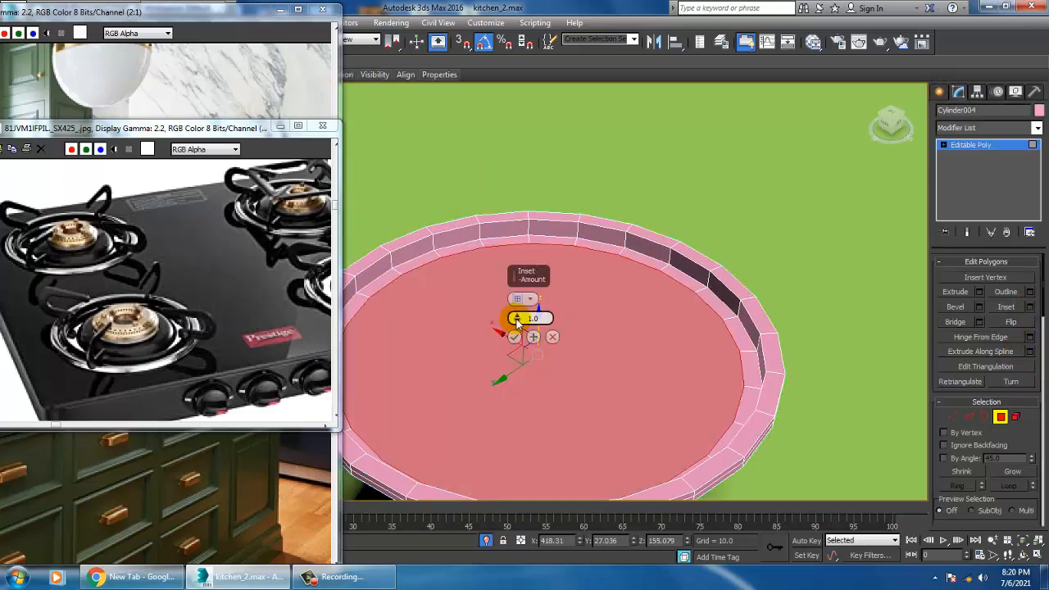
{"action": "mouse_move", "coordinate": [514, 318]}
{"action": "left_mouse_down"}
{"action": "mouse_move", "coordinate": [523, 299]}
{"action": "mouse_move", "coordinate": [523, 315]}
{"action": "left_mouse_up"}
{"action": "left_click", "coordinate": [514, 337]}
{"action": "middle_click_drag", "start_coordinate": [766, 318], "coordinate": [825, 281], "text": "alt"}
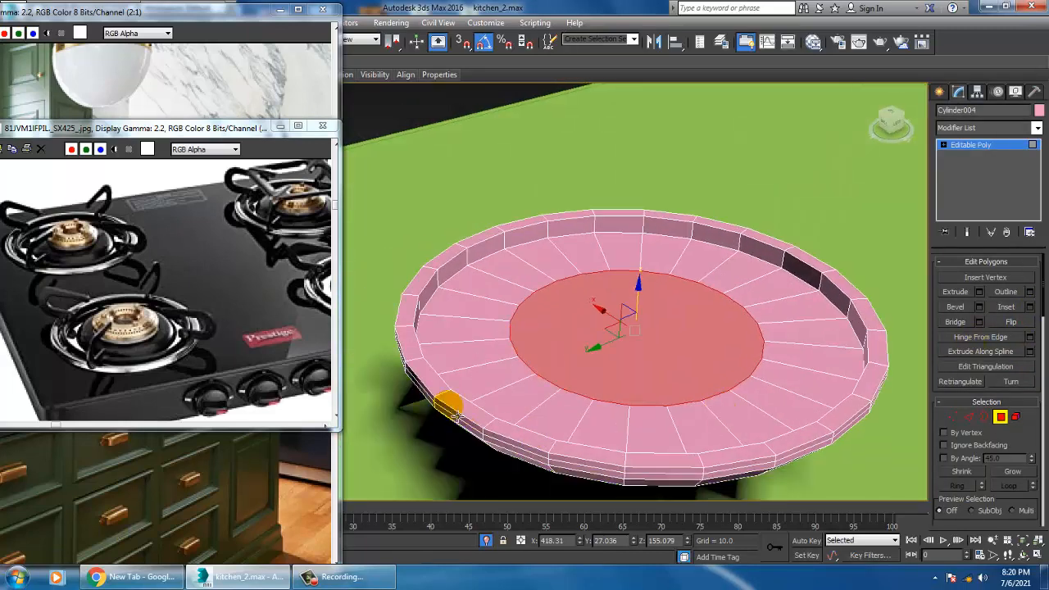
Step: Bevel the inner circular face with height 2.233 and outline -1.0, and inset its raised top by 2.553
{"action": "left_click", "coordinate": [979, 307]}
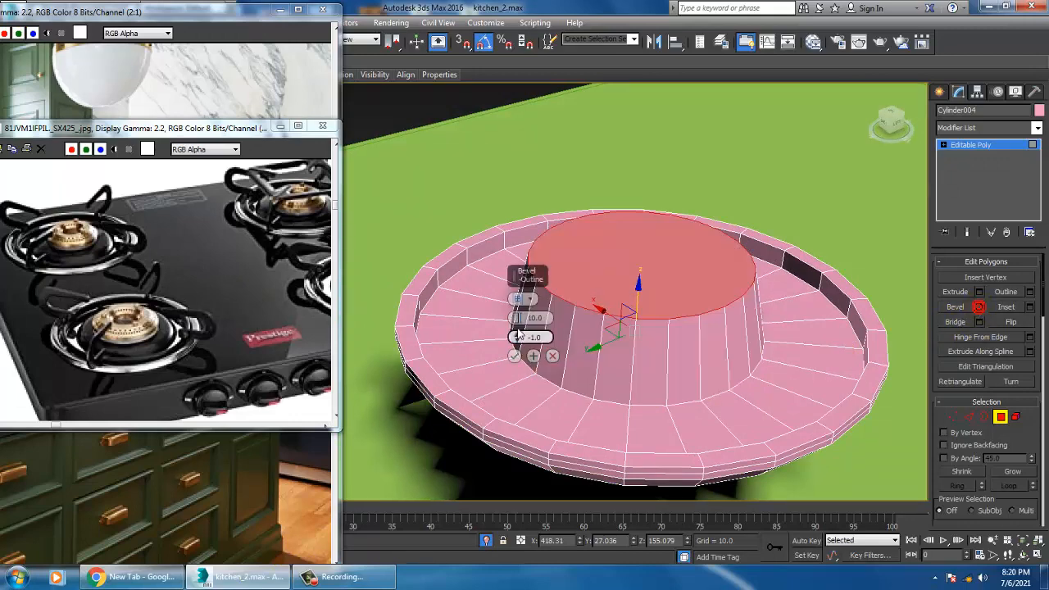
{"action": "left_click_drag", "start_coordinate": [517, 318], "coordinate": [549, 371]}
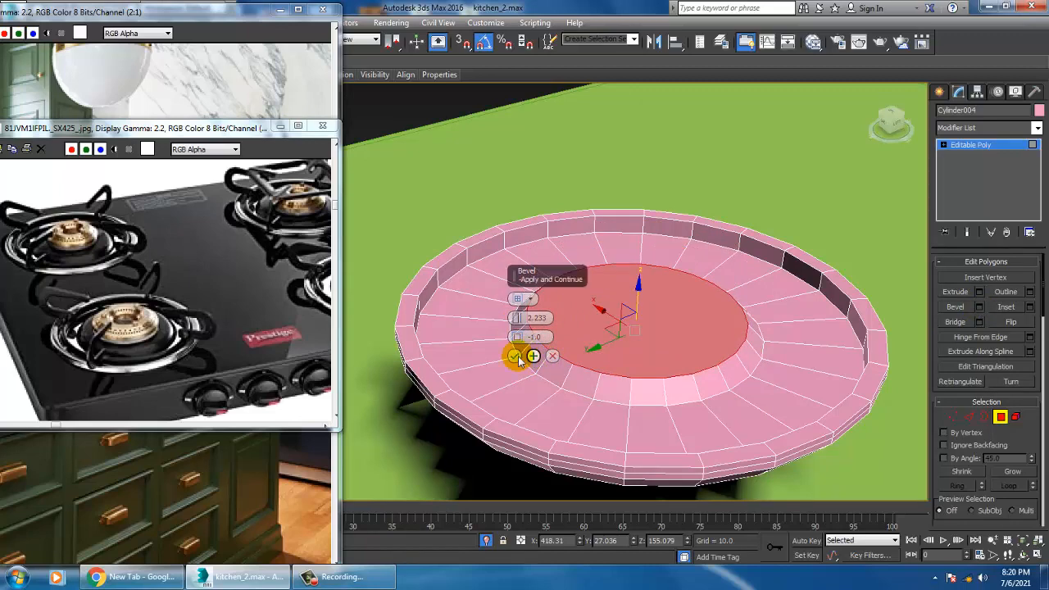
{"action": "left_click", "coordinate": [514, 357]}
{"action": "left_click", "coordinate": [1030, 309]}
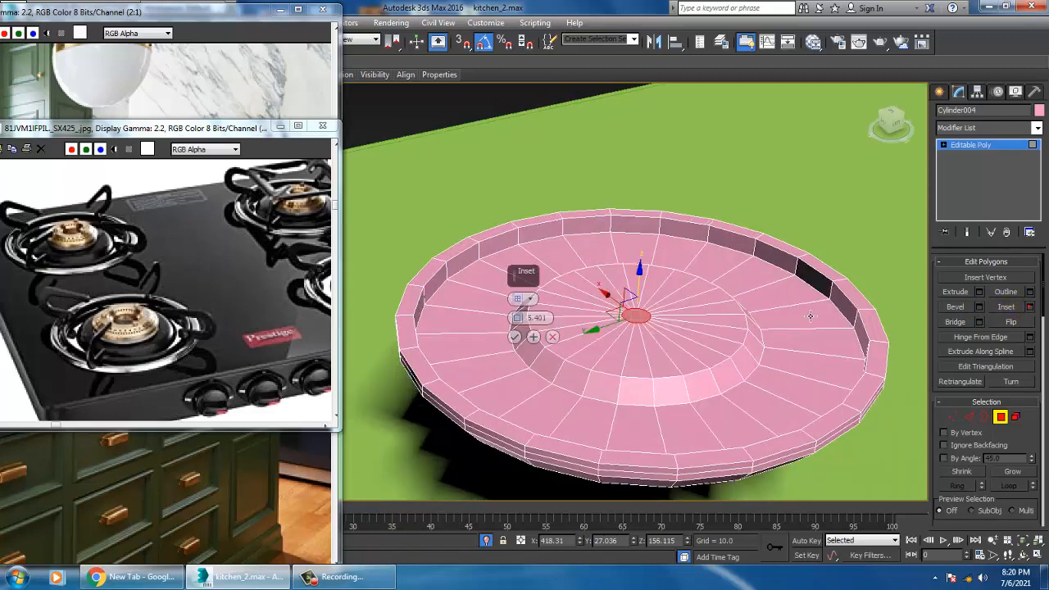
{"action": "left_click_drag", "start_coordinate": [516, 318], "coordinate": [538, 335]}
{"action": "left_click", "coordinate": [514, 336]}
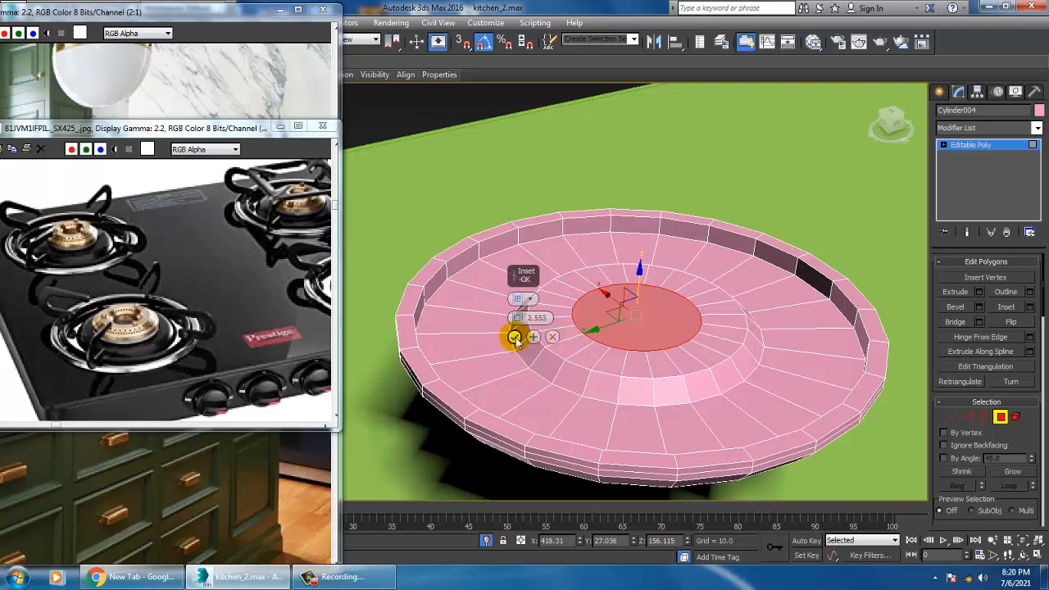
Step: Extrude the central circular face upward by 4.952 and lower its top along Z to about 158.27
{"action": "left_click", "coordinate": [979, 293]}
{"action": "left_click_drag", "start_coordinate": [513, 319], "coordinate": [520, 293]}
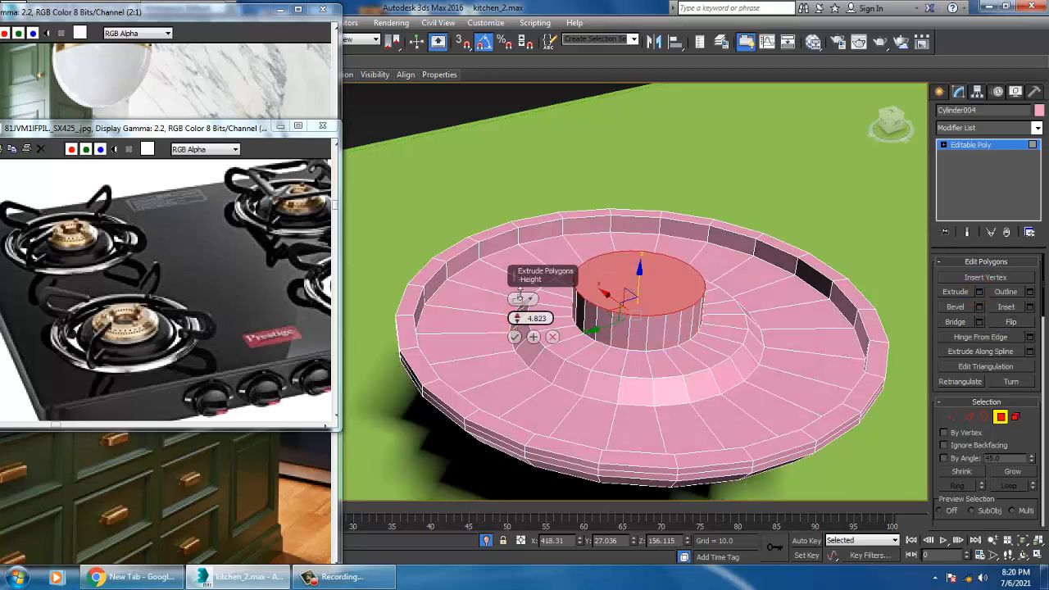
{"action": "middle_click_drag", "start_coordinate": [656, 344], "coordinate": [737, 310], "text": "alt"}
{"action": "left_click", "coordinate": [515, 338]}
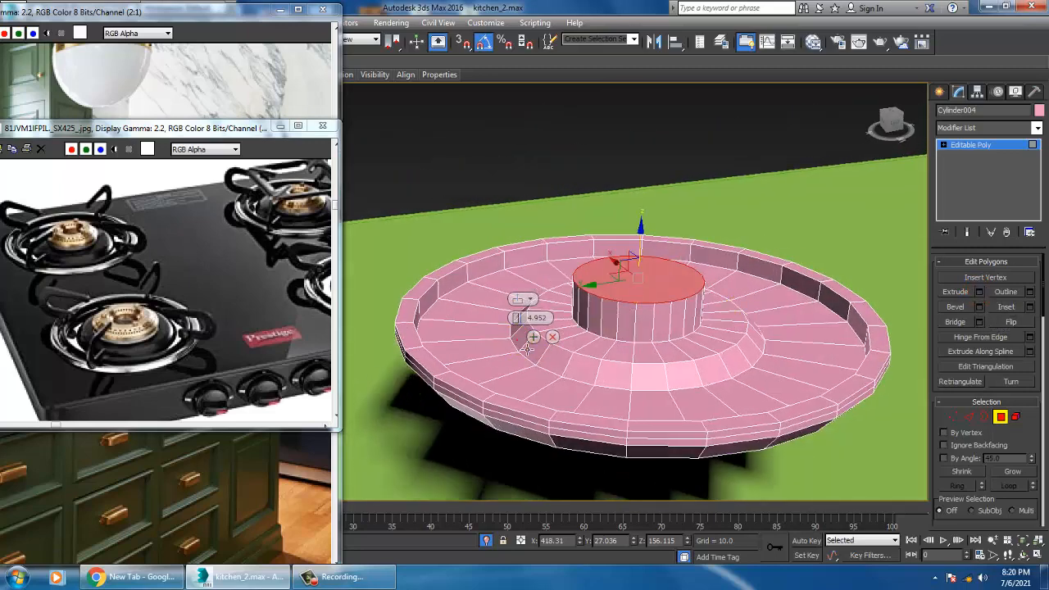
{"action": "middle_click_drag", "start_coordinate": [654, 343], "coordinate": [556, 288], "text": "alt"}
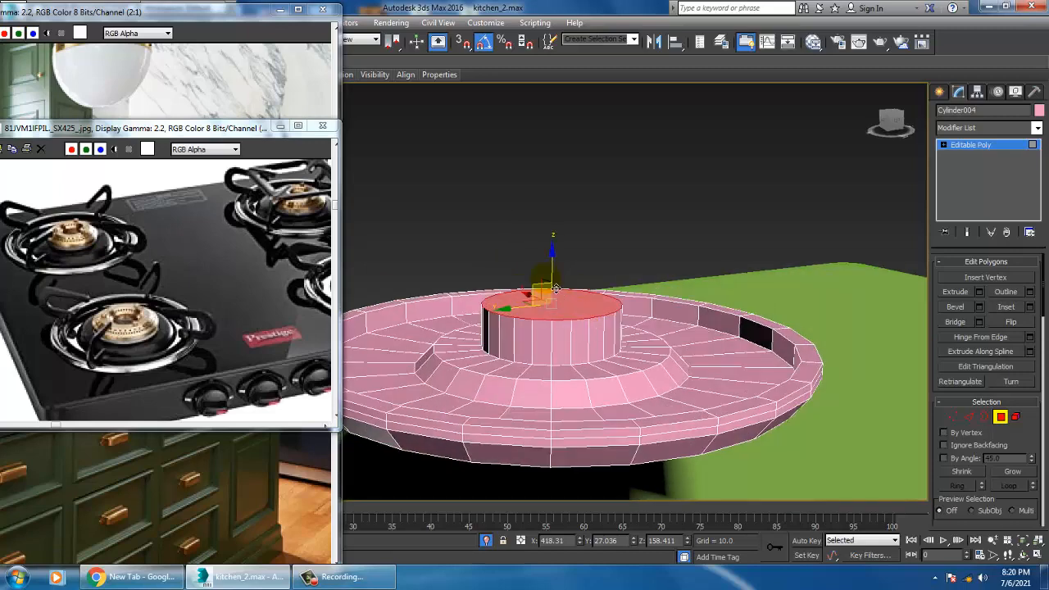
{"action": "left_click_drag", "start_coordinate": [553, 271], "coordinate": [560, 274]}
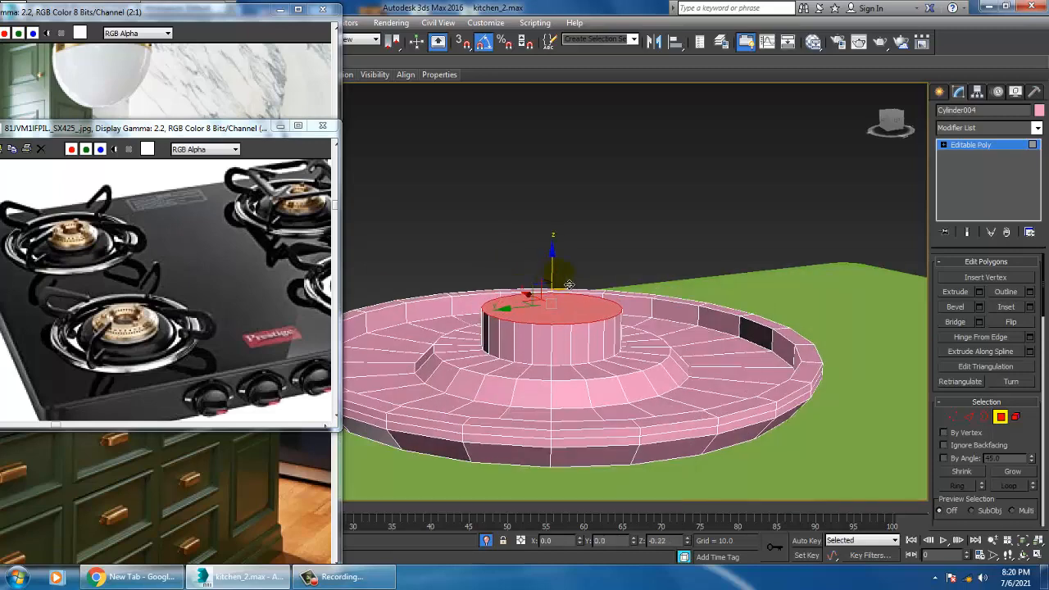
{"action": "scroll", "coordinate": [568, 284], "scroll_direction": "up", "scroll_amount": 4}
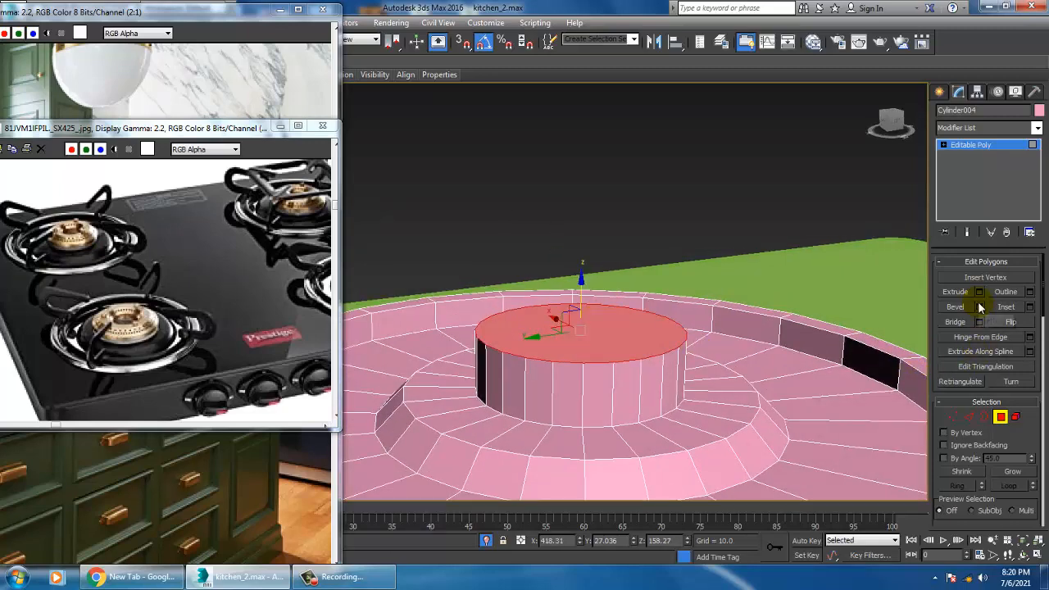
Step: Chamfer the top edge loop of the central burner cap by 1.388
{"action": "left_click", "coordinate": [968, 418]}
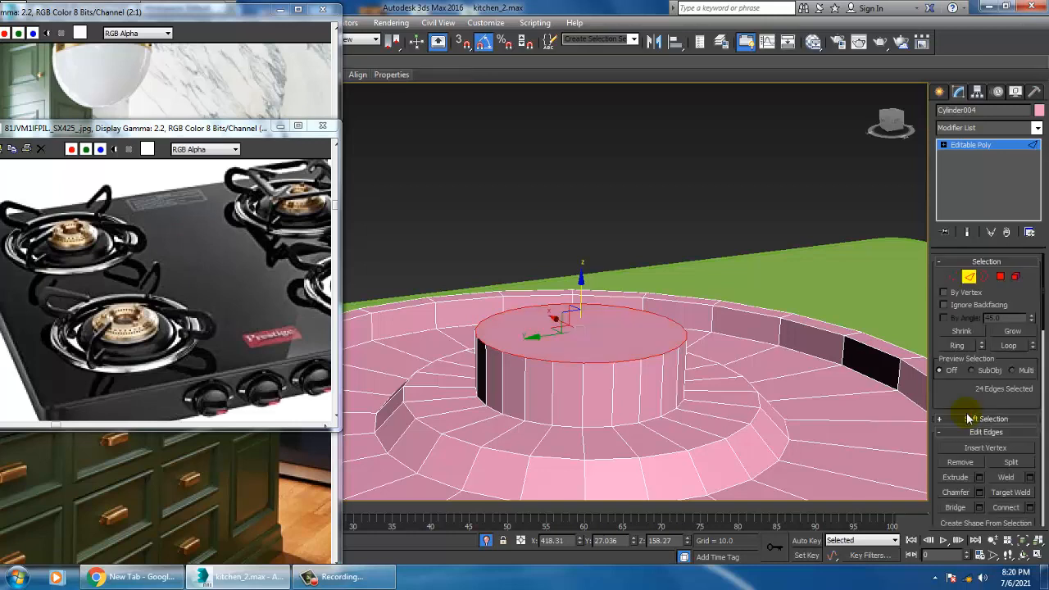
{"action": "left_click", "coordinate": [980, 493]}
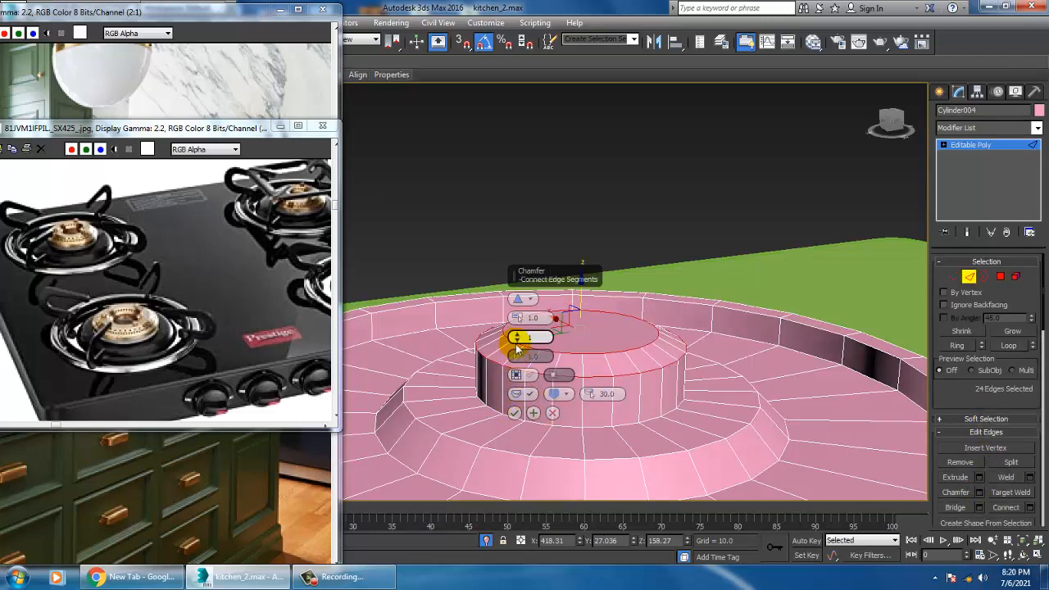
{"action": "left_click_drag", "start_coordinate": [519, 325], "coordinate": [524, 382]}
{"action": "left_click", "coordinate": [516, 413]}
{"action": "middle_click_drag", "start_coordinate": [602, 318], "coordinate": [607, 357], "text": "alt"}
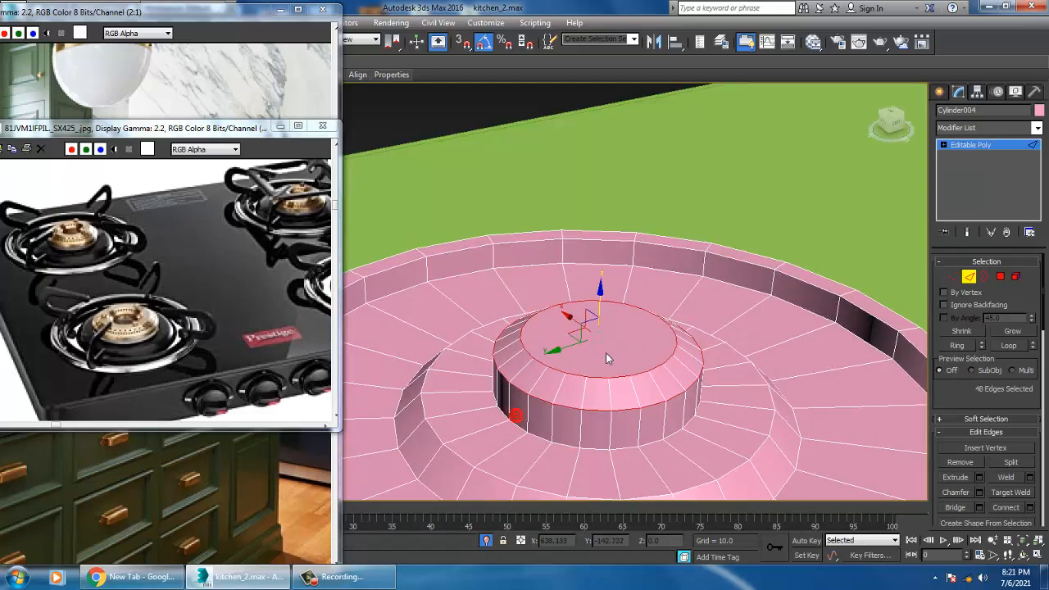
Step: Chamfer the lower edge loop of the cap's sloped band by 0.611 to round the shoulder
{"action": "scroll", "coordinate": [606, 358], "scroll_direction": "up", "scroll_amount": 3}
{"action": "left_click", "coordinate": [601, 446]}
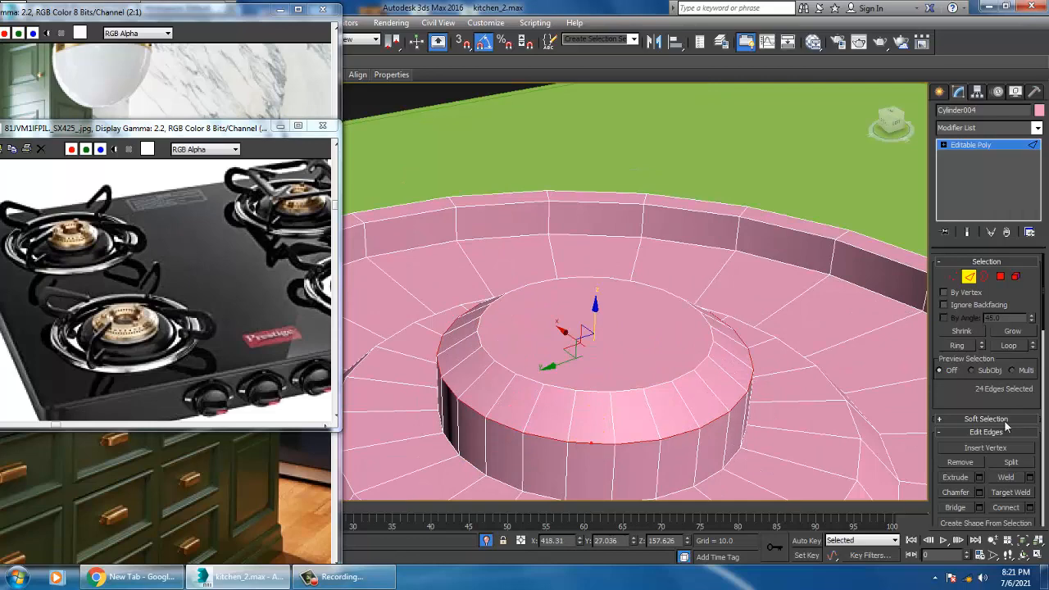
{"action": "left_click", "coordinate": [979, 492]}
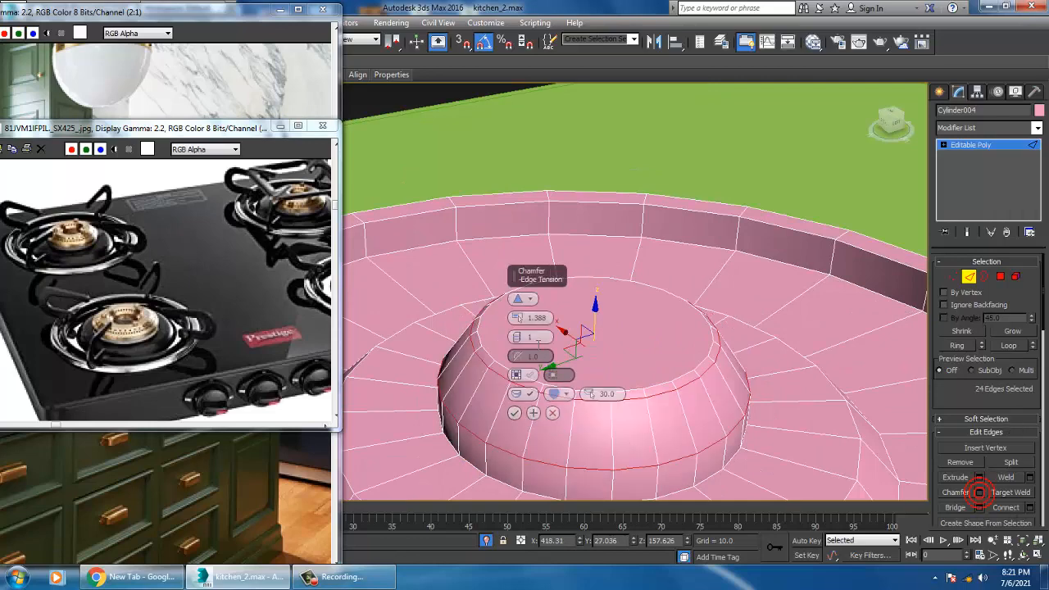
{"action": "left_click", "coordinate": [518, 334]}
{"action": "left_click_drag", "start_coordinate": [524, 318], "coordinate": [527, 330]}
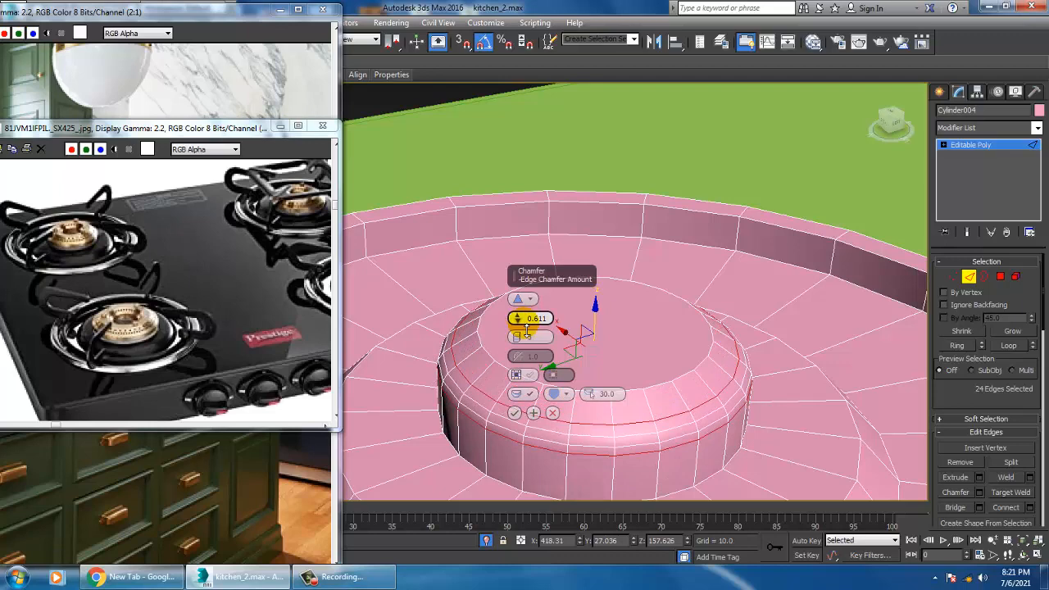
{"action": "left_click", "coordinate": [513, 412]}
Step: Select only the flat circular top of the burner cap and inset it by 1.647
{"action": "left_click", "coordinate": [649, 359]}
{"action": "left_click", "coordinate": [1000, 277]}
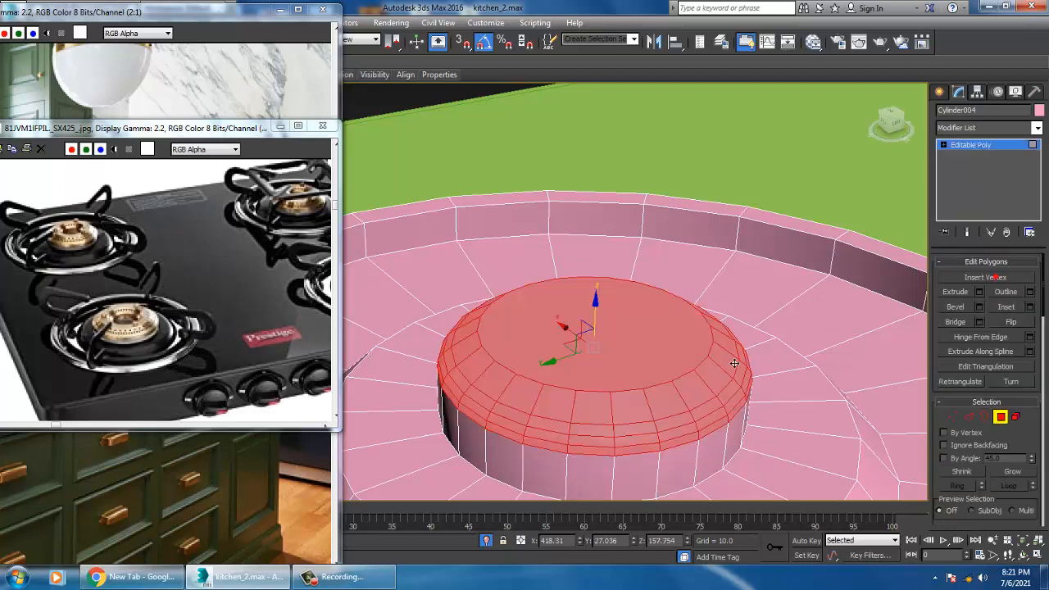
{"action": "left_click", "coordinate": [665, 341]}
{"action": "left_click", "coordinate": [1029, 307]}
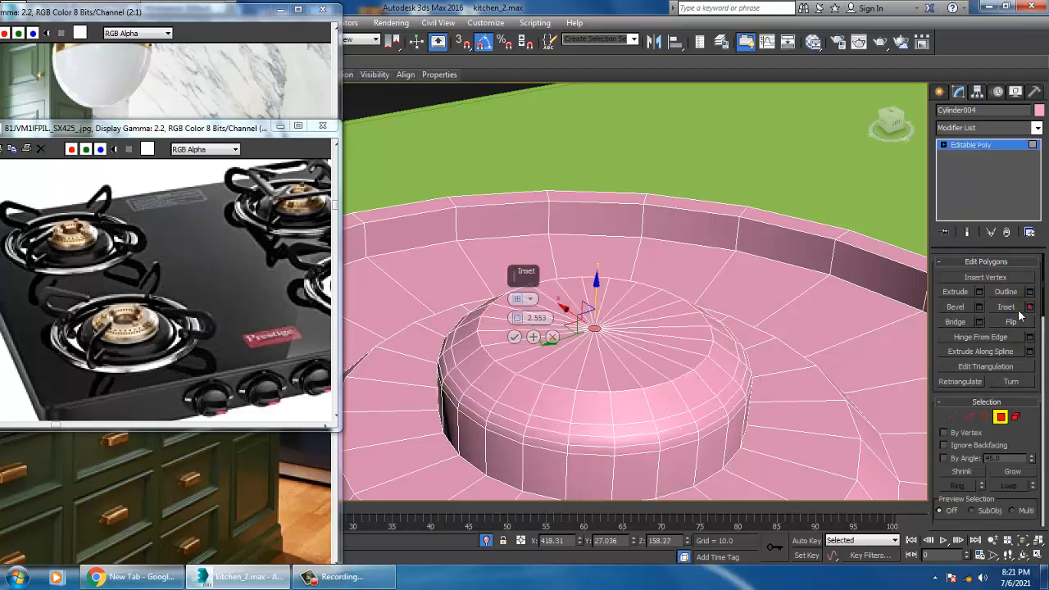
{"action": "left_click_drag", "start_coordinate": [534, 320], "coordinate": [545, 326]}
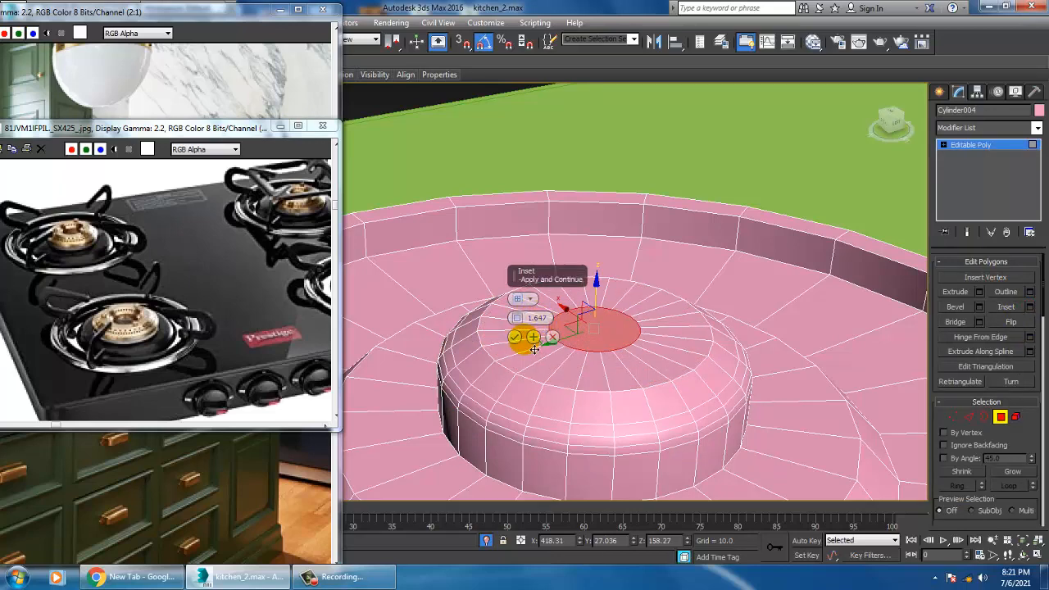
{"action": "left_click", "coordinate": [516, 337]}
Step: Extrude the small circular face down into the cap to about Z 155.82, forming a central hole
{"action": "middle_click_drag", "start_coordinate": [517, 339], "coordinate": [526, 358], "text": "alt"}
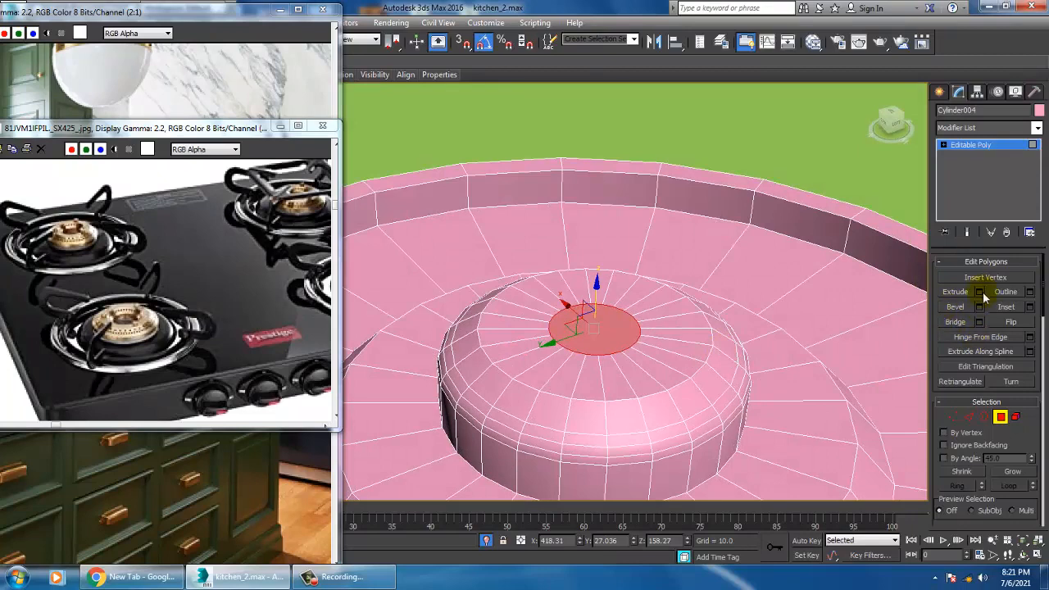
{"action": "left_click", "coordinate": [979, 292]}
{"action": "left_click_drag", "start_coordinate": [516, 320], "coordinate": [517, 355]}
{"action": "left_click", "coordinate": [513, 339]}
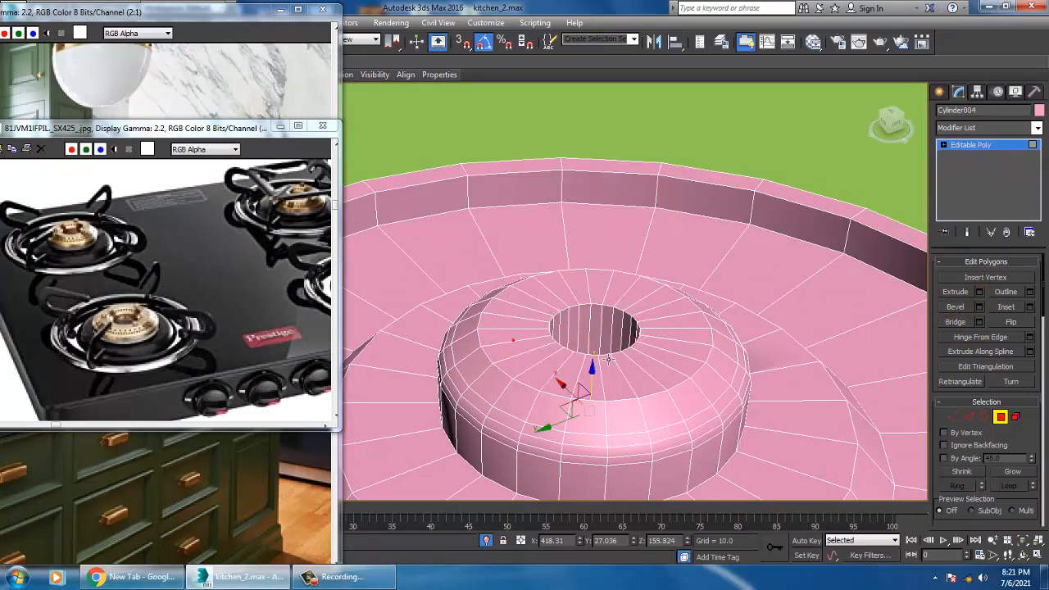
Step: Lower the whole burner in the Front view to about Z 144.16, down to the stove's top surface
{"action": "scroll", "coordinate": [660, 300], "scroll_direction": "down", "scroll_amount": 5}
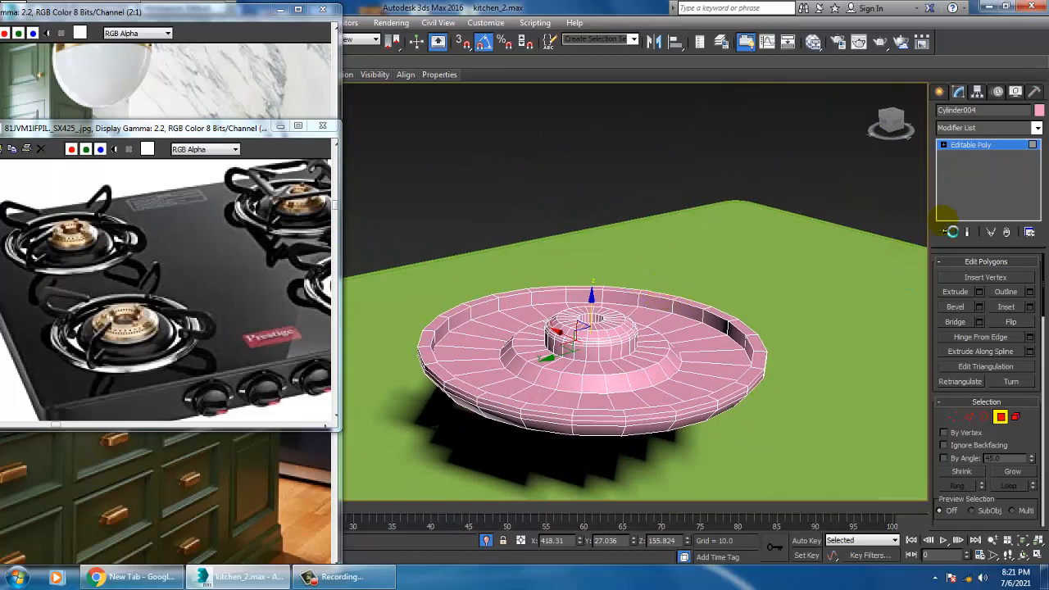
{"action": "left_click", "coordinate": [970, 145]}
{"action": "key", "text": "alt+w"}
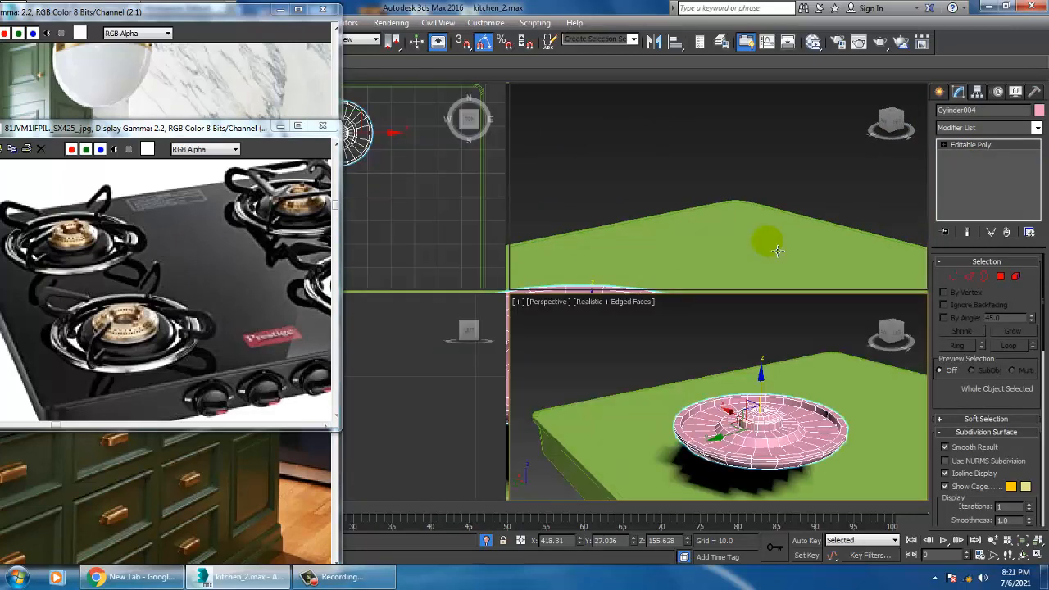
{"action": "scroll", "coordinate": [648, 160], "scroll_direction": "up", "scroll_amount": 4}
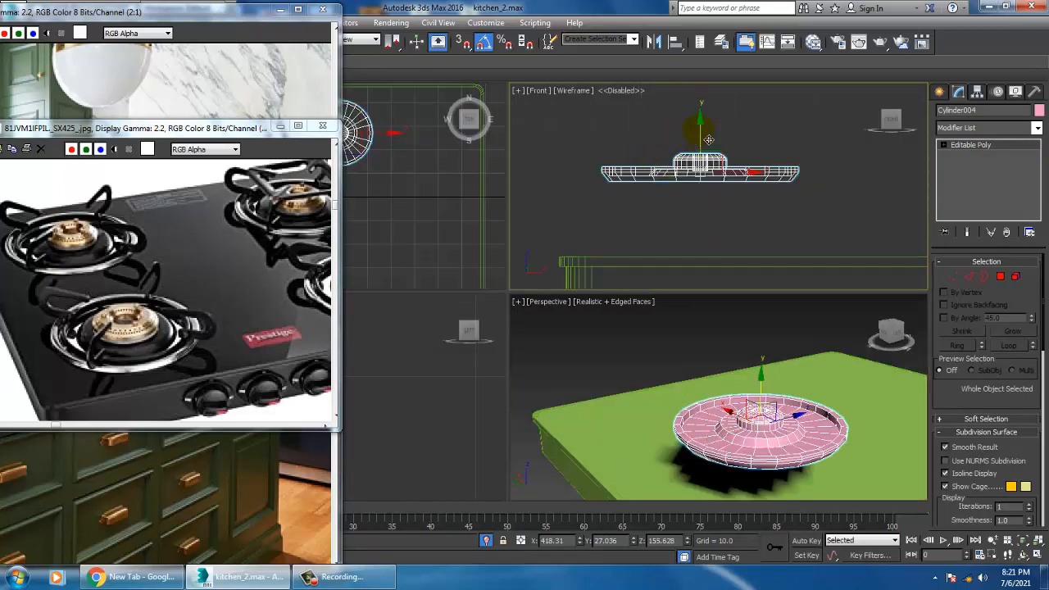
{"action": "left_click_drag", "start_coordinate": [708, 139], "coordinate": [729, 221]}
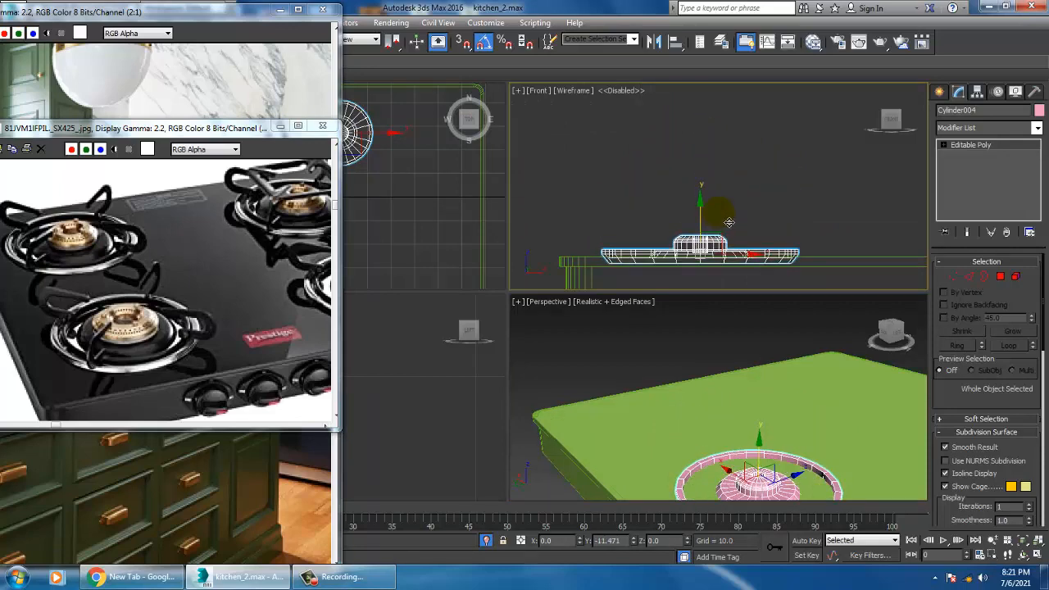
{"action": "scroll", "coordinate": [677, 354], "scroll_direction": "up", "scroll_amount": 3}
{"action": "key", "text": "alt+w"}
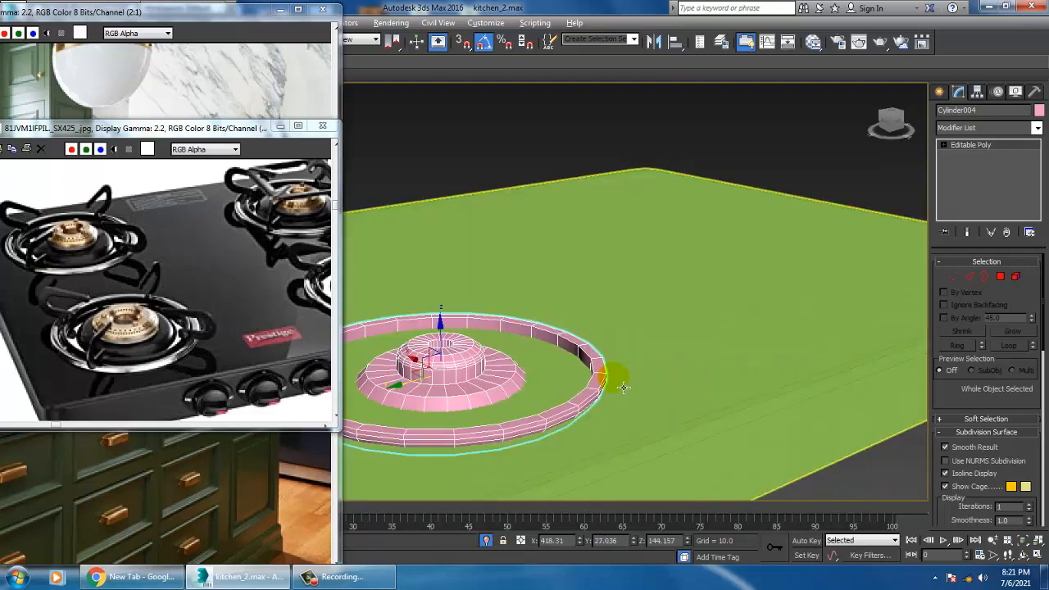
Step: Raise the burner along Z to about 144.39 so its plate clears the stove surface
{"action": "middle_click_drag", "start_coordinate": [613, 375], "coordinate": [638, 380]}
{"action": "left_click_drag", "start_coordinate": [510, 335], "coordinate": [518, 337]}
{"action": "middle_click_drag", "start_coordinate": [708, 383], "coordinate": [674, 375], "text": "alt"}
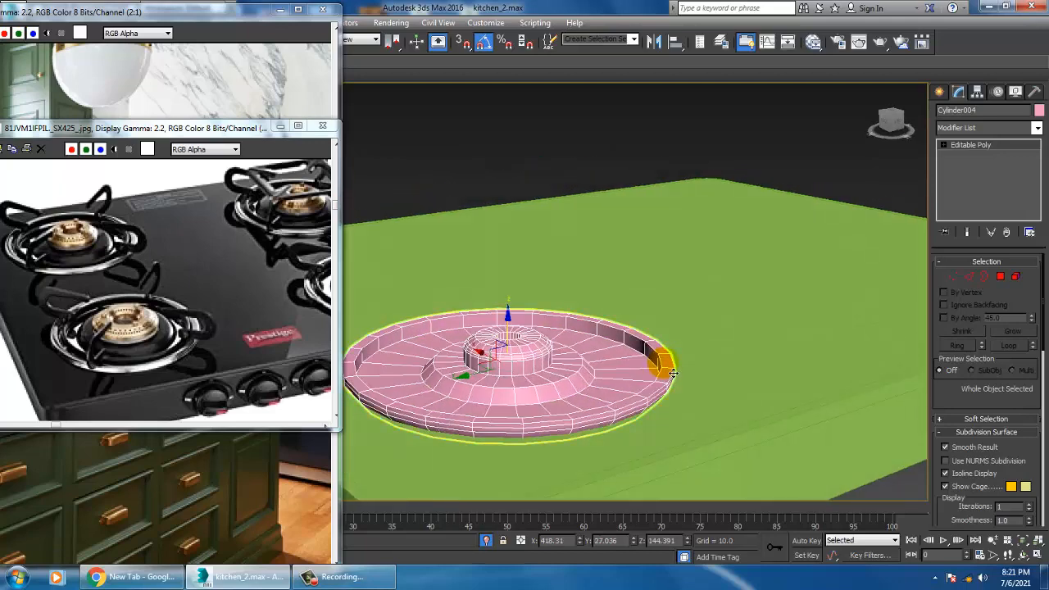
Step: In the Front view, draw an open hook-shaped line above the burner plate, running outward, down to the plate and back inward
{"action": "key", "text": "alt+w"}
{"action": "middle_click_drag", "start_coordinate": [725, 210], "coordinate": [681, 187]}
{"action": "key", "text": "alt+w"}
{"action": "scroll", "coordinate": [662, 290], "scroll_direction": "up", "scroll_amount": 2}
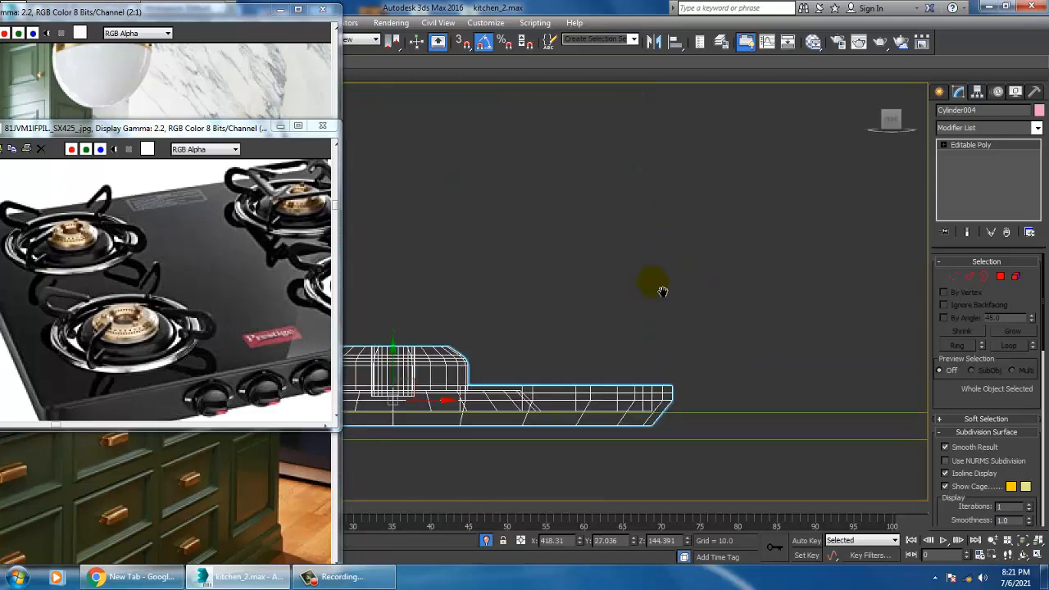
{"action": "middle_click_drag", "start_coordinate": [662, 290], "coordinate": [673, 252]}
{"action": "left_click", "coordinate": [943, 93]}
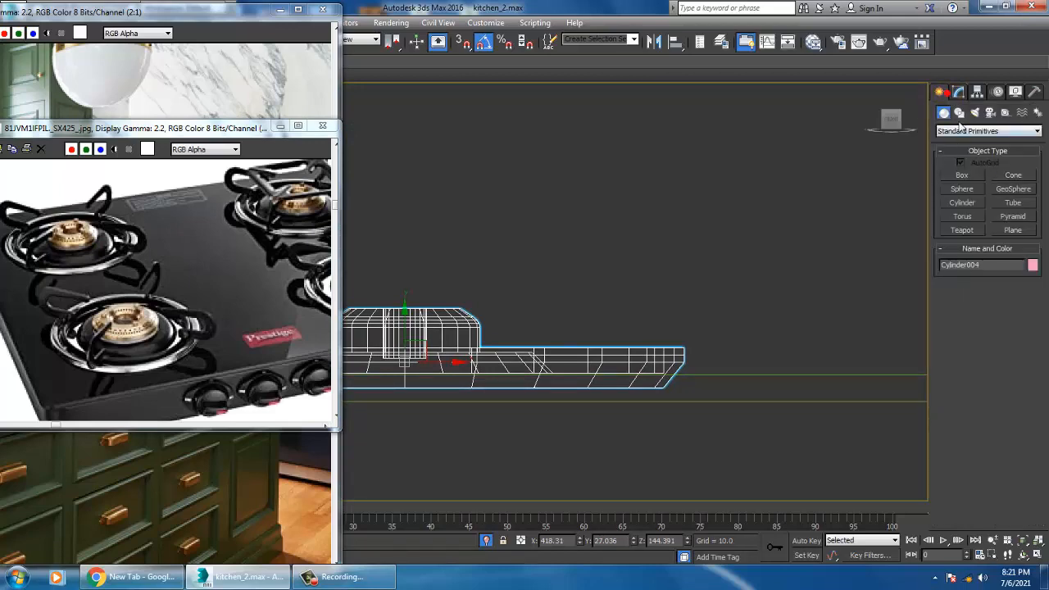
{"action": "left_click", "coordinate": [959, 112]}
{"action": "left_click", "coordinate": [962, 186]}
{"action": "middle_click_drag", "start_coordinate": [714, 267], "coordinate": [662, 237]}
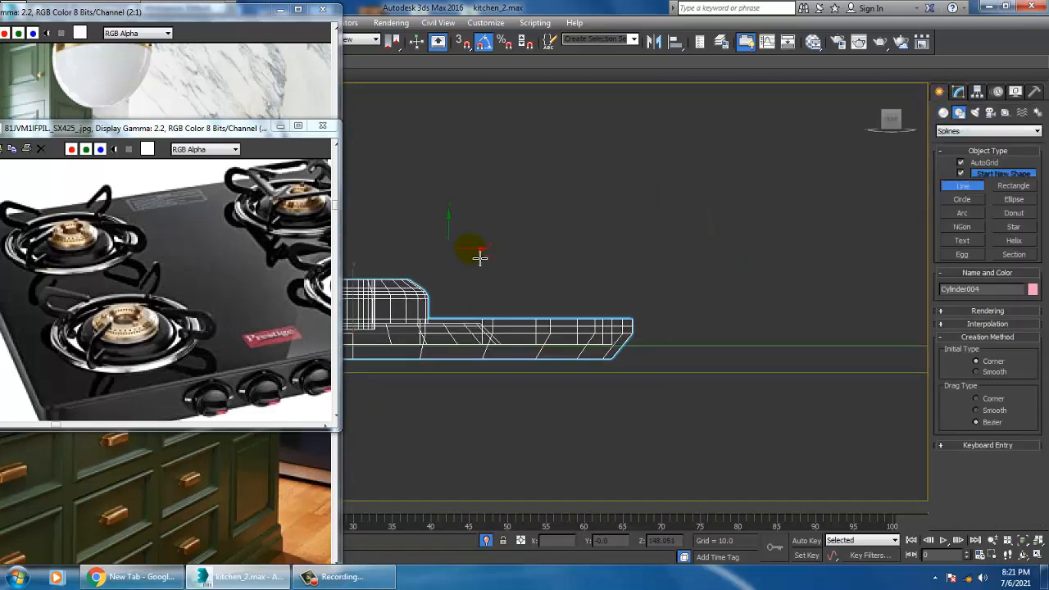
{"action": "middle_click_drag", "start_coordinate": [705, 270], "coordinate": [786, 290]}
{"action": "middle_click_drag", "start_coordinate": [672, 311], "coordinate": [697, 343]}
{"action": "scroll", "coordinate": [697, 322], "scroll_direction": "down", "scroll_amount": 2}
{"action": "scroll", "coordinate": [704, 339], "scroll_direction": "up", "scroll_amount": 2}
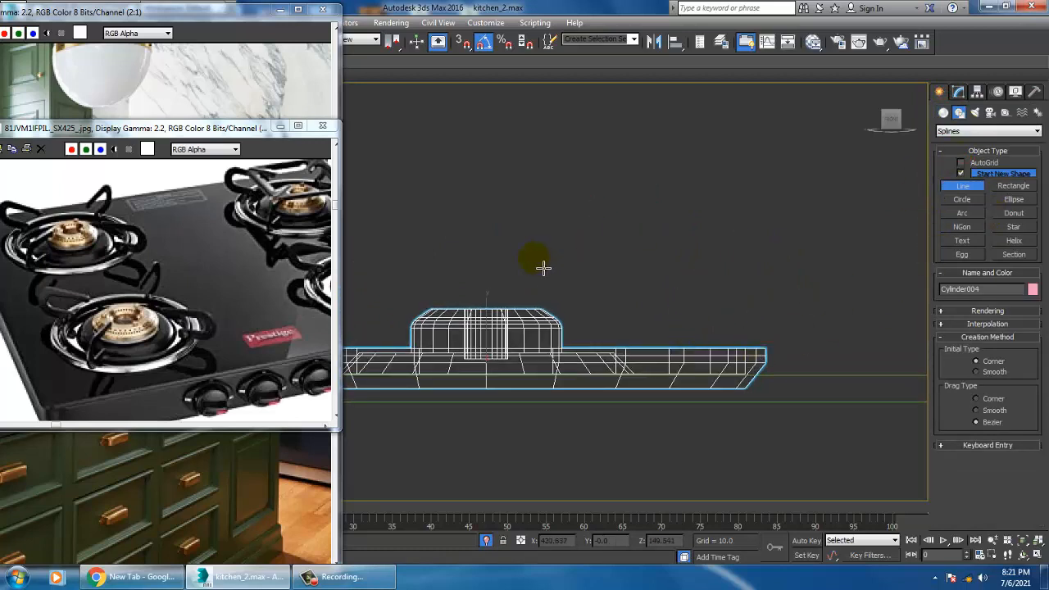
{"action": "left_click_drag", "start_coordinate": [543, 267], "coordinate": [602, 255]}
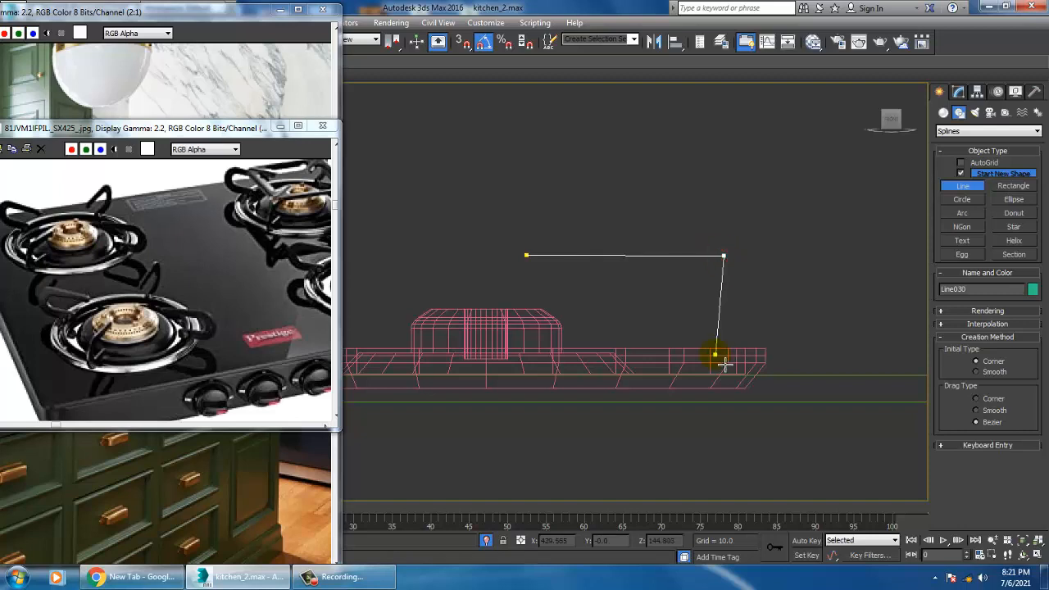
{"action": "right_click", "coordinate": [671, 359]}
Step: Select both outer corner vertices of the hook line and fillet them by about 1.837
{"action": "key", "text": "1"}
{"action": "left_click_drag", "start_coordinate": [706, 217], "coordinate": [745, 295]}
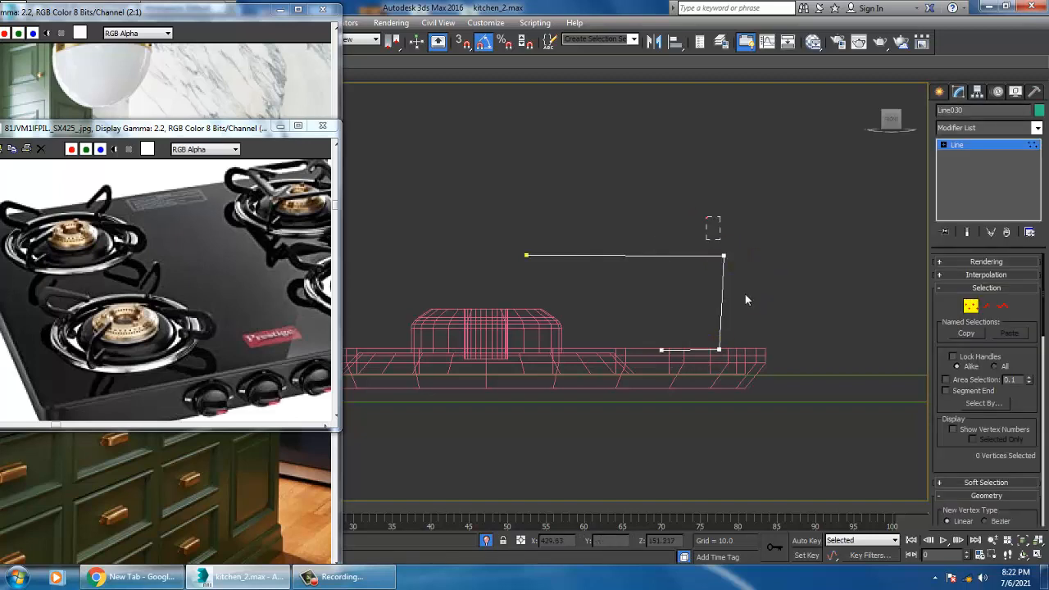
{"action": "scroll", "coordinate": [1007, 440], "scroll_direction": "down", "scroll_amount": 5}
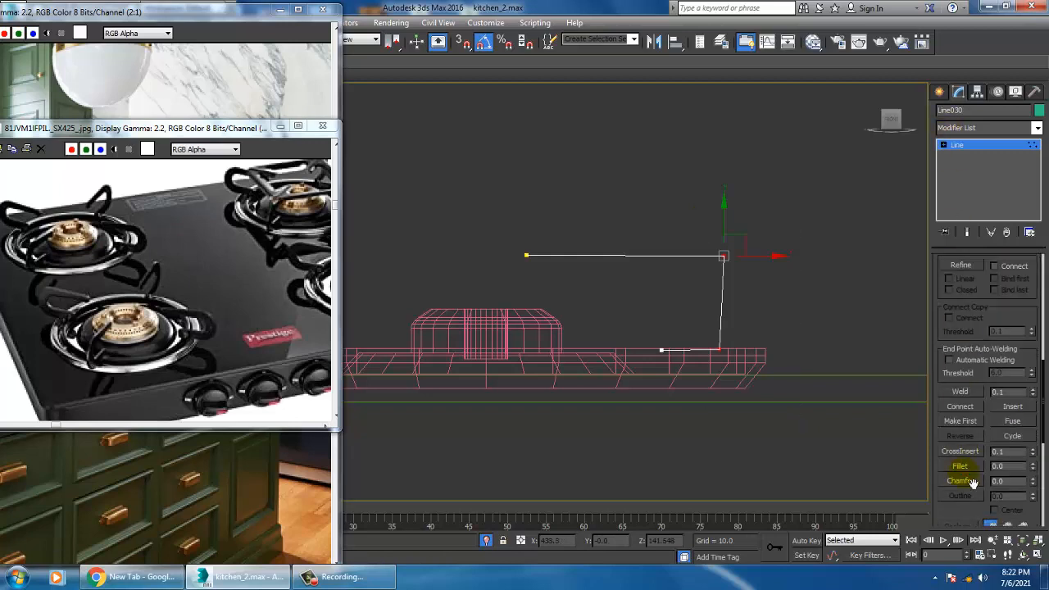
{"action": "left_click", "coordinate": [959, 465]}
{"action": "left_click_drag", "start_coordinate": [728, 270], "coordinate": [729, 246]}
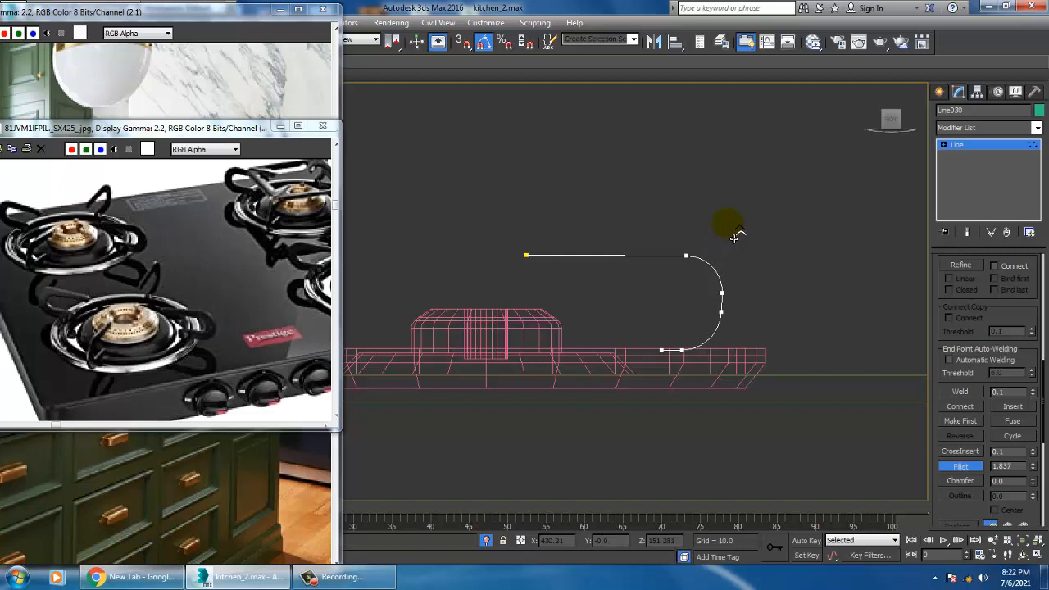
Step: Enable the line's thickness in the viewport with a rectangular section of length 0.45 and width 1.72
{"action": "left_click", "coordinate": [977, 146]}
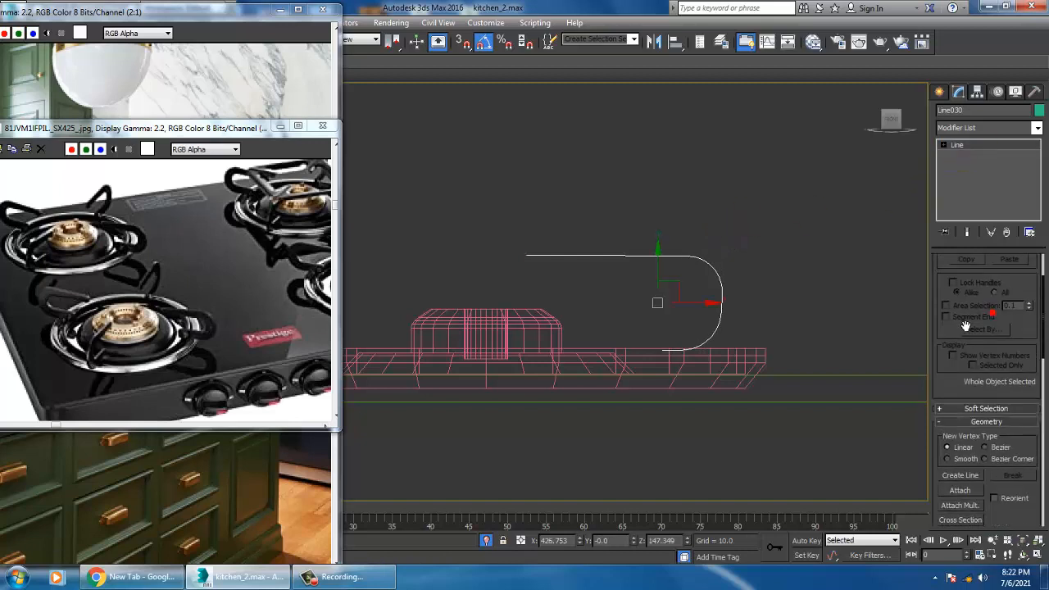
{"action": "left_click", "coordinate": [962, 262]}
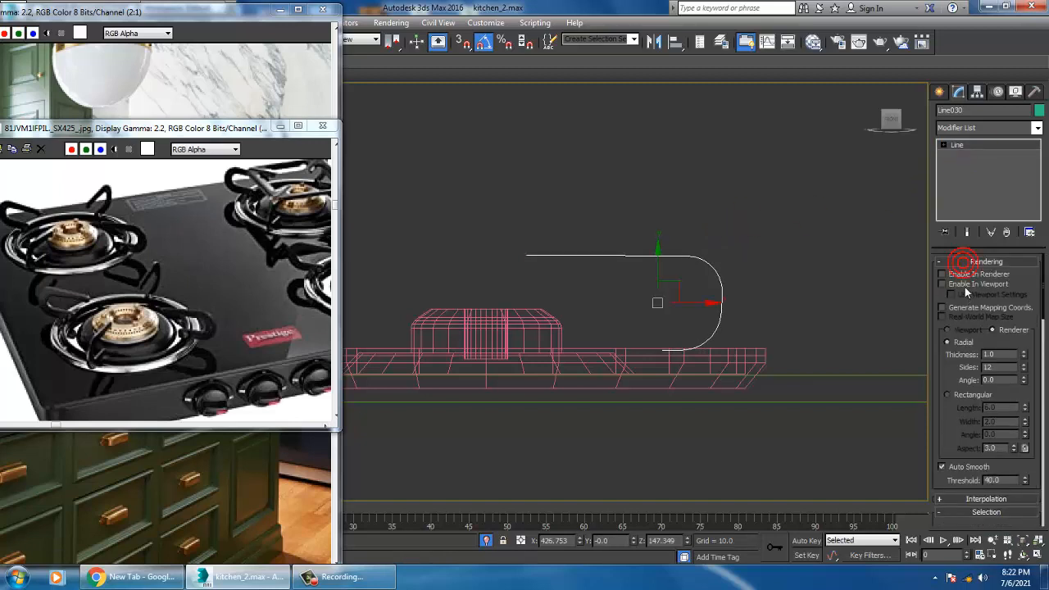
{"action": "left_click", "coordinate": [941, 284]}
{"action": "left_click", "coordinate": [975, 392]}
{"action": "key", "text": "alt+w"}
{"action": "right_click", "coordinate": [792, 382]}
{"action": "key", "text": "alt+w"}
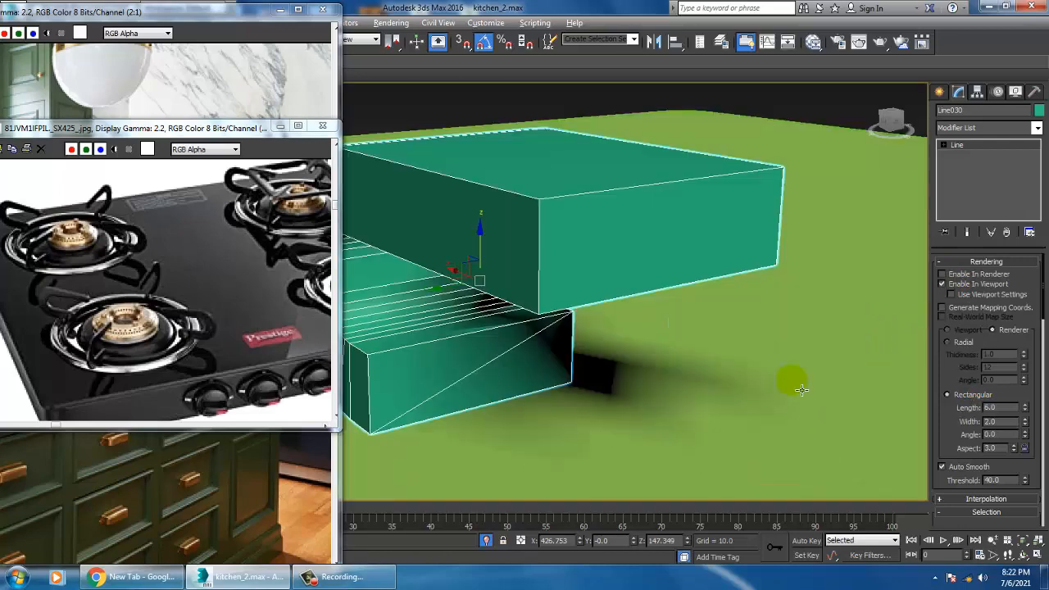
{"action": "middle_click_drag", "start_coordinate": [797, 385], "coordinate": [795, 390], "text": "alt"}
{"action": "scroll", "coordinate": [796, 390], "scroll_direction": "down", "scroll_amount": 4}
{"action": "left_click_drag", "start_coordinate": [1024, 409], "coordinate": [620, 461]}
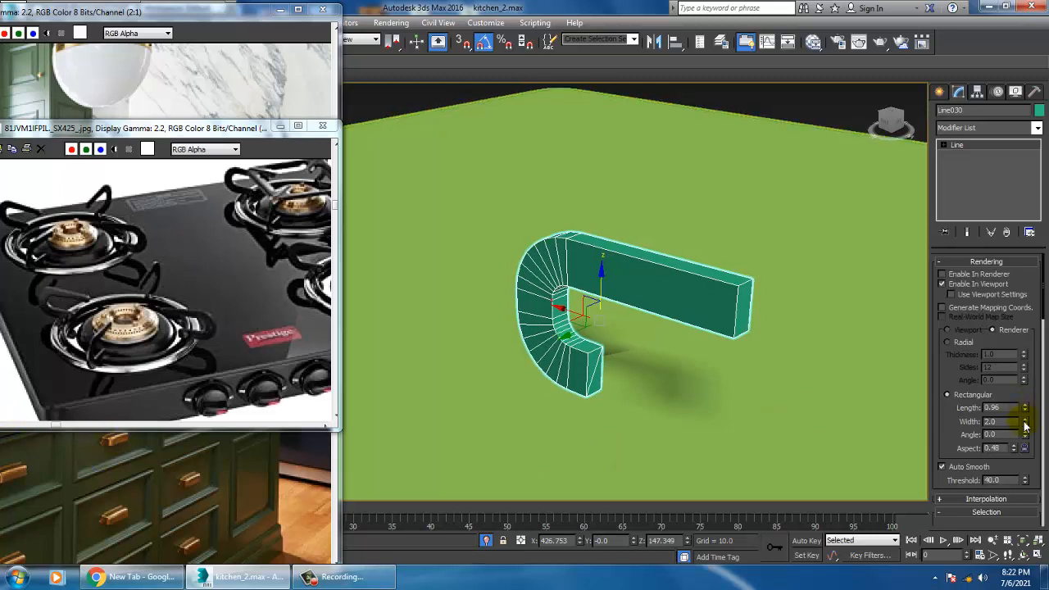
{"action": "left_click_drag", "start_coordinate": [1026, 423], "coordinate": [30, 453]}
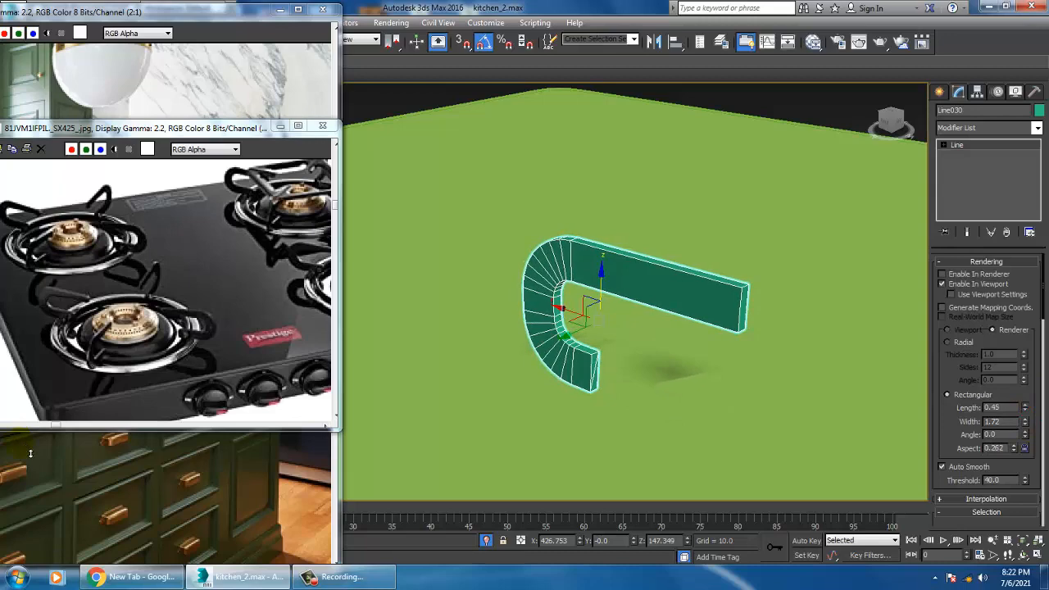
Step: Move the bracket onto the burner plate, align it radially in the Top view at Y 27.405, and extend its inner end toward the cap
{"action": "middle_click_drag", "start_coordinate": [587, 362], "coordinate": [534, 342], "text": "alt"}
{"action": "scroll", "coordinate": [634, 344], "scroll_direction": "down", "scroll_amount": 5}
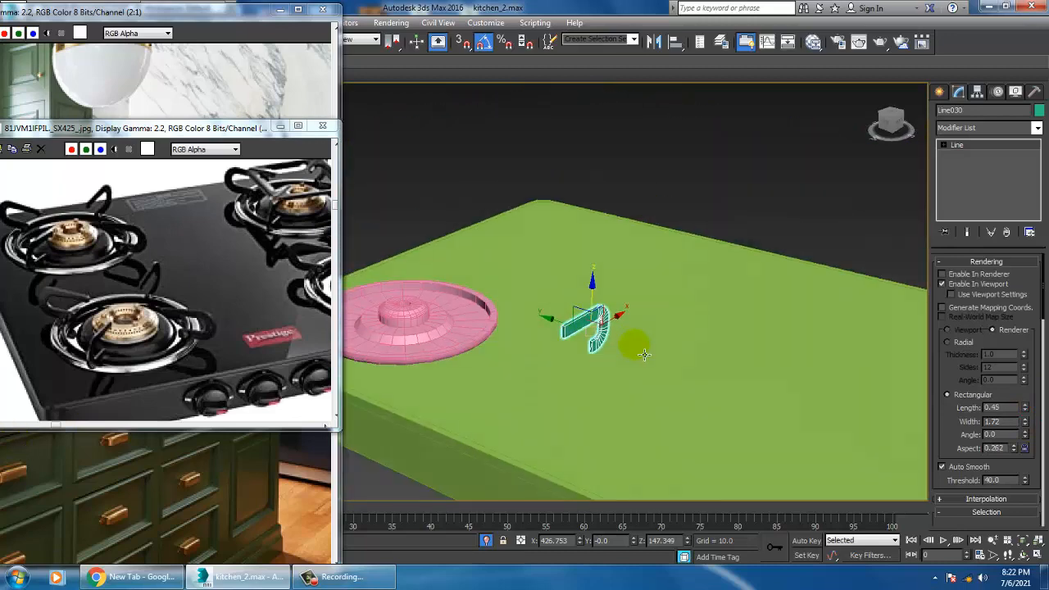
{"action": "left_click_drag", "start_coordinate": [575, 337], "coordinate": [406, 317]}
{"action": "key", "text": "alt+w"}
{"action": "right_click", "coordinate": [410, 177]}
{"action": "key", "text": "alt+w"}
{"action": "key", "text": "z"}
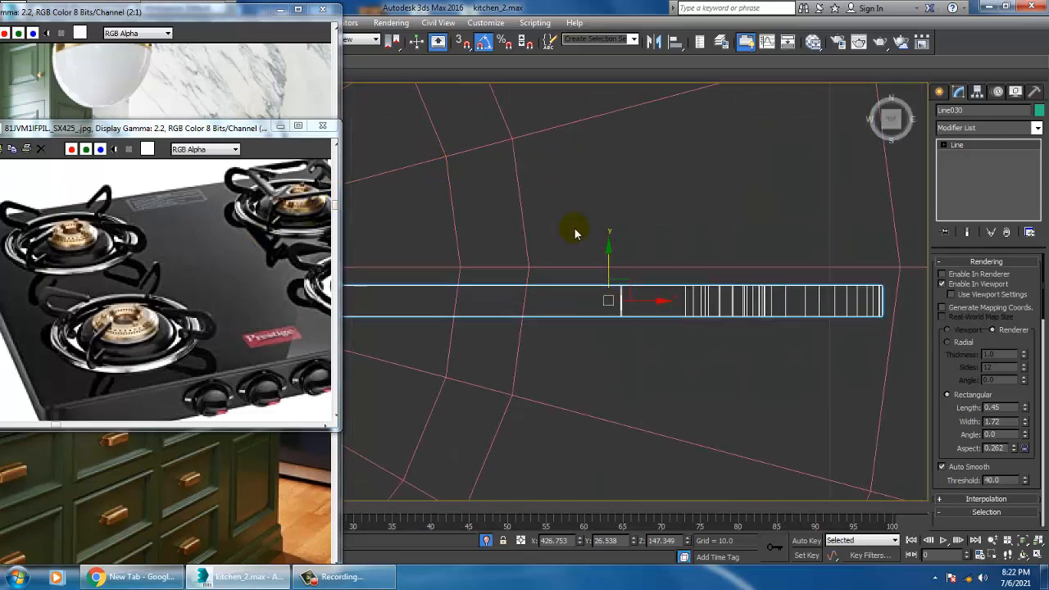
{"action": "scroll", "coordinate": [631, 237], "scroll_direction": "down", "scroll_amount": 6}
{"action": "left_click_drag", "start_coordinate": [673, 258], "coordinate": [691, 255]}
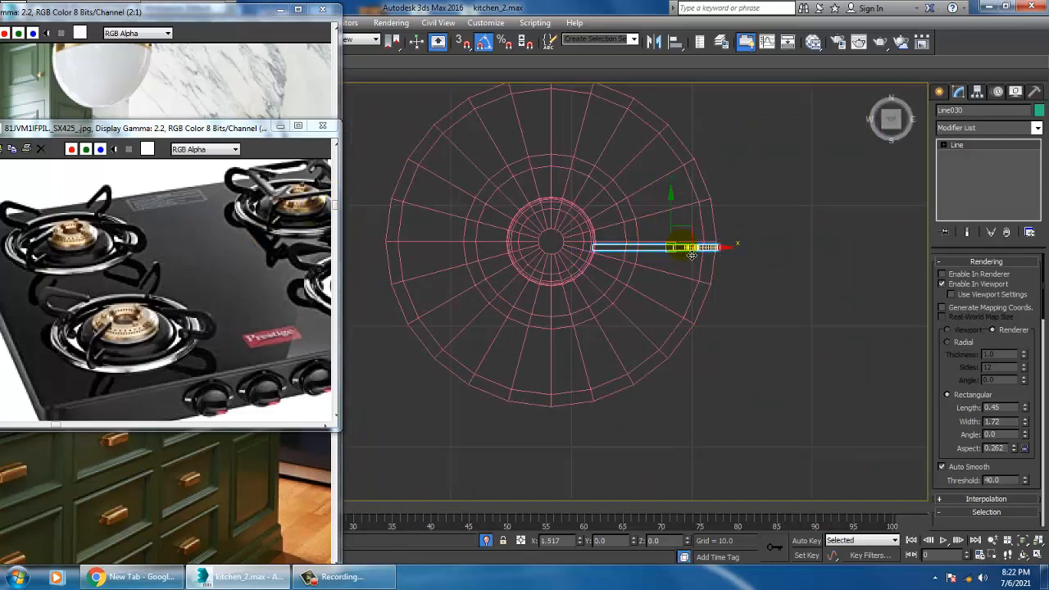
{"action": "left_click_drag", "start_coordinate": [680, 215], "coordinate": [679, 206]}
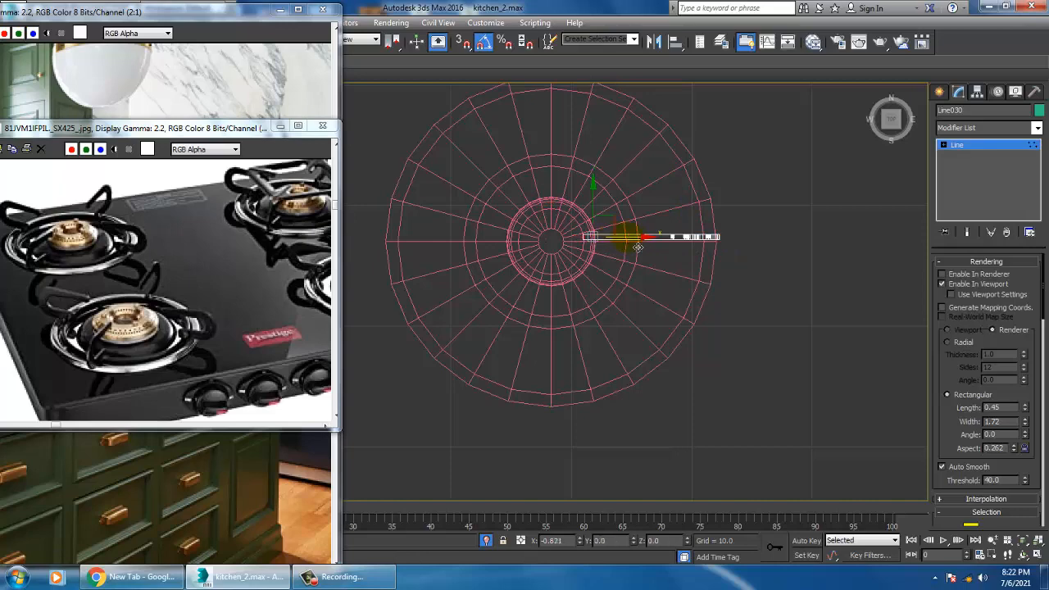
Step: Convert the pan-support bracket to an Editable Poly
{"action": "key", "text": "alt+w"}
{"action": "right_click", "coordinate": [708, 340]}
{"action": "key", "text": "alt+w"}
{"action": "middle_click_drag", "start_coordinate": [707, 339], "coordinate": [741, 306], "text": "alt"}
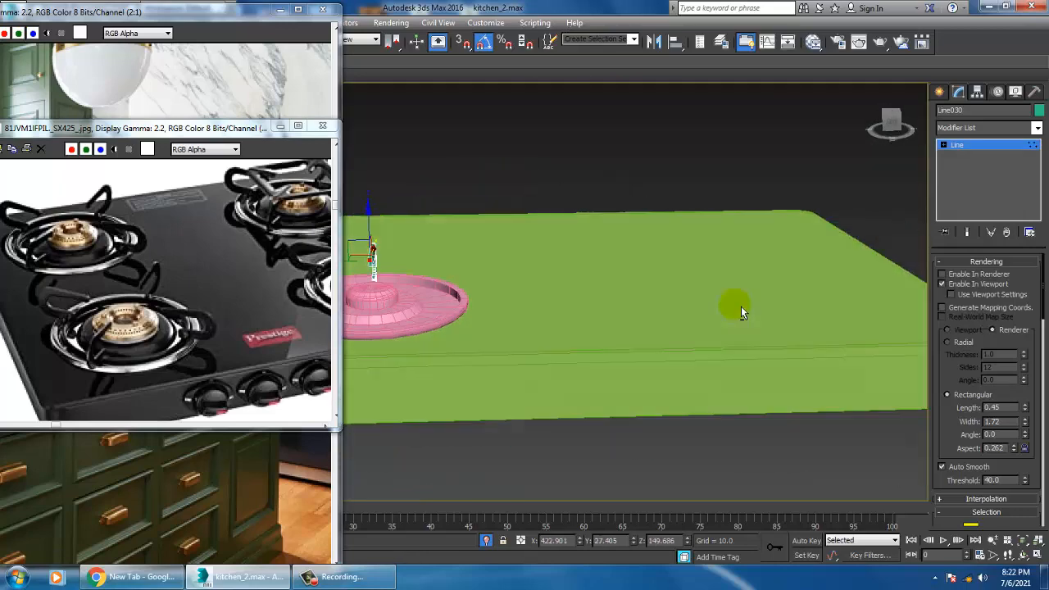
{"action": "middle_click_drag", "start_coordinate": [471, 305], "coordinate": [833, 199], "text": "alt"}
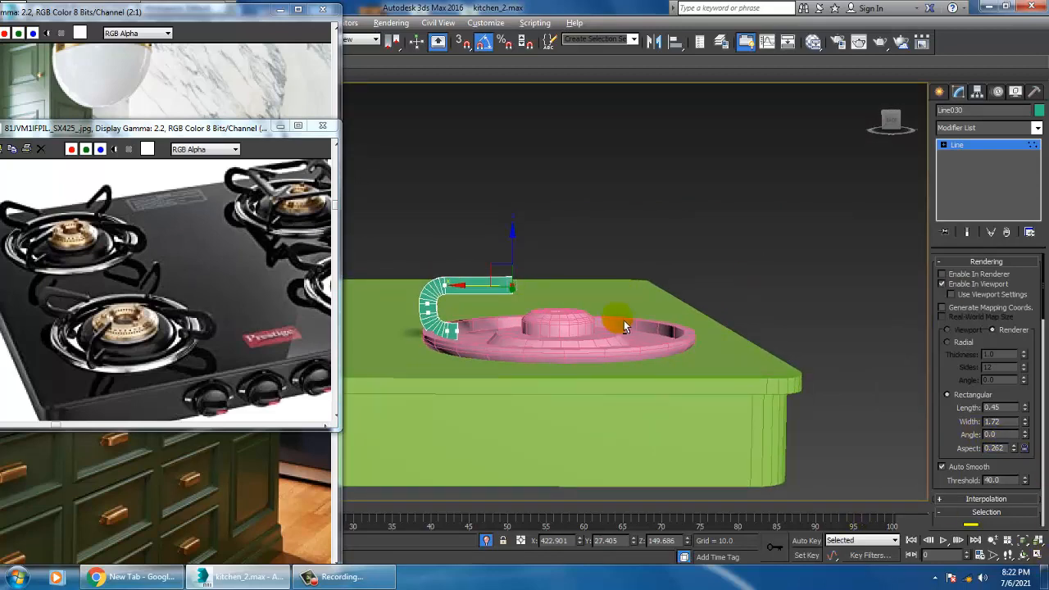
{"action": "middle_click_drag", "start_coordinate": [617, 274], "coordinate": [506, 286], "text": "alt"}
{"action": "right_click", "coordinate": [505, 284]}
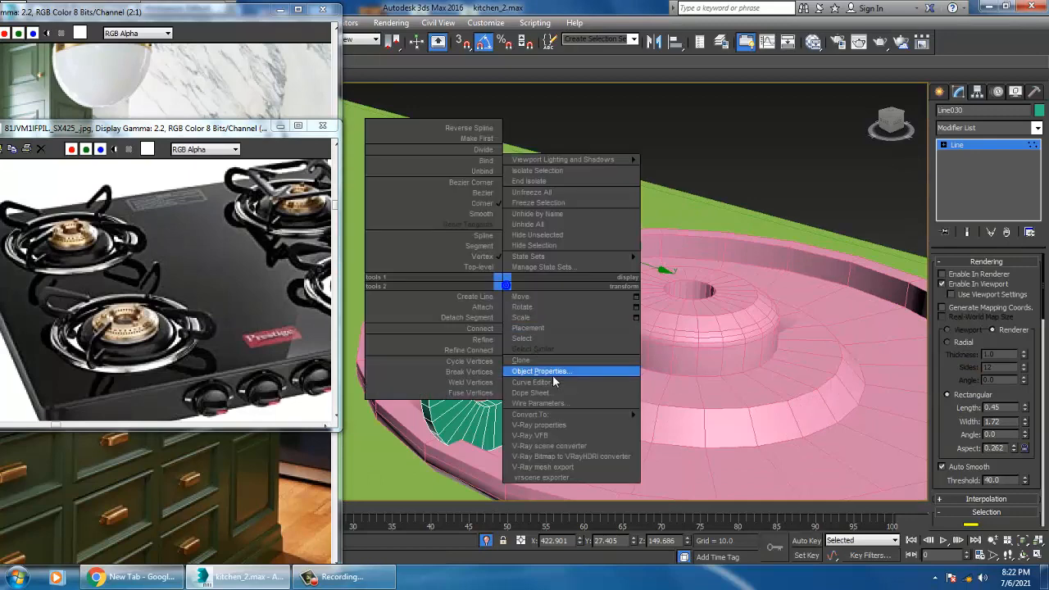
{"action": "mouse_move", "coordinate": [582, 416]}
{"action": "left_click", "coordinate": [689, 433]}
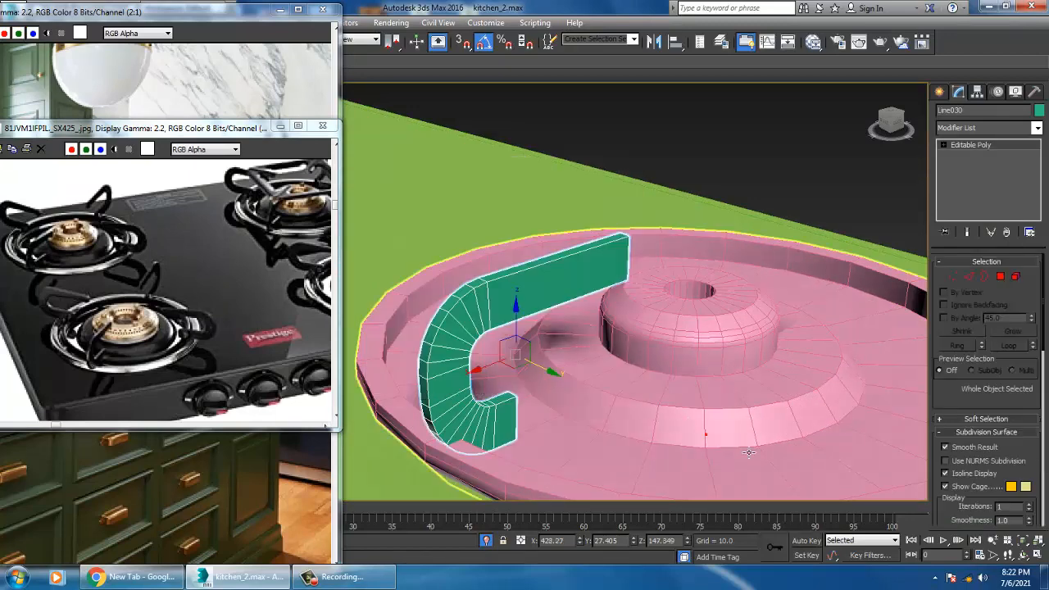
Step: Select the bracket's long outline edges and chamfer them by about 0.353
{"action": "left_click", "coordinate": [967, 278]}
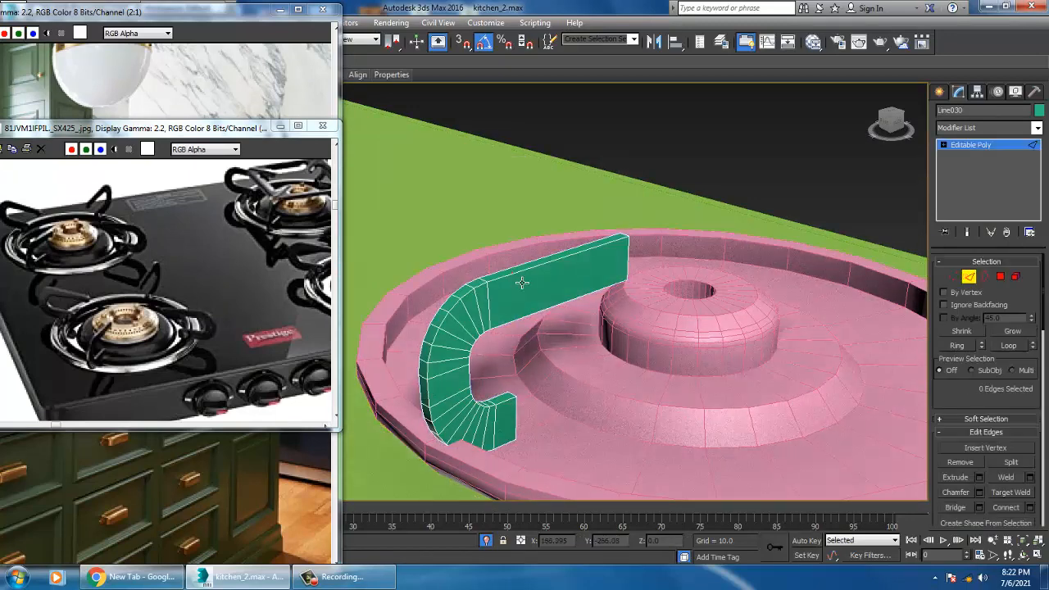
{"action": "double_click", "coordinate": [510, 281]}
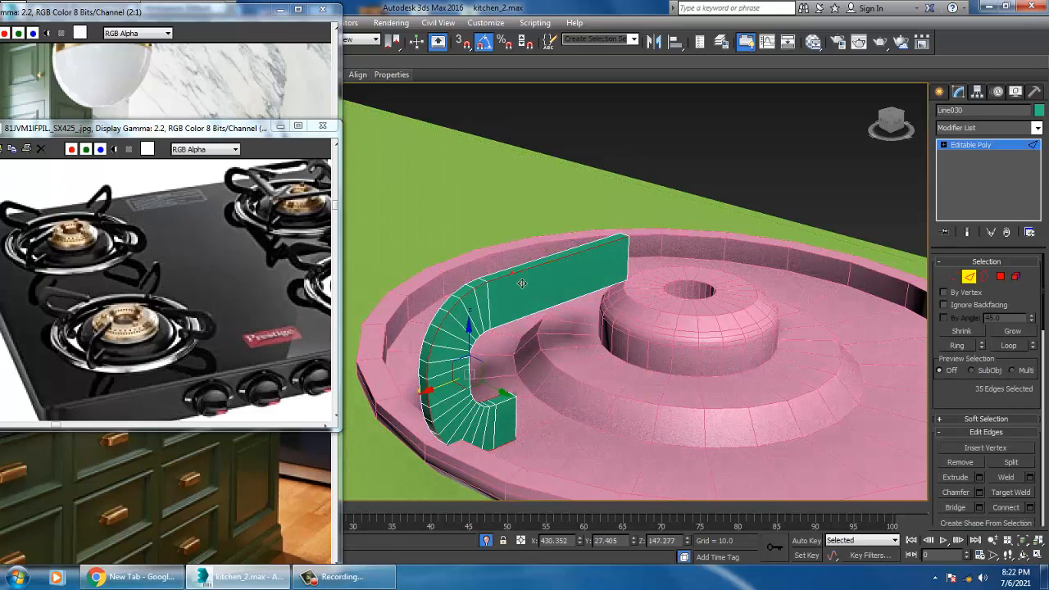
{"action": "left_click", "coordinate": [979, 492]}
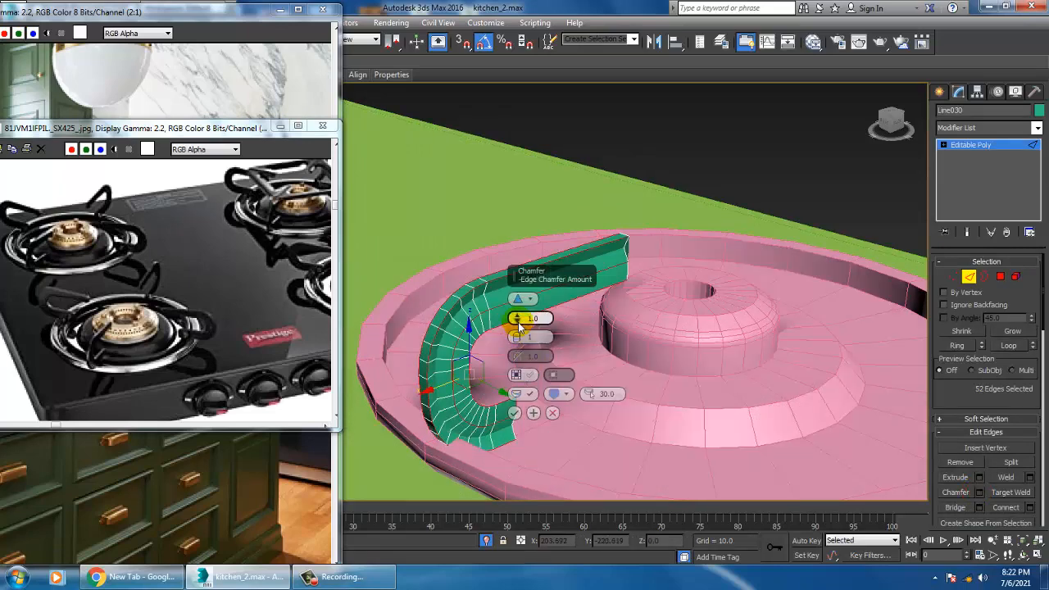
{"action": "left_click_drag", "start_coordinate": [517, 339], "coordinate": [523, 329]}
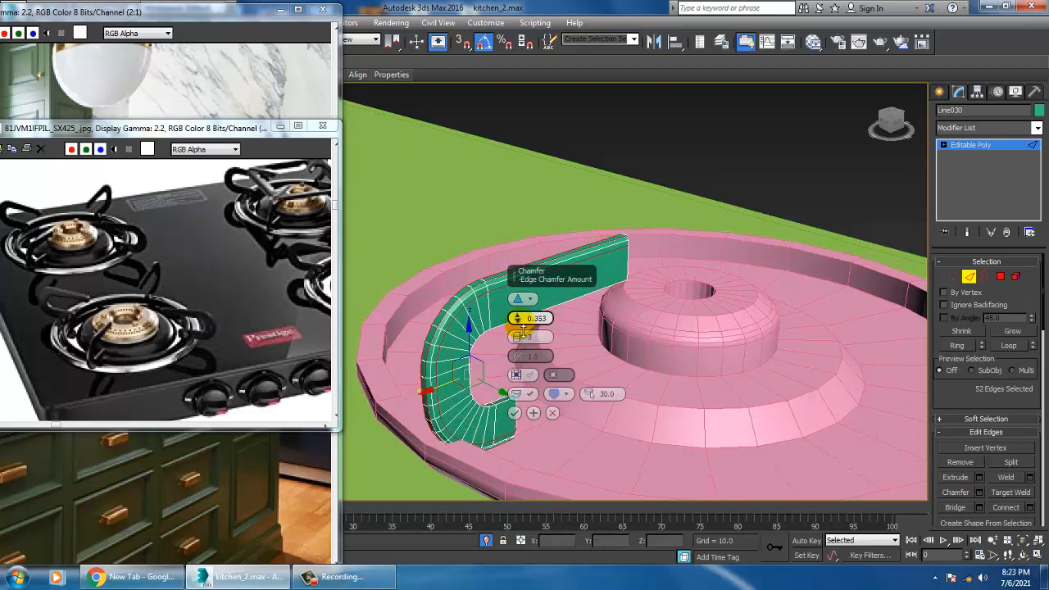
{"action": "left_click", "coordinate": [514, 413]}
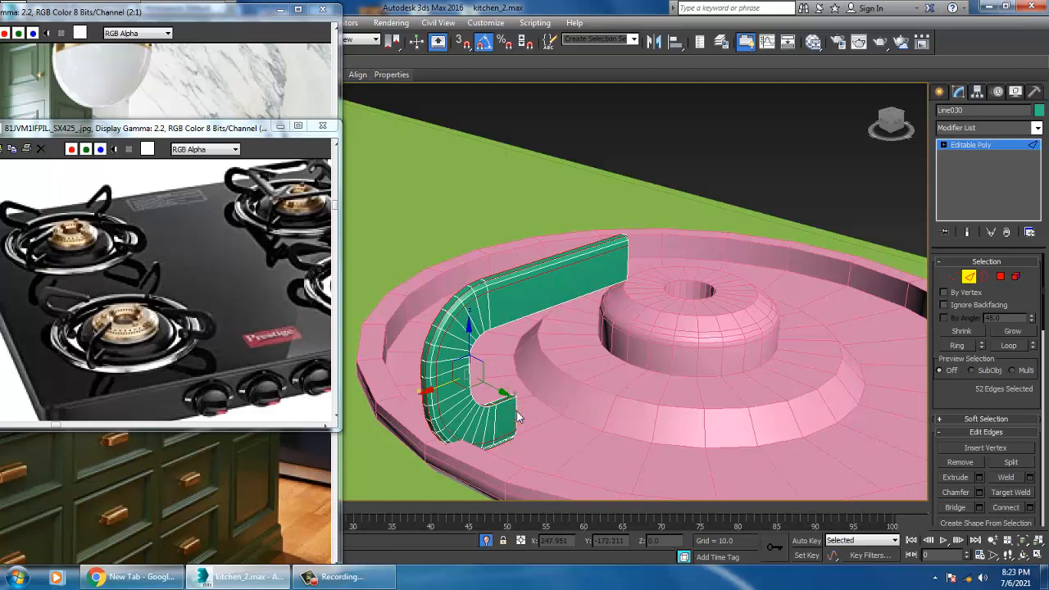
{"action": "left_click", "coordinate": [989, 145]}
Step: Mirror the bracket as a copy about X and move the copy to the opposite side of the burner, at X 408.598
{"action": "key", "text": "alt+w"}
{"action": "middle_click_drag", "start_coordinate": [398, 225], "coordinate": [407, 234]}
{"action": "key", "text": "alt+w"}
{"action": "middle_click_drag", "start_coordinate": [509, 210], "coordinate": [584, 223]}
{"action": "scroll", "coordinate": [550, 228], "scroll_direction": "down", "scroll_amount": 2}
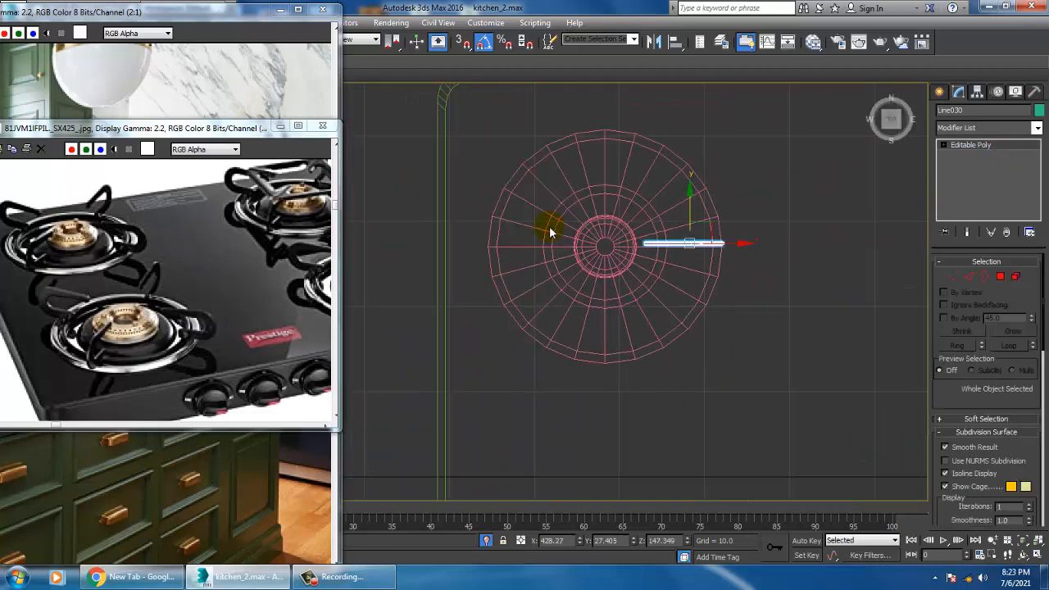
{"action": "scroll", "coordinate": [549, 229], "scroll_direction": "up", "scroll_amount": 2}
{"action": "left_click", "coordinate": [653, 43]}
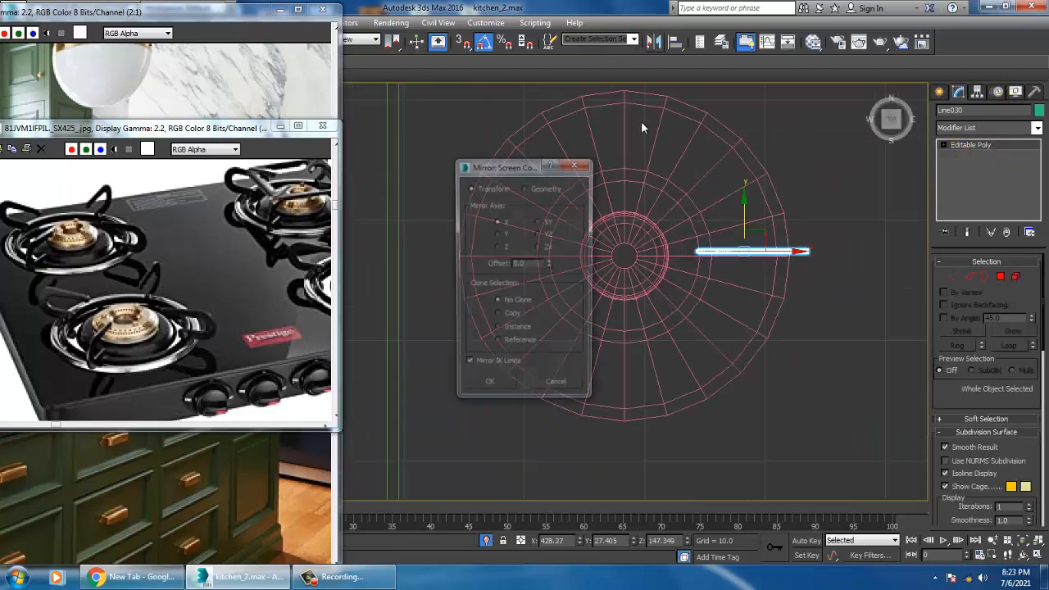
{"action": "left_click", "coordinate": [513, 316]}
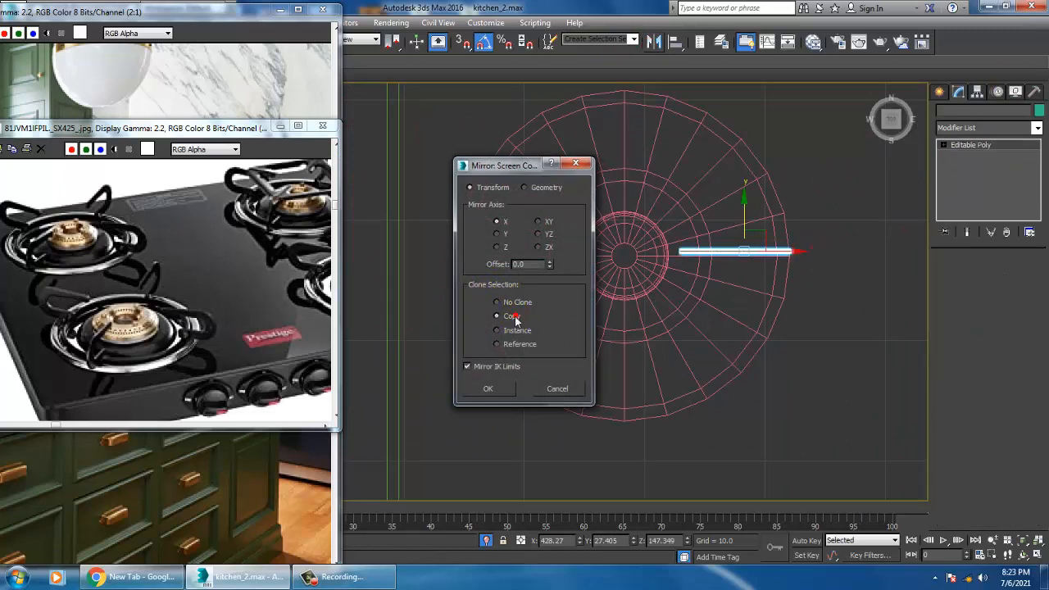
{"action": "left_click", "coordinate": [487, 388]}
{"action": "left_click_drag", "start_coordinate": [793, 259], "coordinate": [559, 288]}
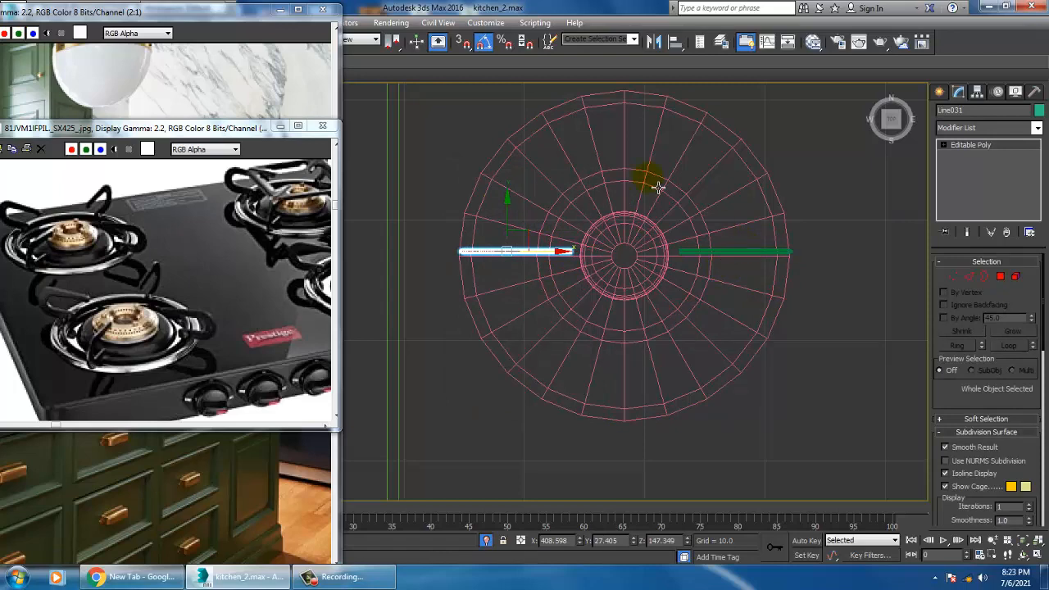
Step: Select the original bracket for rotation and set the angle snap to 90 degrees
{"action": "left_click", "coordinate": [752, 256]}
{"action": "key", "text": "e"}
{"action": "left_click_drag", "start_coordinate": [809, 232], "coordinate": [804, 230], "text": "shift"}
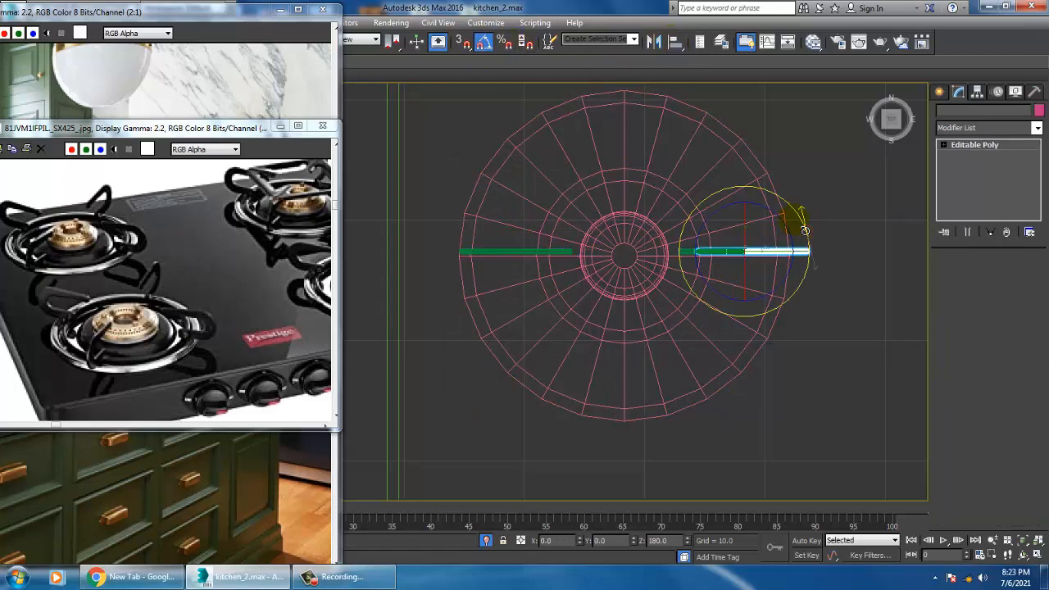
{"action": "key", "text": "Return"}
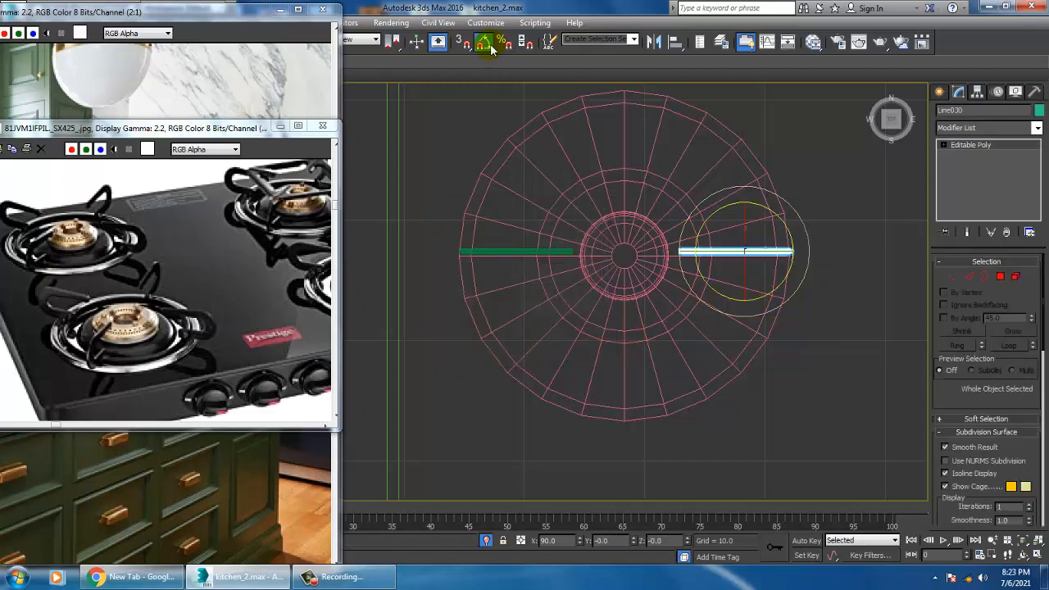
{"action": "right_click", "coordinate": [483, 41]}
{"action": "left_click", "coordinate": [610, 202]}
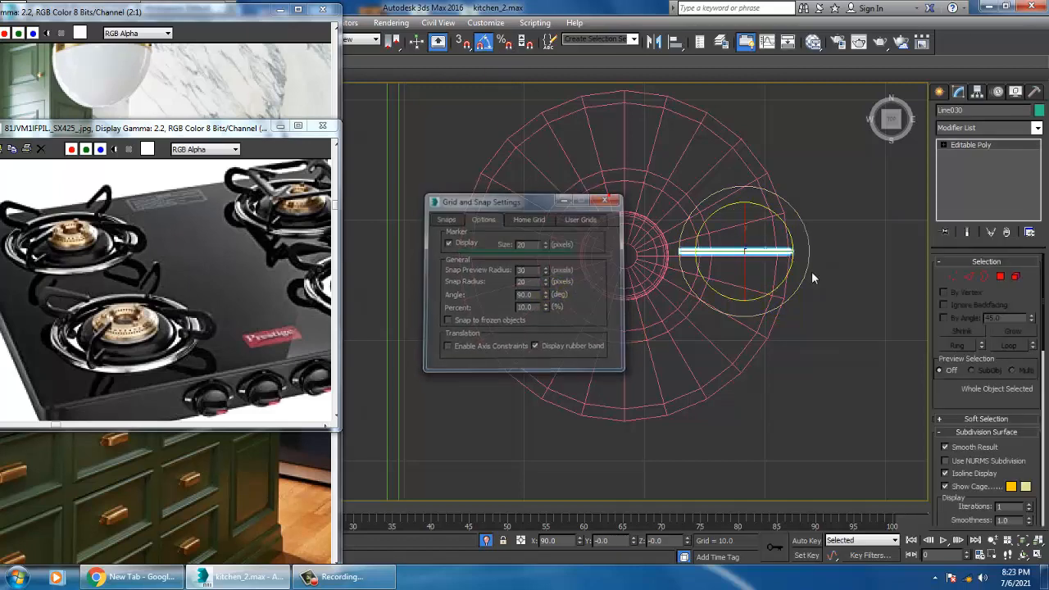
Step: Rotate a copy of the bracket by 90 degrees and move it to the back of the burner, at about X 418.399, Y 36.332
{"action": "mouse_move", "coordinate": [808, 234]}
{"action": "left_mouse_down", "text": "shift"}
{"action": "mouse_move", "coordinate": [795, 267]}
{"action": "mouse_move", "coordinate": [675, 259]}
{"action": "left_mouse_up", "text": "shift"}
{"action": "left_click", "coordinate": [528, 343]}
{"action": "left_click_drag", "start_coordinate": [626, 227], "coordinate": [626, 135]}
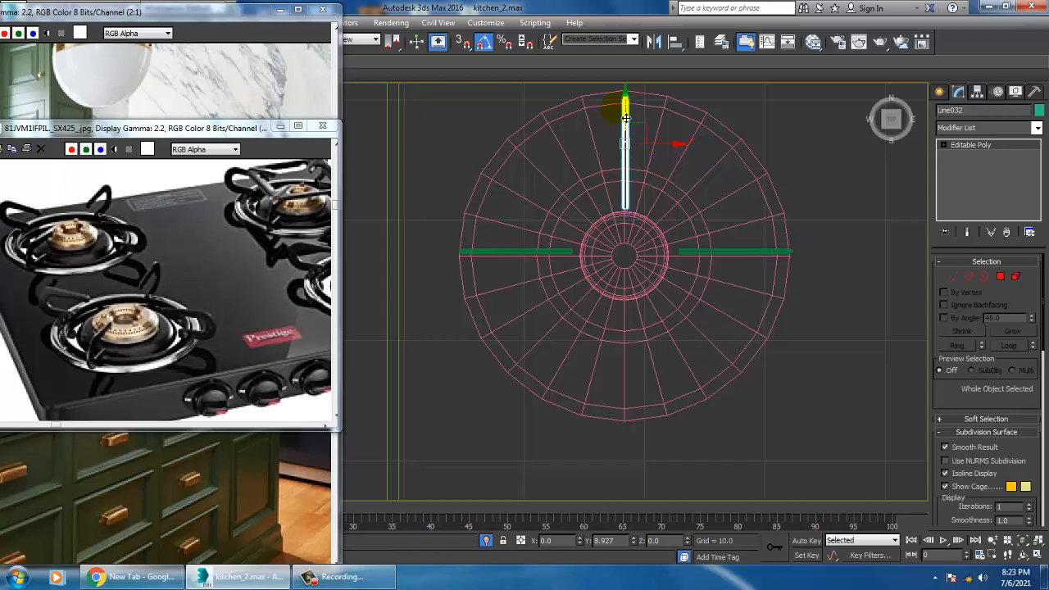
{"action": "key", "text": "alt+w"}
{"action": "key", "text": "alt+w"}
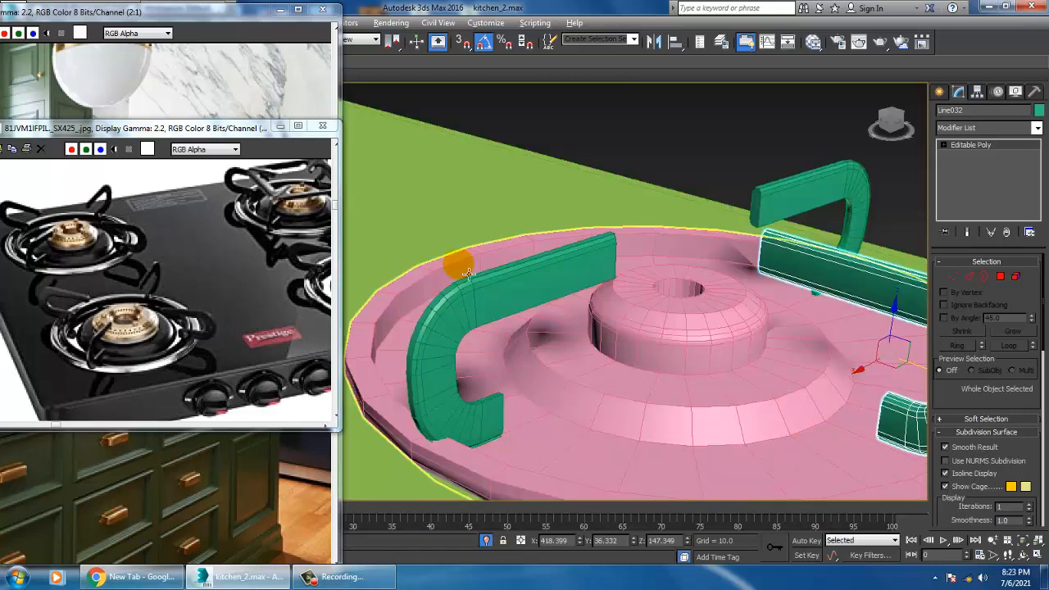
Step: Mirror the back bracket as a copy and move the copy to the front of the burner, about 18.696 along negative Y
{"action": "key", "text": "alt+w"}
{"action": "key", "text": "alt+w"}
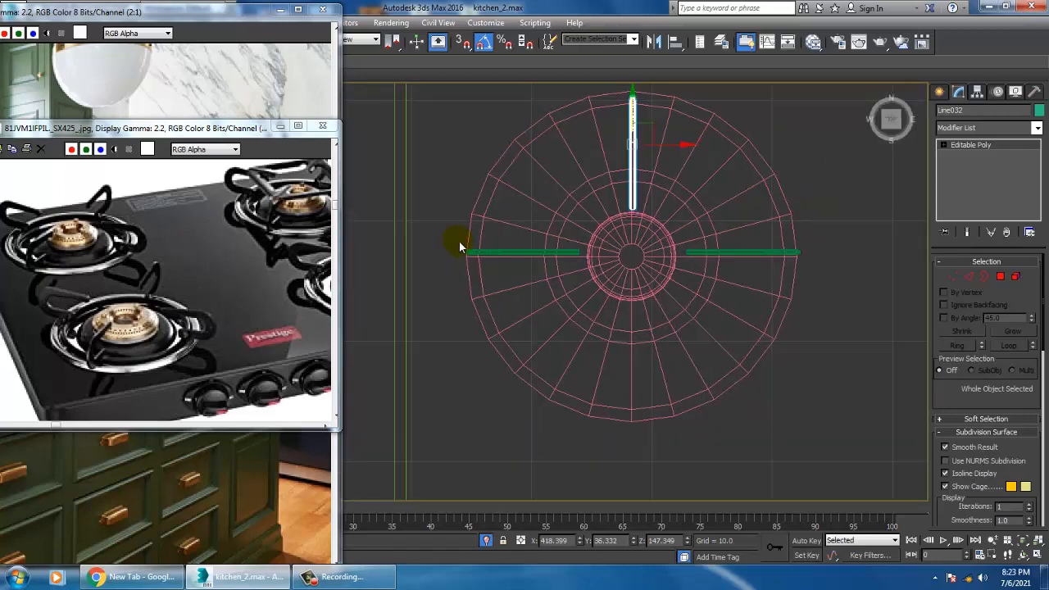
{"action": "left_click", "coordinate": [654, 42]}
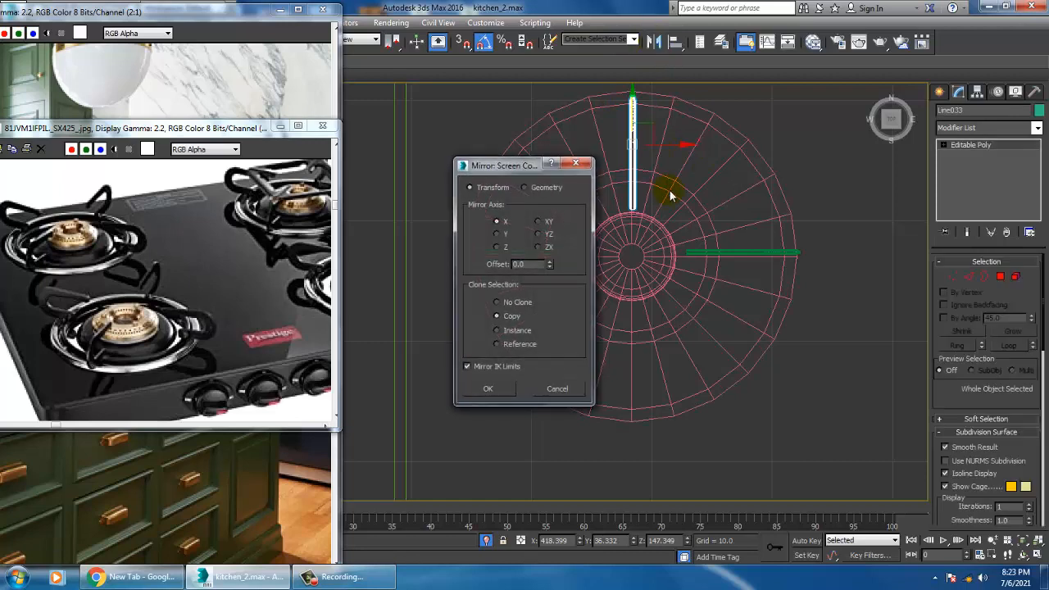
{"action": "left_click", "coordinate": [504, 387]}
{"action": "left_click_drag", "start_coordinate": [632, 117], "coordinate": [681, 325], "text": "shift"}
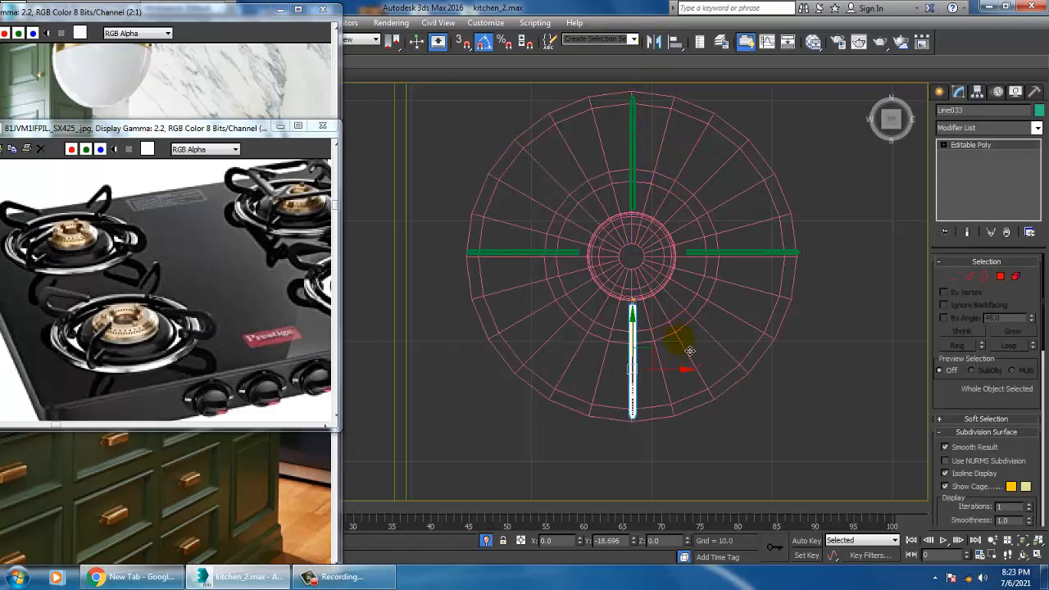
Step: Select all four brackets together with the burner plate as one selection
{"action": "left_click", "coordinate": [639, 183], "text": "ctrl"}
{"action": "left_click", "coordinate": [719, 252], "text": "ctrl"}
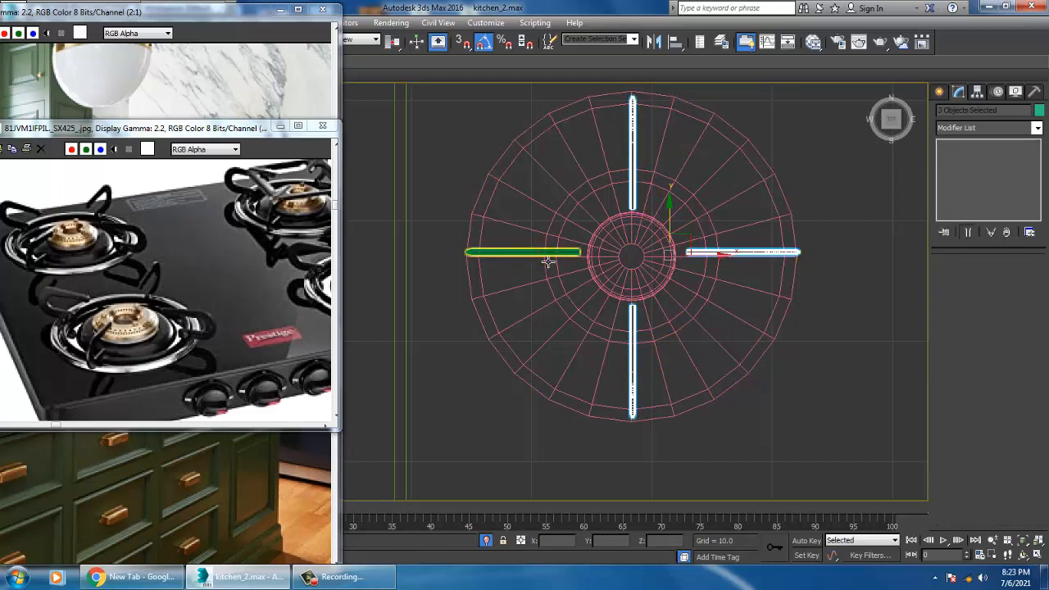
{"action": "key", "text": "alt+w"}
{"action": "left_click", "coordinate": [766, 440]}
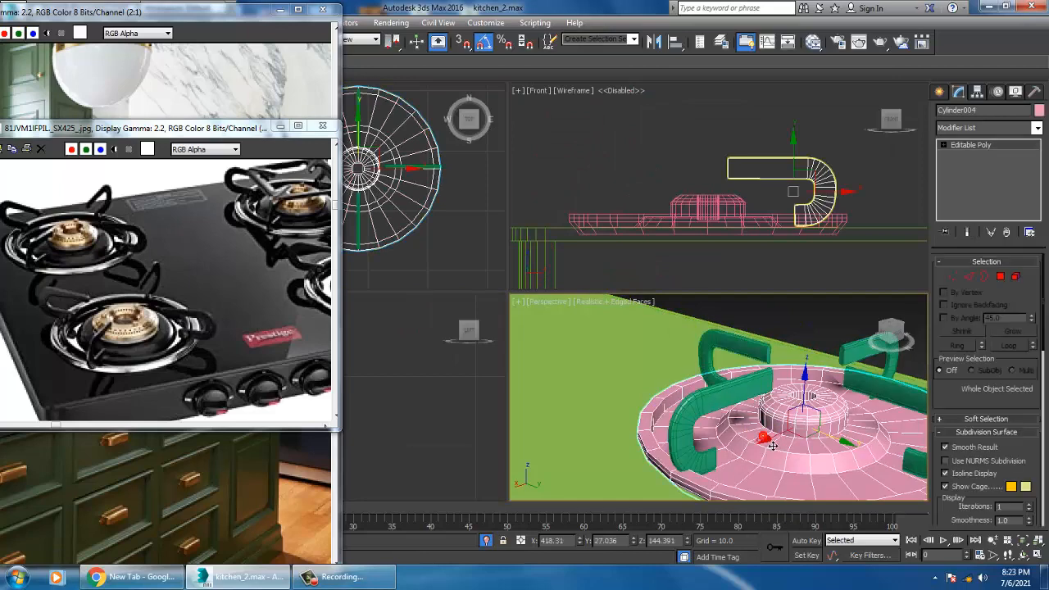
{"action": "key", "text": "ctrl+z"}
{"action": "left_click", "coordinate": [772, 446], "text": "ctrl"}
Step: Clone the selected burner with its brackets along X to make a second burner near the same end of the stove top
{"action": "middle_click_drag", "start_coordinate": [773, 445], "coordinate": [688, 354]}
{"action": "key", "text": "alt+w"}
{"action": "scroll", "coordinate": [737, 373], "scroll_direction": "down", "scroll_amount": 3}
{"action": "scroll", "coordinate": [763, 380], "scroll_direction": "down", "scroll_amount": 5}
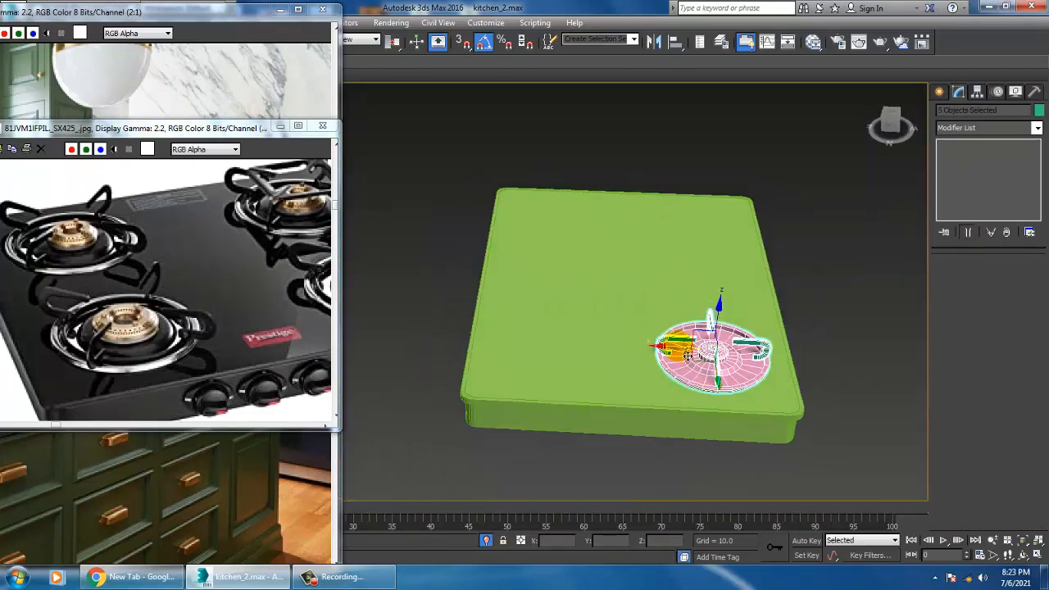
{"action": "left_click_drag", "start_coordinate": [686, 354], "coordinate": [520, 361], "text": "shift"}
{"action": "left_click", "coordinate": [529, 343]}
Step: Select both burners with their brackets and clone them along Y to the opposite end of the stove top
{"action": "mouse_move", "coordinate": [529, 343]}
{"action": "middle_mouse_down", "text": "alt"}
{"action": "mouse_move", "coordinate": [687, 344]}
{"action": "mouse_move", "coordinate": [637, 358]}
{"action": "mouse_move", "coordinate": [578, 232]}
{"action": "mouse_move", "coordinate": [628, 266]}
{"action": "middle_mouse_up", "text": "alt"}
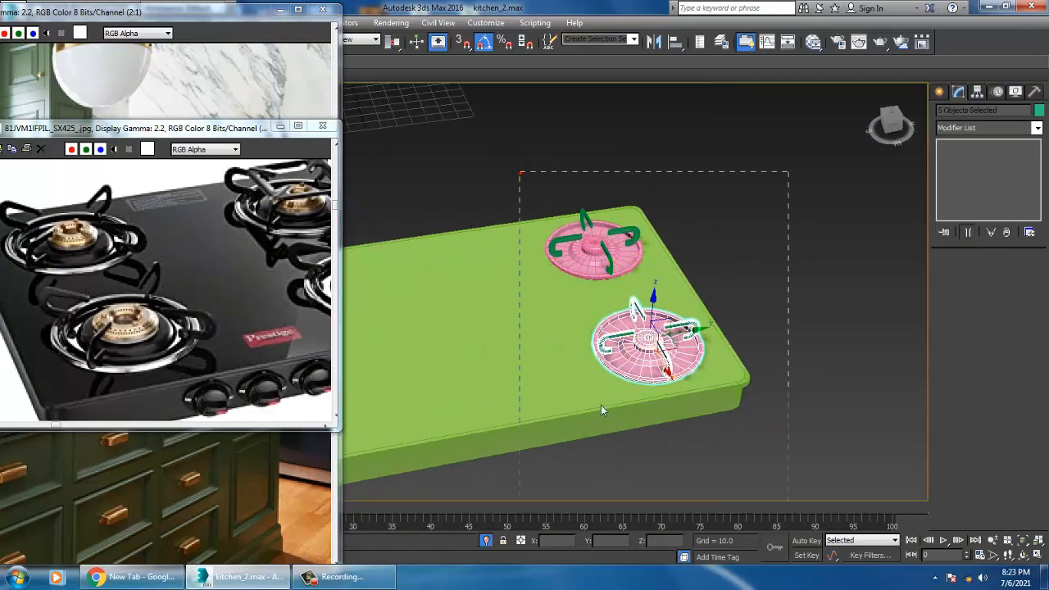
{"action": "left_click_drag", "start_coordinate": [519, 172], "coordinate": [788, 508]}
{"action": "middle_click_drag", "start_coordinate": [468, 344], "coordinate": [710, 356], "text": "alt"}
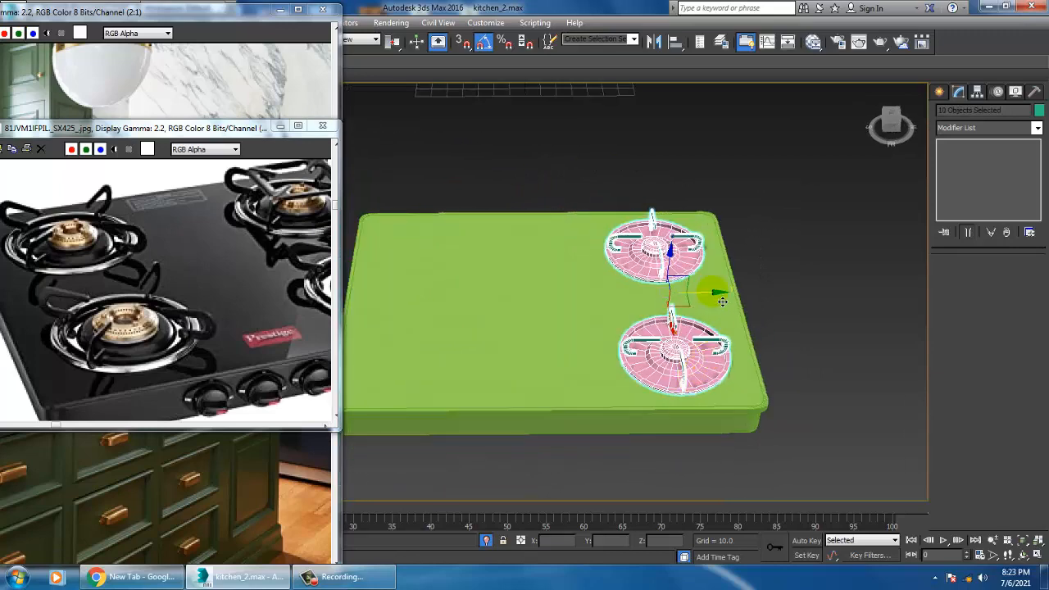
{"action": "left_click_drag", "start_coordinate": [722, 301], "coordinate": [484, 322], "text": "shift"}
{"action": "left_click", "coordinate": [529, 342]}
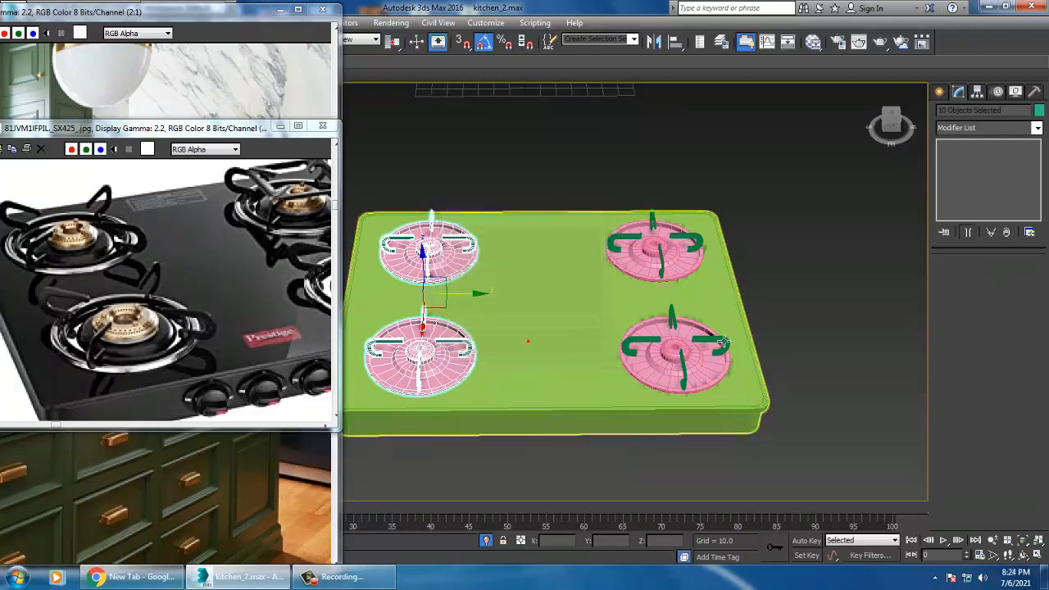
{"action": "mouse_move", "coordinate": [717, 336]}
{"action": "middle_mouse_down", "text": "alt"}
{"action": "mouse_move", "coordinate": [472, 291]}
{"action": "mouse_move", "coordinate": [572, 296]}
{"action": "middle_mouse_up", "text": "alt"}
Step: End the isolation to show the stove within the kitchen scene
{"action": "right_click", "coordinate": [707, 220]}
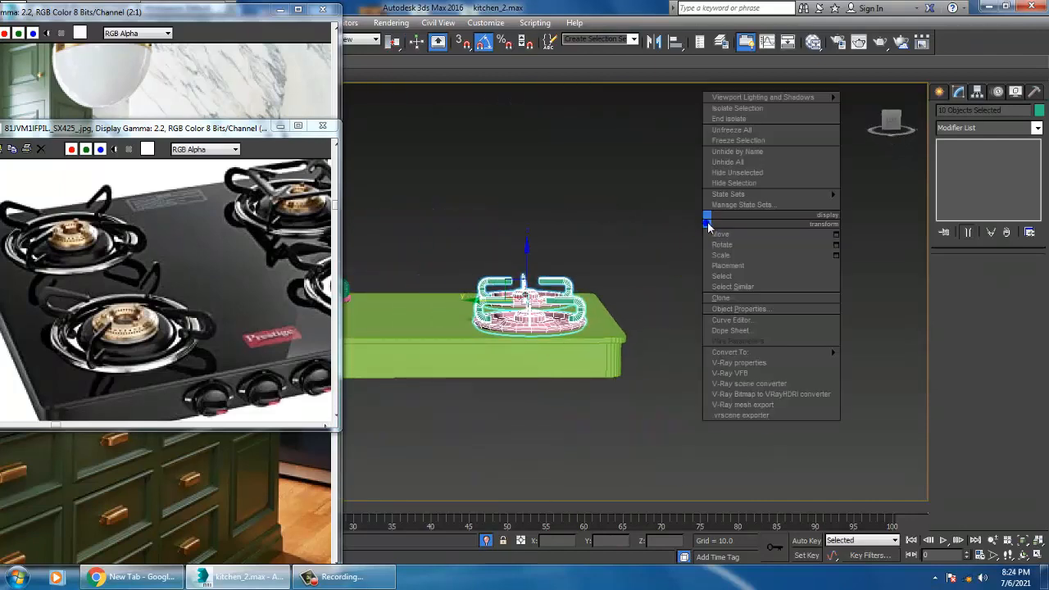
{"action": "left_click", "coordinate": [763, 118]}
{"action": "middle_click_drag", "start_coordinate": [648, 389], "coordinate": [770, 371], "text": "alt"}
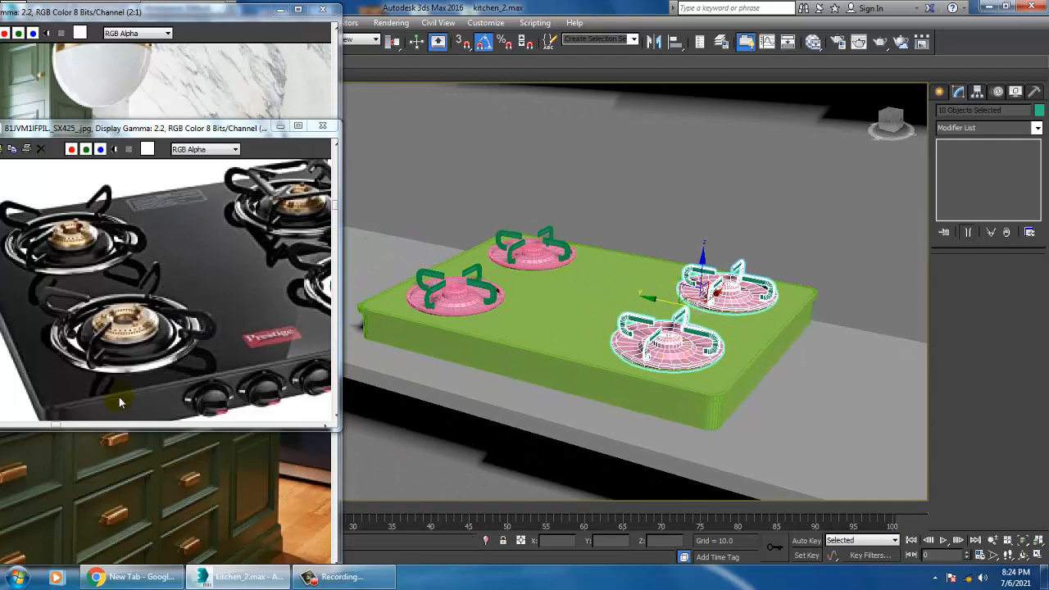
{"action": "middle_click_drag", "start_coordinate": [596, 370], "coordinate": [610, 318], "text": "alt"}
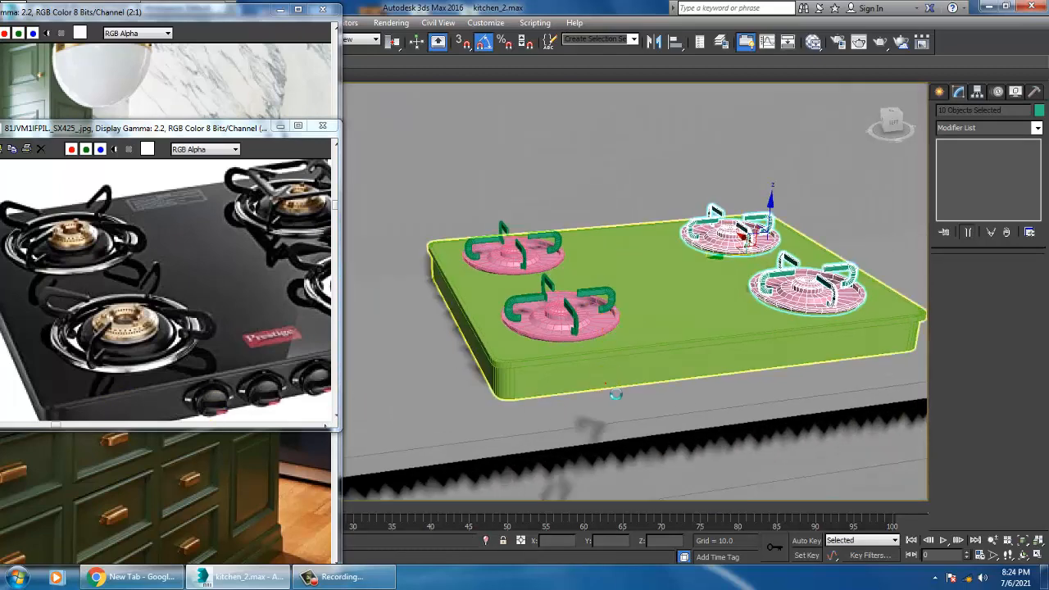
Step: Create an AutoGrid cylinder for a knob on the stove's front face, with radius about 2.67, height about 0.97 and 24 sides
{"action": "left_click", "coordinate": [620, 390]}
{"action": "scroll", "coordinate": [627, 391], "scroll_direction": "up", "scroll_amount": 3}
{"action": "middle_click_drag", "start_coordinate": [627, 391], "coordinate": [633, 371], "text": "alt"}
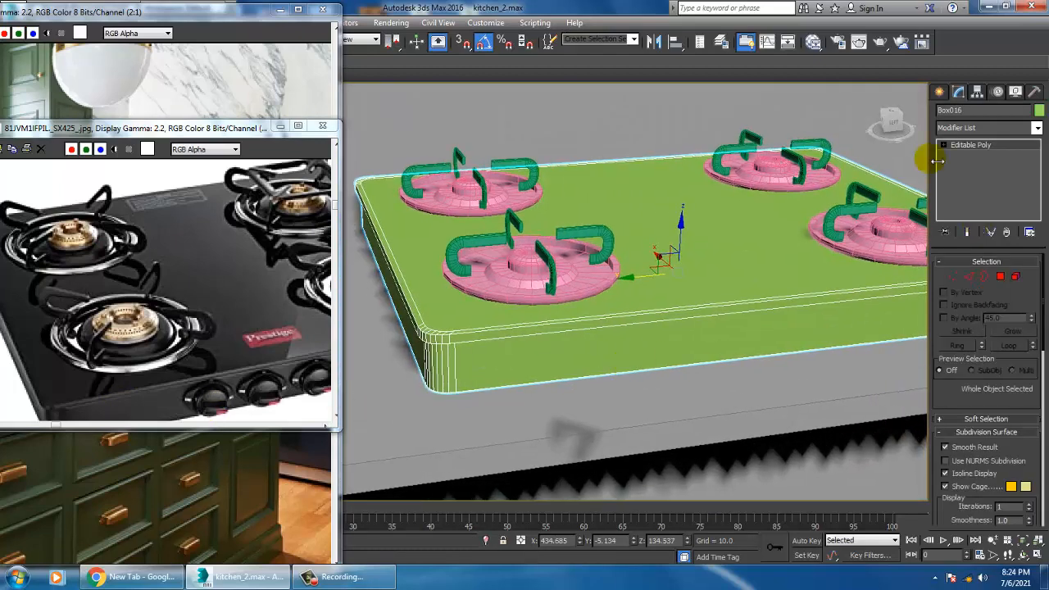
{"action": "left_click", "coordinate": [938, 91]}
{"action": "left_click", "coordinate": [944, 112]}
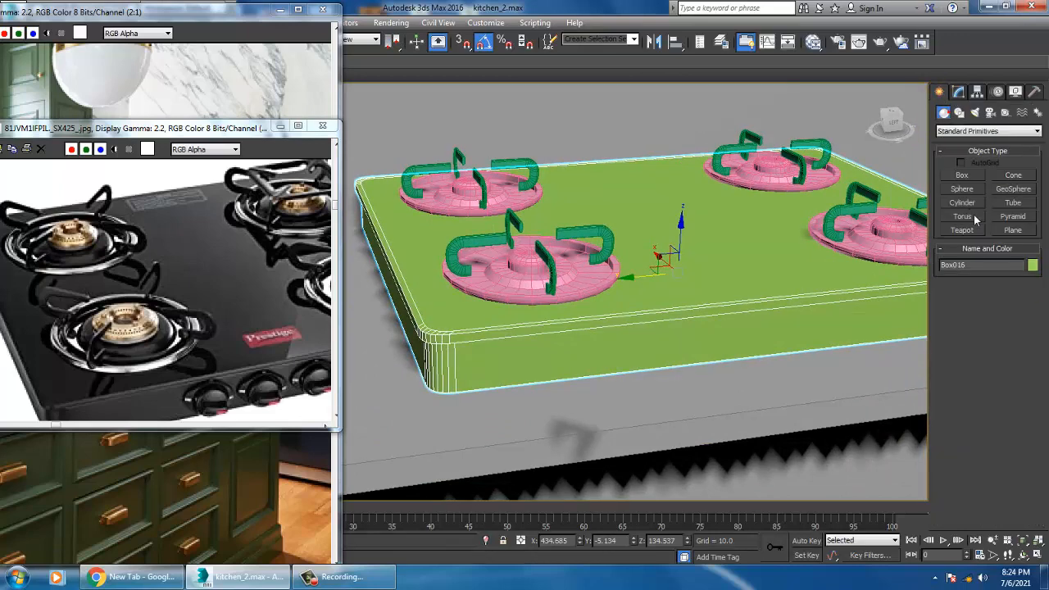
{"action": "left_click", "coordinate": [963, 203]}
{"action": "middle_click_drag", "start_coordinate": [608, 404], "coordinate": [684, 370], "text": "alt"}
{"action": "scroll", "coordinate": [625, 358], "scroll_direction": "up", "scroll_amount": 3}
{"action": "left_click", "coordinate": [967, 163]}
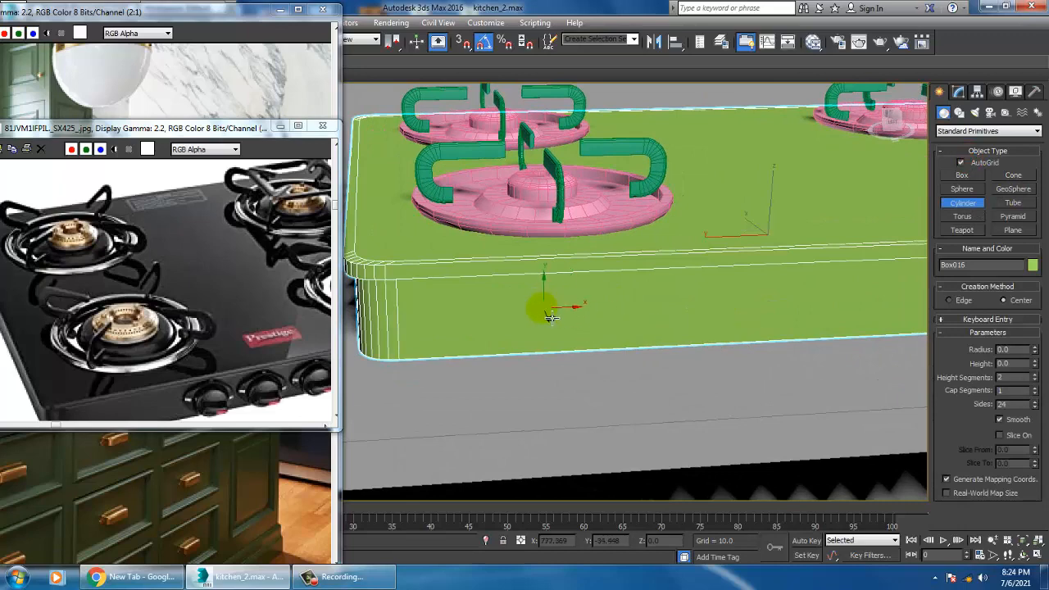
{"action": "left_click_drag", "start_coordinate": [543, 309], "coordinate": [570, 325]}
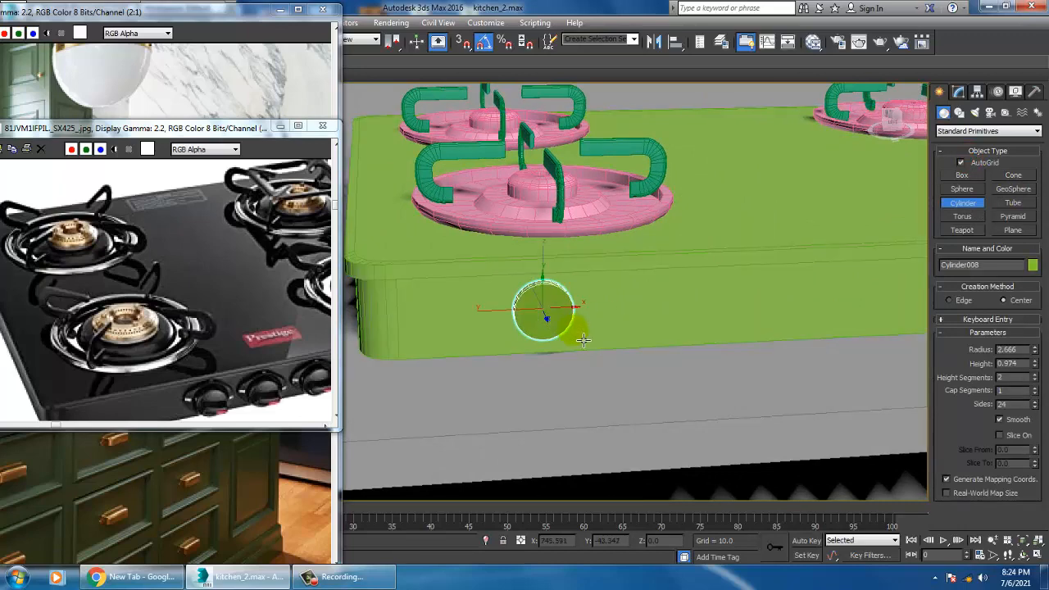
{"action": "left_click", "coordinate": [584, 340]}
{"action": "right_click", "coordinate": [575, 331]}
Step: Examine the knob cylinder up close in the perspective and left views
{"action": "scroll", "coordinate": [573, 330], "scroll_direction": "up", "scroll_amount": 3}
{"action": "middle_click_drag", "start_coordinate": [574, 330], "coordinate": [646, 339], "text": "alt"}
{"action": "scroll", "coordinate": [573, 323], "scroll_direction": "up", "scroll_amount": 4}
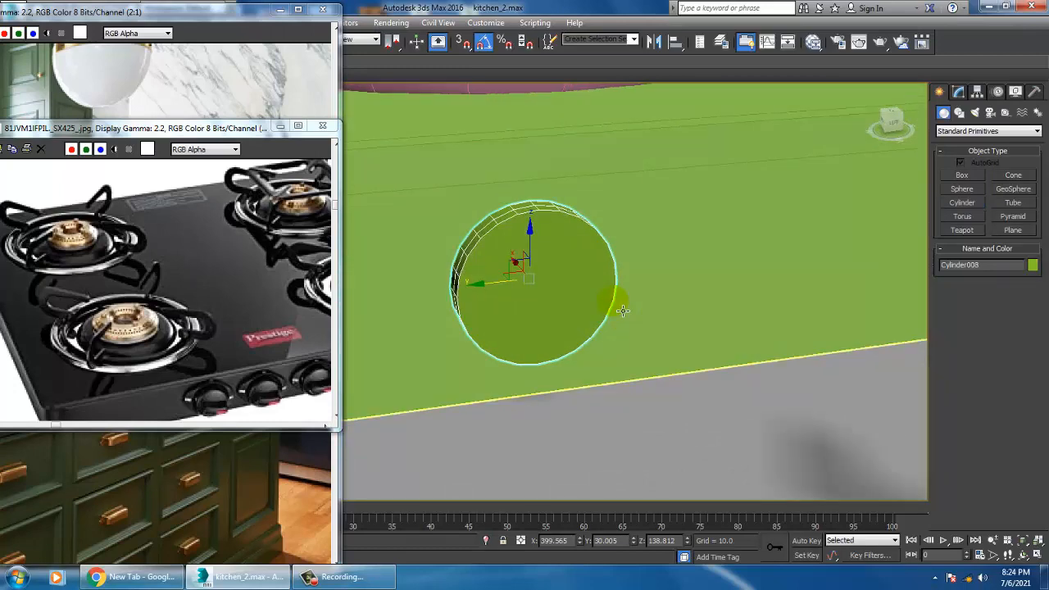
{"action": "scroll", "coordinate": [539, 262], "scroll_direction": "up", "scroll_amount": 5}
{"action": "scroll", "coordinate": [546, 263], "scroll_direction": "down", "scroll_amount": 6}
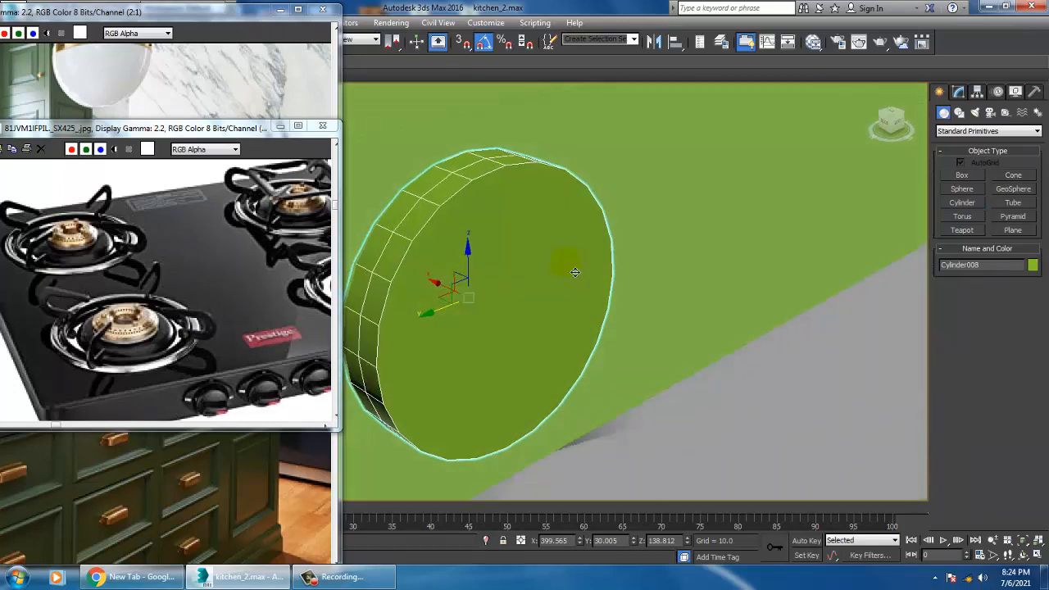
{"action": "key", "text": "alt+w"}
{"action": "middle_click", "coordinate": [488, 238]}
{"action": "key", "text": "alt+w"}
{"action": "key", "text": "alt+w"}
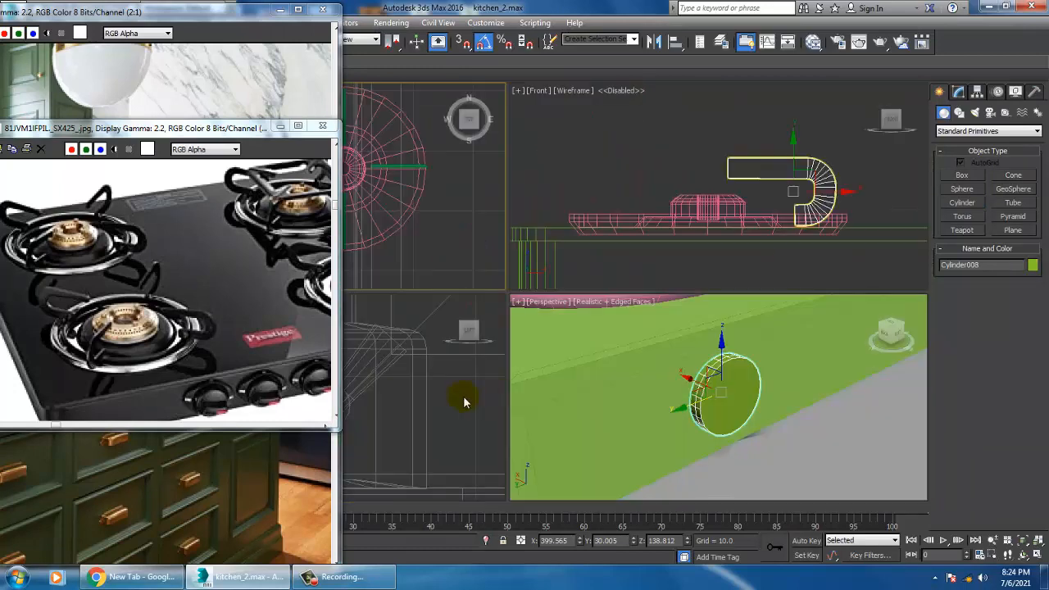
{"action": "middle_click", "coordinate": [470, 366]}
{"action": "key", "text": "alt+w"}
{"action": "key", "text": "z"}
{"action": "middle_click_drag", "start_coordinate": [456, 331], "coordinate": [515, 307]}
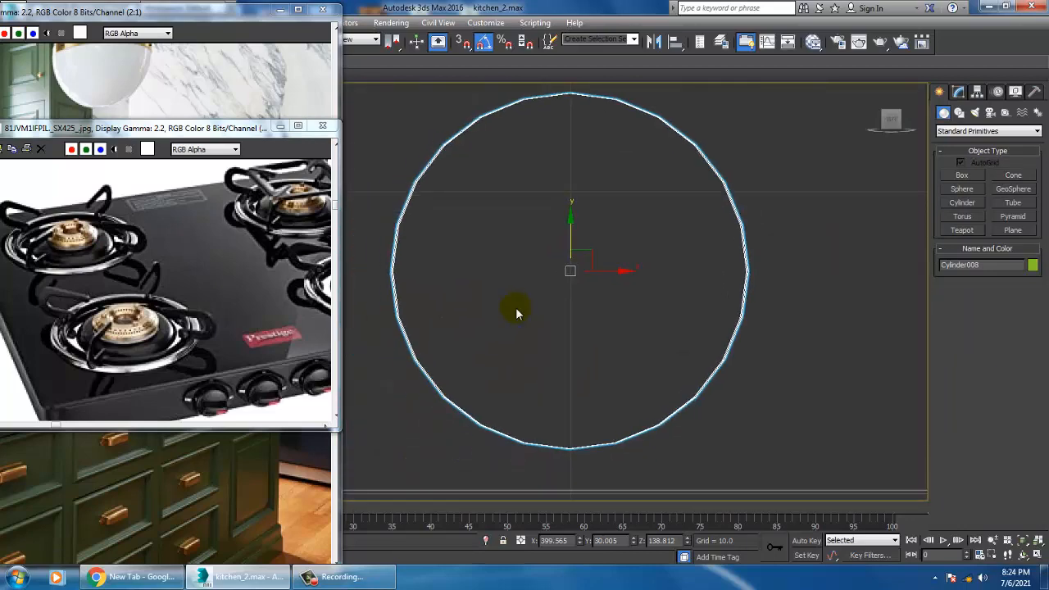
Step: Frame the knob cylinder in the front view and convert it to an Editable Poly
{"action": "key", "text": "alt+w"}
{"action": "middle_click", "coordinate": [797, 183]}
{"action": "key", "text": "alt+w"}
{"action": "key", "text": "z"}
{"action": "scroll", "coordinate": [712, 232], "scroll_direction": "down", "scroll_amount": 5}
{"action": "scroll", "coordinate": [677, 232], "scroll_direction": "up", "scroll_amount": 2}
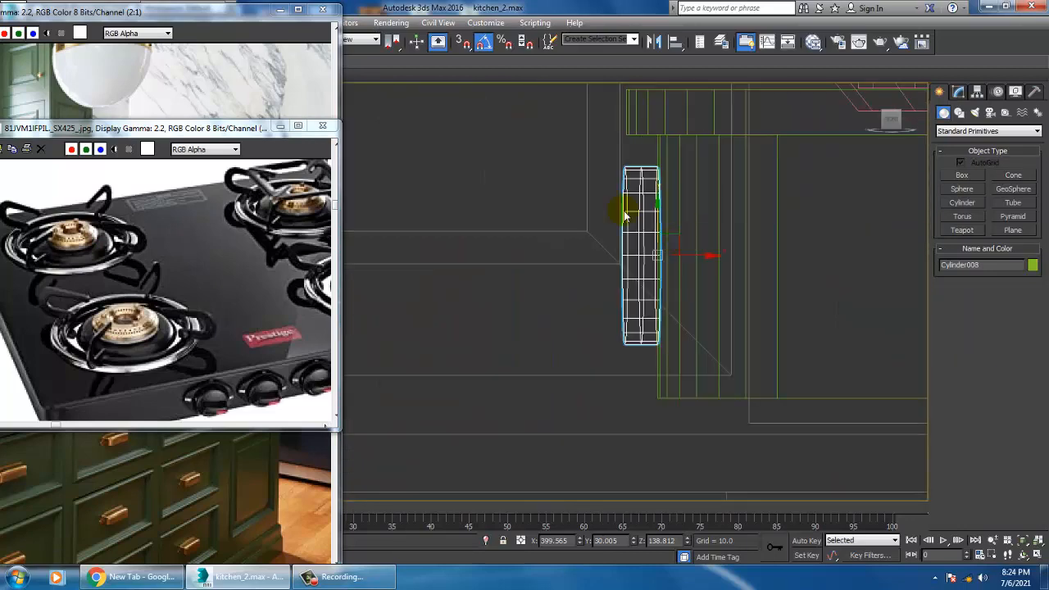
{"action": "right_click", "coordinate": [621, 190]}
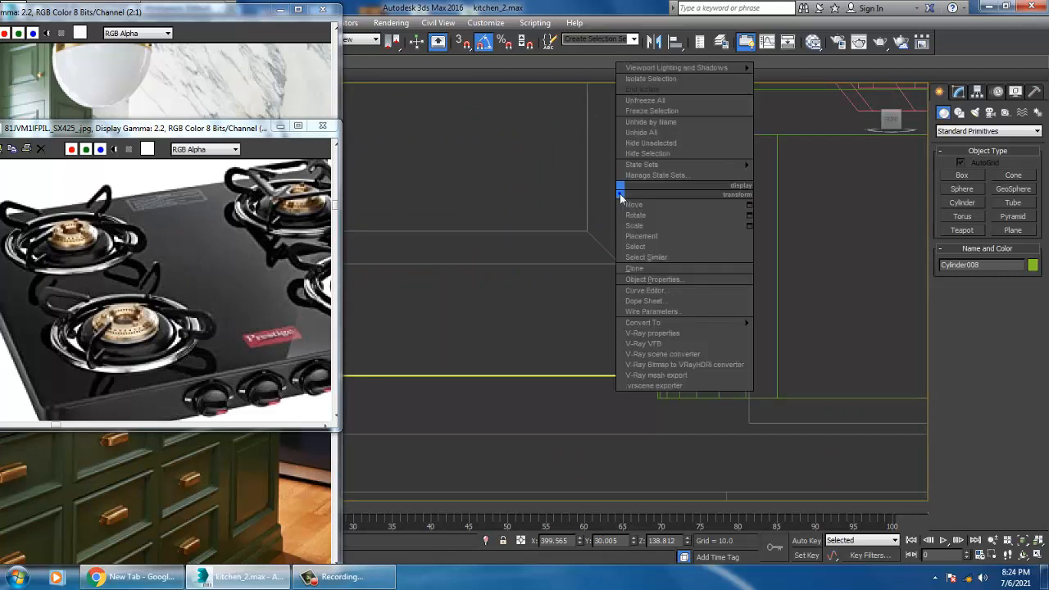
{"action": "mouse_move", "coordinate": [702, 324]}
{"action": "left_click", "coordinate": [801, 333]}
{"action": "middle_click_drag", "start_coordinate": [791, 336], "coordinate": [817, 345]}
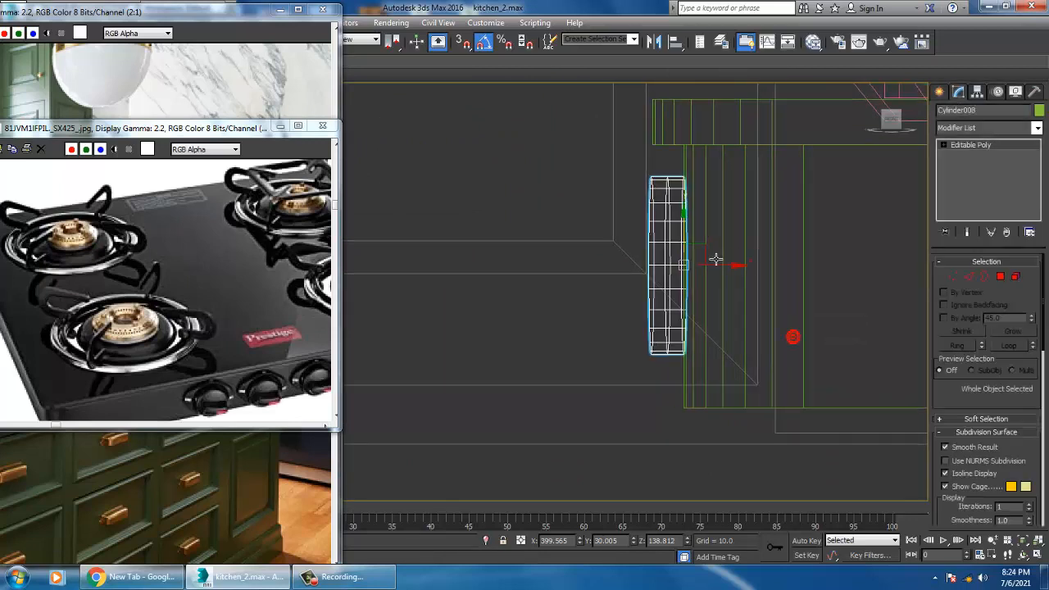
Step: Select the vertices of the knob's outer cap and scale them down uniformly to 92 percent
{"action": "key", "text": "1"}
{"action": "left_click_drag", "start_coordinate": [606, 149], "coordinate": [654, 245]}
{"action": "left_click_drag", "start_coordinate": [657, 375], "coordinate": [657, 372]}
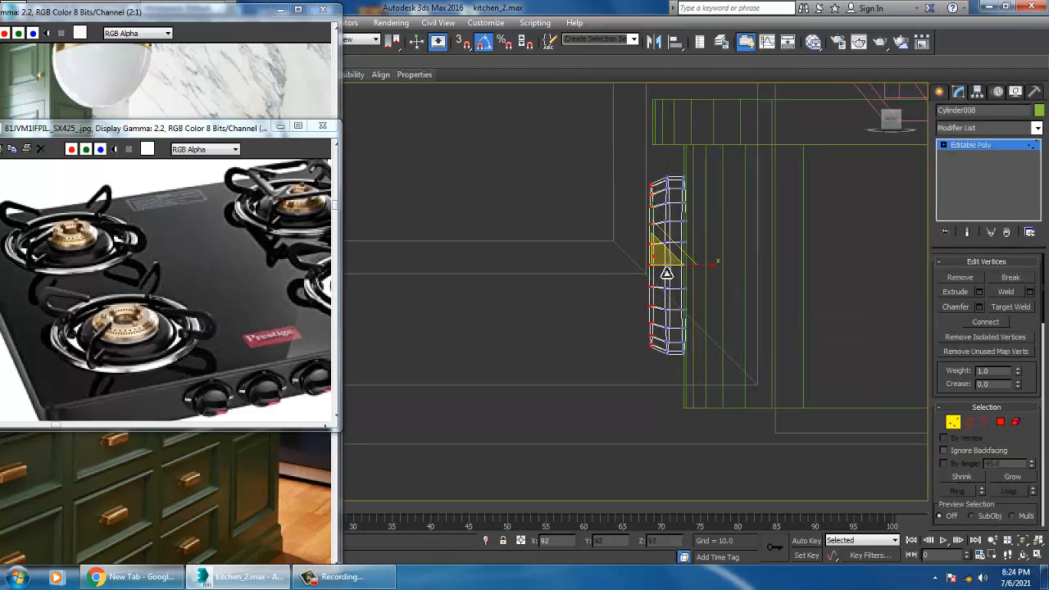
Step: Cut two parallel vertical edges across the knob's front cap to outline a narrow central strip
{"action": "key", "text": "alt+w"}
{"action": "middle_click", "coordinate": [795, 436]}
{"action": "key", "text": "alt+w"}
{"action": "middle_click_drag", "start_coordinate": [711, 354], "coordinate": [738, 303], "text": "alt"}
{"action": "right_click", "coordinate": [620, 233]}
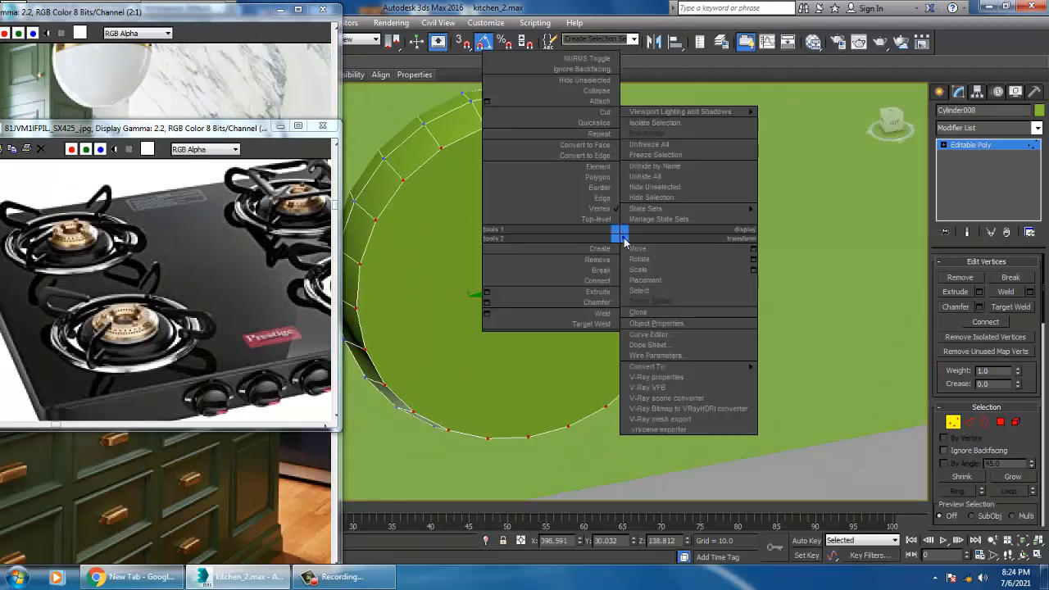
{"action": "left_click", "coordinate": [602, 113]}
{"action": "mouse_move", "coordinate": [568, 201]}
{"action": "middle_mouse_down", "text": "alt"}
{"action": "mouse_move", "coordinate": [540, 190]}
{"action": "mouse_move", "coordinate": [486, 137]}
{"action": "middle_mouse_up", "text": "alt"}
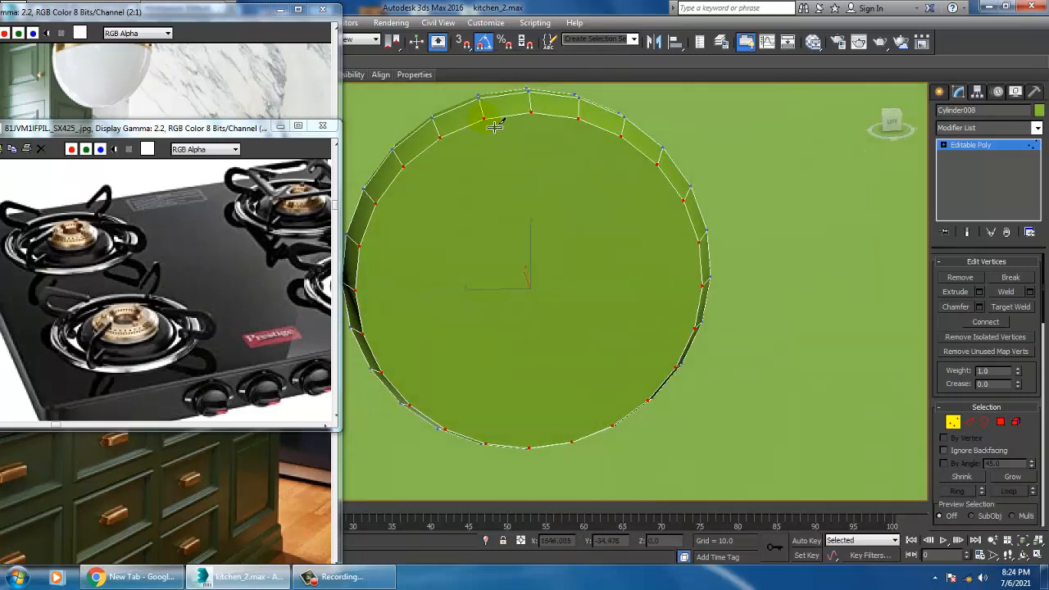
{"action": "left_click", "coordinate": [485, 119]}
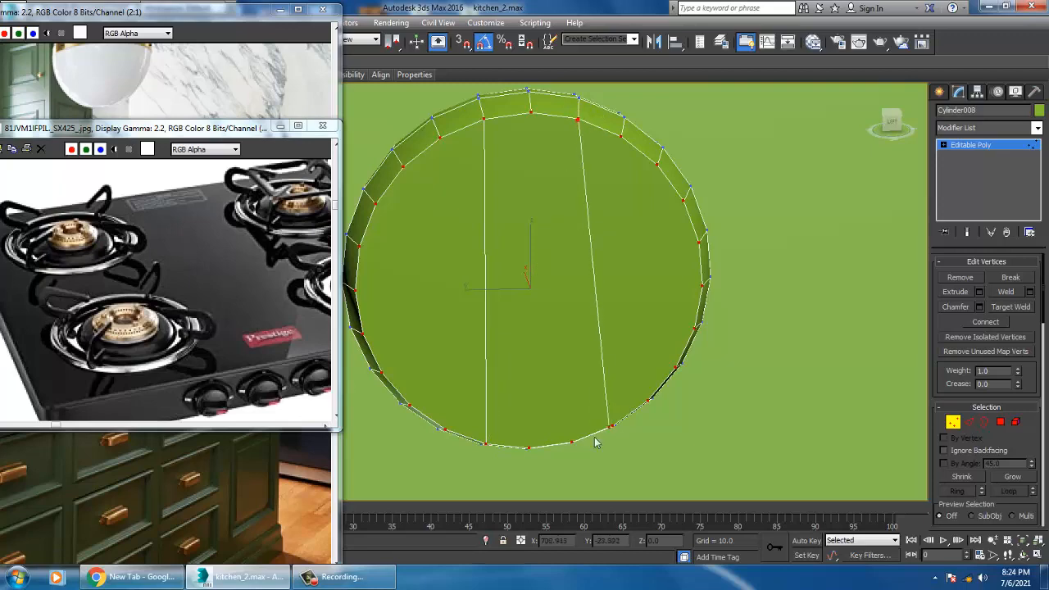
{"action": "right_click", "coordinate": [615, 311]}
Step: Bevel the knob's central strip polygon outward into a short raised grip, with an outline of about -0.223
{"action": "left_click", "coordinate": [1001, 423]}
{"action": "left_click", "coordinate": [550, 267]}
{"action": "middle_click_drag", "start_coordinate": [558, 267], "coordinate": [680, 275], "text": "alt"}
{"action": "left_click", "coordinate": [979, 306]}
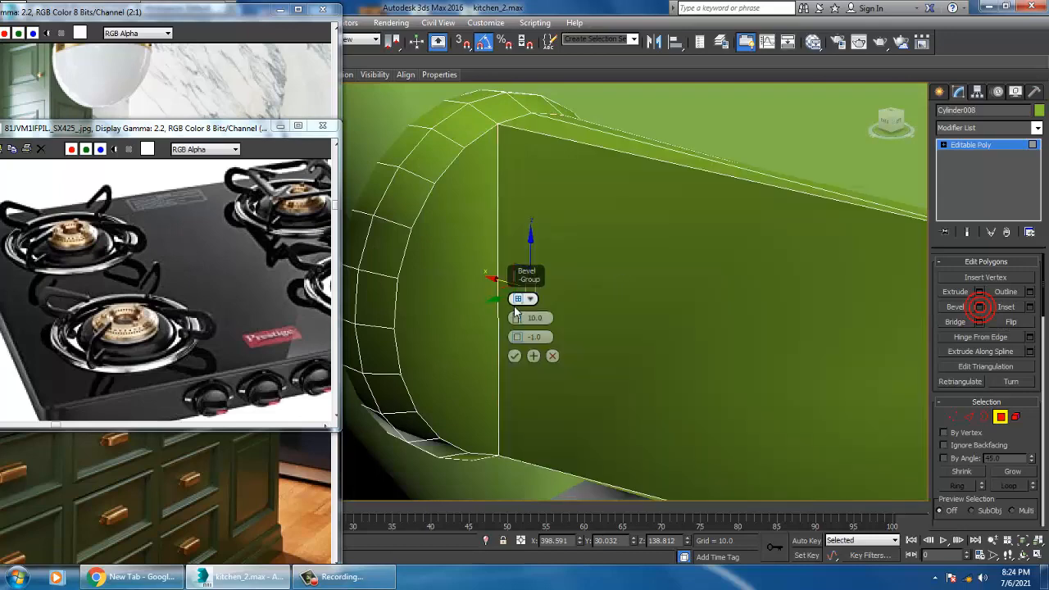
{"action": "left_click_drag", "start_coordinate": [515, 312], "coordinate": [522, 274]}
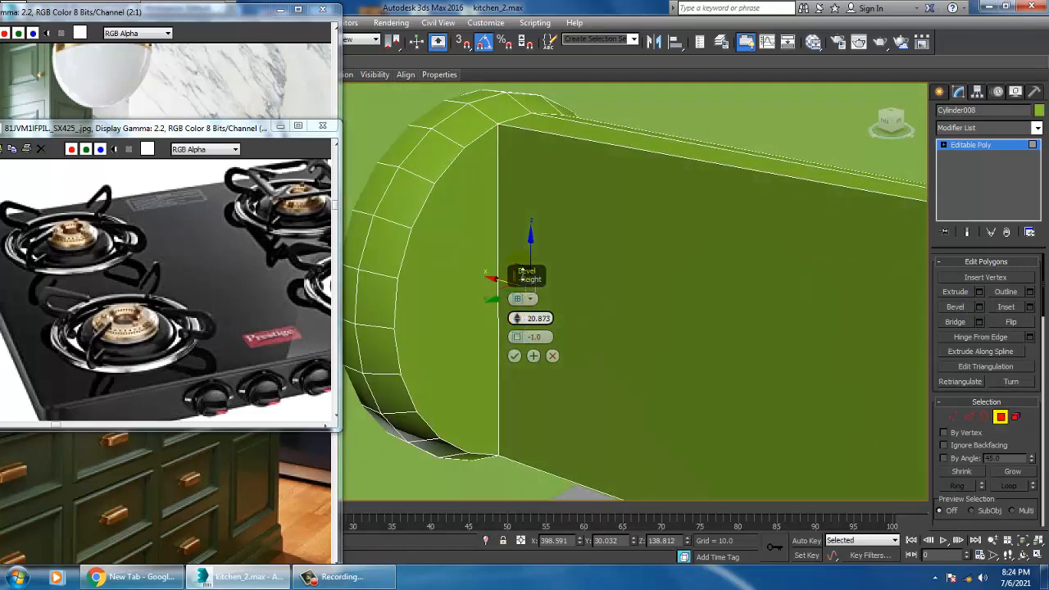
{"action": "left_click_drag", "start_coordinate": [518, 343], "coordinate": [530, 374]}
{"action": "key", "text": "ctrl+z"}
{"action": "scroll", "coordinate": [678, 313], "scroll_direction": "down", "scroll_amount": 5}
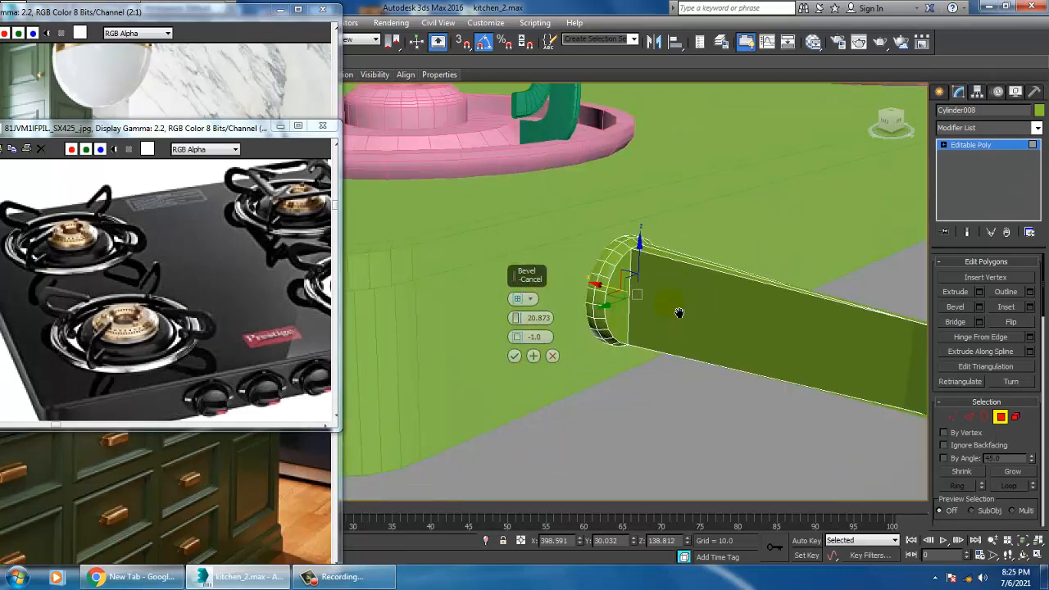
{"action": "middle_click_drag", "start_coordinate": [680, 311], "coordinate": [563, 309]}
{"action": "left_click_drag", "start_coordinate": [518, 319], "coordinate": [531, 346]}
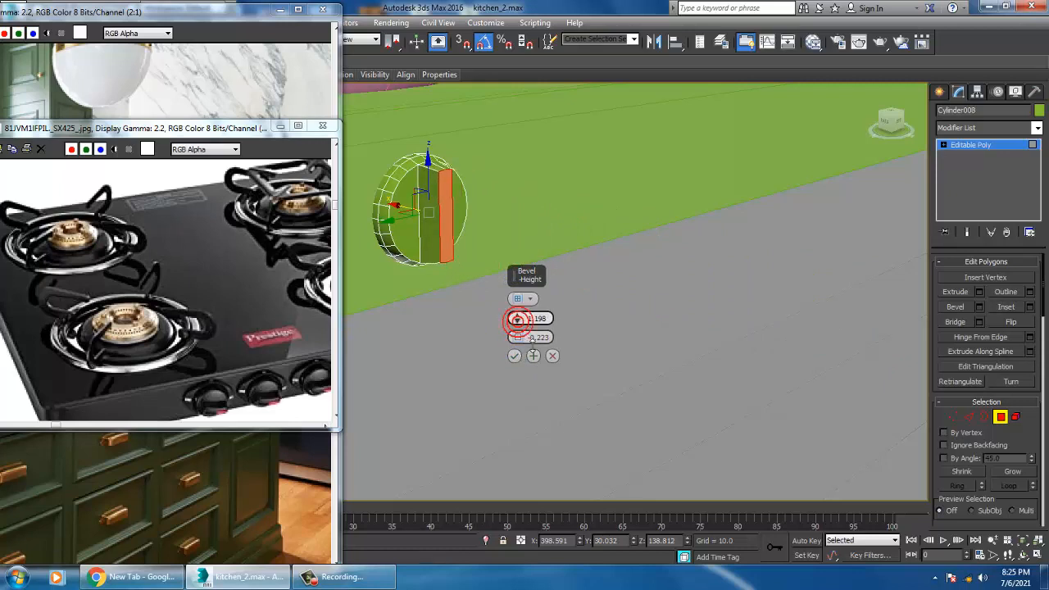
{"action": "left_click", "coordinate": [513, 357]}
Step: Scale the grip's outer polygon narrower across its width and leave polygon editing
{"action": "key", "text": "z"}
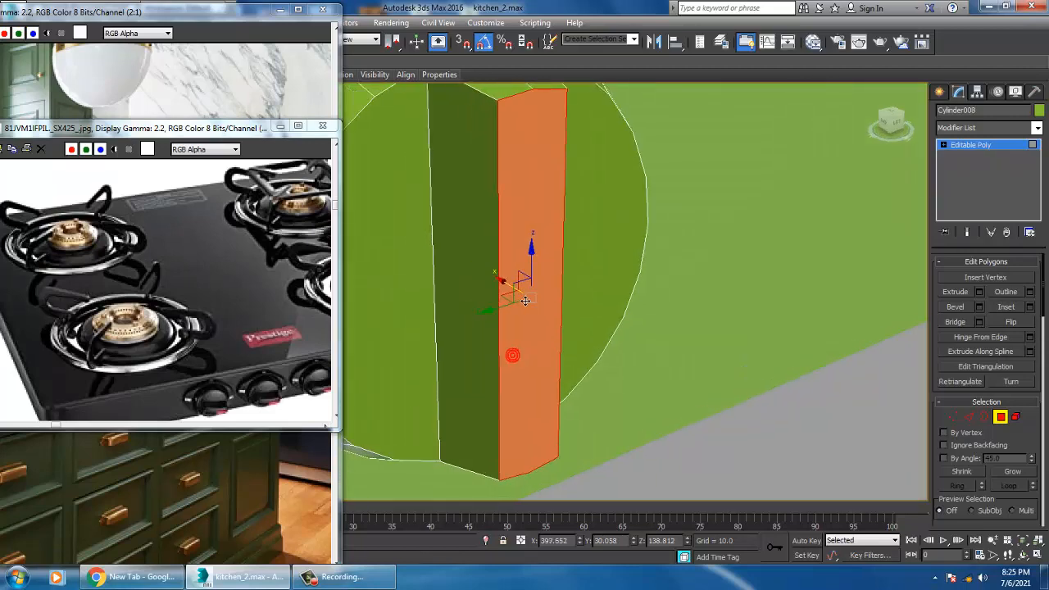
{"action": "left_click_drag", "start_coordinate": [494, 324], "coordinate": [513, 320]}
{"action": "scroll", "coordinate": [524, 316], "scroll_direction": "down", "scroll_amount": 5}
{"action": "middle_click_drag", "start_coordinate": [525, 316], "coordinate": [581, 300], "text": "alt"}
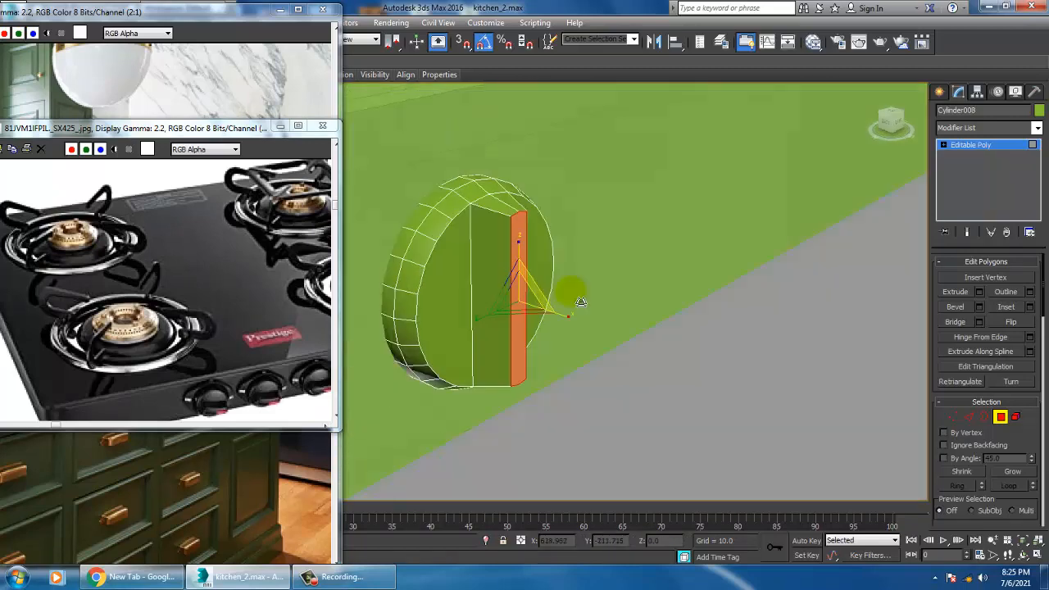
{"action": "key", "text": "w"}
{"action": "left_click", "coordinate": [986, 144]}
Step: Copy the finished knob three times at even spacing along the stove's front face
{"action": "scroll", "coordinate": [705, 282], "scroll_direction": "down", "scroll_amount": 6}
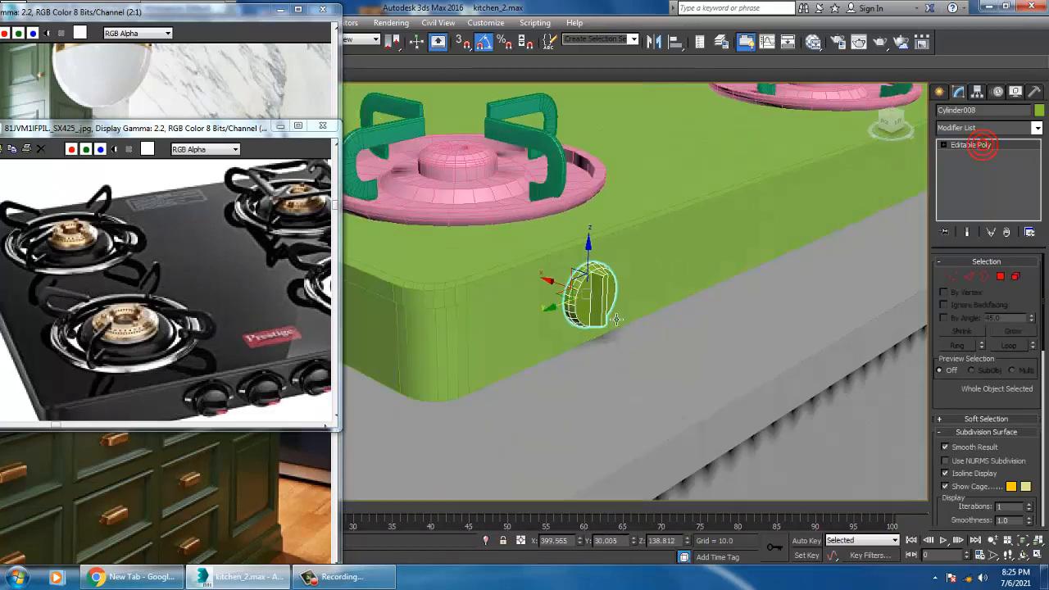
{"action": "middle_click_drag", "start_coordinate": [706, 282], "coordinate": [759, 204], "text": "alt"}
{"action": "key", "text": "alt+w"}
{"action": "right_click", "coordinate": [709, 206]}
{"action": "right_click", "coordinate": [369, 437]}
{"action": "key", "text": "alt+w"}
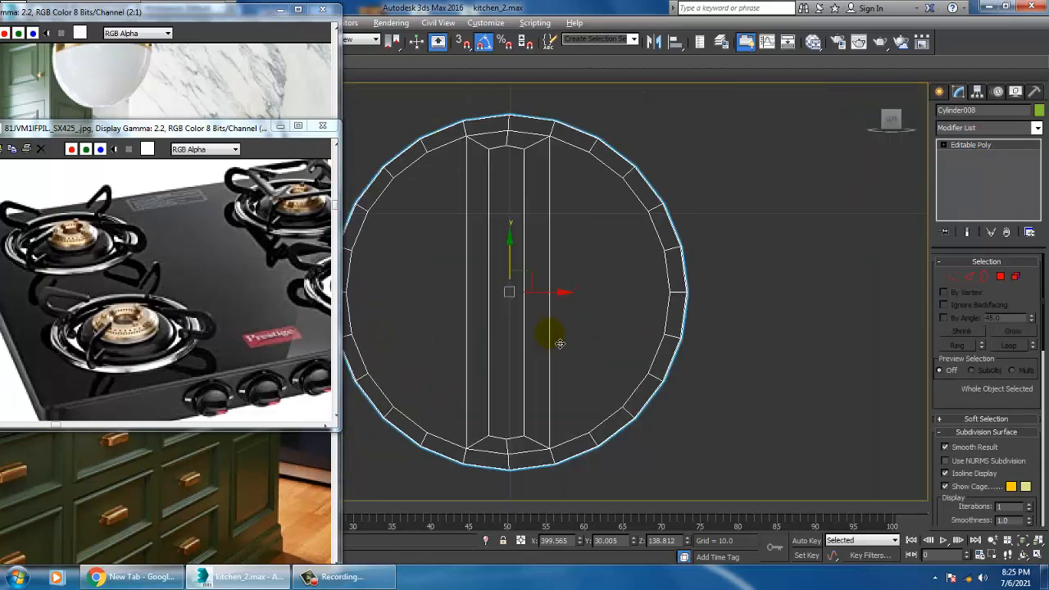
{"action": "scroll", "coordinate": [555, 335], "scroll_direction": "down", "scroll_amount": 10}
{"action": "mouse_move", "coordinate": [557, 338]}
{"action": "middle_mouse_down"}
{"action": "mouse_move", "coordinate": [604, 359]}
{"action": "mouse_move", "coordinate": [538, 354]}
{"action": "middle_mouse_up"}
{"action": "scroll", "coordinate": [539, 354], "scroll_direction": "up", "scroll_amount": 2}
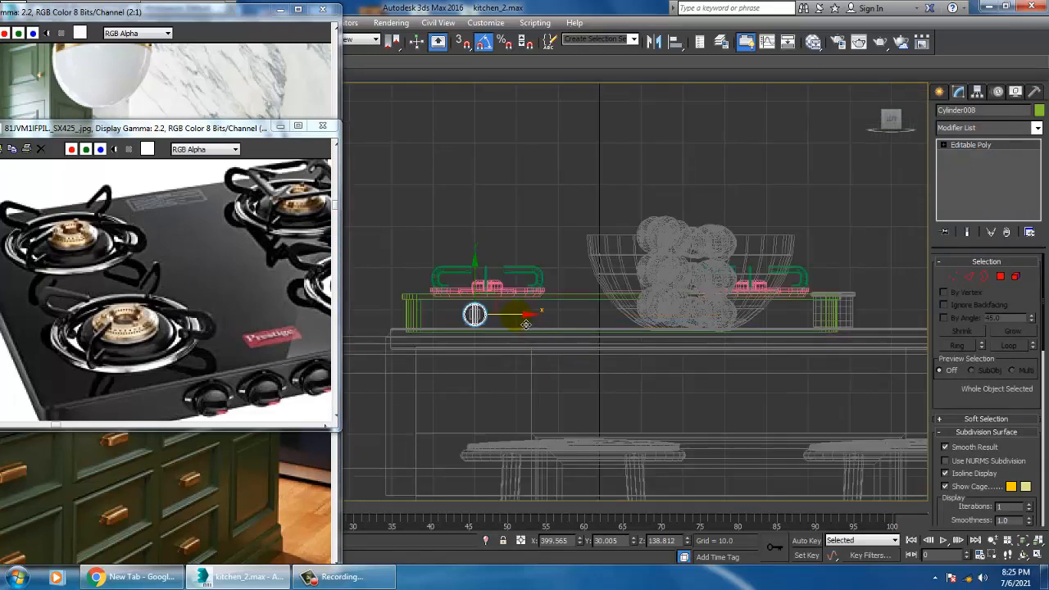
{"action": "left_click_drag", "start_coordinate": [526, 320], "coordinate": [633, 325], "text": "shift"}
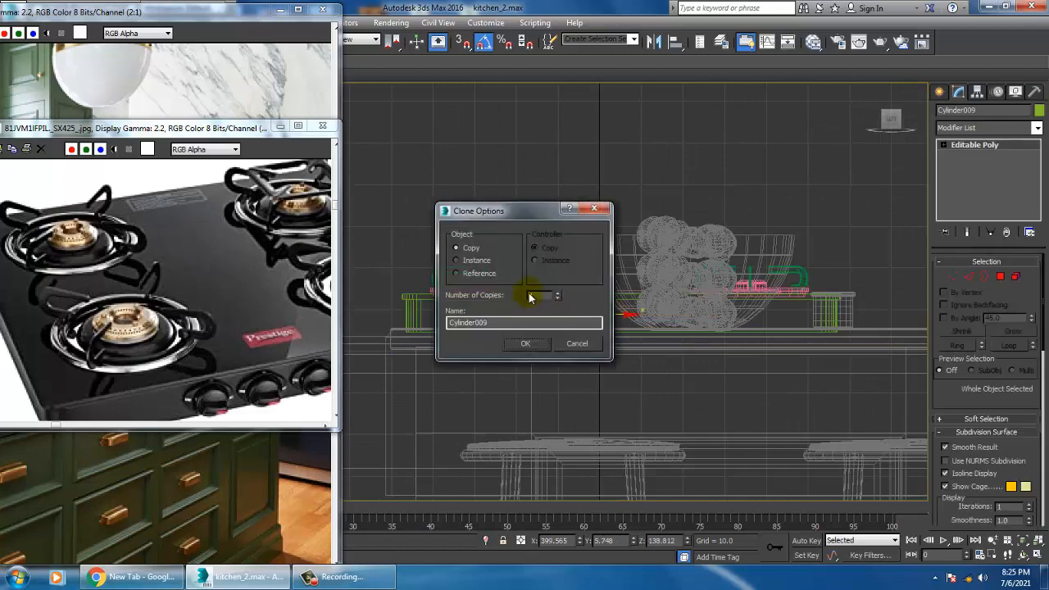
{"action": "left_click", "coordinate": [528, 348]}
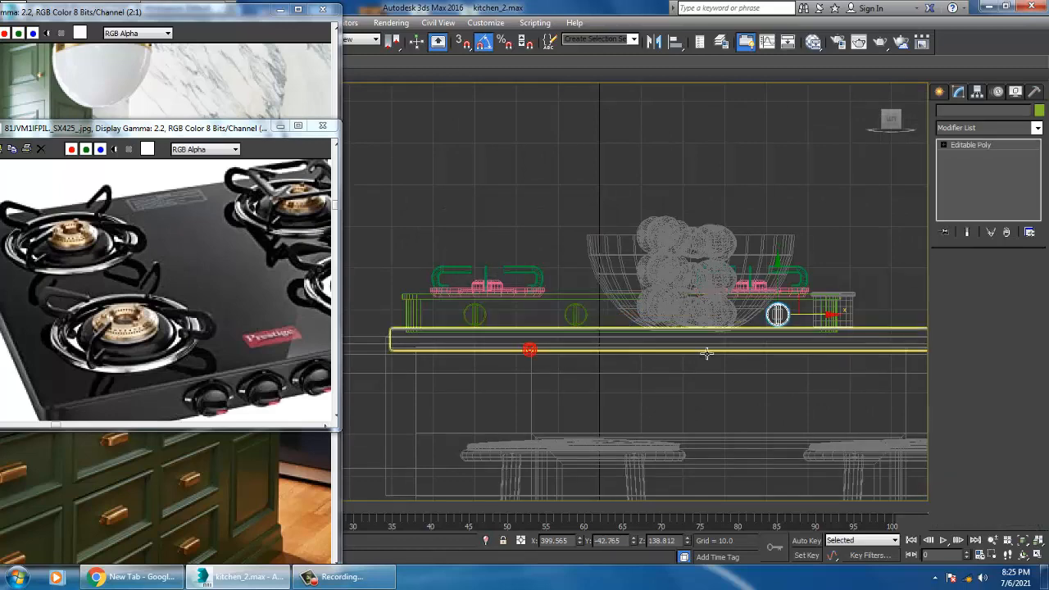
Step: Draw a small cone inside the stove's corner in the top view, with radii about 1.7 and 2.8 and height about 2
{"action": "scroll", "coordinate": [702, 398], "scroll_direction": "up", "scroll_amount": 5}
{"action": "scroll", "coordinate": [788, 363], "scroll_direction": "down", "scroll_amount": 3}
{"action": "middle_click_drag", "start_coordinate": [787, 364], "coordinate": [639, 293], "text": "alt"}
{"action": "scroll", "coordinate": [761, 332], "scroll_direction": "down", "scroll_amount": 2}
{"action": "key", "text": "alt+w"}
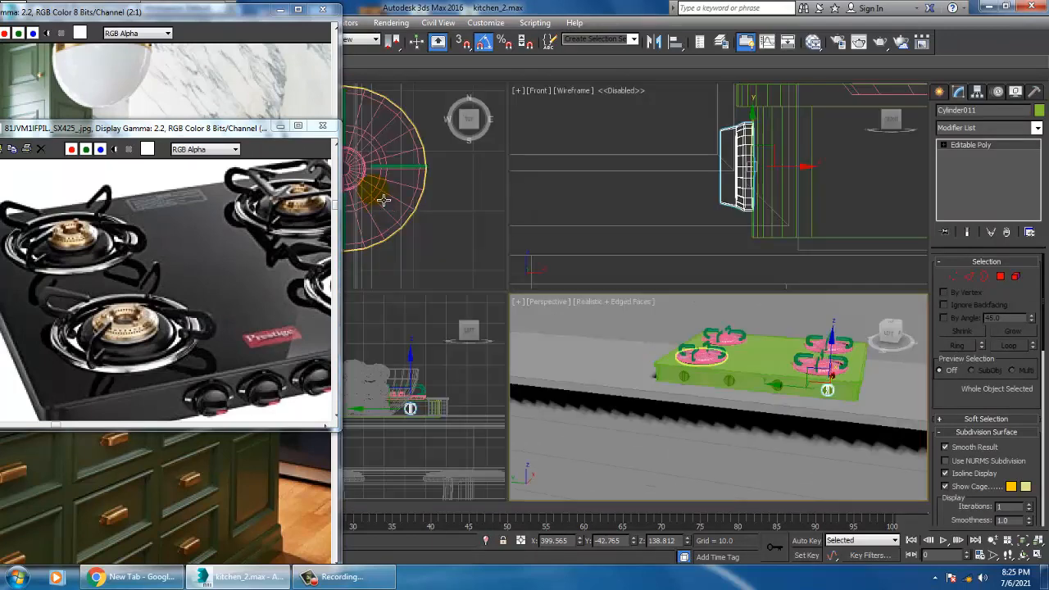
{"action": "middle_click", "coordinate": [400, 202]}
{"action": "key", "text": "alt+w"}
{"action": "scroll", "coordinate": [614, 227], "scroll_direction": "down", "scroll_amount": 4}
{"action": "middle_click_drag", "start_coordinate": [613, 227], "coordinate": [648, 264]}
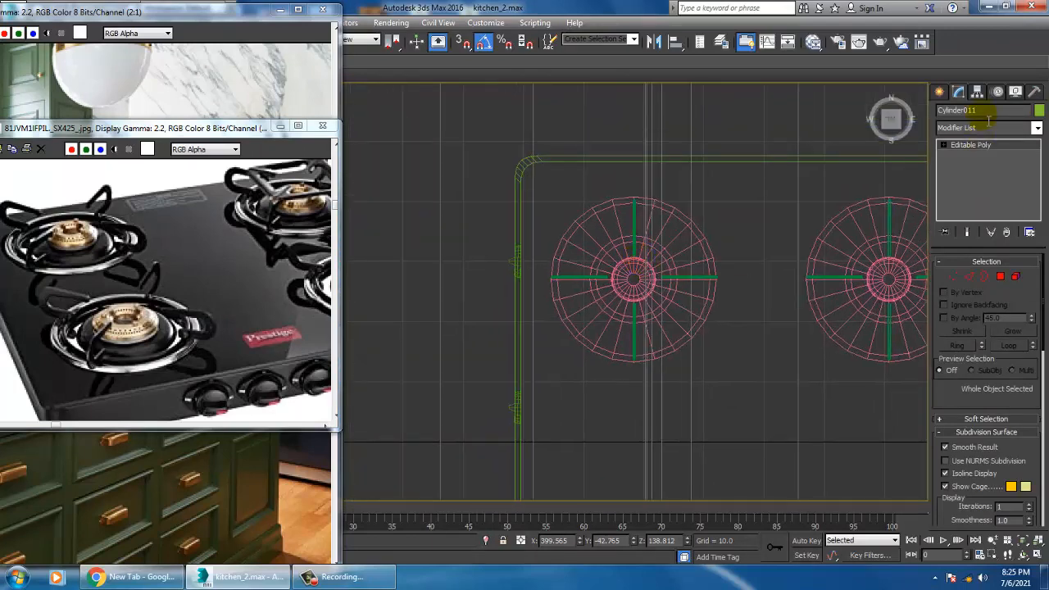
{"action": "left_click", "coordinate": [940, 92]}
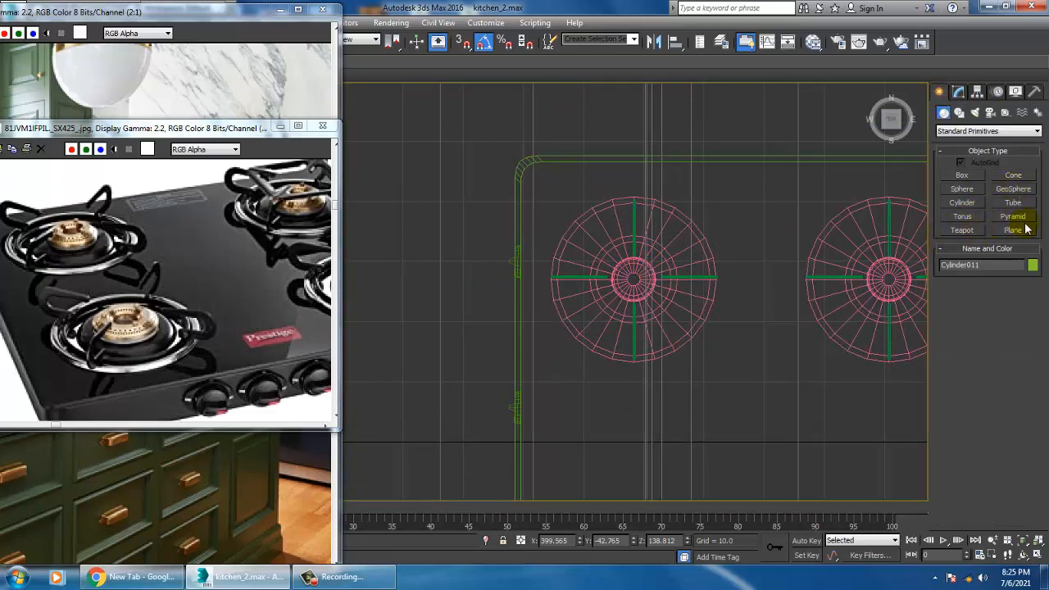
{"action": "left_click", "coordinate": [1013, 176]}
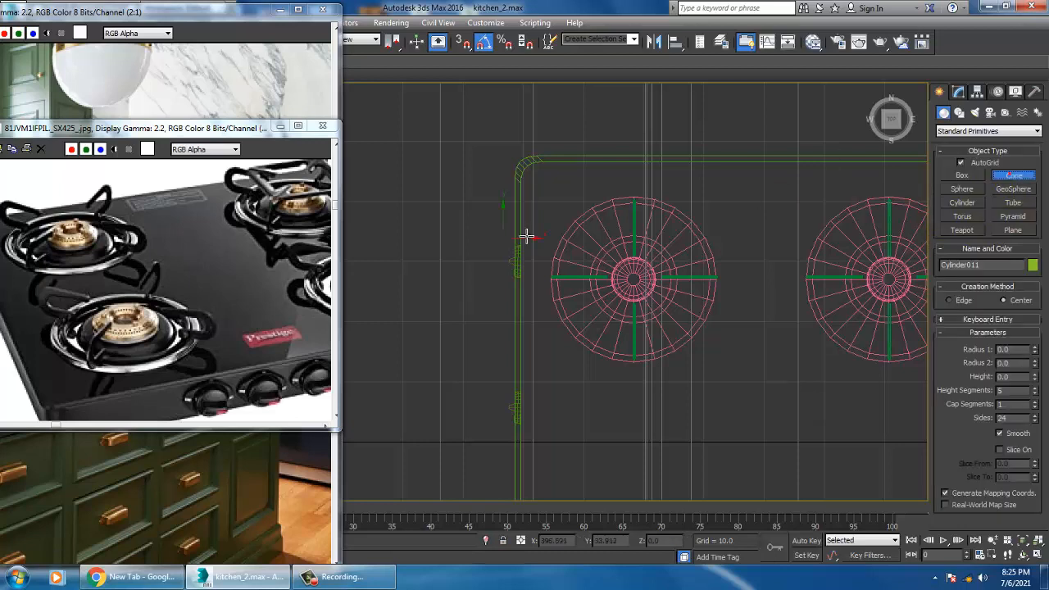
{"action": "left_click_drag", "start_coordinate": [568, 199], "coordinate": [588, 213]}
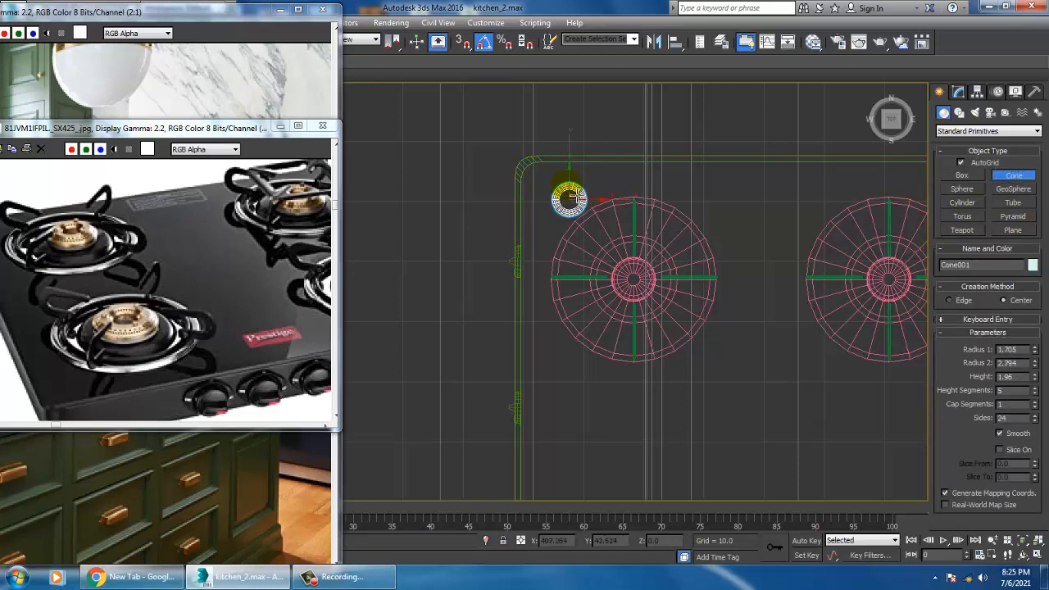
{"action": "right_click", "coordinate": [574, 197]}
Step: Raise the cone vertically from the floor to the underside of the stove's corner at countertop level
{"action": "key", "text": "alt+w"}
{"action": "right_click", "coordinate": [734, 443]}
{"action": "key", "text": "z"}
{"action": "key", "text": "alt+w"}
{"action": "scroll", "coordinate": [711, 403], "scroll_direction": "down", "scroll_amount": 8}
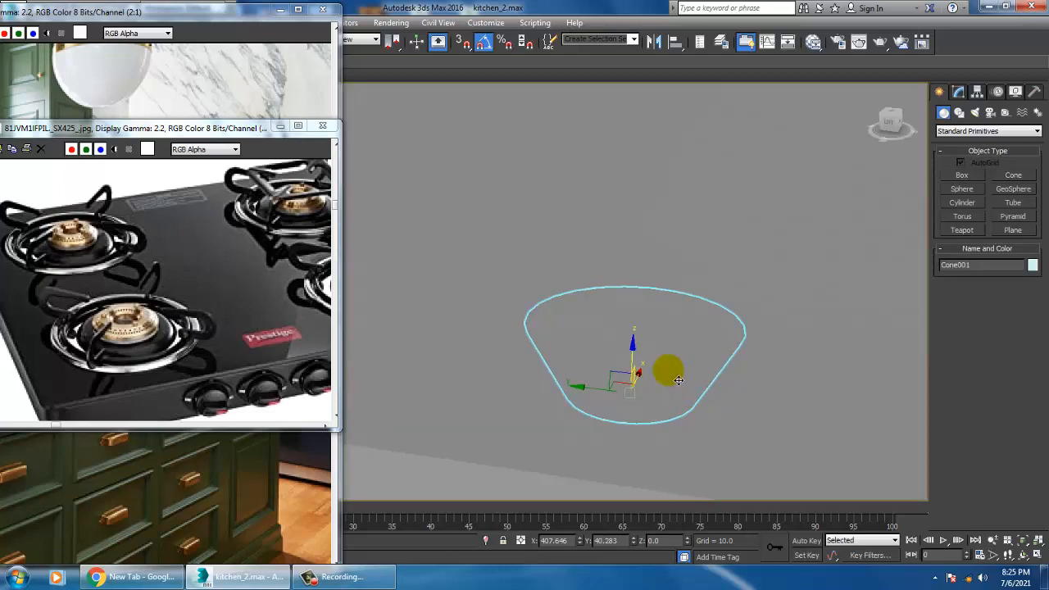
{"action": "middle_click_drag", "start_coordinate": [673, 377], "coordinate": [500, 405], "text": "alt"}
{"action": "scroll", "coordinate": [610, 401], "scroll_direction": "down", "scroll_amount": 8}
{"action": "key", "text": "z"}
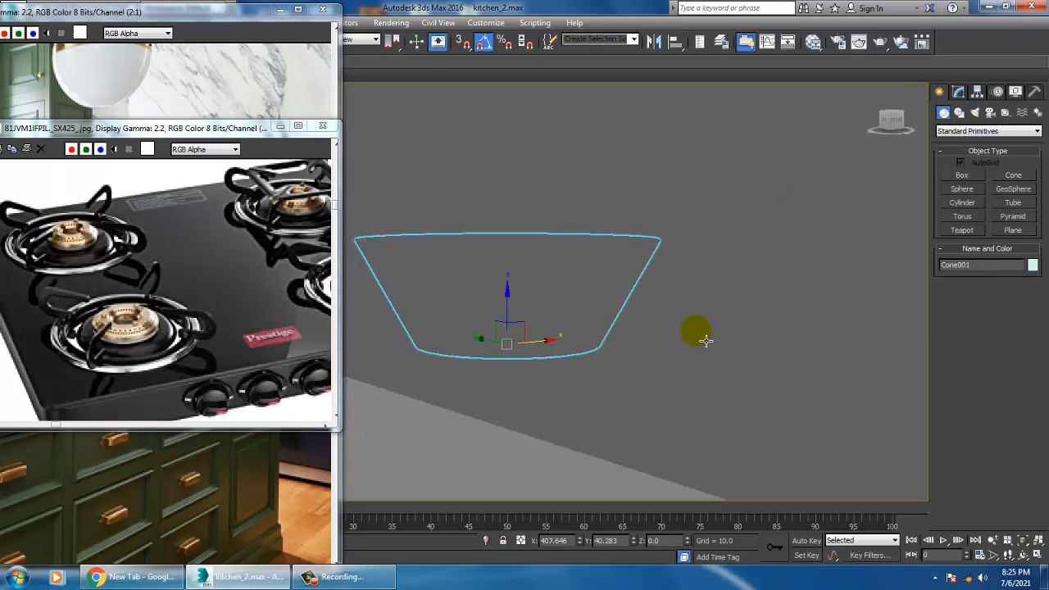
{"action": "scroll", "coordinate": [618, 338], "scroll_direction": "down", "scroll_amount": 5}
{"action": "middle_click_drag", "start_coordinate": [583, 291], "coordinate": [592, 453], "text": "alt"}
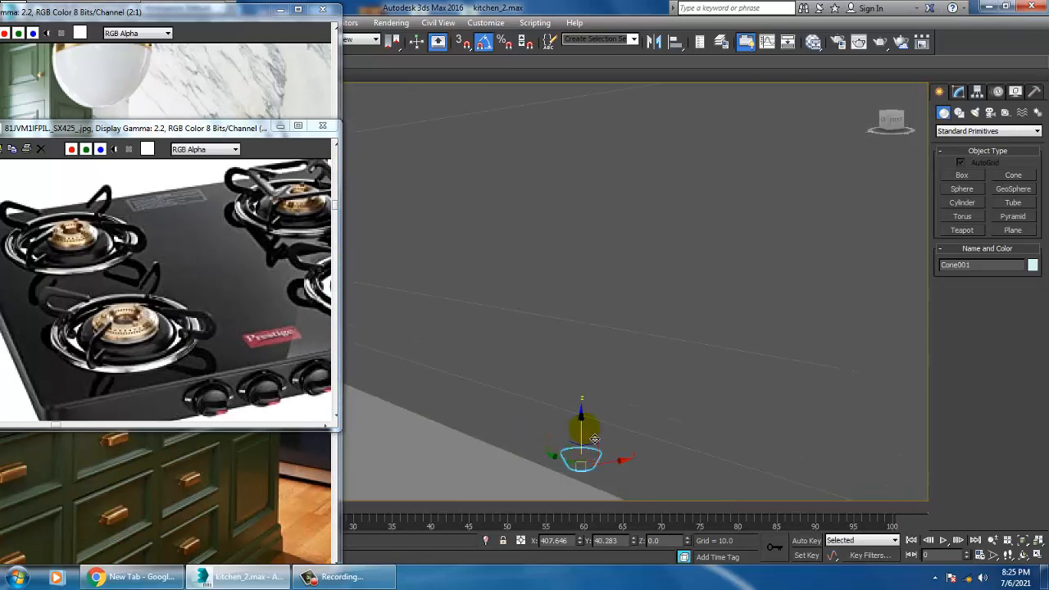
{"action": "left_click_drag", "start_coordinate": [581, 421], "coordinate": [583, 103]}
{"action": "scroll", "coordinate": [611, 206], "scroll_direction": "down", "scroll_amount": 4}
{"action": "middle_click_drag", "start_coordinate": [611, 209], "coordinate": [598, 551]}
{"action": "left_click_drag", "start_coordinate": [585, 476], "coordinate": [595, 203]}
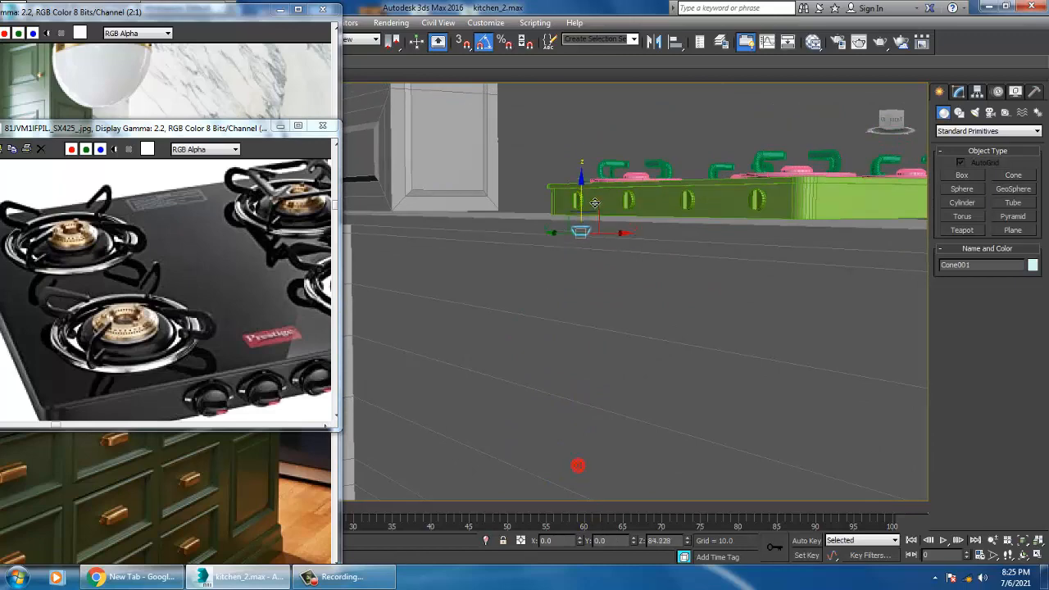
{"action": "key", "text": "z"}
{"action": "middle_click_drag", "start_coordinate": [608, 240], "coordinate": [668, 268], "text": "alt"}
{"action": "scroll", "coordinate": [606, 236], "scroll_direction": "down", "scroll_amount": 4}
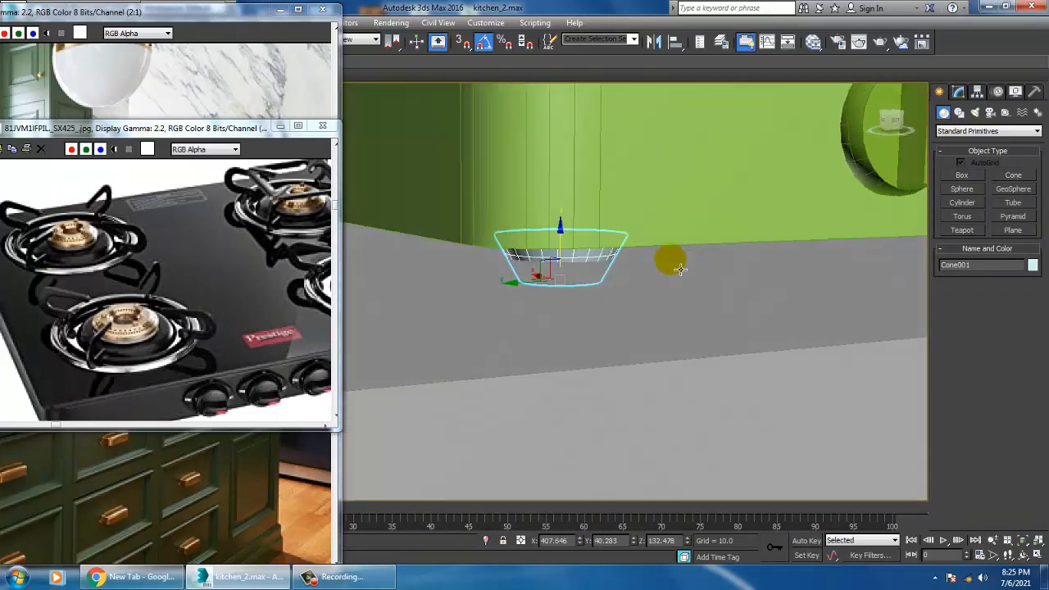
Step: Set the cone's Radius 1 to 0.869, Radius 2 to 1.586 and height to 2.921 to form a tapered foot
{"action": "left_click", "coordinate": [956, 92]}
{"action": "left_click_drag", "start_coordinate": [1034, 295], "coordinate": [22, 328]}
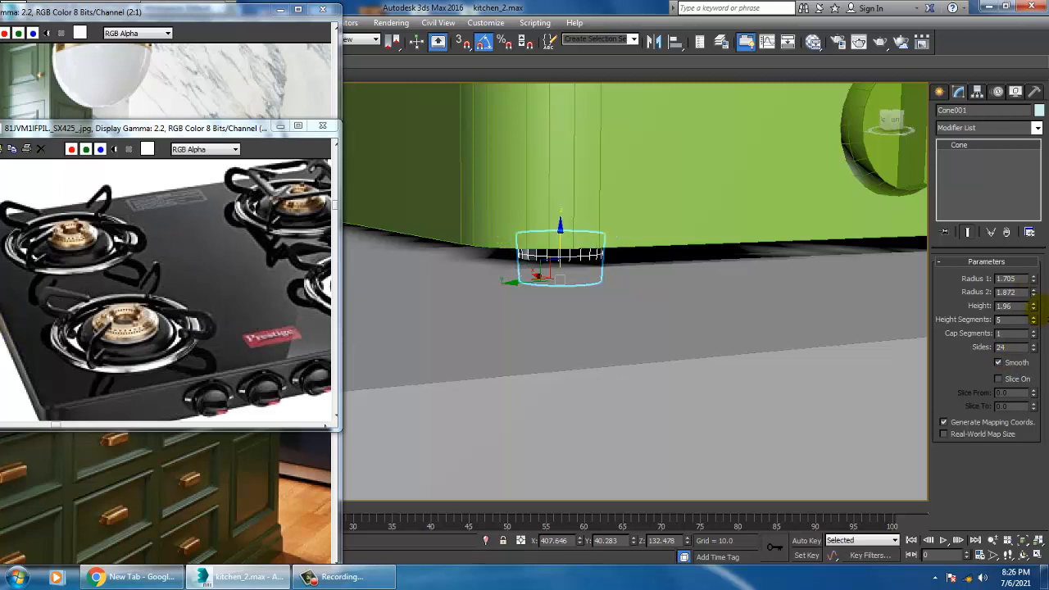
{"action": "left_click_drag", "start_coordinate": [1034, 283], "coordinate": [24, 318]}
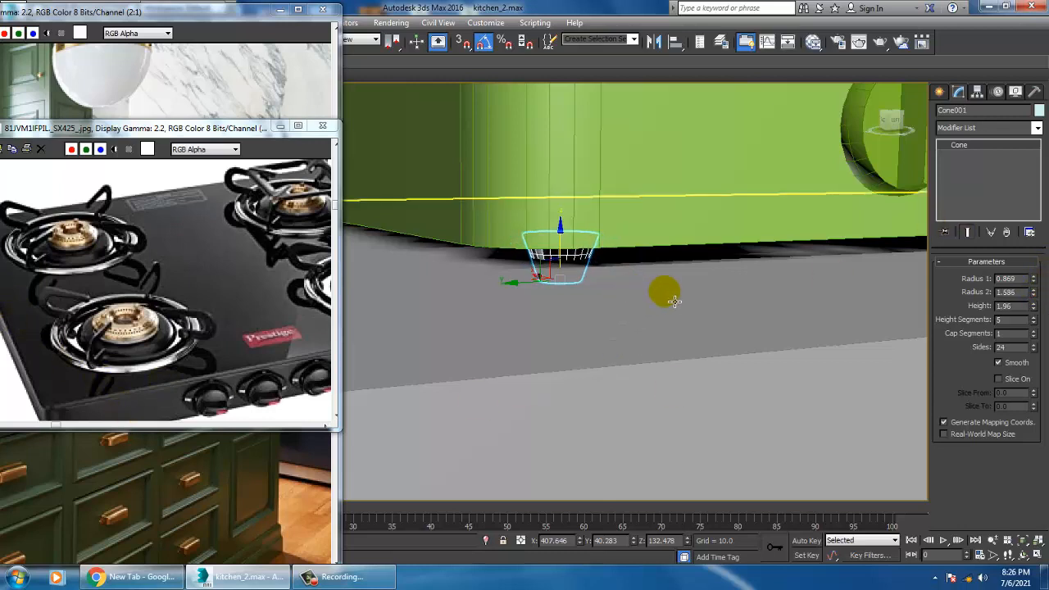
{"action": "left_click_drag", "start_coordinate": [1034, 309], "coordinate": [1042, 281]}
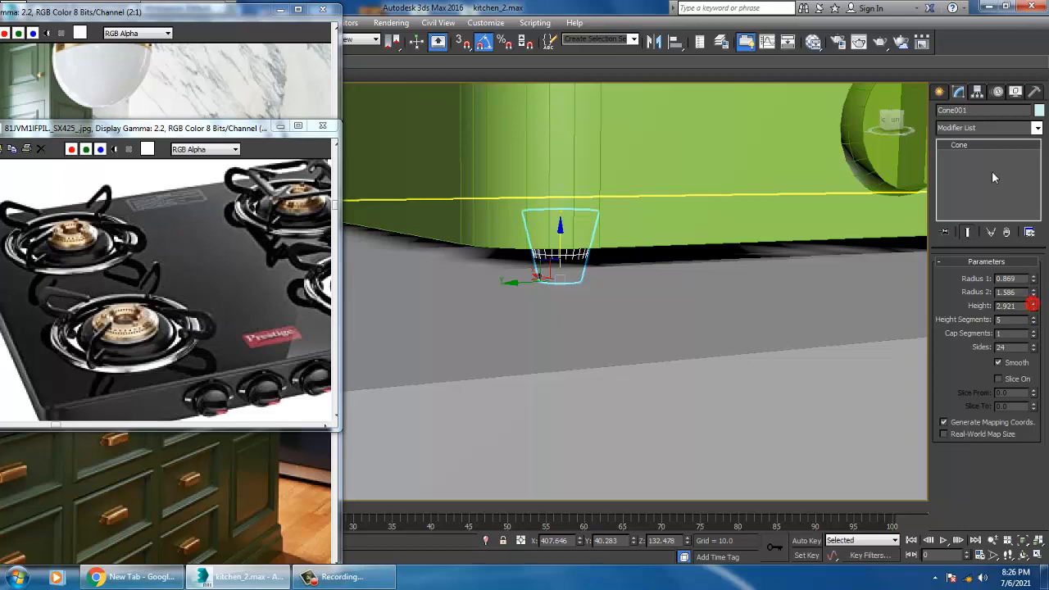
Step: Move the tapered foot closer into the stove's rounded corner in the top view
{"action": "key", "text": "alt+w"}
{"action": "scroll", "coordinate": [416, 225], "scroll_direction": "up", "scroll_amount": 1}
{"action": "key", "text": "alt+w"}
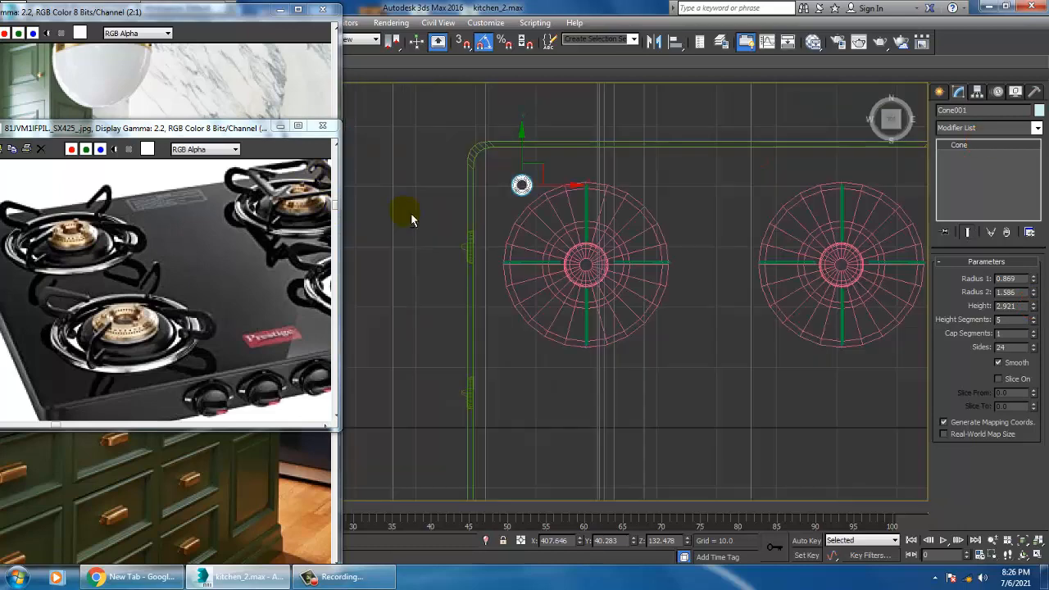
{"action": "scroll", "coordinate": [500, 162], "scroll_direction": "up", "scroll_amount": 7}
{"action": "scroll", "coordinate": [667, 287], "scroll_direction": "down", "scroll_amount": 5}
{"action": "middle_click_drag", "start_coordinate": [704, 306], "coordinate": [643, 301]}
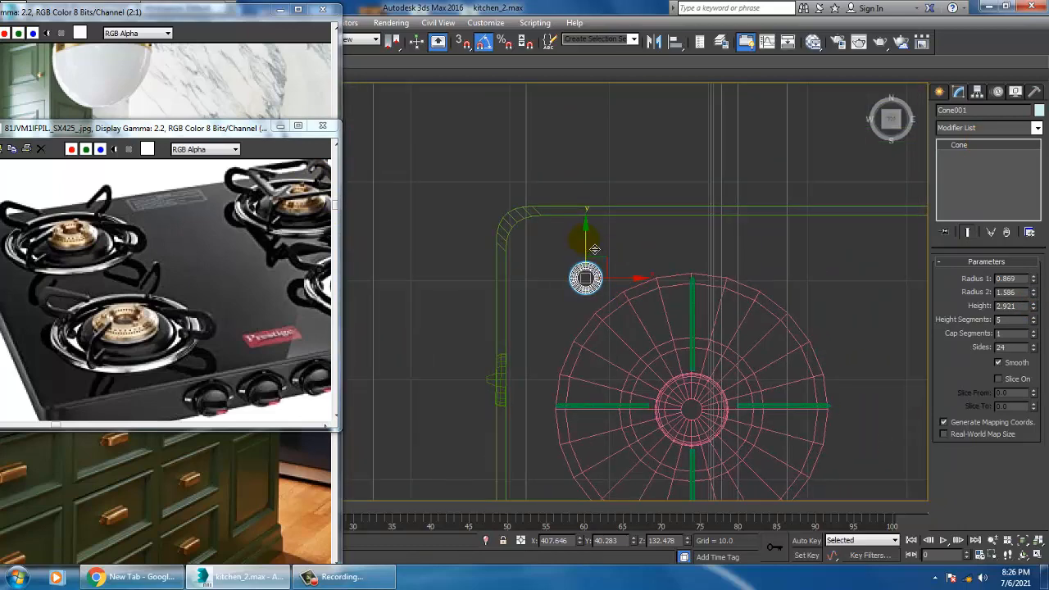
{"action": "left_click_drag", "start_coordinate": [594, 249], "coordinate": [594, 217]}
{"action": "scroll", "coordinate": [573, 274], "scroll_direction": "down", "scroll_amount": 5}
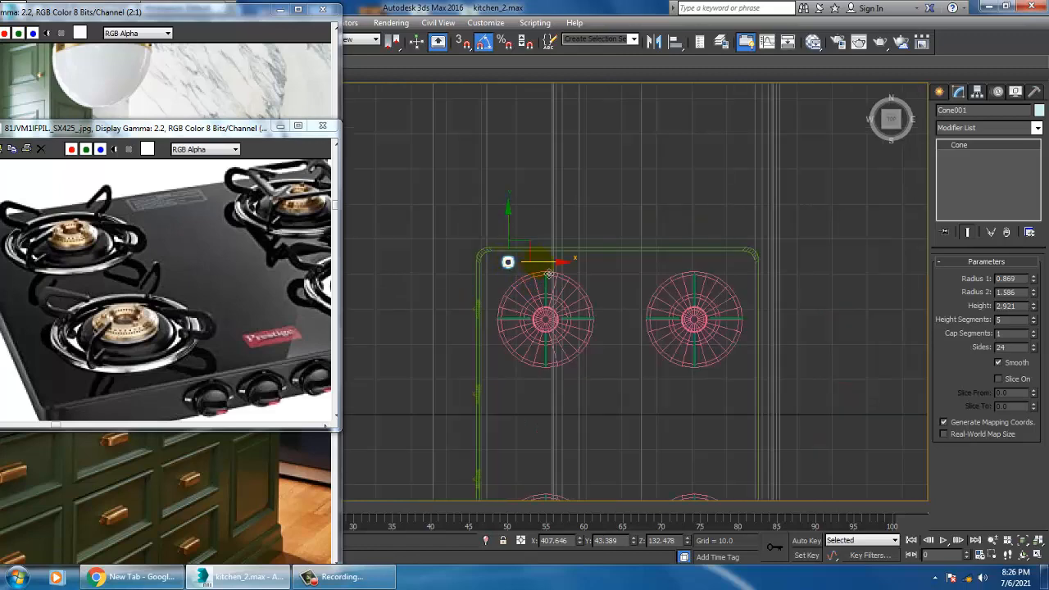
{"action": "scroll", "coordinate": [542, 276], "scroll_direction": "down", "scroll_amount": 3}
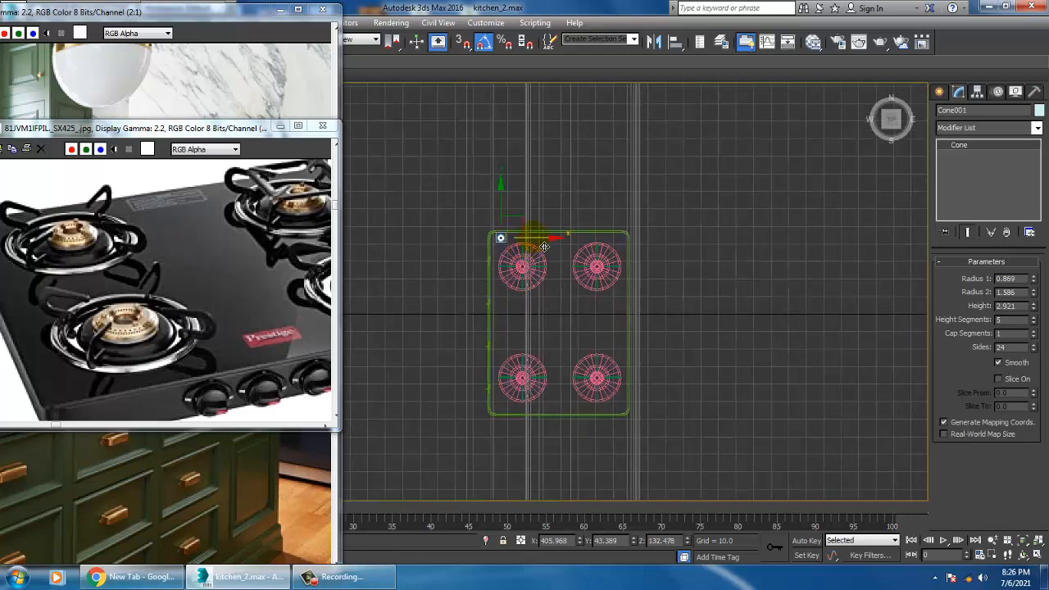
Step: Copy the foot across the stove's width to the adjacent corner, and copy both feet to the two corners at the other end
{"action": "left_click_drag", "start_coordinate": [544, 246], "coordinate": [660, 255]}
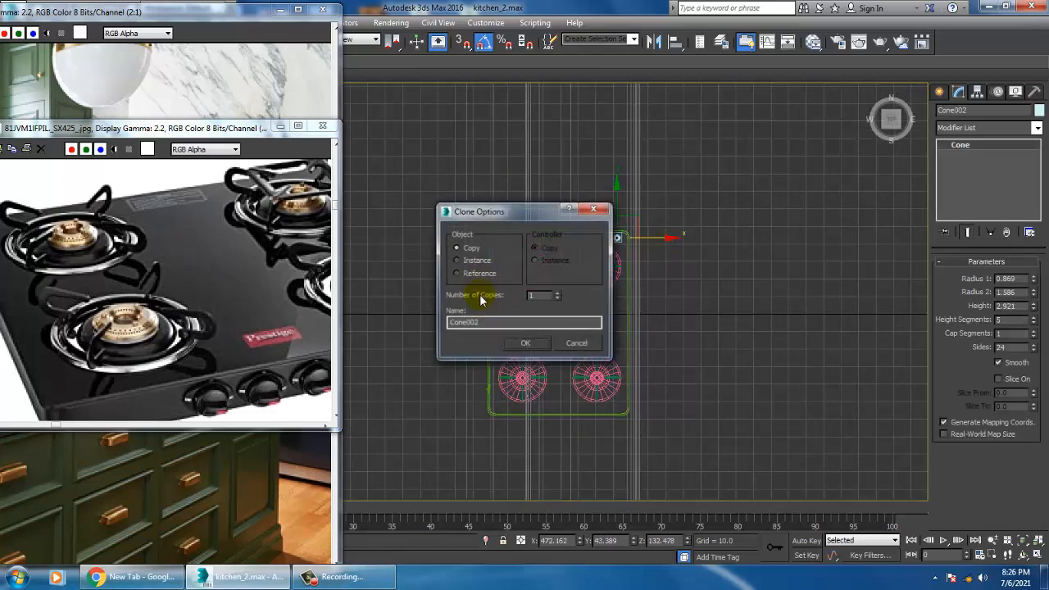
{"action": "left_click", "coordinate": [525, 342]}
{"action": "left_click", "coordinate": [502, 239], "text": "ctrl"}
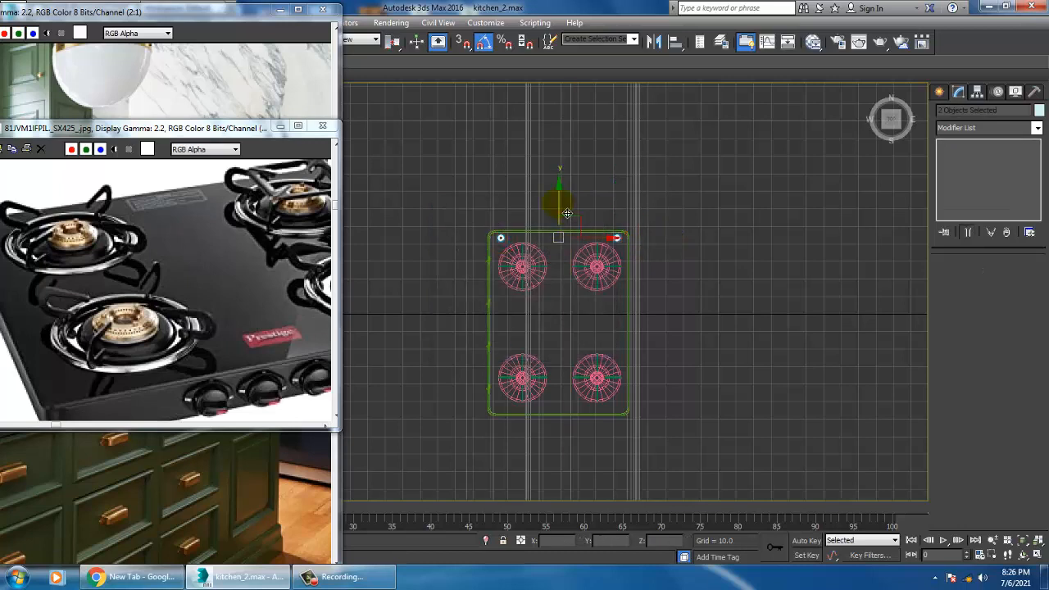
{"action": "left_click_drag", "start_coordinate": [558, 206], "coordinate": [596, 382], "text": "shift"}
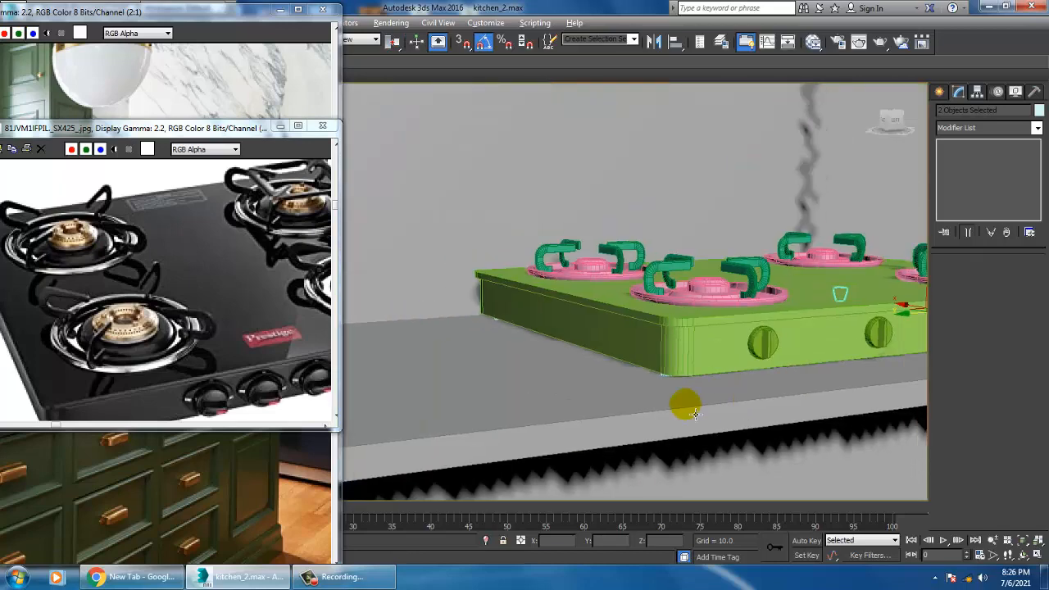
{"action": "scroll", "coordinate": [694, 414], "scroll_direction": "down", "scroll_amount": 4}
{"action": "middle_click_drag", "start_coordinate": [807, 385], "coordinate": [686, 399], "text": "alt"}
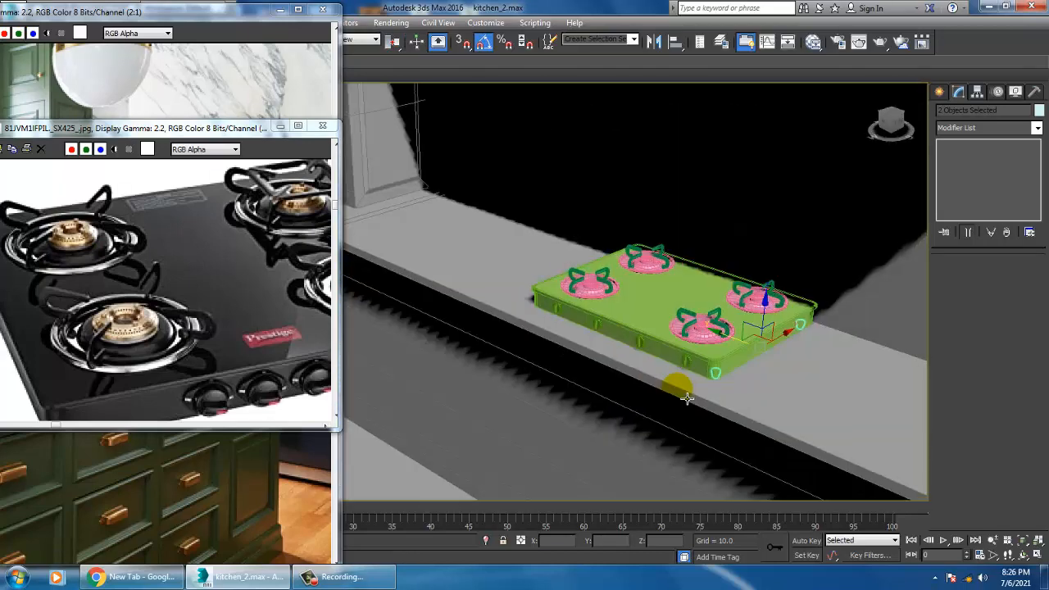
{"action": "scroll", "coordinate": [641, 297], "scroll_direction": "down", "scroll_amount": 8}
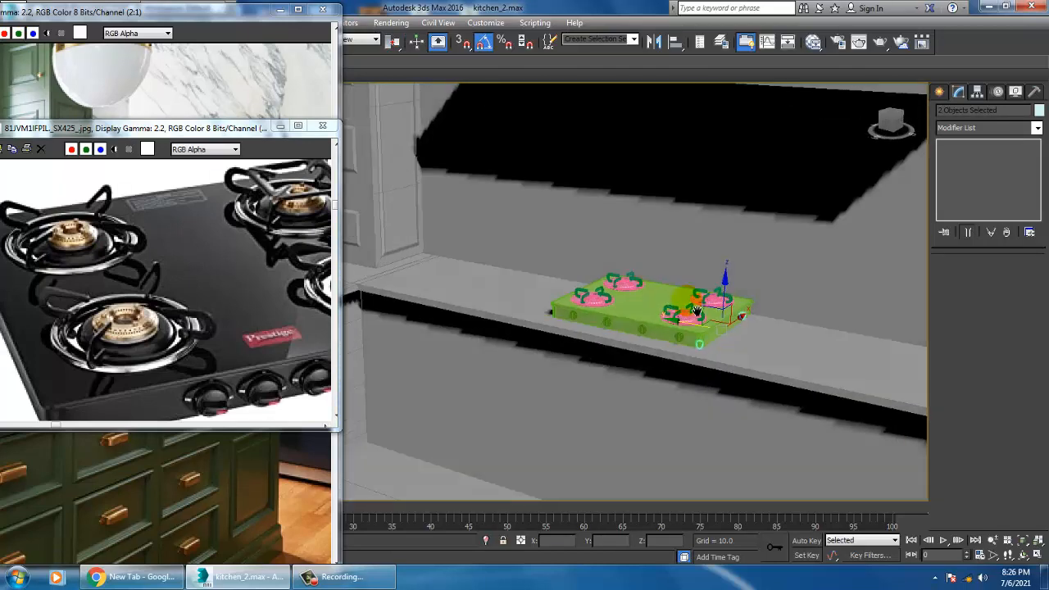
{"action": "scroll", "coordinate": [244, 271], "scroll_direction": "down", "scroll_amount": 4}
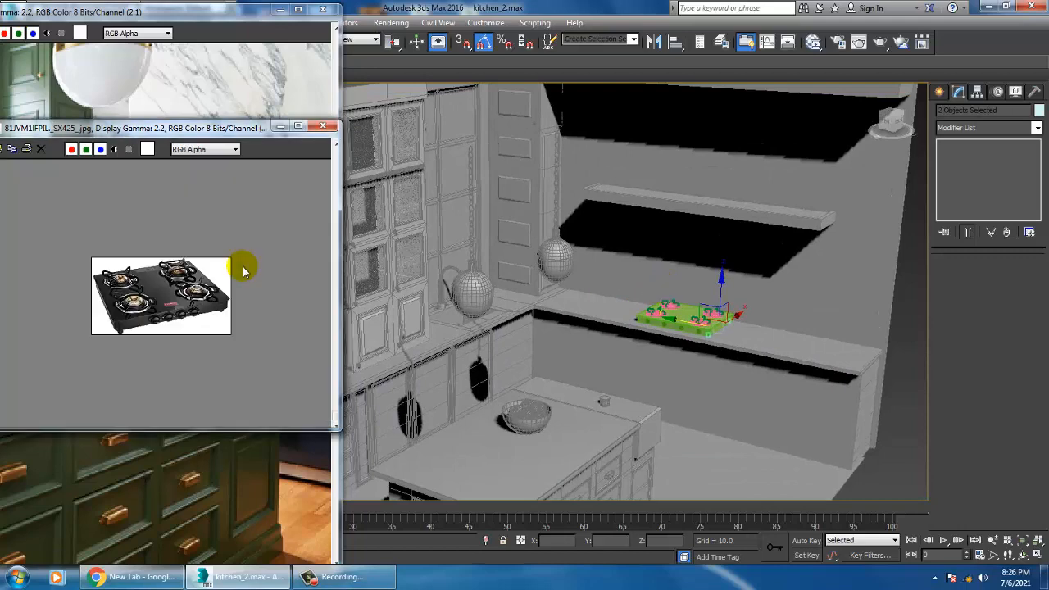
Step: Close the stove reference image and assign a single grey object color to all objects in the scene
{"action": "left_click", "coordinate": [322, 128]}
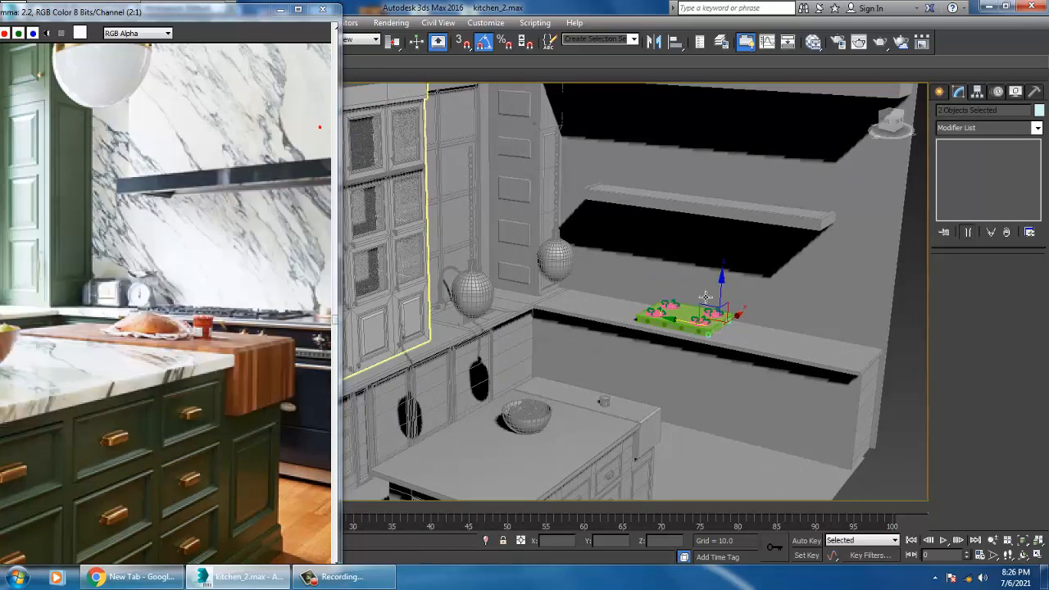
{"action": "scroll", "coordinate": [714, 328], "scroll_direction": "up", "scroll_amount": 6}
{"action": "scroll", "coordinate": [713, 328], "scroll_direction": "up", "scroll_amount": 5}
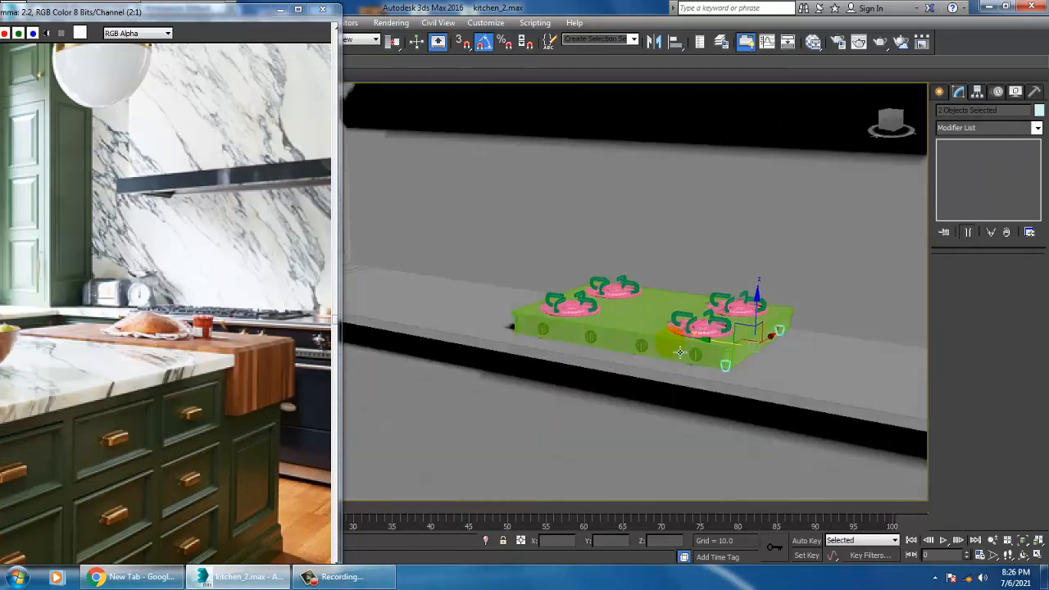
{"action": "left_click", "coordinate": [1037, 110]}
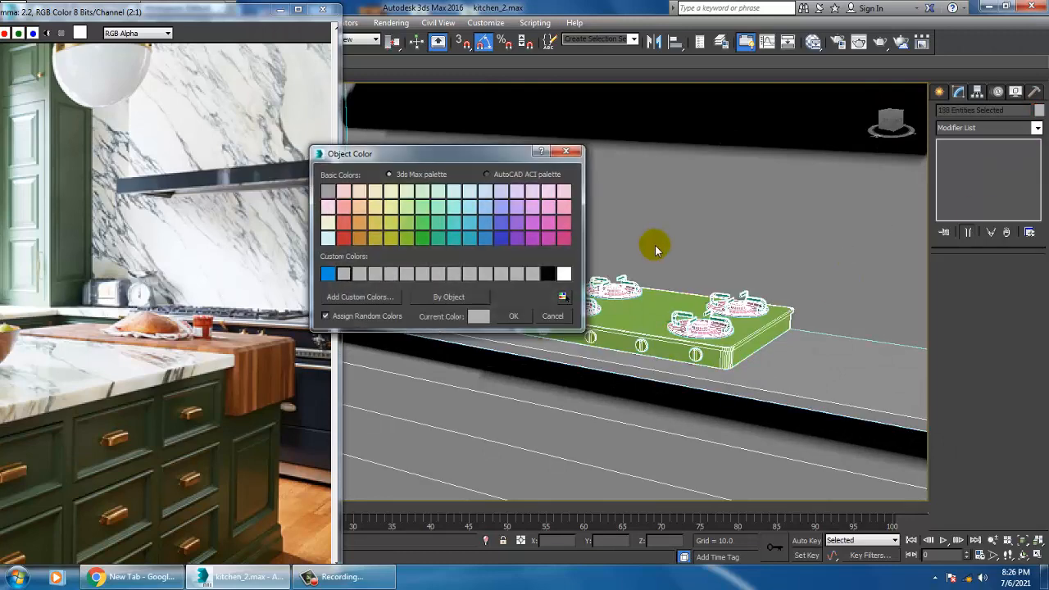
{"action": "left_click", "coordinate": [515, 318]}
{"action": "middle_click_drag", "start_coordinate": [720, 262], "coordinate": [631, 245], "text": "alt"}
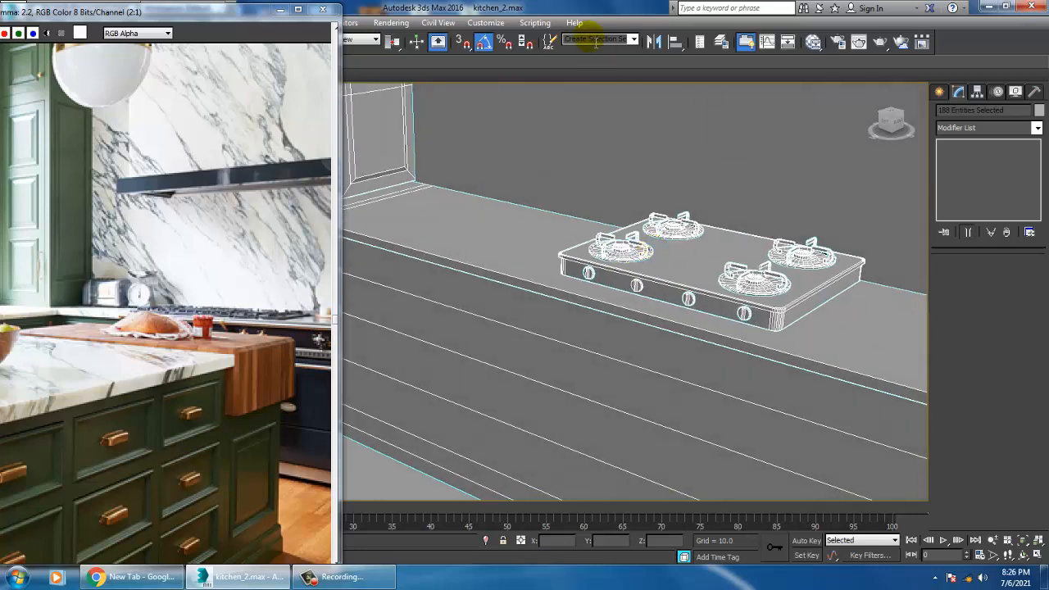
Step: Open the toaster reference image kent-16030-original-imafkdnztzhbrg8k.jpeg and place it over the kitchen reference, beside the countertop view
{"action": "left_click", "coordinate": [392, 22]}
{"action": "left_click", "coordinate": [437, 383]}
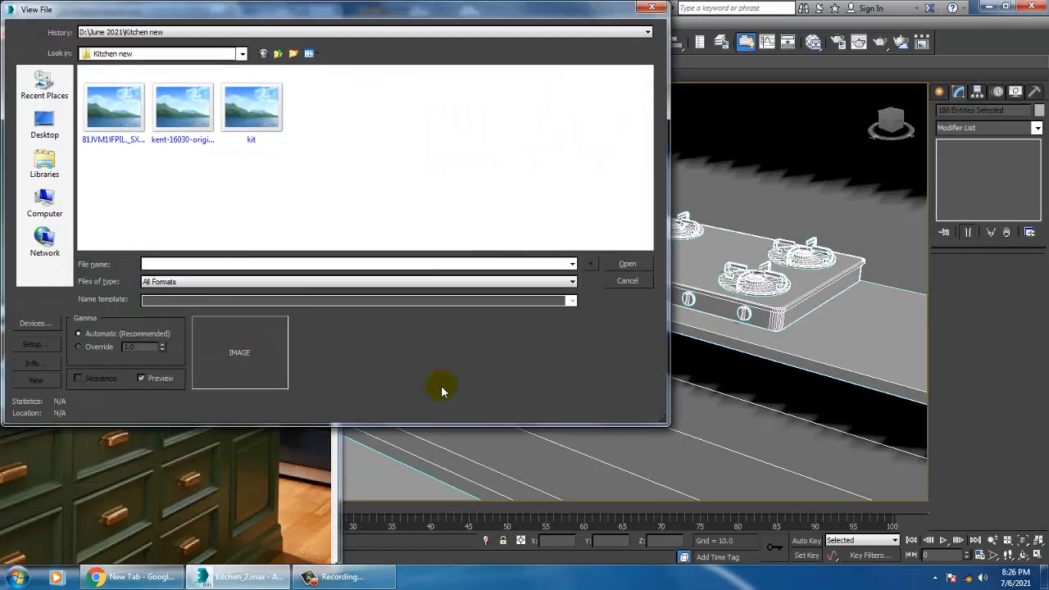
{"action": "left_click", "coordinate": [184, 107]}
{"action": "double_click", "coordinate": [185, 107]}
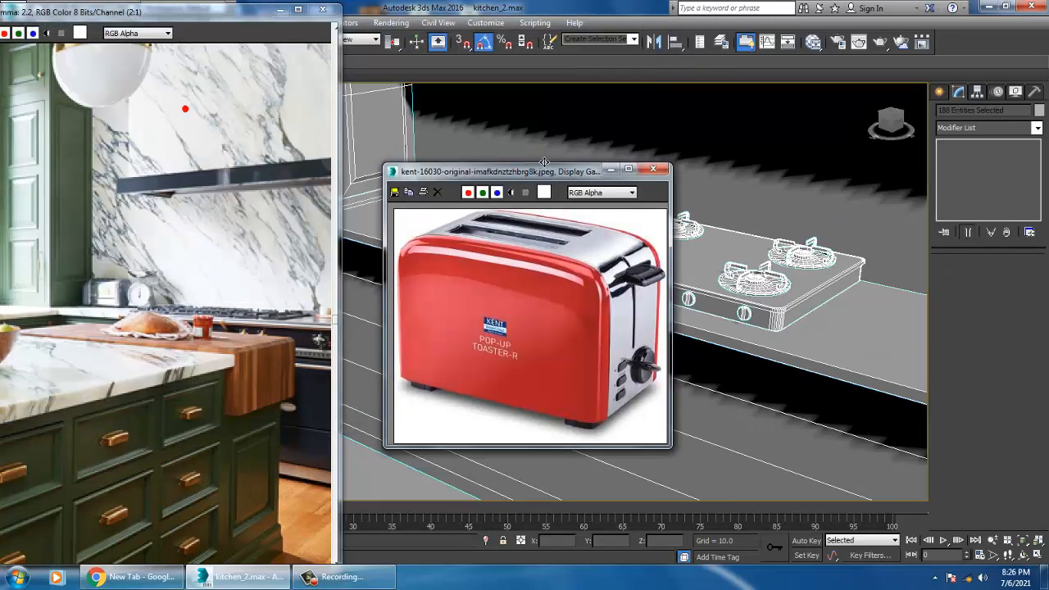
{"action": "left_click_drag", "start_coordinate": [552, 181], "coordinate": [233, 174]}
{"action": "middle_click_drag", "start_coordinate": [585, 243], "coordinate": [829, 333]}
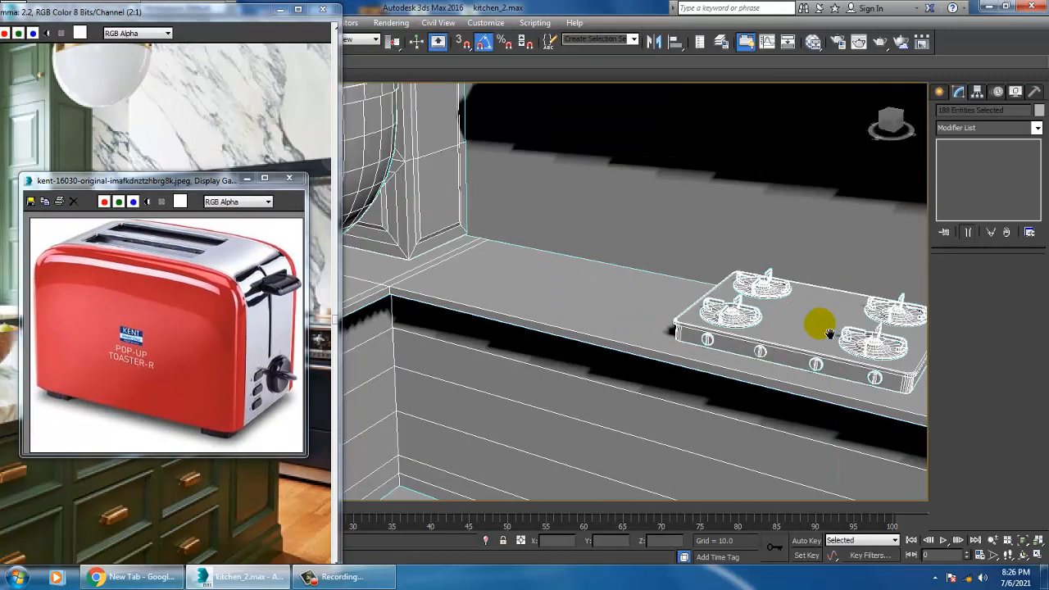
Step: Draw a rectangle resting on the countertop beside the wall cabinets in the left view, as the toaster's side profile
{"action": "scroll", "coordinate": [702, 309], "scroll_direction": "up", "scroll_amount": 4}
{"action": "middle_click_drag", "start_coordinate": [732, 275], "coordinate": [703, 272]}
{"action": "key", "text": "alt+w"}
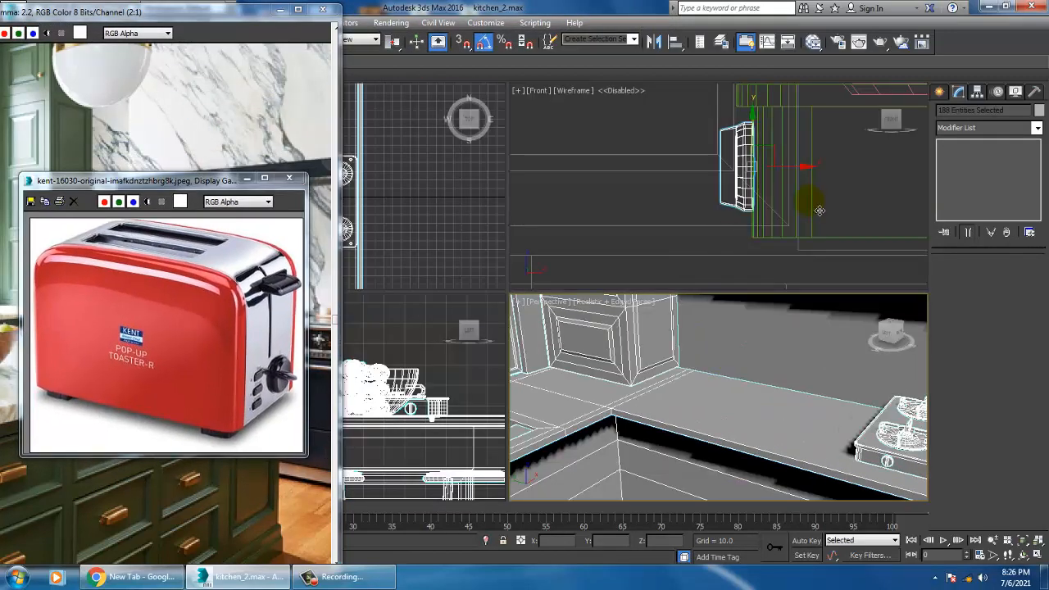
{"action": "middle_click_drag", "start_coordinate": [789, 196], "coordinate": [729, 202]}
{"action": "key", "text": "alt+w"}
{"action": "scroll", "coordinate": [666, 264], "scroll_direction": "down", "scroll_amount": 10}
{"action": "scroll", "coordinate": [562, 379], "scroll_direction": "up", "scroll_amount": 7}
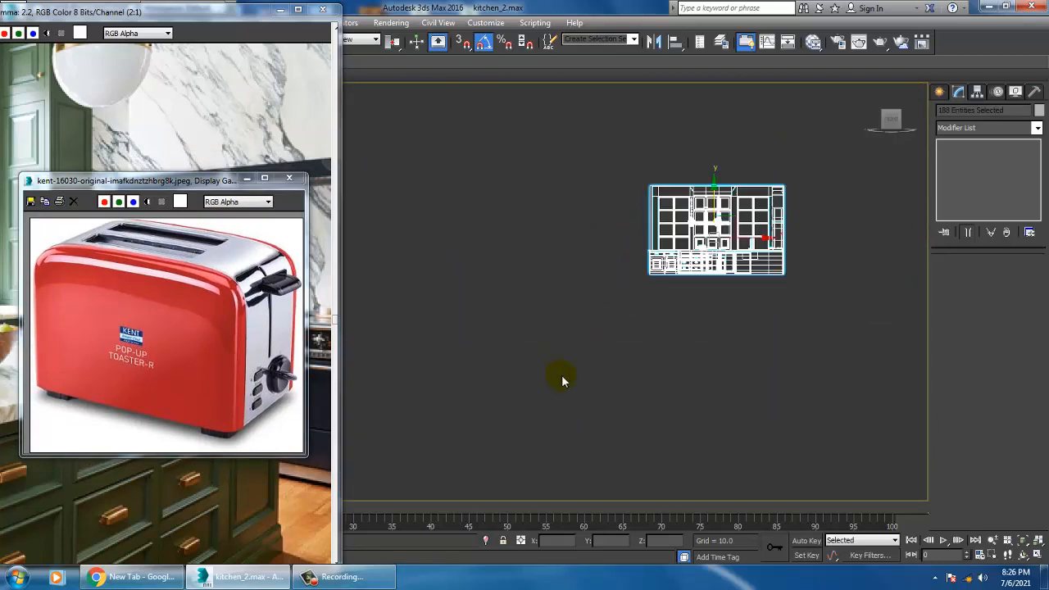
{"action": "middle_click_drag", "start_coordinate": [875, 172], "coordinate": [498, 316]}
{"action": "key", "text": "alt+w"}
{"action": "middle_click_drag", "start_coordinate": [429, 382], "coordinate": [439, 391]}
{"action": "key", "text": "alt+w"}
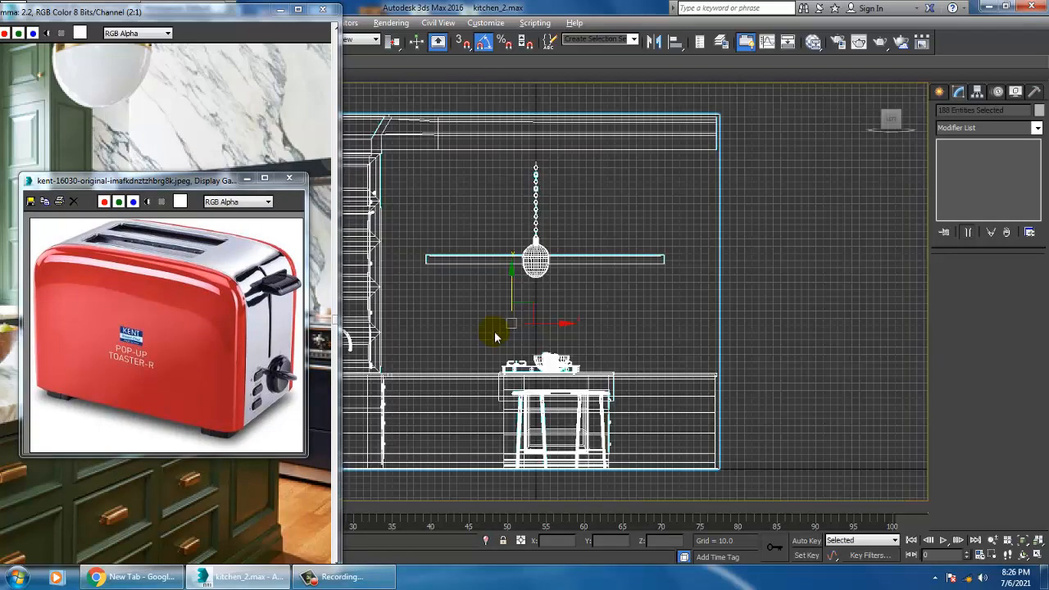
{"action": "middle_click_drag", "start_coordinate": [491, 328], "coordinate": [773, 328]}
{"action": "scroll", "coordinate": [620, 320], "scroll_direction": "down", "scroll_amount": 5}
{"action": "scroll", "coordinate": [620, 320], "scroll_direction": "up", "scroll_amount": 5}
{"action": "middle_click_drag", "start_coordinate": [620, 320], "coordinate": [448, 270]}
{"action": "scroll", "coordinate": [448, 270], "scroll_direction": "up", "scroll_amount": 3}
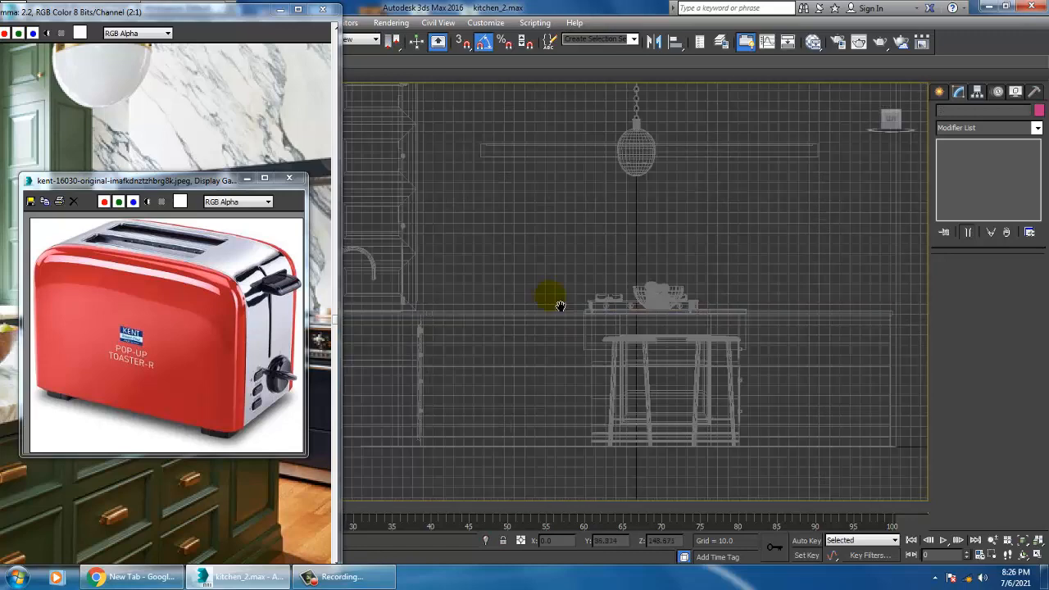
{"action": "middle_click_drag", "start_coordinate": [549, 300], "coordinate": [601, 328]}
{"action": "scroll", "coordinate": [601, 327], "scroll_direction": "up", "scroll_amount": 3}
{"action": "left_click", "coordinate": [940, 92]}
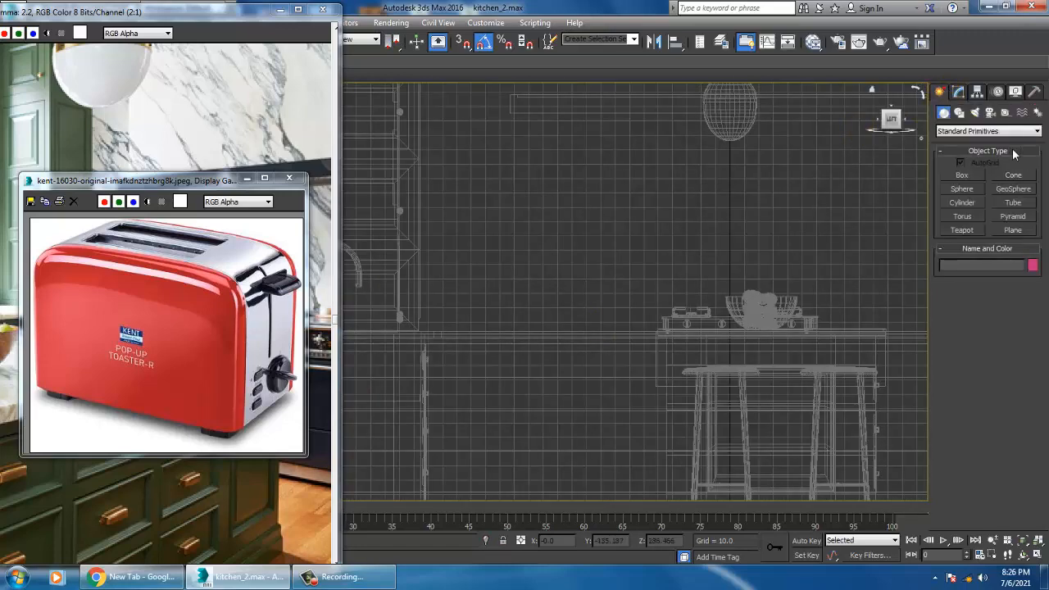
{"action": "left_click", "coordinate": [959, 113]}
{"action": "left_click", "coordinate": [1014, 186]}
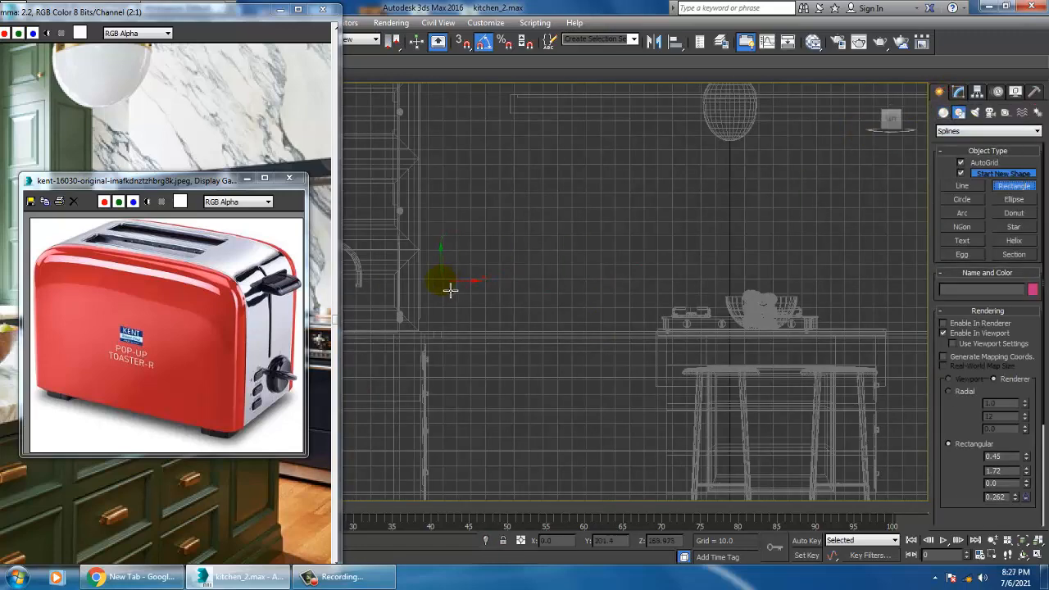
{"action": "left_click_drag", "start_coordinate": [444, 287], "coordinate": [533, 339]}
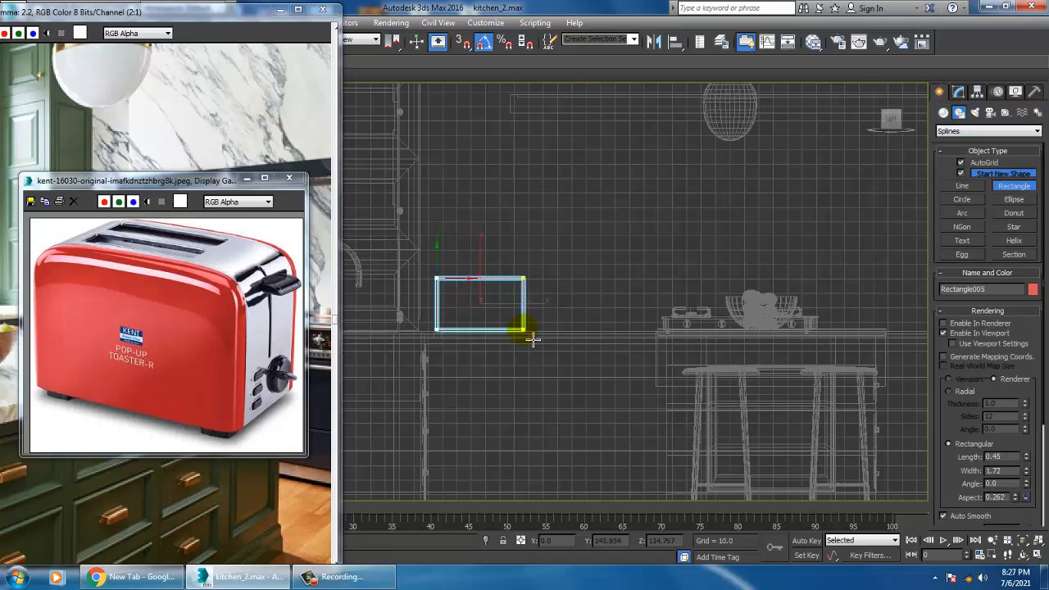
{"action": "right_click", "coordinate": [533, 339]}
Step: Disable viewport rendering for the toaster rectangle and convert it to an editable spline
{"action": "key", "text": "alt+w"}
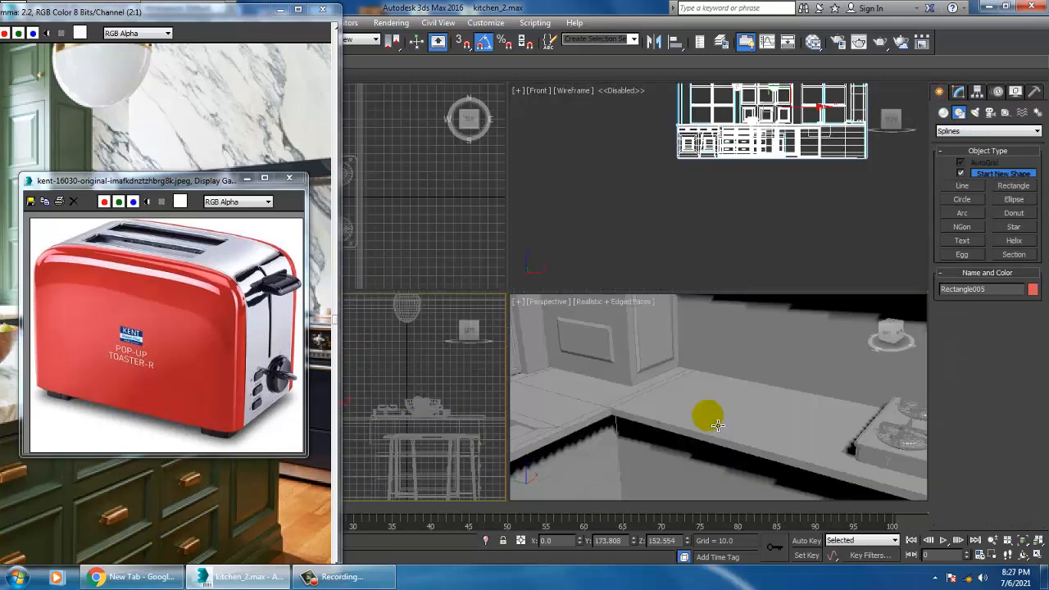
{"action": "key", "text": "alt+w"}
{"action": "scroll", "coordinate": [721, 394], "scroll_direction": "down", "scroll_amount": 3}
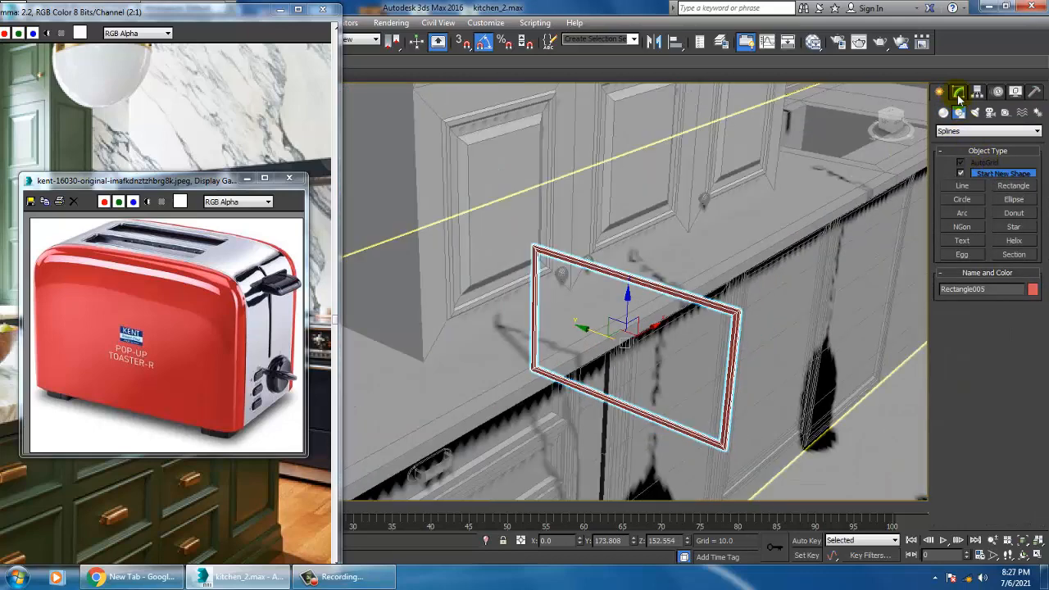
{"action": "left_click", "coordinate": [958, 92]}
{"action": "left_click", "coordinate": [955, 286]}
{"action": "middle_click_drag", "start_coordinate": [884, 230], "coordinate": [890, 253], "text": "alt"}
{"action": "right_click", "coordinate": [978, 145]}
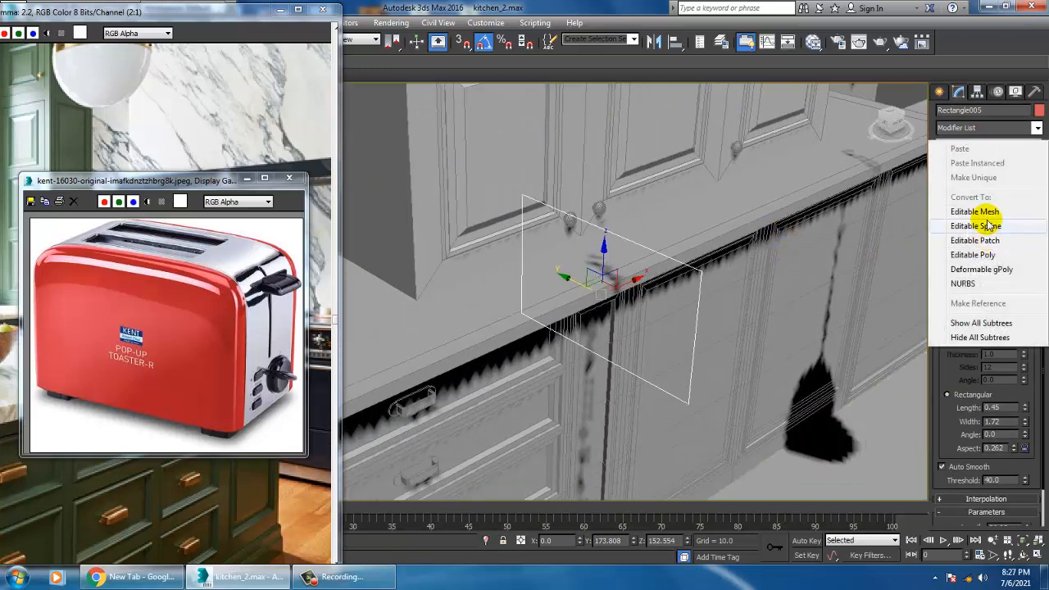
{"action": "left_click", "coordinate": [988, 227]}
Step: Fillet the two upper corners of the toaster profile by about 10.5
{"action": "key", "text": "1"}
{"action": "left_click_drag", "start_coordinate": [468, 166], "coordinate": [799, 456]}
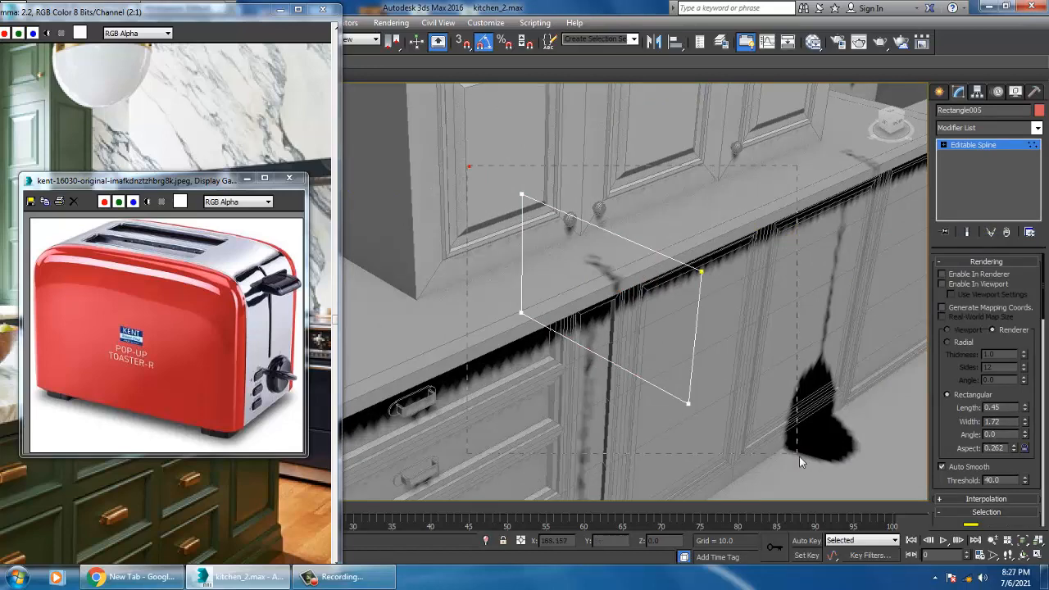
{"action": "left_click_drag", "start_coordinate": [967, 449], "coordinate": [946, 128]}
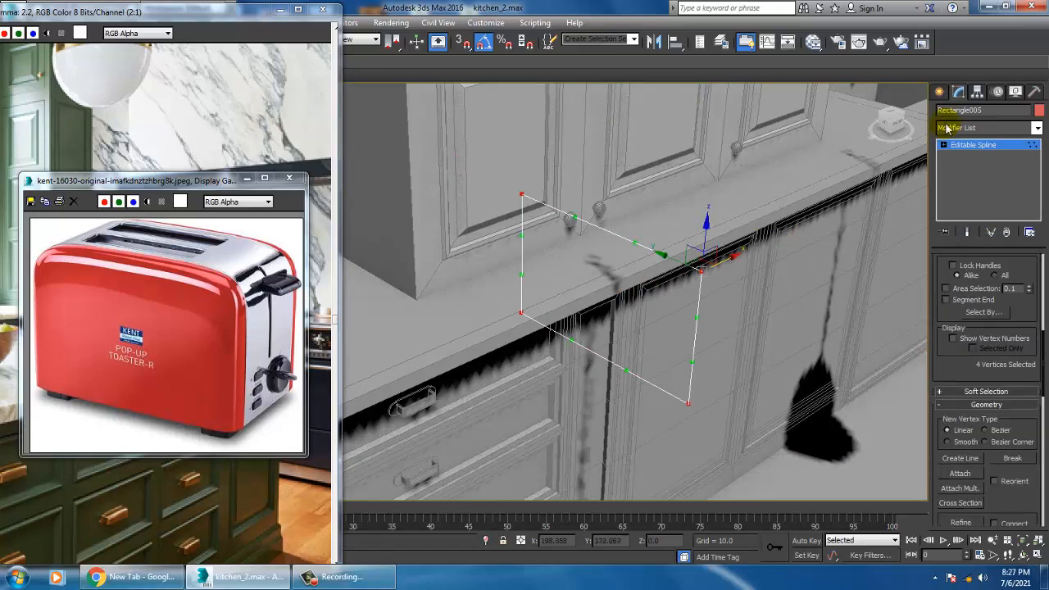
{"action": "left_click_drag", "start_coordinate": [949, 391], "coordinate": [975, 205]}
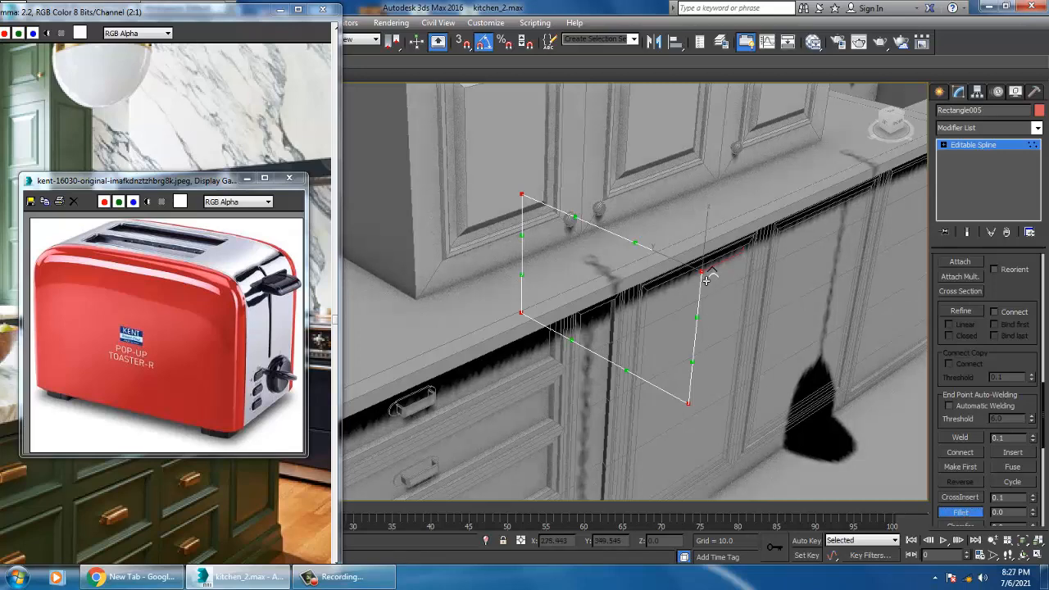
{"action": "left_click_drag", "start_coordinate": [704, 280], "coordinate": [662, 311]}
{"action": "middle_click_drag", "start_coordinate": [663, 312], "coordinate": [604, 265], "text": "alt"}
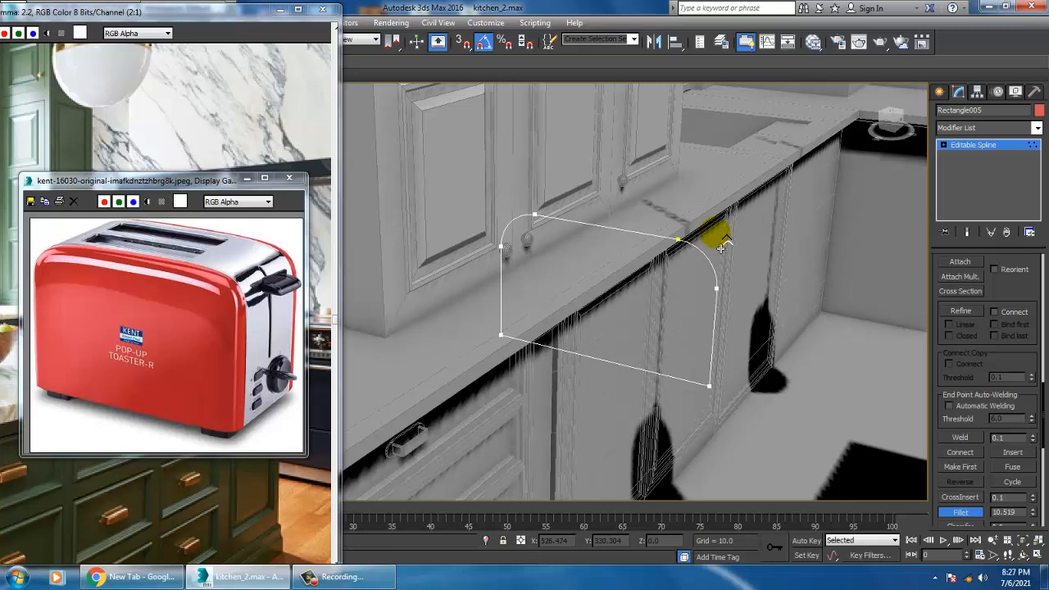
{"action": "left_click_drag", "start_coordinate": [720, 247], "coordinate": [710, 398]}
{"action": "middle_click_drag", "start_coordinate": [709, 398], "coordinate": [836, 289], "text": "alt"}
{"action": "left_click", "coordinate": [971, 147]}
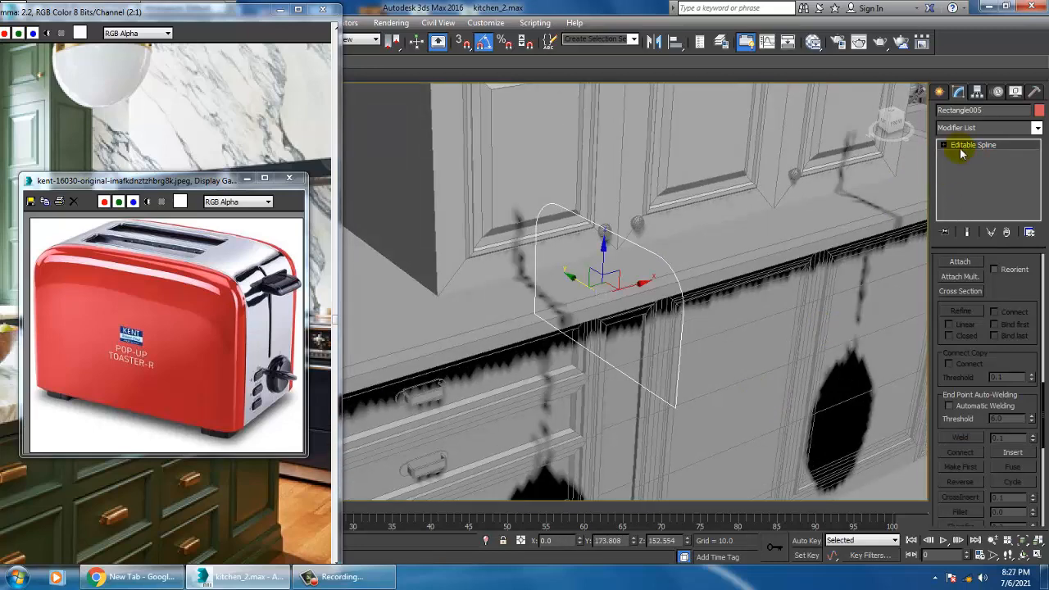
Step: Apply an Extrude modifier to the rounded profile with an amount of 21.5 to form the toaster body
{"action": "left_click", "coordinate": [973, 130]}
{"action": "key", "text": "e"}
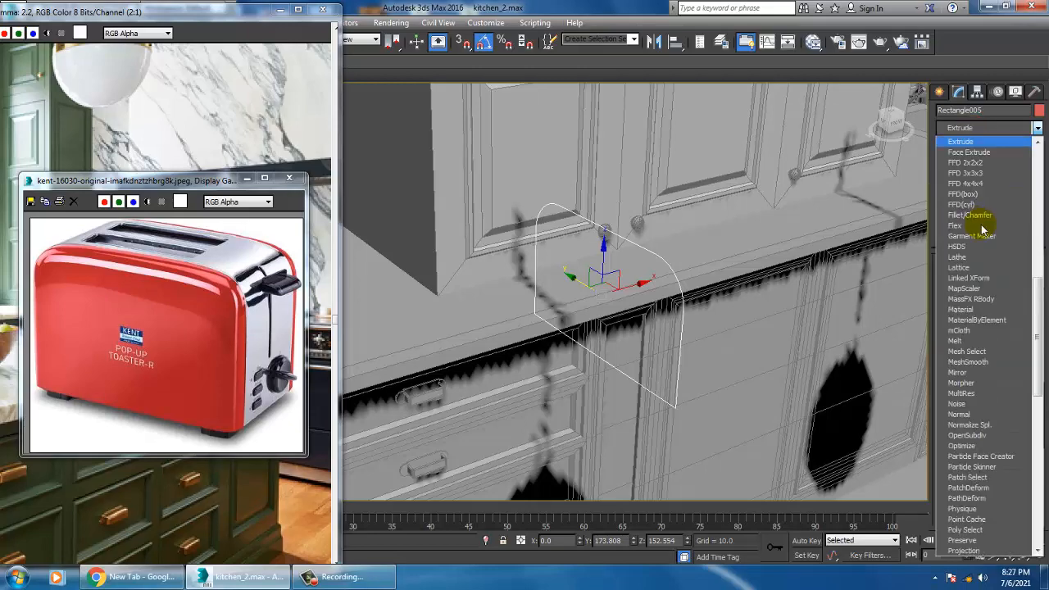
{"action": "key", "text": "Return"}
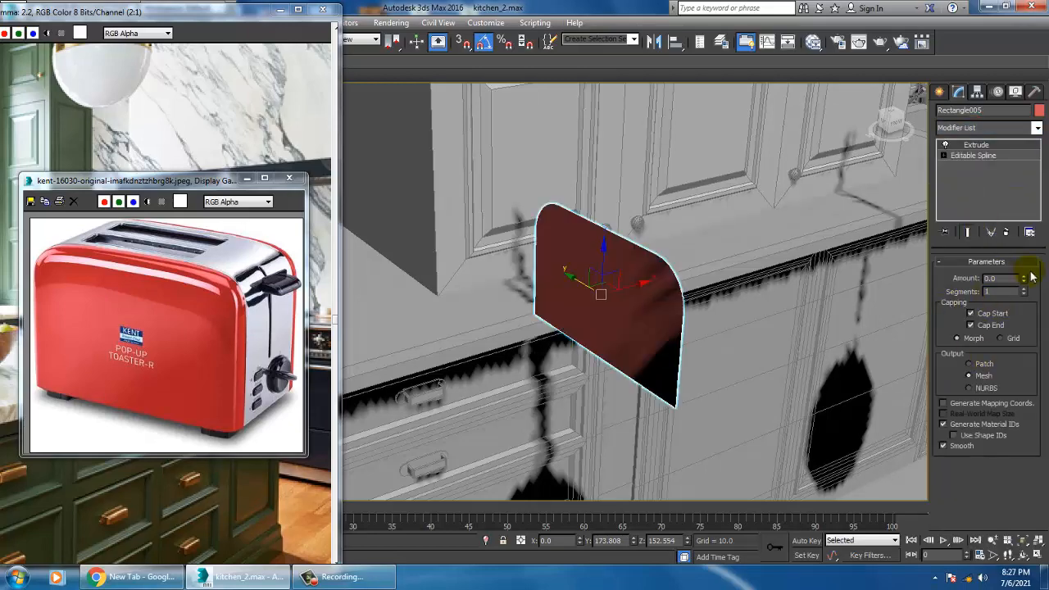
{"action": "left_click_drag", "start_coordinate": [1024, 281], "coordinate": [1024, 259]}
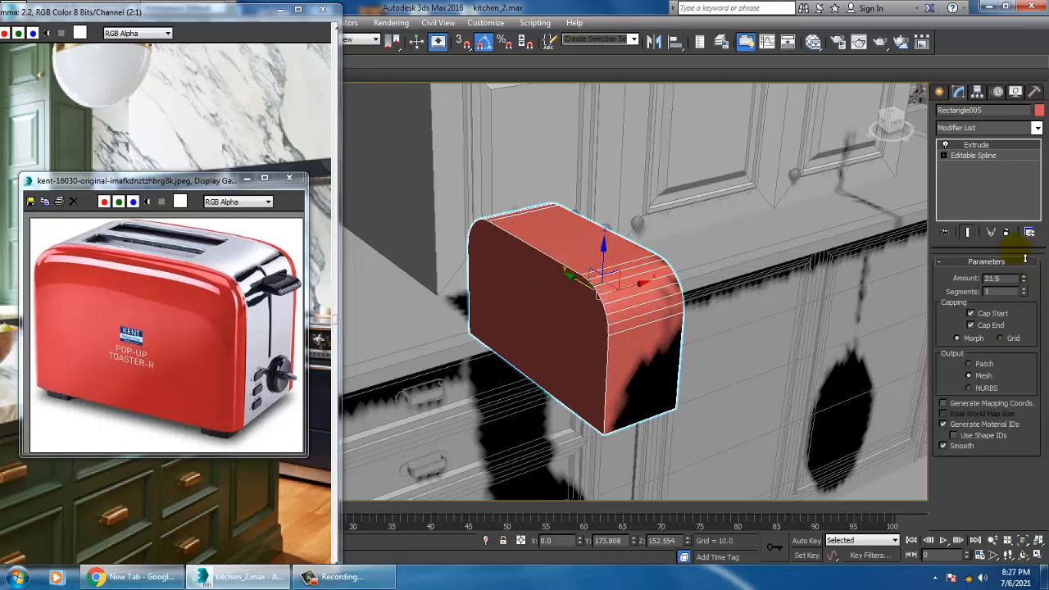
Step: Convert the extruded toaster body to an editable poly
{"action": "middle_click_drag", "start_coordinate": [772, 298], "coordinate": [789, 300], "text": "alt"}
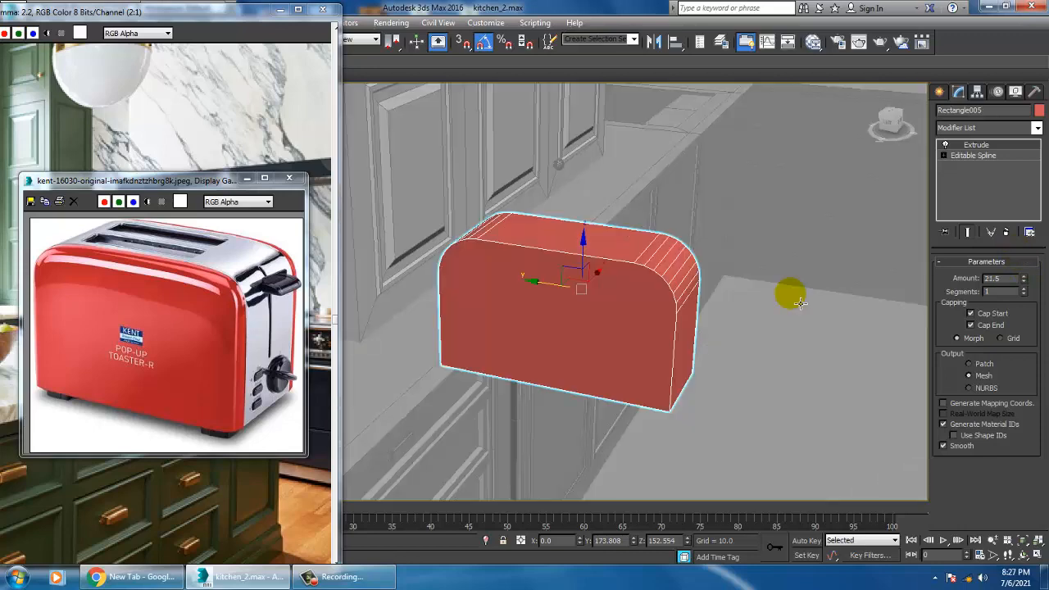
{"action": "right_click", "coordinate": [638, 297]}
{"action": "mouse_move", "coordinate": [697, 422]}
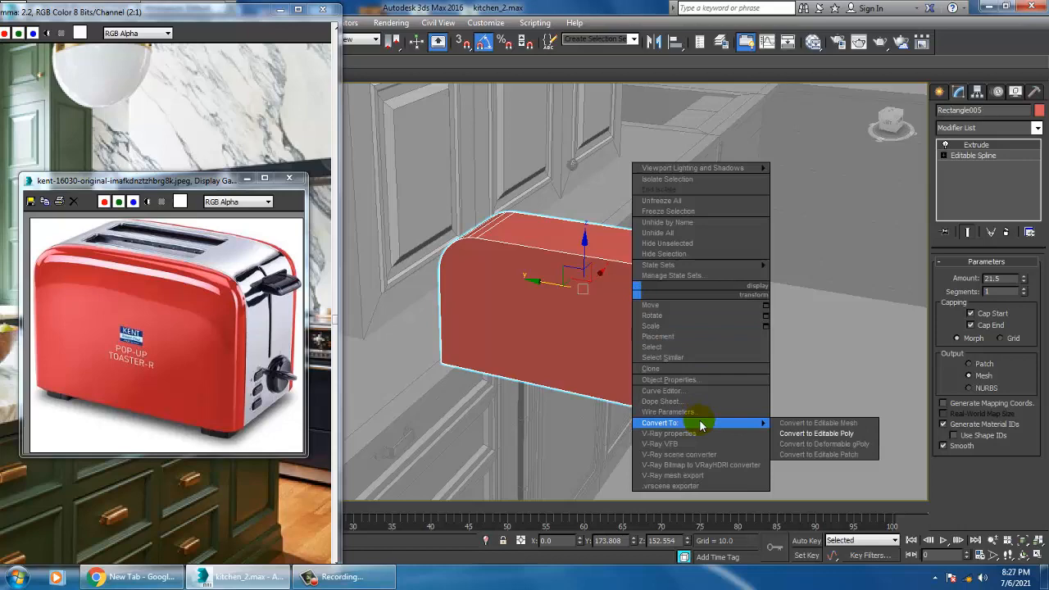
{"action": "left_click", "coordinate": [807, 432]}
{"action": "middle_click_drag", "start_coordinate": [822, 442], "coordinate": [692, 339], "text": "alt"}
Step: Connect the edges across the toaster body's thickness with 4 segments
{"action": "left_click", "coordinate": [975, 280]}
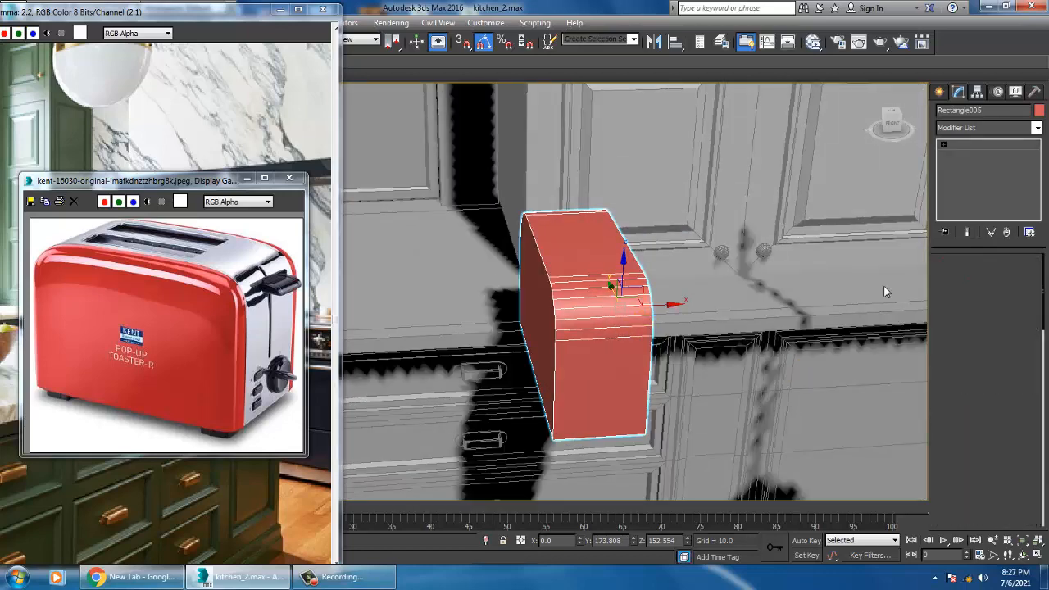
{"action": "middle_click_drag", "start_coordinate": [883, 285], "coordinate": [654, 295], "text": "alt"}
{"action": "left_click_drag", "start_coordinate": [571, 172], "coordinate": [596, 520]}
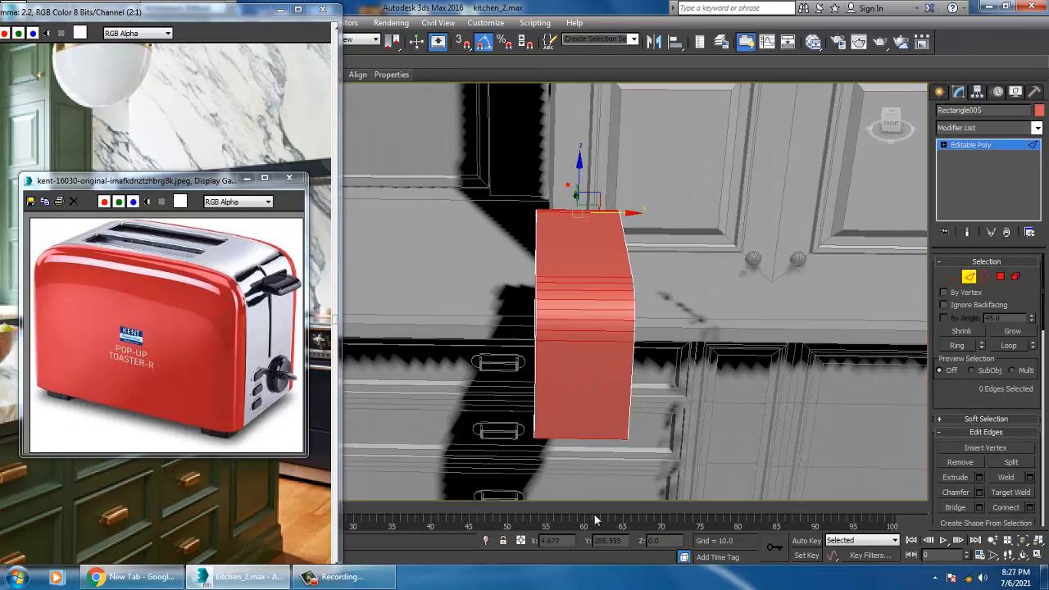
{"action": "scroll", "coordinate": [1034, 369], "scroll_direction": "down", "scroll_amount": 3}
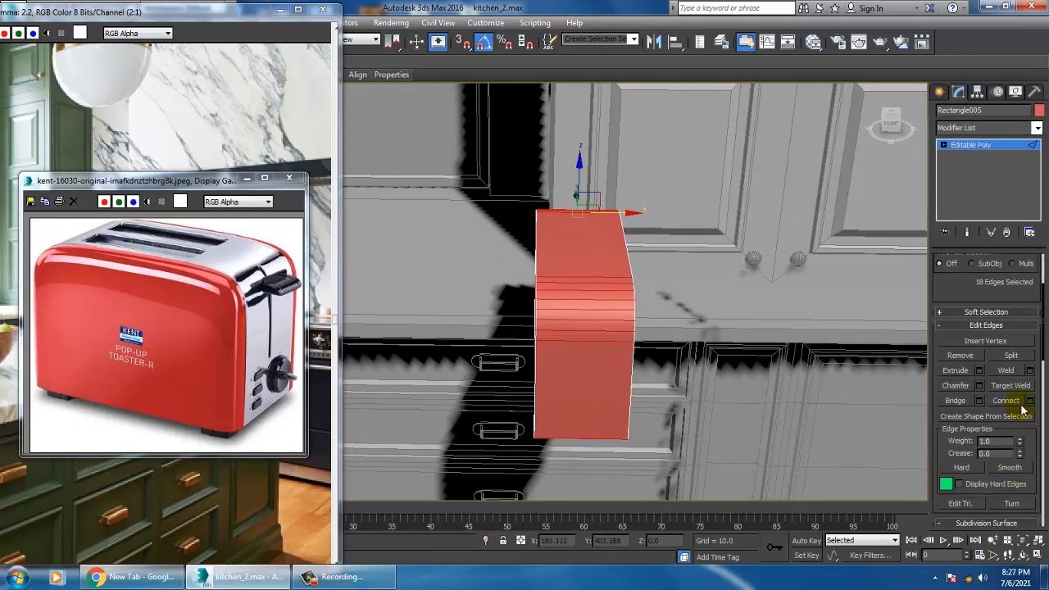
{"action": "left_click", "coordinate": [1029, 400]}
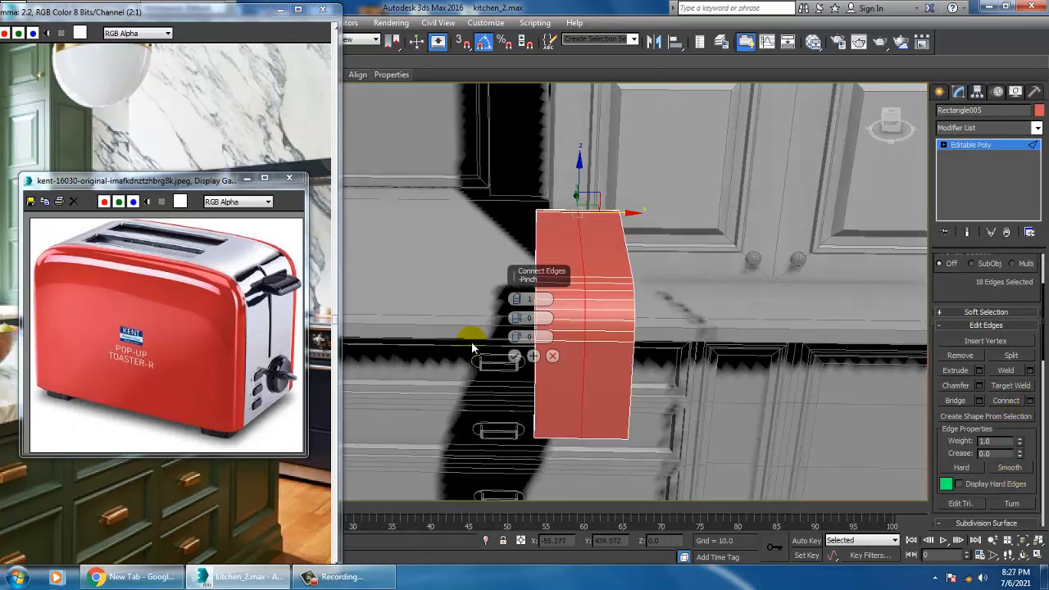
{"action": "left_click", "coordinate": [518, 298]}
{"action": "left_click", "coordinate": [517, 298]}
{"action": "left_click", "coordinate": [518, 298]}
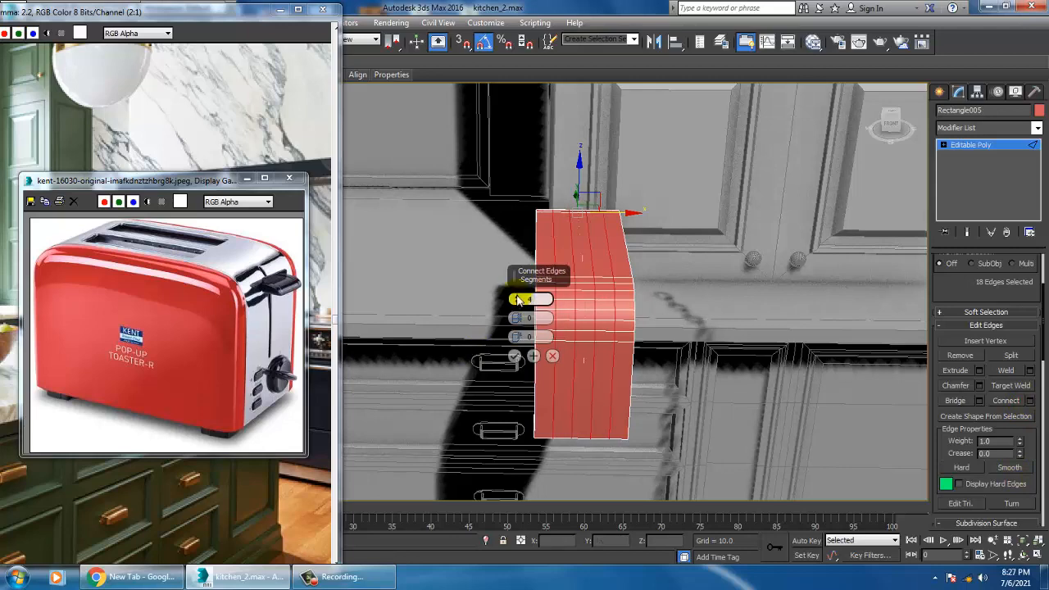
{"action": "left_click", "coordinate": [515, 357]}
Step: Connect the lengthwise top and bottom edges of the toaster body with 2 segments and a pinch of 69
{"action": "middle_click_drag", "start_coordinate": [606, 246], "coordinate": [714, 245], "text": "alt"}
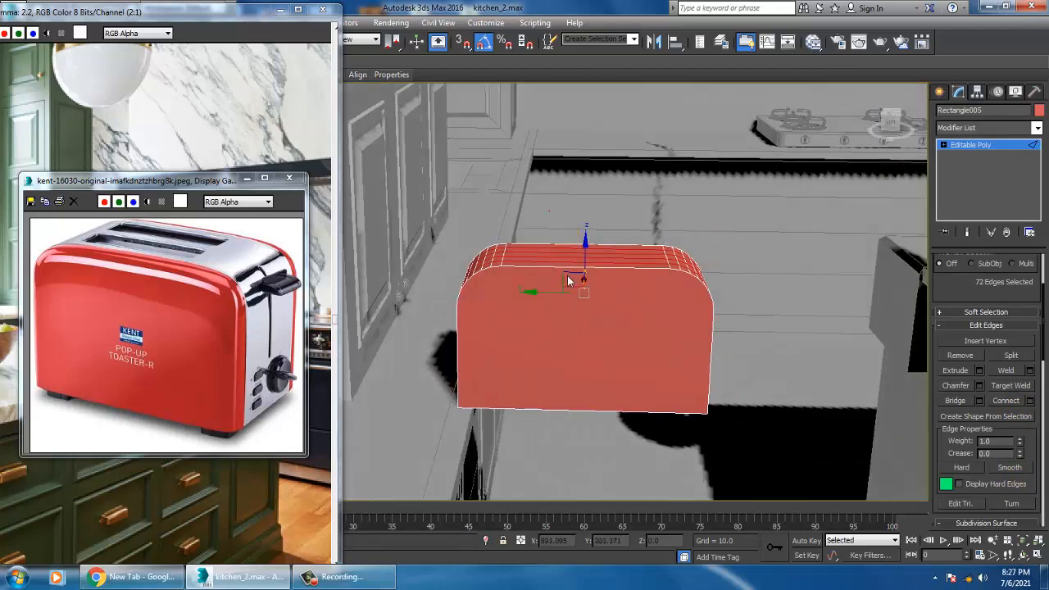
{"action": "left_click_drag", "start_coordinate": [568, 276], "coordinate": [610, 491]}
{"action": "left_click", "coordinate": [1030, 400]}
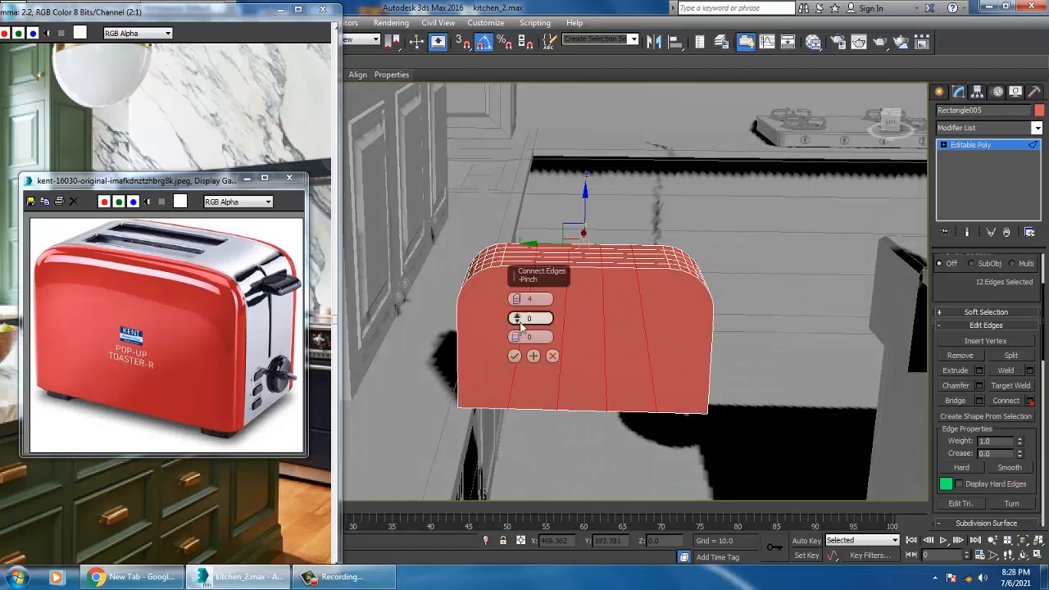
{"action": "left_click", "coordinate": [518, 303]}
{"action": "left_click_drag", "start_coordinate": [520, 310], "coordinate": [518, 313]}
{"action": "left_click_drag", "start_coordinate": [489, 146], "coordinate": [480, 131]}
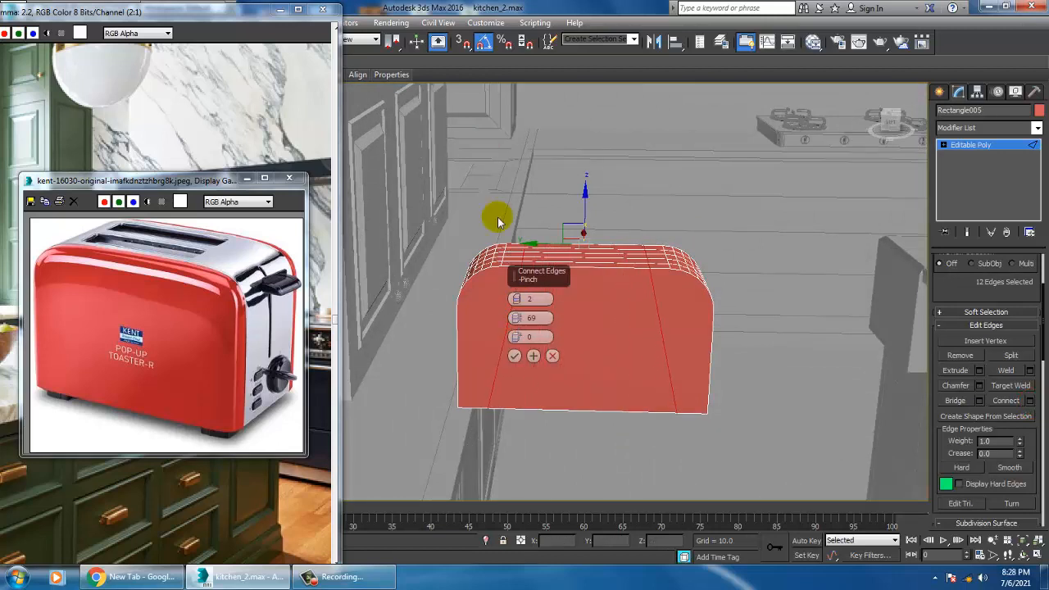
{"action": "left_click", "coordinate": [514, 356]}
Step: Select the two long slot polygons on the toaster's top face and change the toaster's object color to light grey
{"action": "middle_click_drag", "start_coordinate": [656, 317], "coordinate": [613, 325], "text": "alt"}
{"action": "key", "text": "4"}
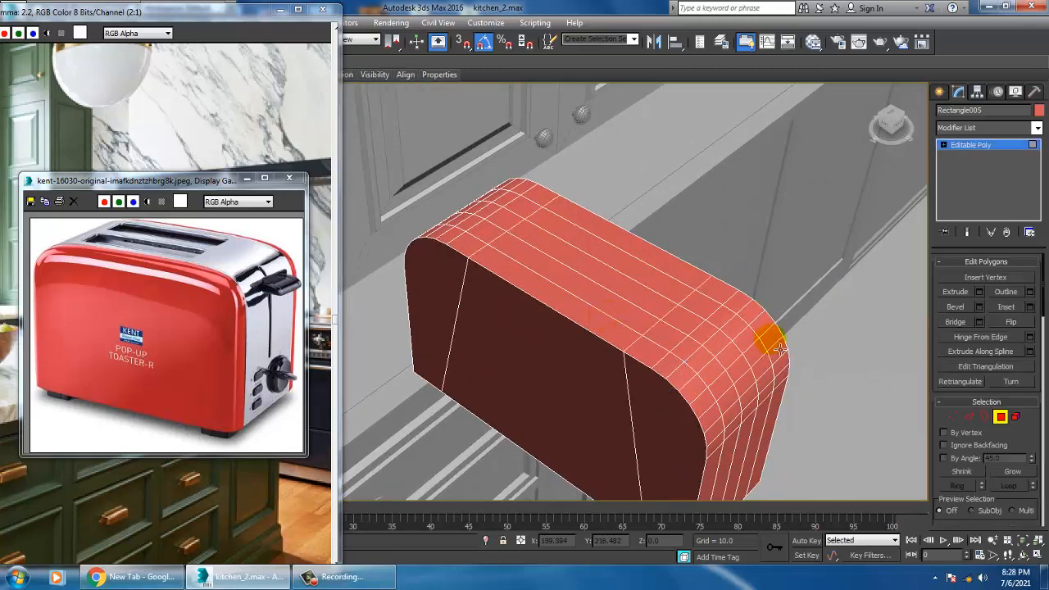
{"action": "left_click", "coordinate": [643, 322]}
{"action": "left_click", "coordinate": [665, 291], "text": "ctrl"}
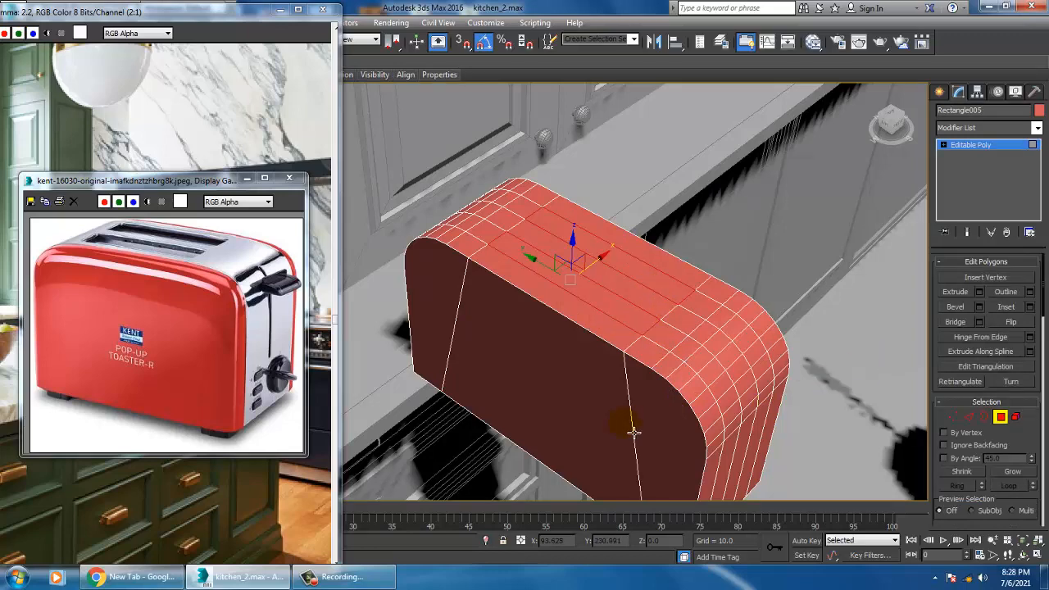
{"action": "key", "text": "F3"}
{"action": "key", "text": "F2"}
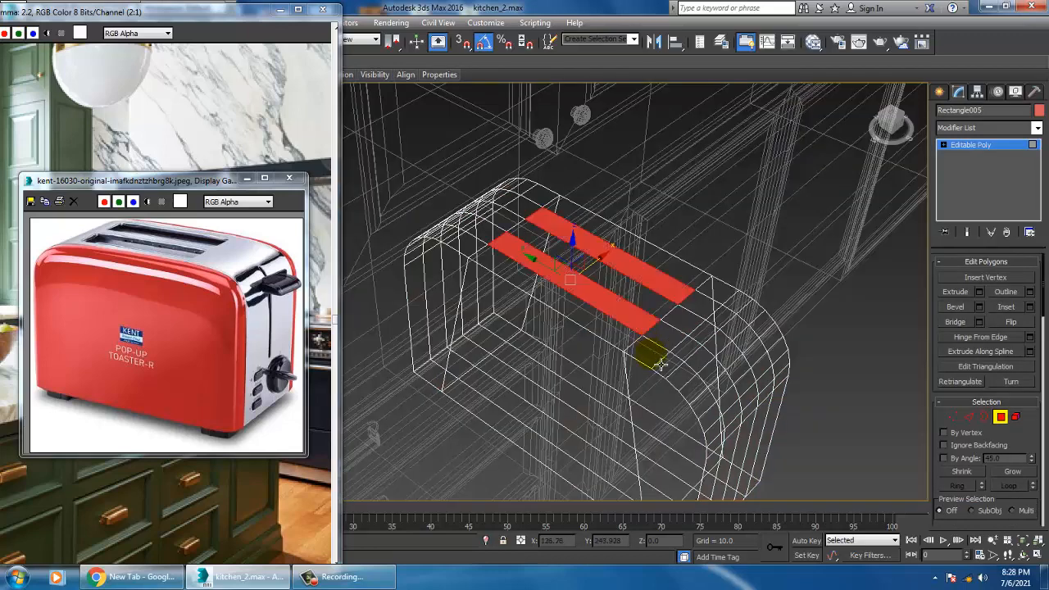
{"action": "key", "text": "F3"}
{"action": "middle_click_drag", "start_coordinate": [715, 354], "coordinate": [702, 345], "text": "alt"}
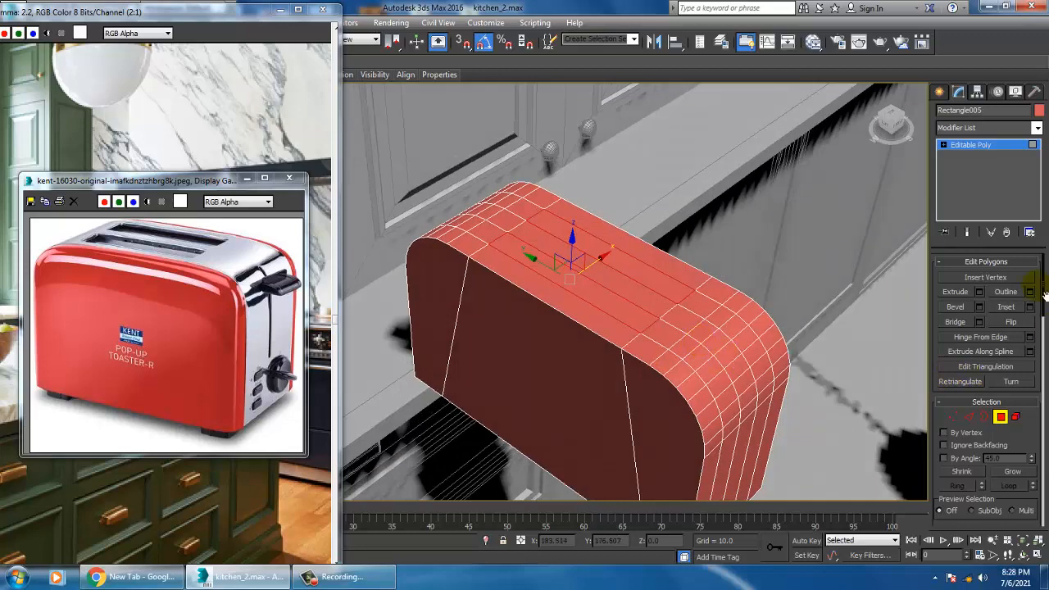
{"action": "left_click", "coordinate": [1039, 110]}
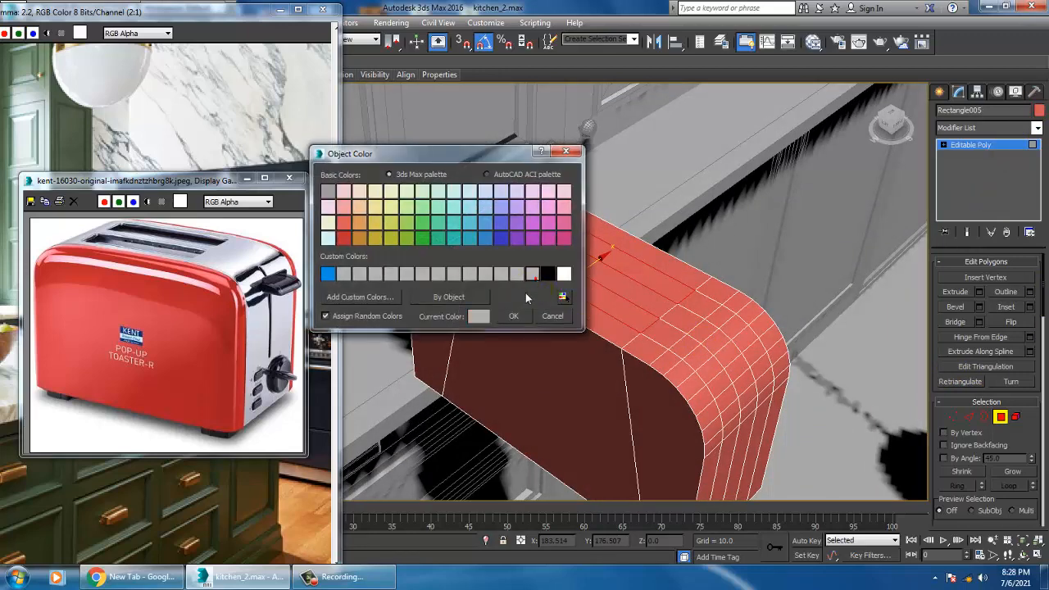
{"action": "left_click", "coordinate": [513, 315]}
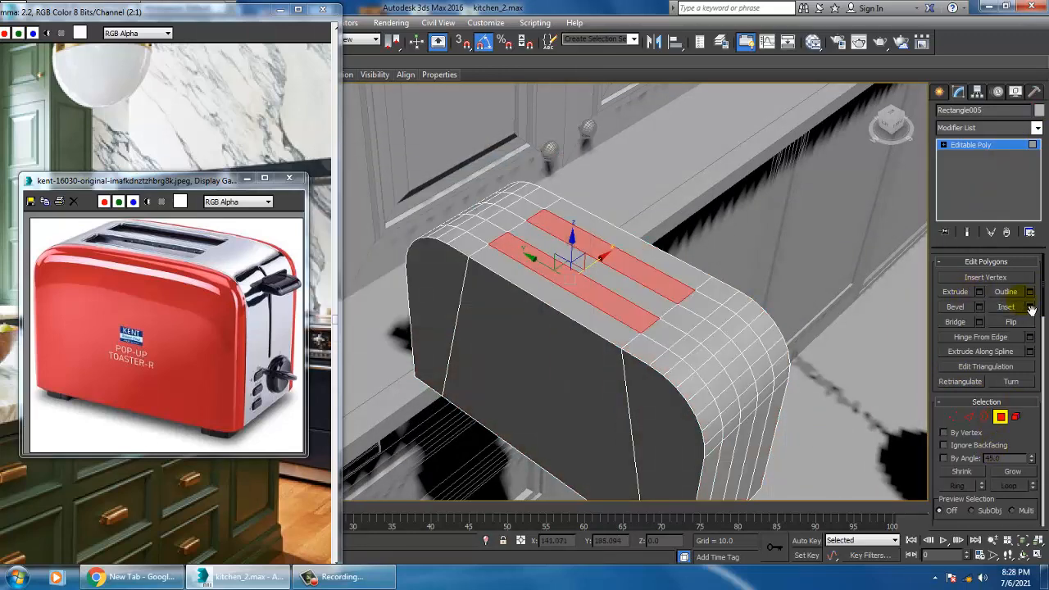
{"action": "left_click", "coordinate": [978, 293]}
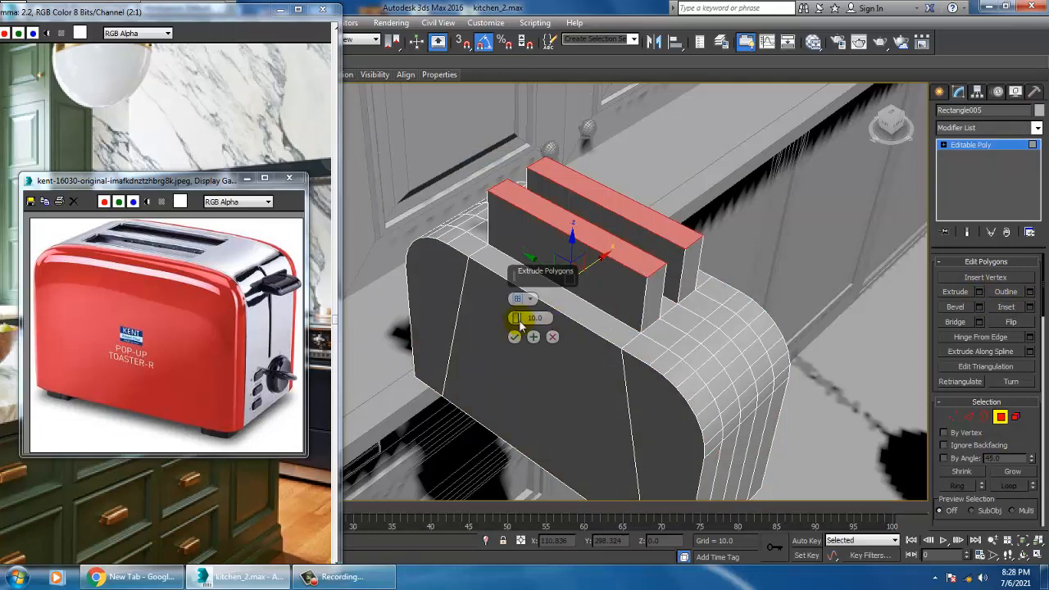
{"action": "left_click_drag", "start_coordinate": [522, 318], "coordinate": [571, 417]}
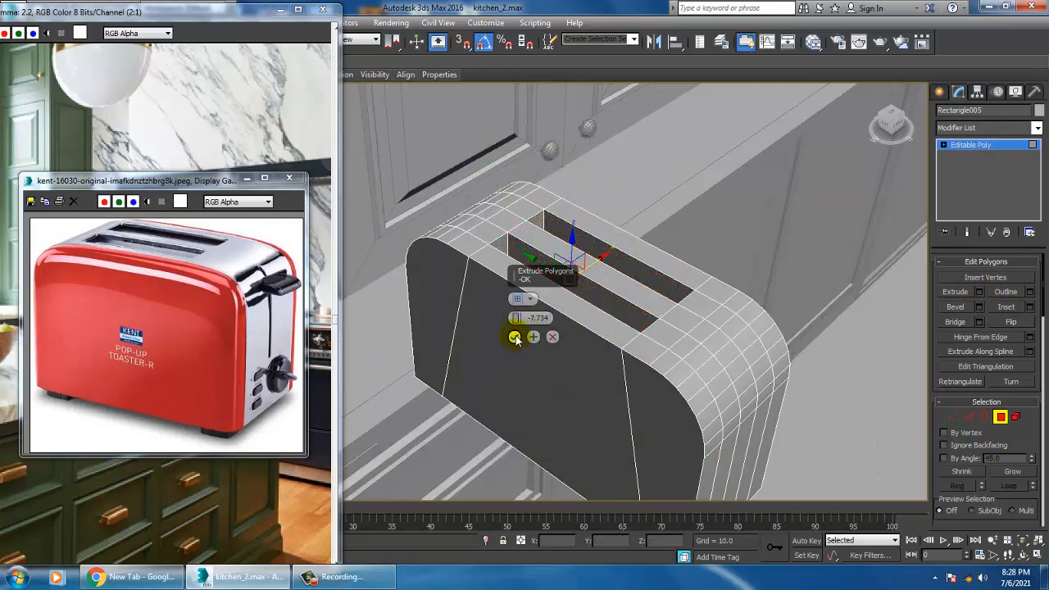
{"action": "left_click", "coordinate": [553, 336]}
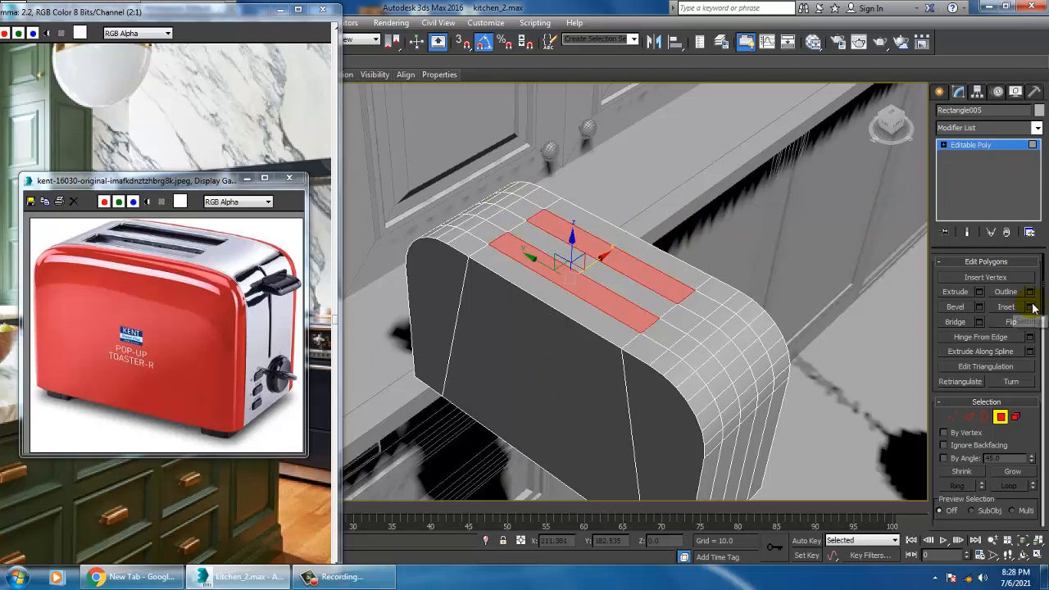
Step: Inset the two slot polygons slightly and extrude them down into the toaster body
{"action": "left_click", "coordinate": [1030, 306]}
{"action": "left_click_drag", "start_coordinate": [517, 318], "coordinate": [517, 321]}
{"action": "left_click", "coordinate": [515, 338]}
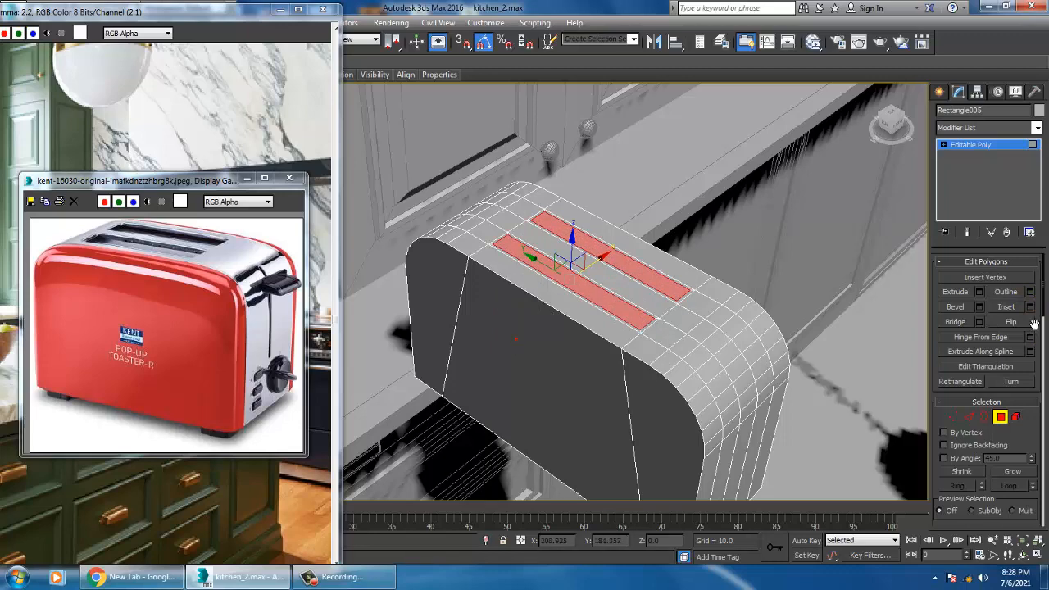
{"action": "left_click", "coordinate": [980, 292]}
{"action": "left_click", "coordinate": [516, 337]}
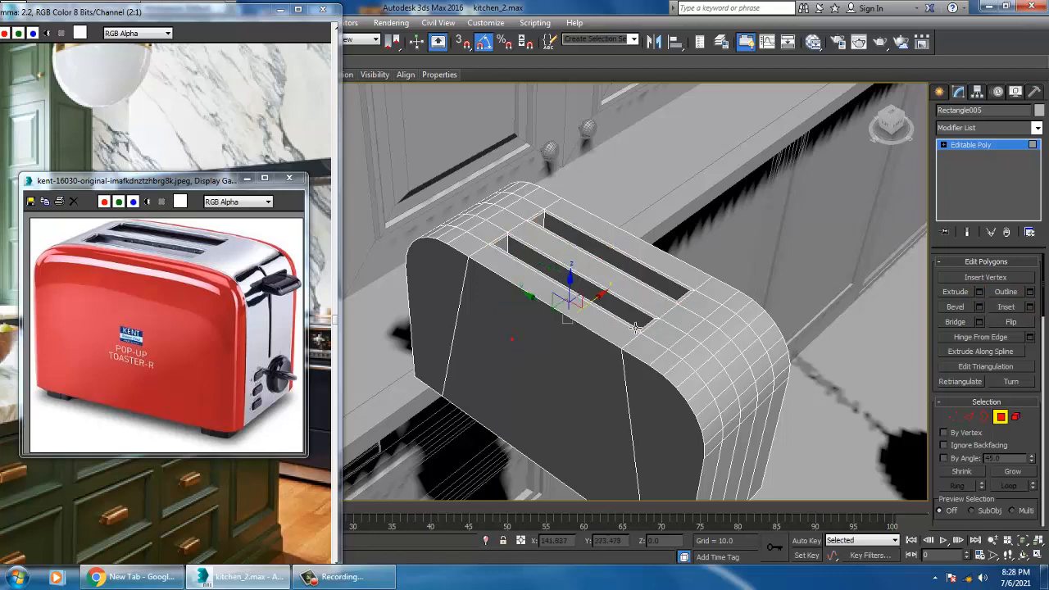
Step: Deepen the bread slots by lowering their floor polygons close to the toaster's base
{"action": "middle_click_drag", "start_coordinate": [544, 323], "coordinate": [611, 302], "text": "alt"}
{"action": "key", "text": "F3"}
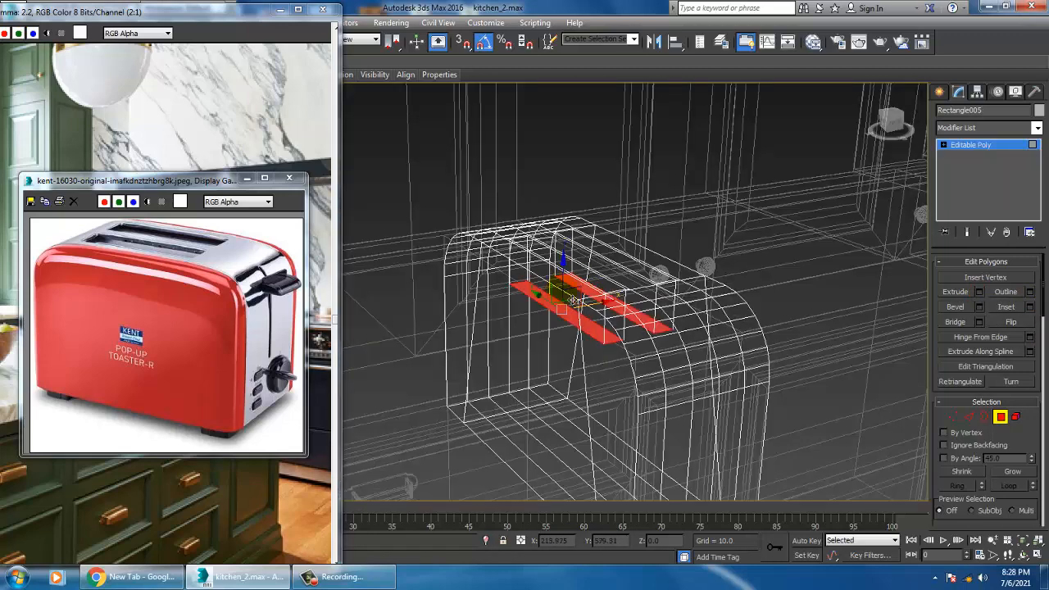
{"action": "left_click_drag", "start_coordinate": [575, 282], "coordinate": [599, 399]}
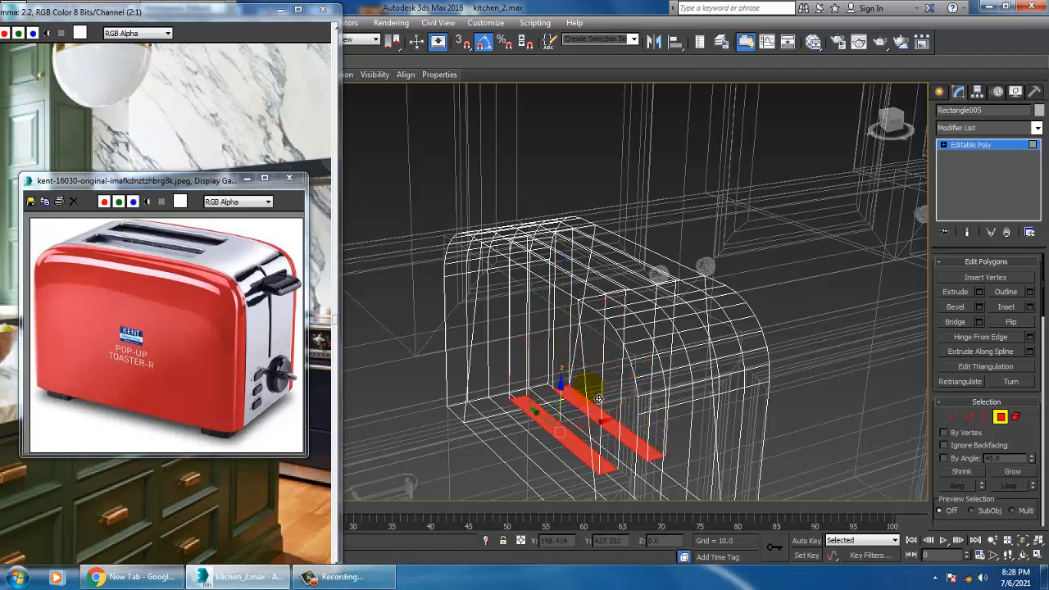
{"action": "key", "text": "F3"}
{"action": "mouse_move", "coordinate": [636, 363]}
{"action": "middle_mouse_down", "text": "alt"}
{"action": "mouse_move", "coordinate": [581, 284]}
{"action": "mouse_move", "coordinate": [632, 271]}
{"action": "mouse_move", "coordinate": [665, 241]}
{"action": "mouse_move", "coordinate": [723, 257]}
{"action": "mouse_move", "coordinate": [681, 264]}
{"action": "mouse_move", "coordinate": [754, 265]}
{"action": "mouse_move", "coordinate": [718, 255]}
{"action": "mouse_move", "coordinate": [742, 269]}
{"action": "middle_mouse_up", "text": "alt"}
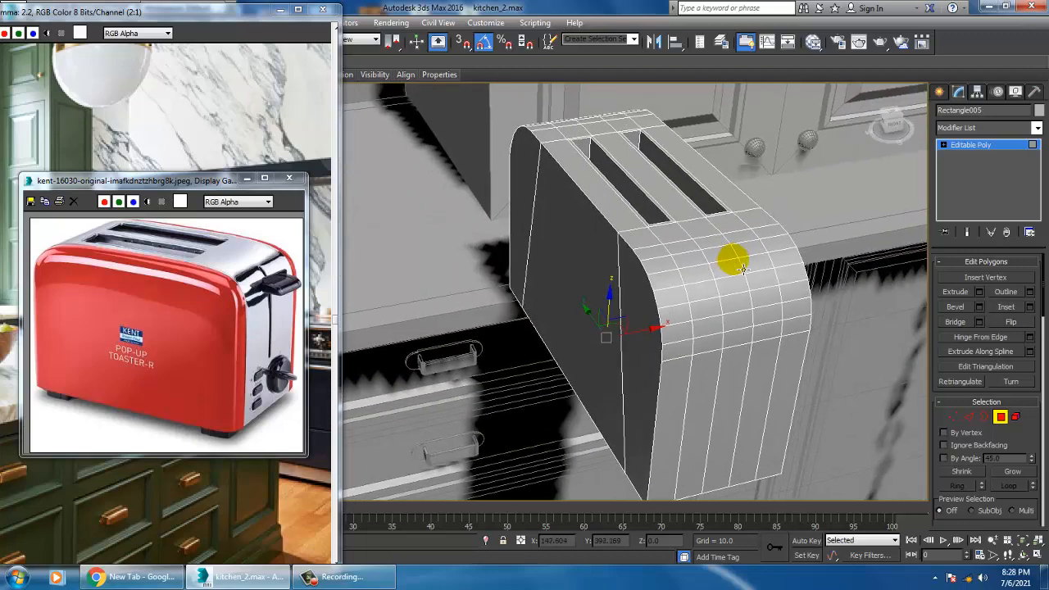
Step: In an orthographic side view, move the bottom vertices of the first slanted side edge in line with the near end of the slots
{"action": "left_click_drag", "start_coordinate": [655, 355], "coordinate": [692, 283], "text": "alt"}
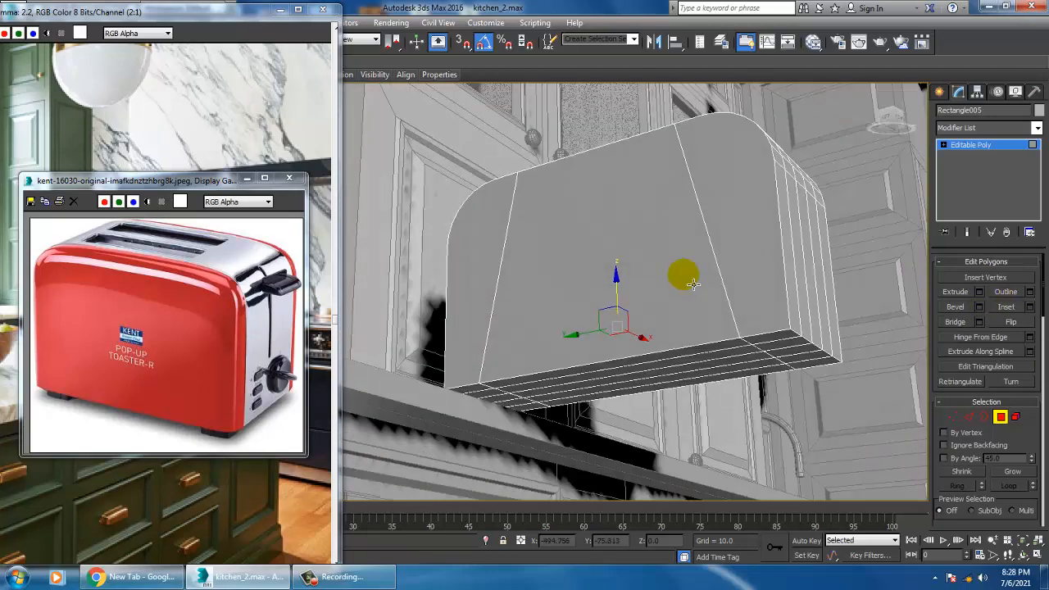
{"action": "middle_click_drag", "start_coordinate": [693, 285], "coordinate": [732, 311], "text": "alt"}
{"action": "key", "text": "alt+w"}
{"action": "middle_click_drag", "start_coordinate": [782, 225], "coordinate": [622, 216]}
{"action": "middle_click_drag", "start_coordinate": [470, 400], "coordinate": [456, 405]}
{"action": "key", "text": "alt+w"}
{"action": "key", "text": "z"}
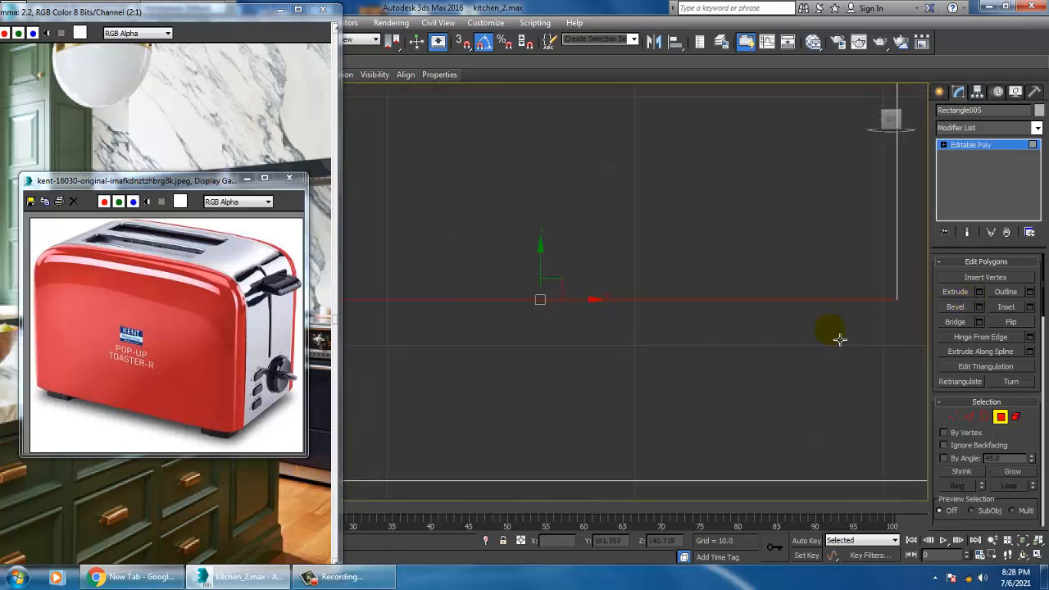
{"action": "scroll", "coordinate": [837, 343], "scroll_direction": "down", "scroll_amount": 5}
{"action": "key", "text": "1"}
{"action": "middle_click_drag", "start_coordinate": [623, 373], "coordinate": [602, 364]}
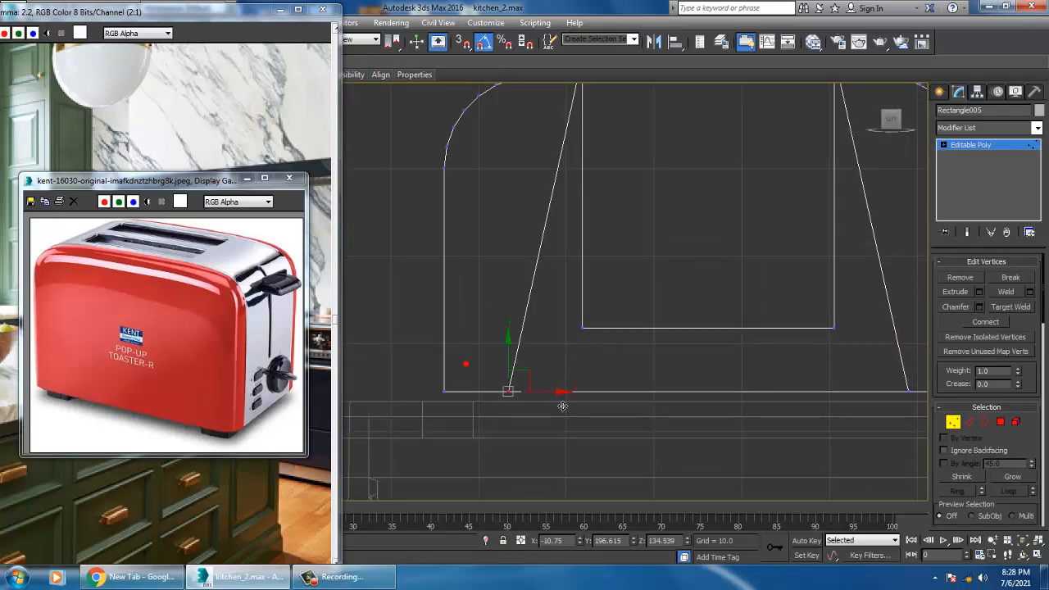
{"action": "left_click_drag", "start_coordinate": [562, 405], "coordinate": [634, 396]}
Step: Move the bottom vertices of the other slanted side edge in line with the opposite slot end and return to the perspective view
{"action": "middle_click_drag", "start_coordinate": [768, 368], "coordinate": [576, 366]}
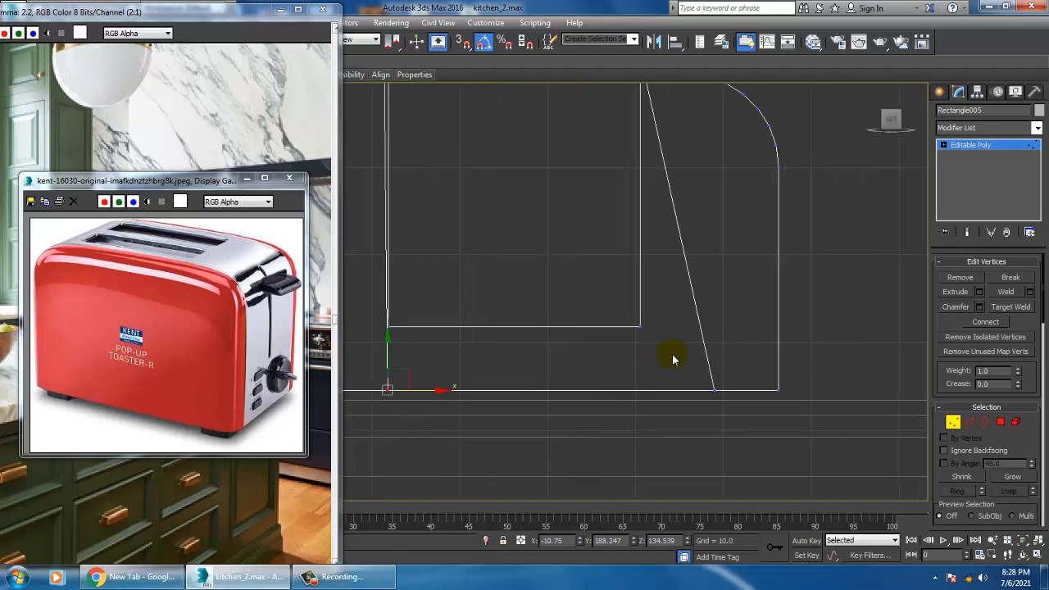
{"action": "left_click_drag", "start_coordinate": [748, 407], "coordinate": [692, 401]}
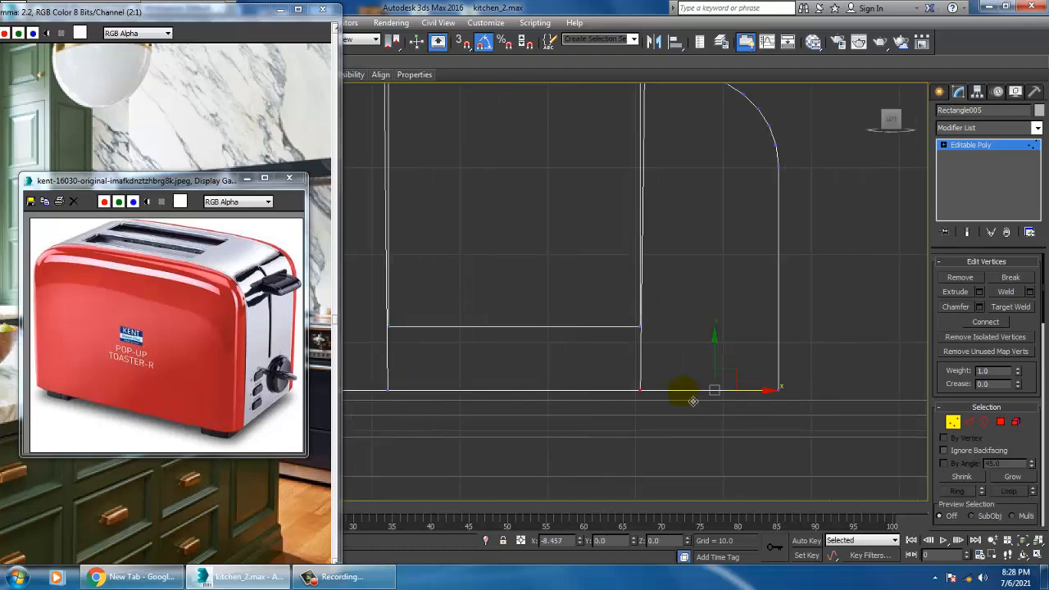
{"action": "key", "text": "alt+w"}
{"action": "middle_click", "coordinate": [765, 358]}
{"action": "key", "text": "alt+2"}
{"action": "key", "text": "alt+w"}
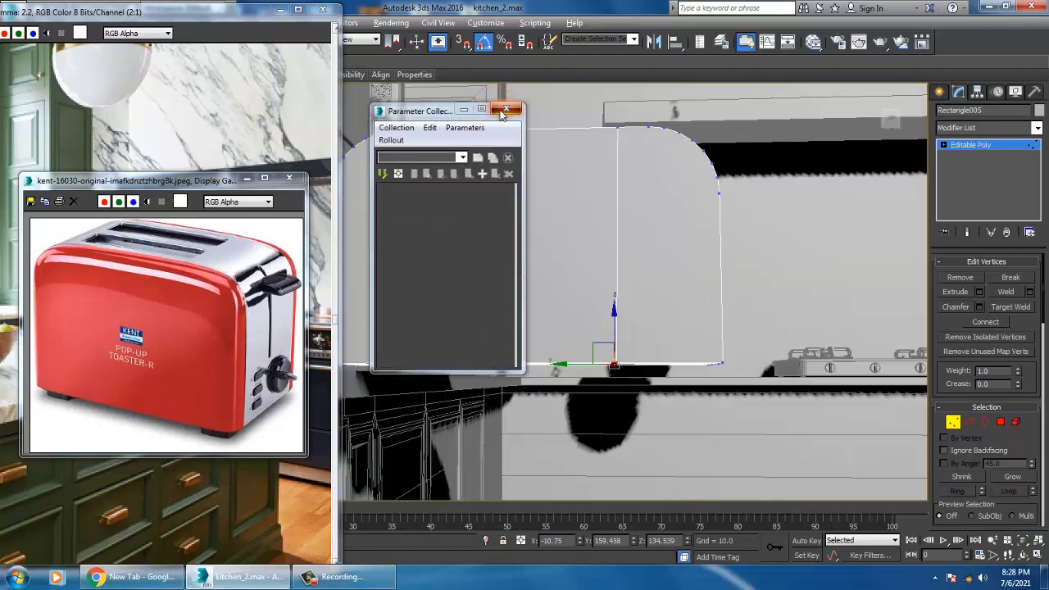
{"action": "left_click", "coordinate": [499, 109]}
Step: Select the vertical edges on both ends of the toaster body and connect them with one segment
{"action": "middle_click_drag", "start_coordinate": [700, 323], "coordinate": [656, 299], "text": "alt"}
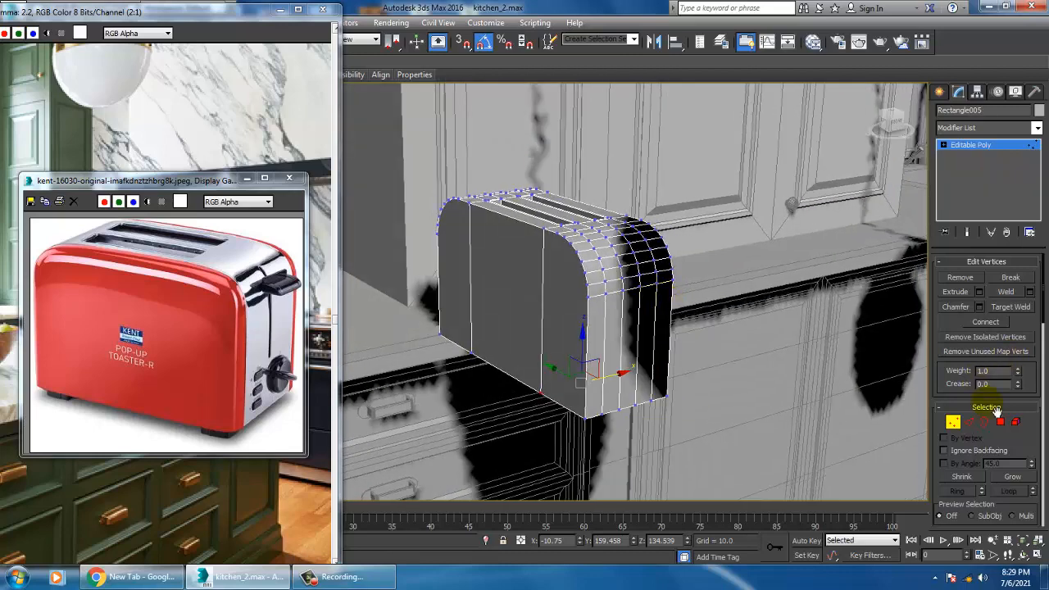
{"action": "left_click", "coordinate": [970, 423]}
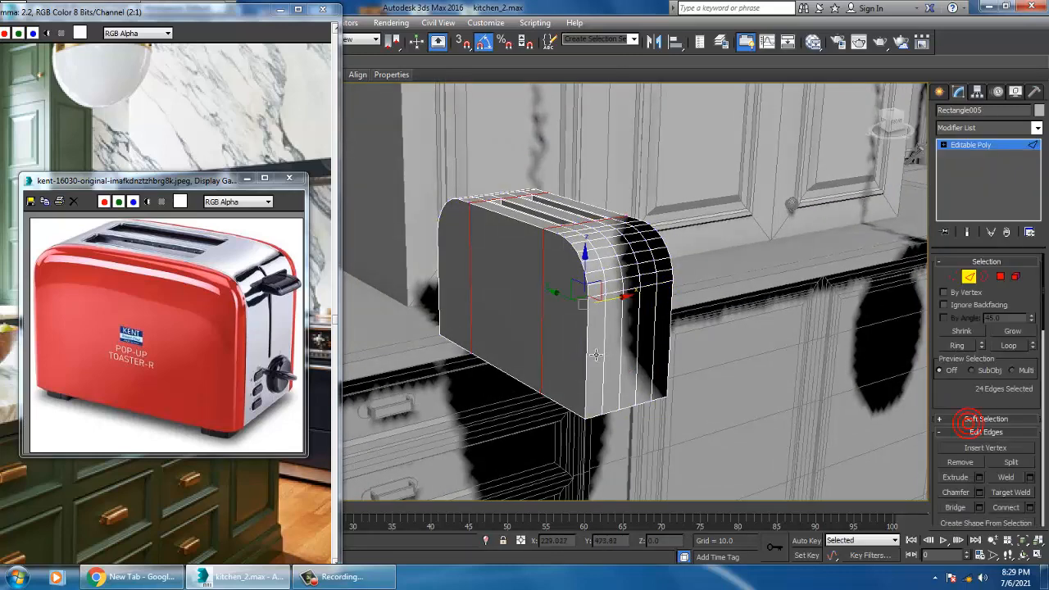
{"action": "left_click", "coordinate": [596, 354]}
{"action": "key", "text": "alt+r"}
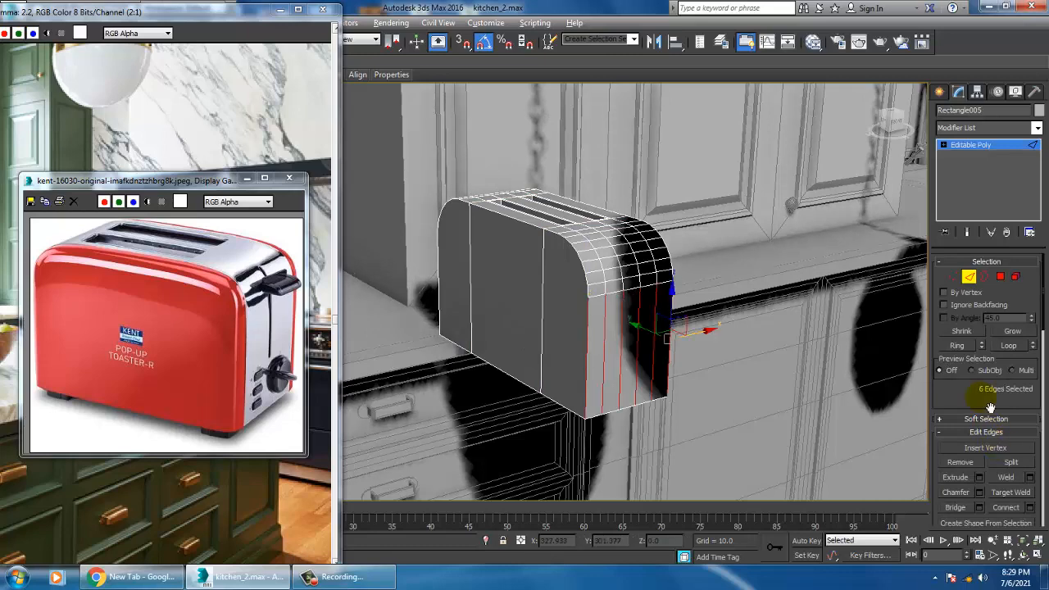
{"action": "scroll", "coordinate": [990, 407], "scroll_direction": "down", "scroll_amount": 2}
{"action": "left_click", "coordinate": [1029, 477]}
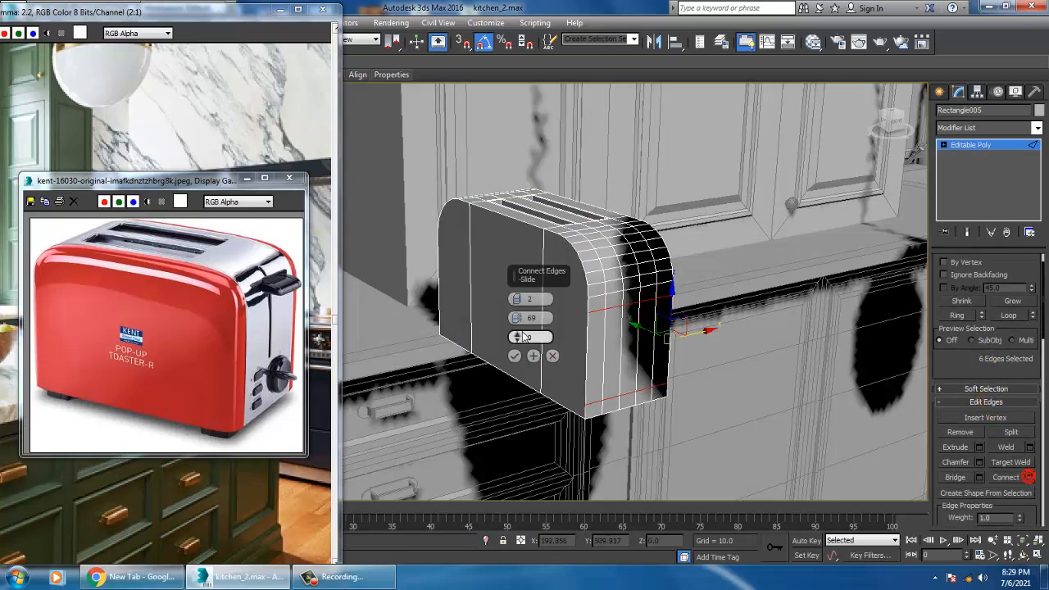
{"action": "left_click", "coordinate": [552, 358]}
{"action": "middle_click_drag", "start_coordinate": [618, 341], "coordinate": [721, 327], "text": "alt"}
{"action": "left_click", "coordinate": [452, 387], "text": "ctrl"}
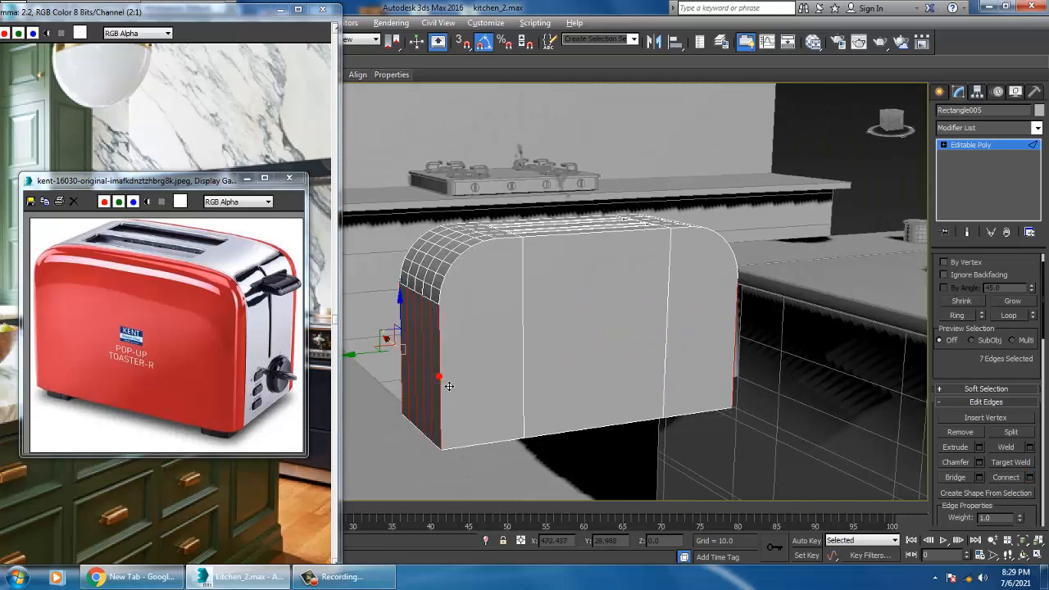
{"action": "middle_click_drag", "start_coordinate": [451, 387], "coordinate": [680, 371], "text": "alt"}
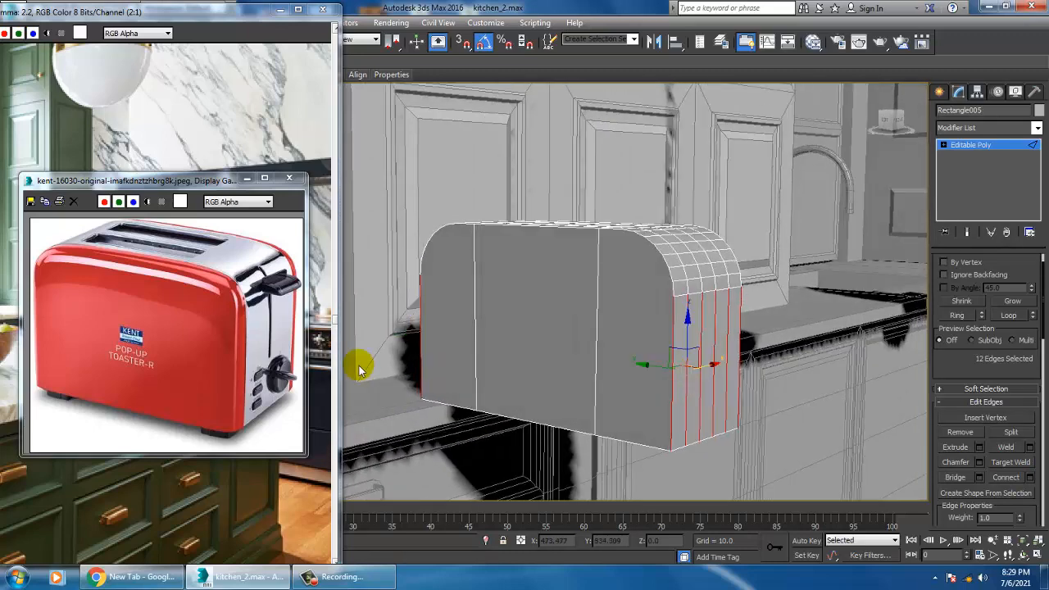
{"action": "left_click", "coordinate": [1030, 478]}
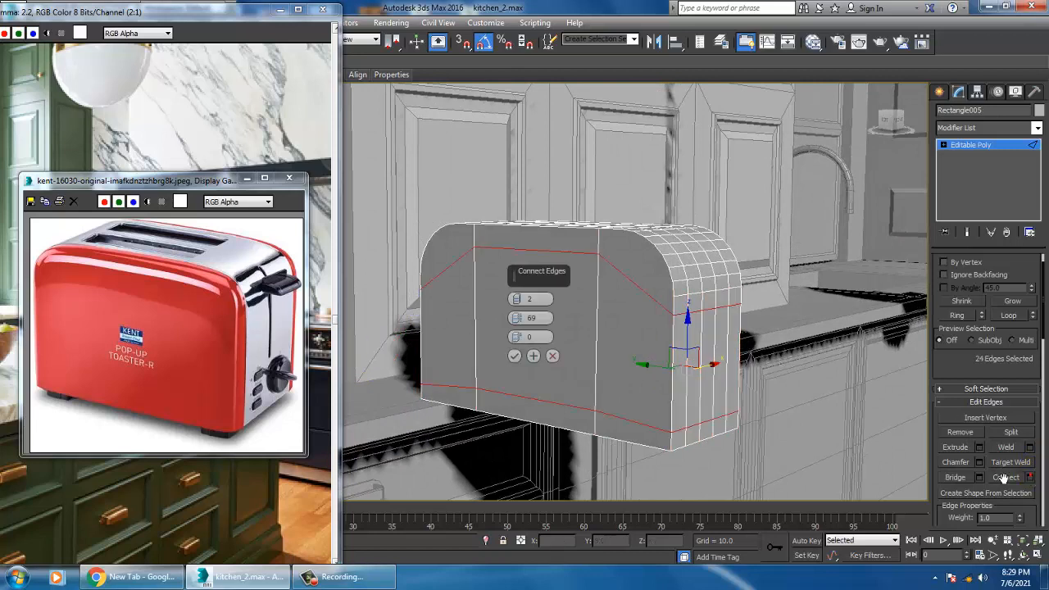
{"action": "left_click", "coordinate": [517, 302]}
{"action": "left_click", "coordinate": [515, 358]}
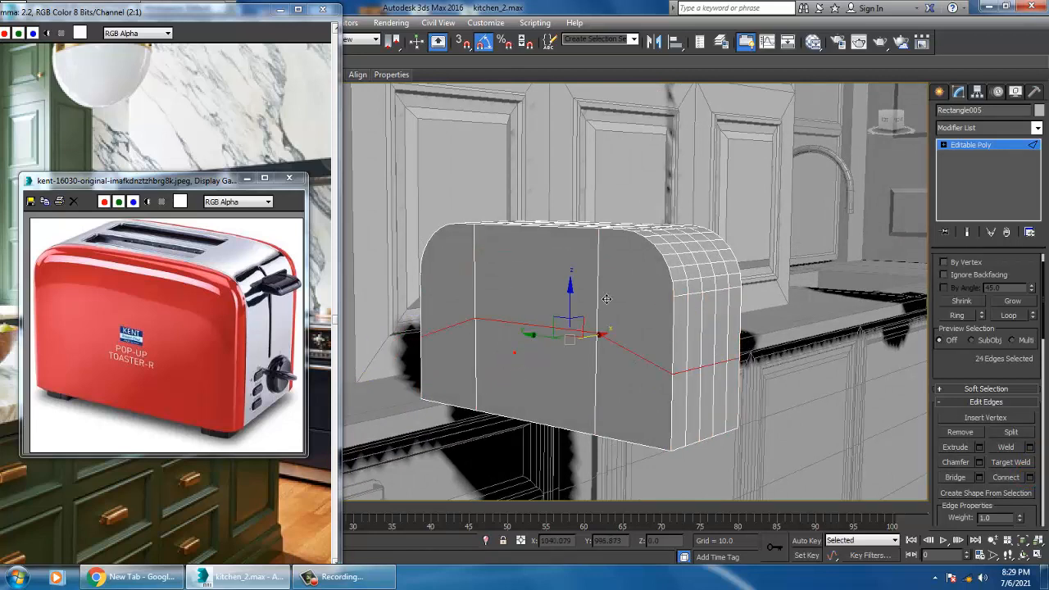
Step: Flatten the new edge loop vertically so it runs level, and move it down near the toaster's base
{"action": "key", "text": "r"}
{"action": "left_click_drag", "start_coordinate": [569, 281], "coordinate": [693, 32]}
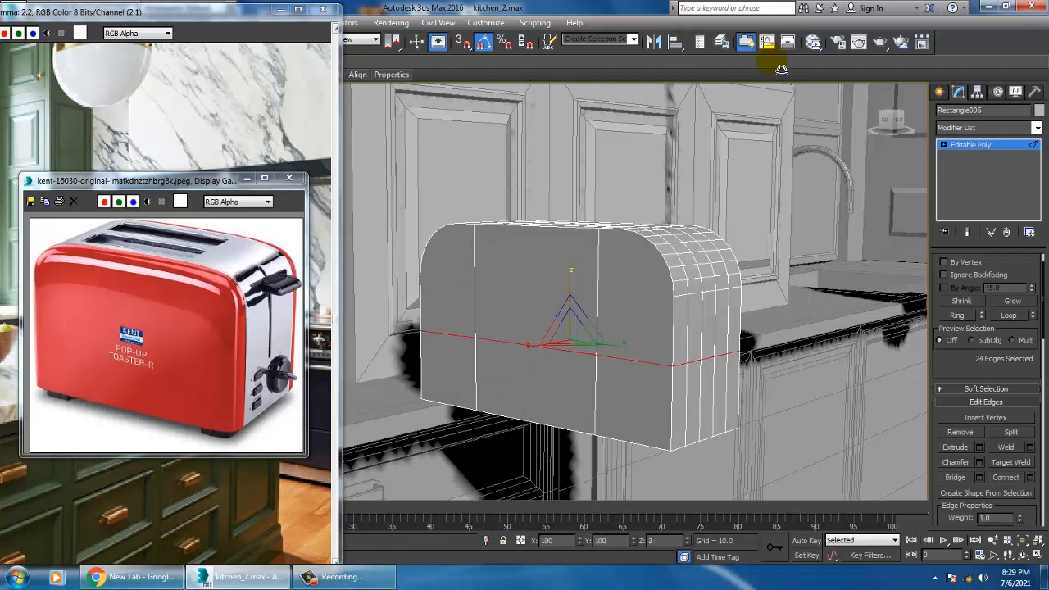
{"action": "left_click_drag", "start_coordinate": [781, 69], "coordinate": [764, 560]}
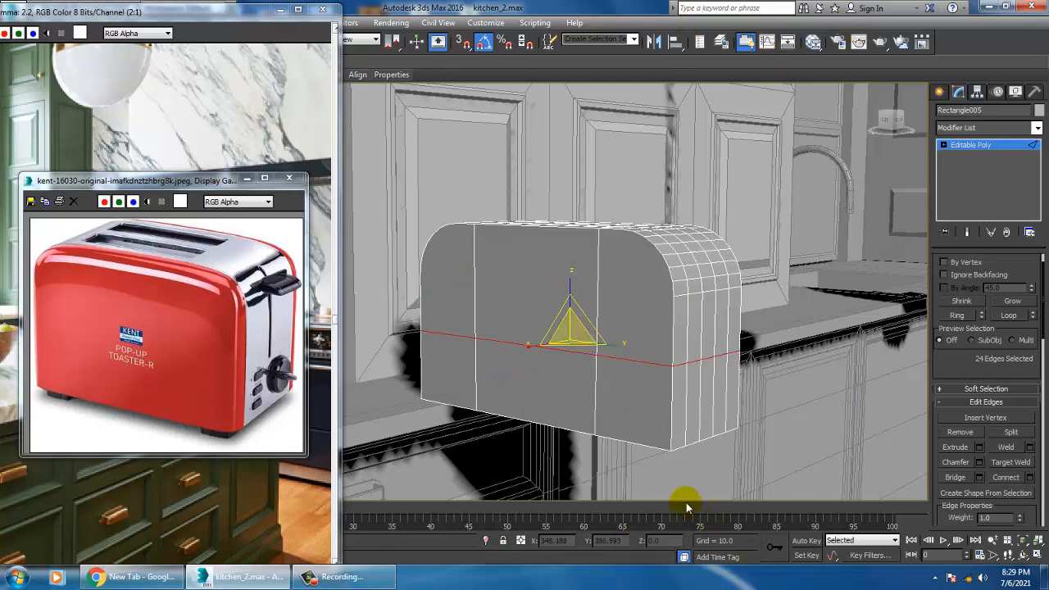
{"action": "key", "text": "w"}
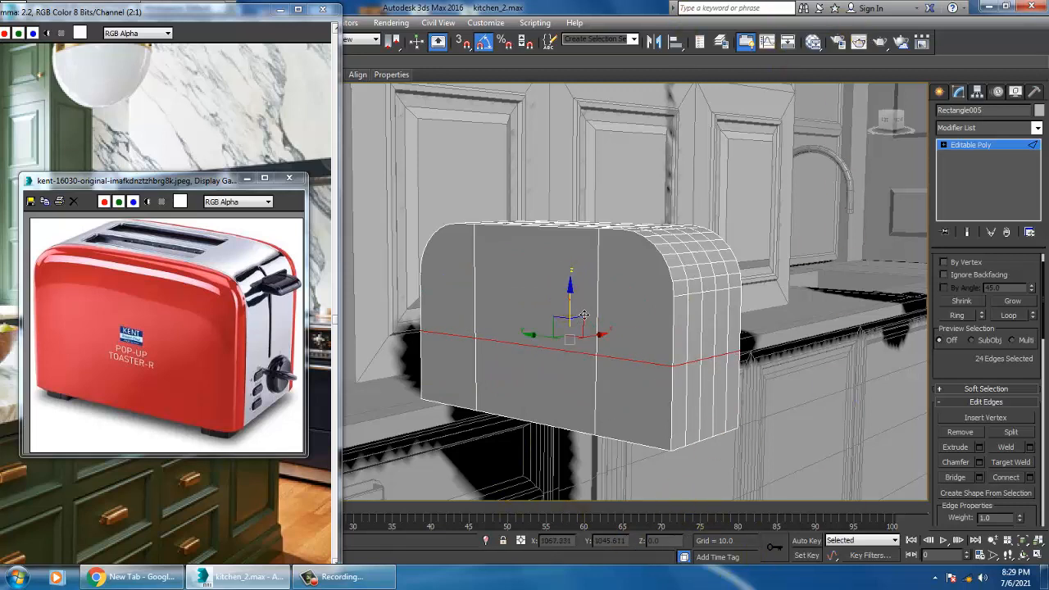
{"action": "left_click_drag", "start_coordinate": [603, 334], "coordinate": [621, 357]}
{"action": "middle_click_drag", "start_coordinate": [740, 354], "coordinate": [699, 353], "text": "alt"}
Step: Clear the reference image from the tools and add two closely spaced Swift Loop edge loops along the middle of the toaster's width
{"action": "key", "text": "4"}
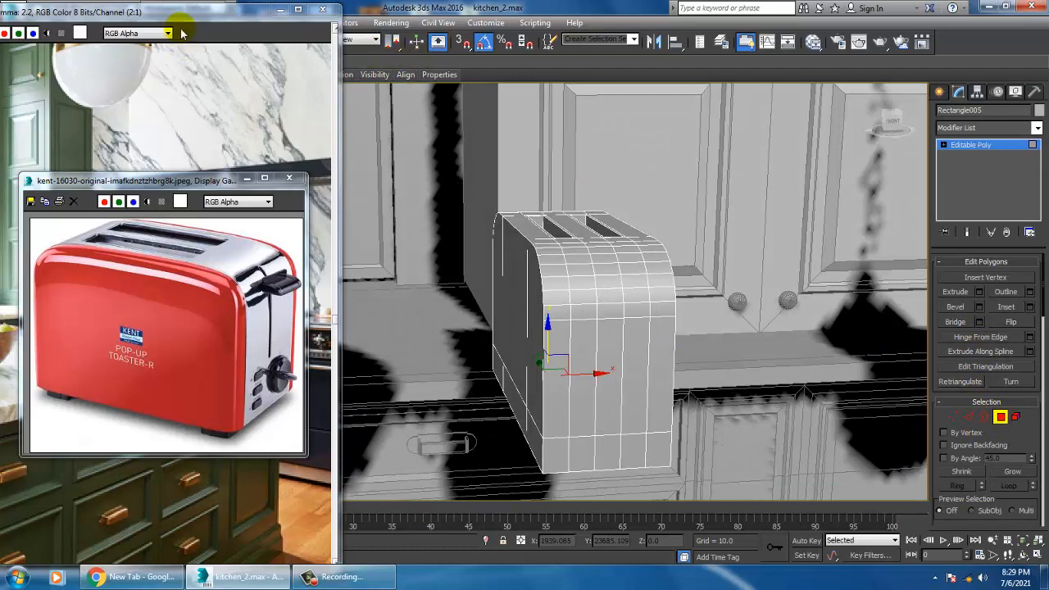
{"action": "left_click_drag", "start_coordinate": [177, 12], "coordinate": [211, 81]}
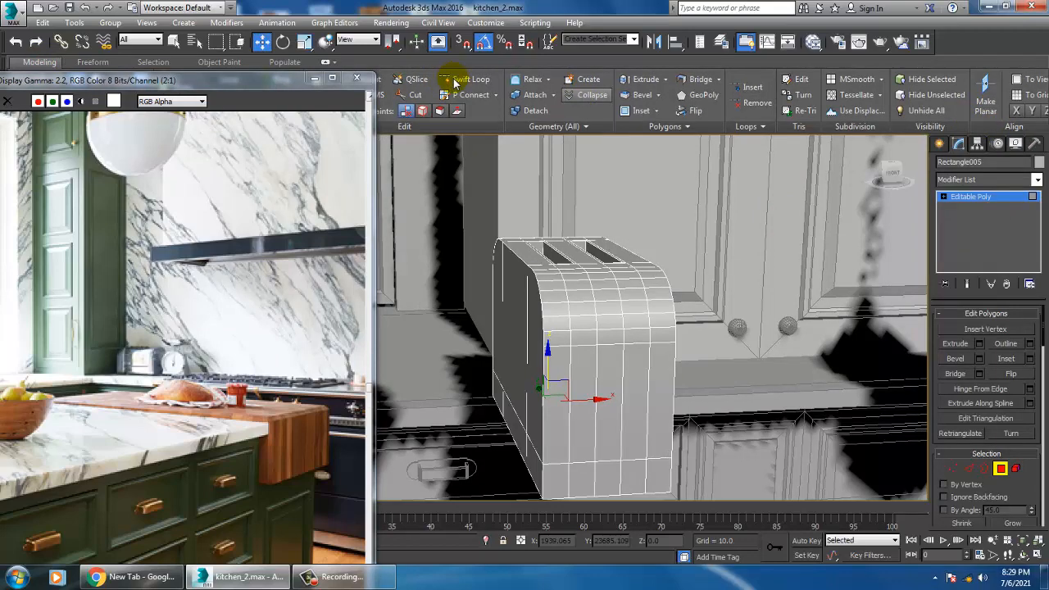
{"action": "left_click", "coordinate": [459, 79]}
{"action": "left_click_drag", "start_coordinate": [283, 80], "coordinate": [46, 394]}
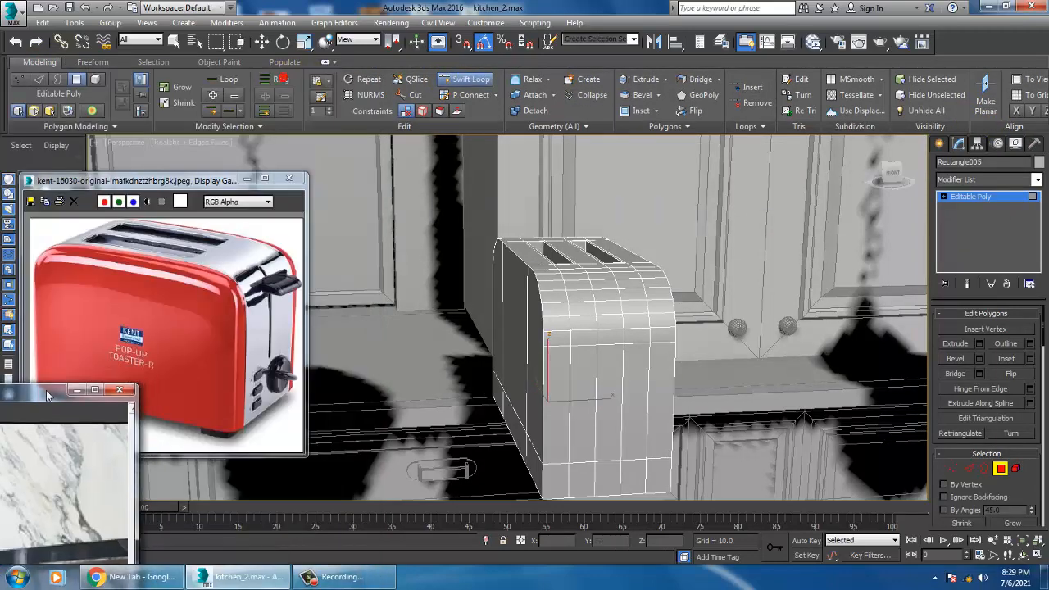
{"action": "scroll", "coordinate": [690, 421], "scroll_direction": "up", "scroll_amount": 5}
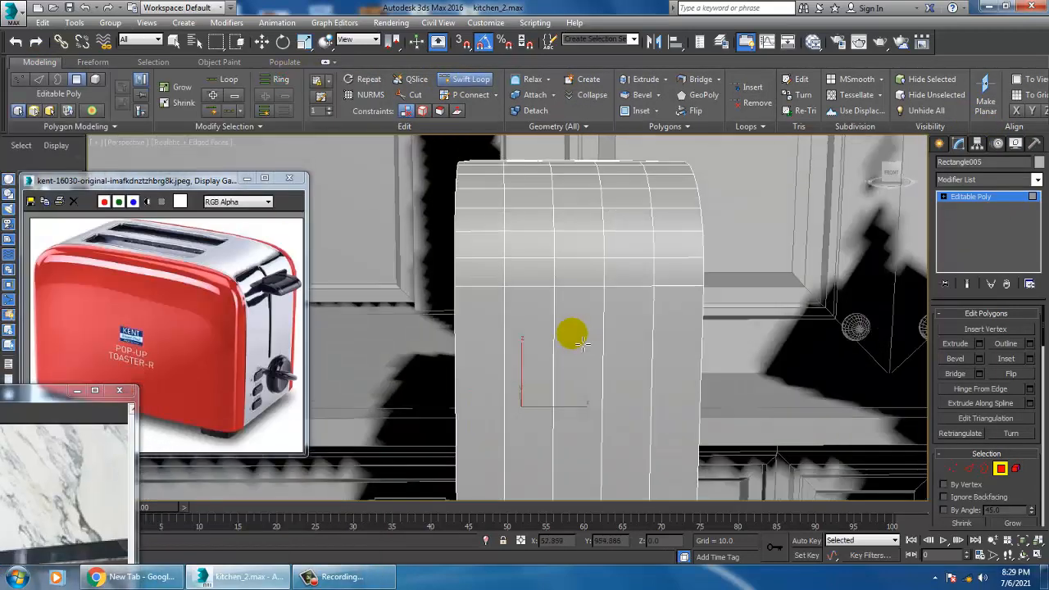
{"action": "middle_click_drag", "start_coordinate": [582, 343], "coordinate": [579, 343], "text": "alt"}
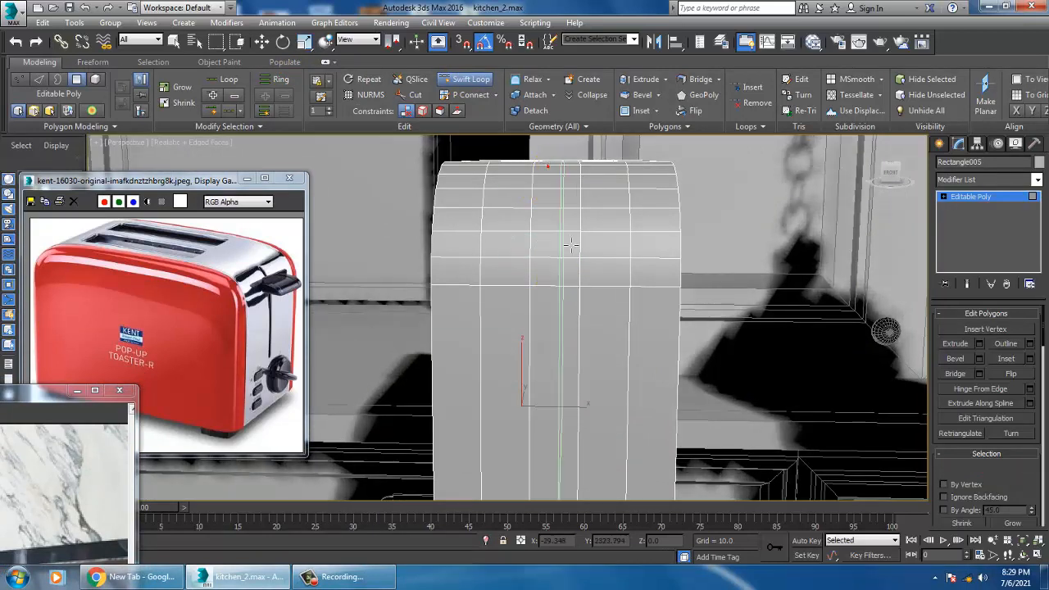
{"action": "left_click", "coordinate": [545, 164]}
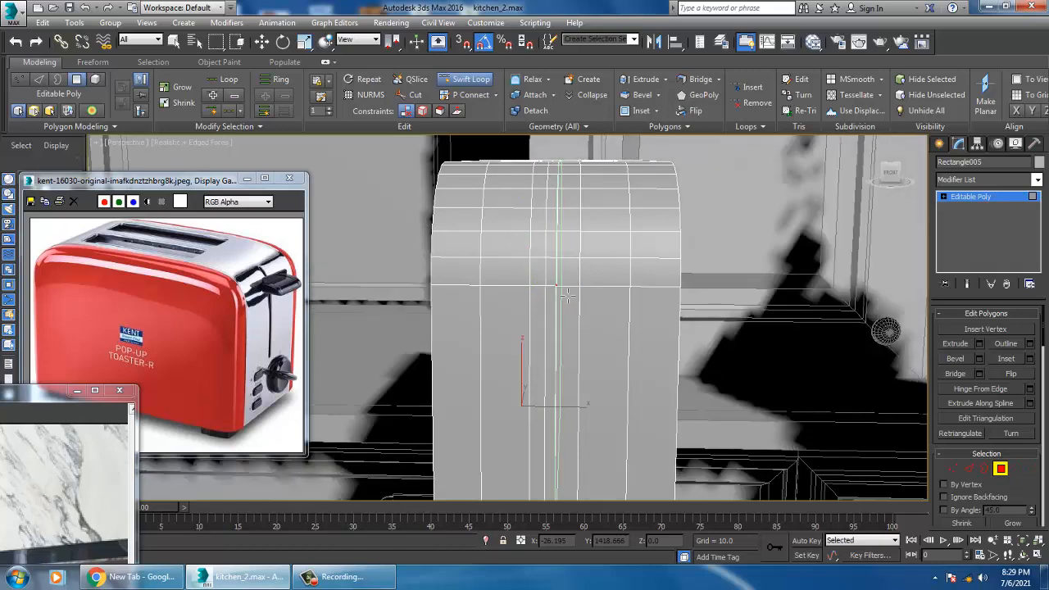
{"action": "middle_click_drag", "start_coordinate": [568, 296], "coordinate": [655, 322], "text": "alt"}
{"action": "key", "text": "w"}
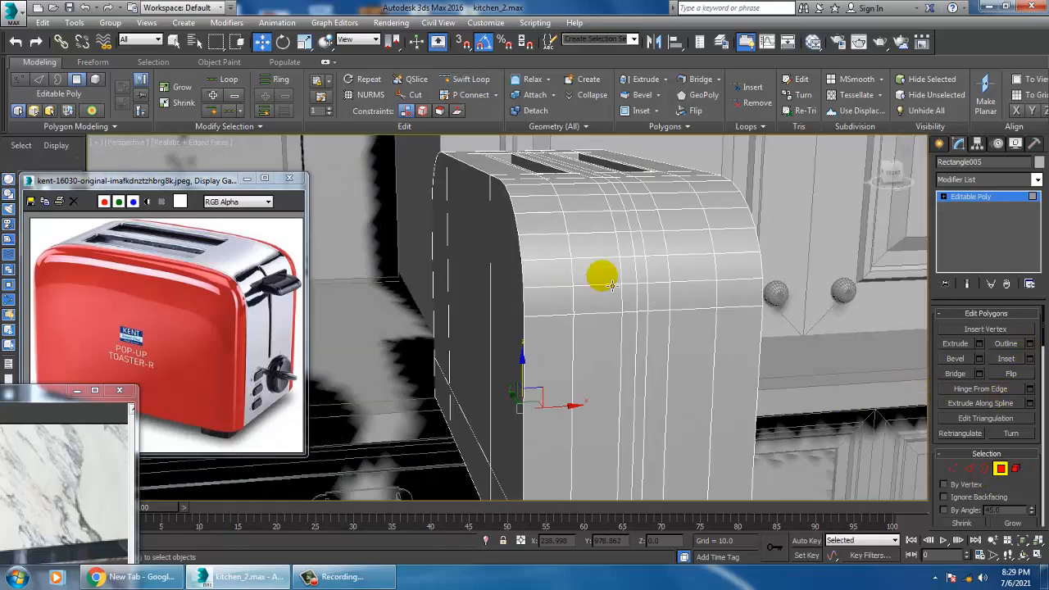
Step: Select the narrow strip of polygons down the middle of the toaster's end face and bevel it inward with height -0.743 and outline -0.352
{"action": "left_click", "coordinate": [649, 251]}
{"action": "left_click", "coordinate": [650, 277], "text": "ctrl"}
{"action": "left_click", "coordinate": [644, 306], "text": "ctrl"}
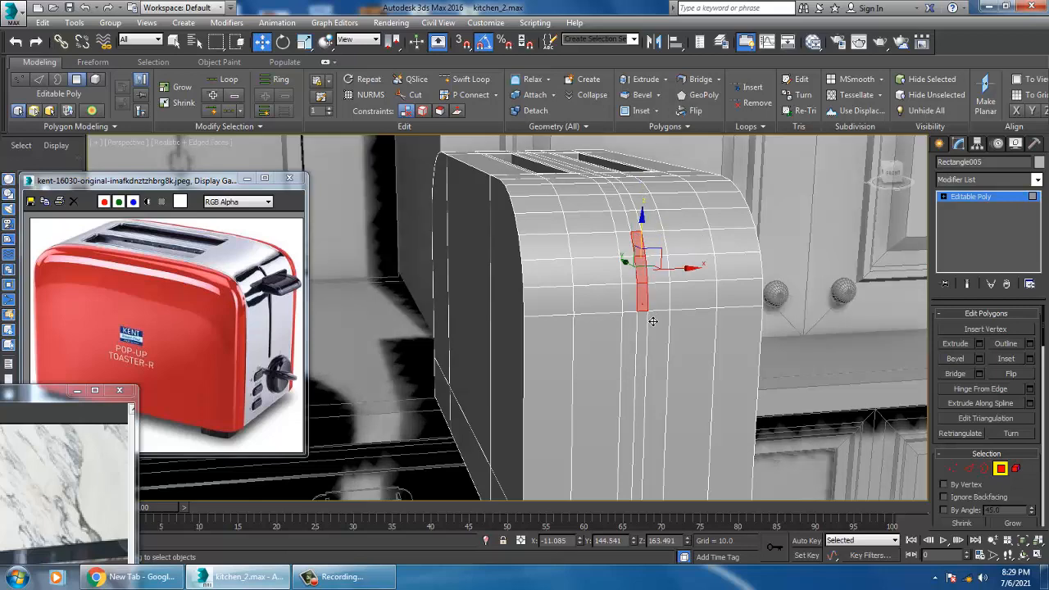
{"action": "left_click", "coordinate": [644, 334], "text": "ctrl"}
{"action": "scroll", "coordinate": [653, 344], "scroll_direction": "down", "scroll_amount": 3}
{"action": "middle_click_drag", "start_coordinate": [653, 344], "coordinate": [730, 379], "text": "alt"}
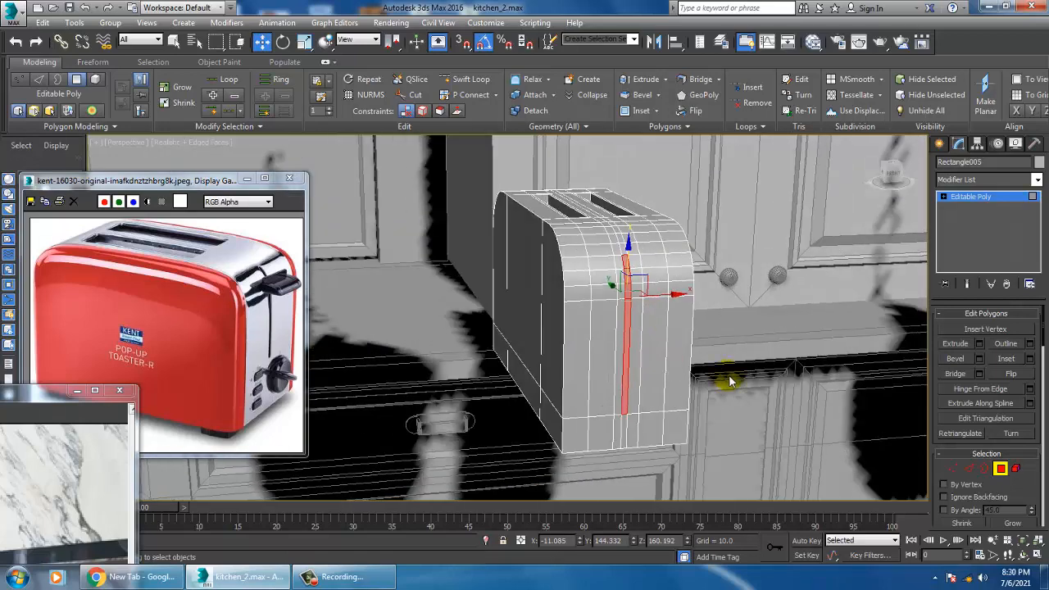
{"action": "scroll", "coordinate": [746, 389], "scroll_direction": "up", "scroll_amount": 4}
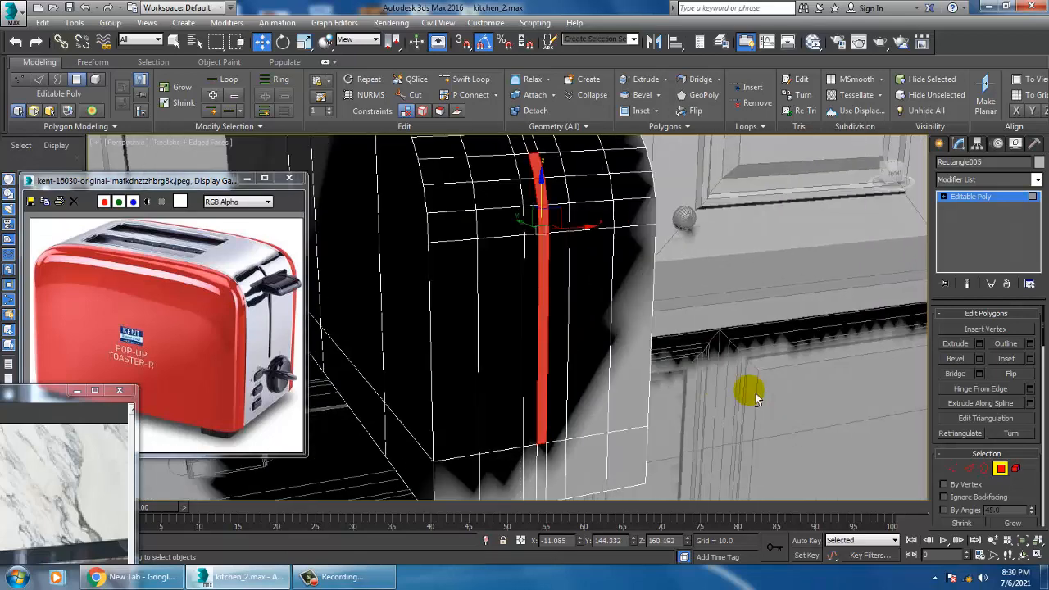
{"action": "left_click", "coordinate": [980, 359]}
{"action": "mouse_move", "coordinate": [516, 347]}
{"action": "left_mouse_down"}
{"action": "mouse_move", "coordinate": [529, 378]}
{"action": "mouse_move", "coordinate": [519, 366]}
{"action": "left_mouse_up"}
{"action": "left_click_drag", "start_coordinate": [520, 350], "coordinate": [538, 395]}
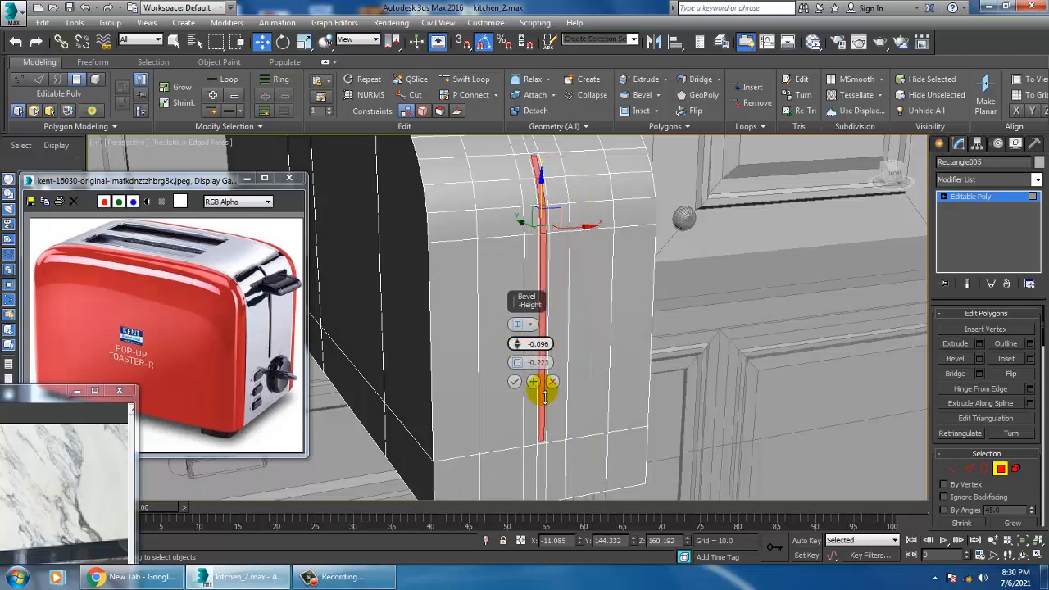
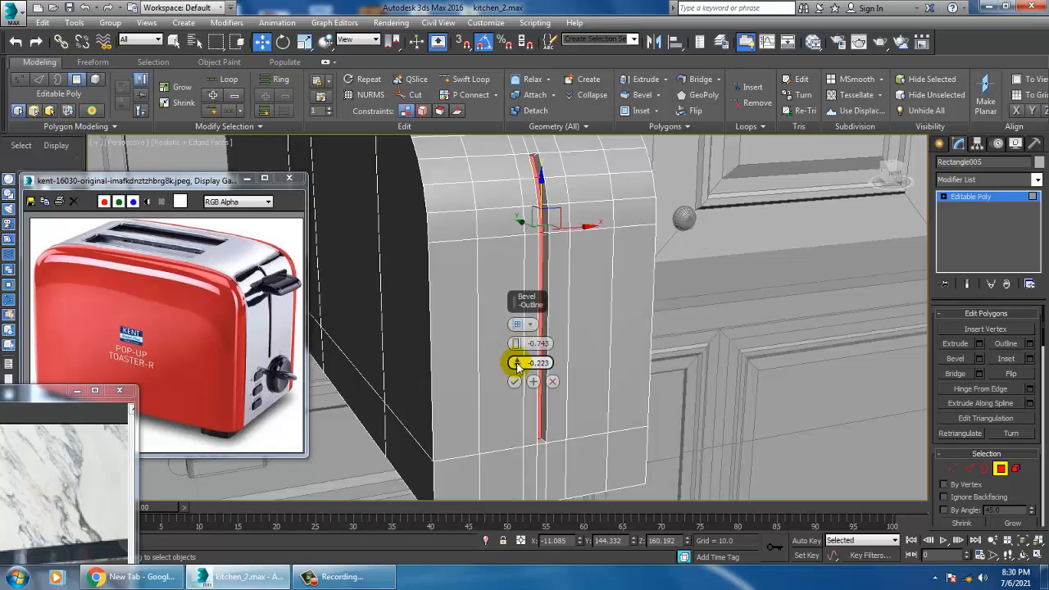
{"action": "left_click_drag", "start_coordinate": [522, 369], "coordinate": [519, 367]}
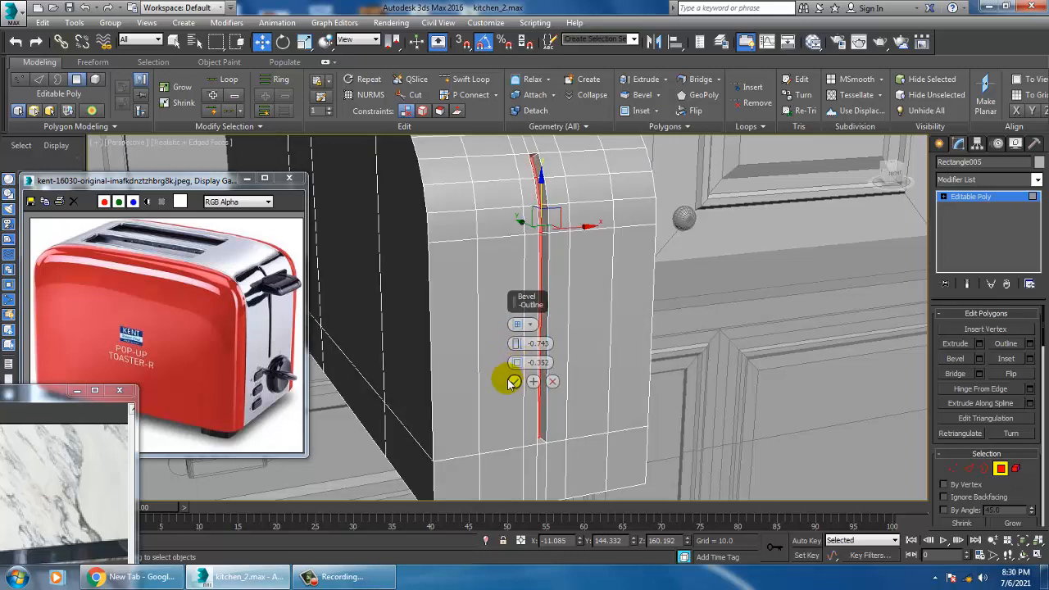
{"action": "left_click", "coordinate": [513, 381]}
{"action": "scroll", "coordinate": [681, 276], "scroll_direction": "down", "scroll_amount": 8}
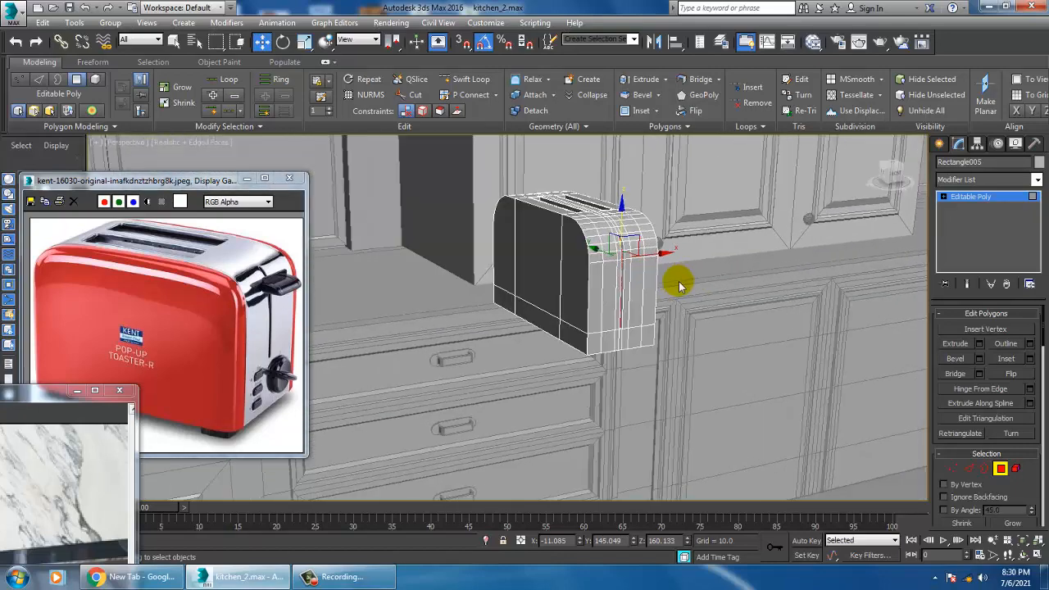
Step: Create an AutoGrid cylinder of about 3.3 radius and 1.4 height on the end face, beside the lower part of the lever slot
{"action": "left_click", "coordinate": [939, 143]}
{"action": "middle_click_drag", "start_coordinate": [606, 246], "coordinate": [854, 234], "text": "alt"}
{"action": "scroll", "coordinate": [667, 258], "scroll_direction": "up", "scroll_amount": 5}
{"action": "scroll", "coordinate": [730, 274], "scroll_direction": "up", "scroll_amount": 5}
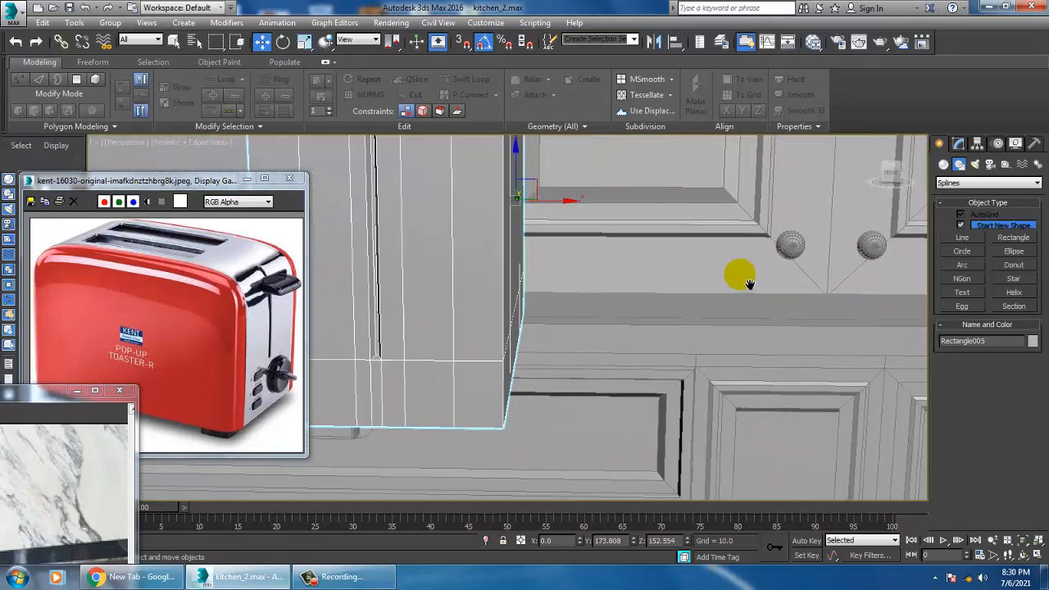
{"action": "left_click", "coordinate": [942, 165]}
{"action": "left_click", "coordinate": [962, 254]}
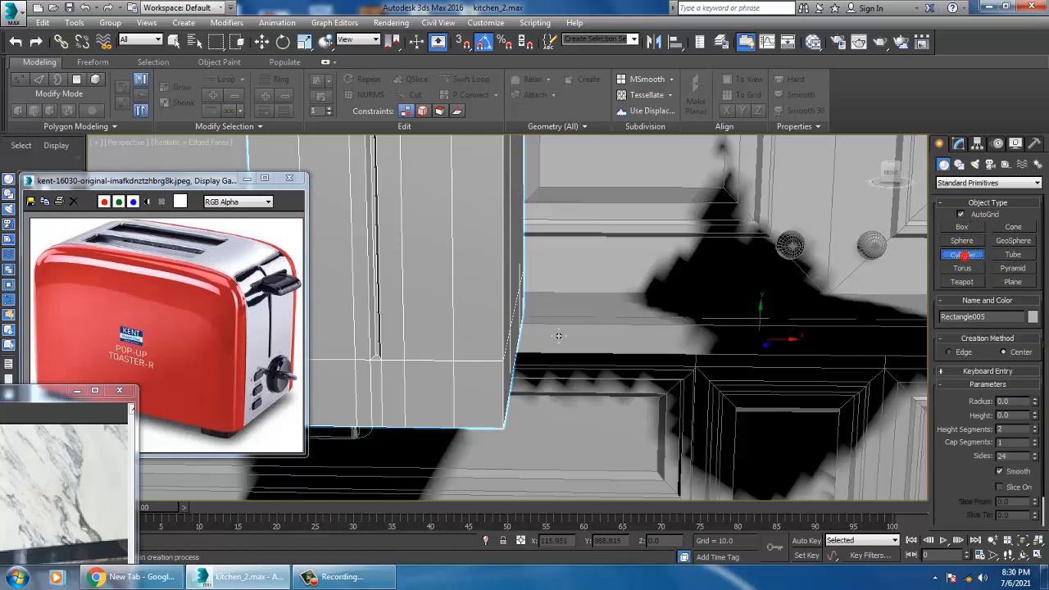
{"action": "middle_click_drag", "start_coordinate": [441, 325], "coordinate": [459, 318], "text": "alt"}
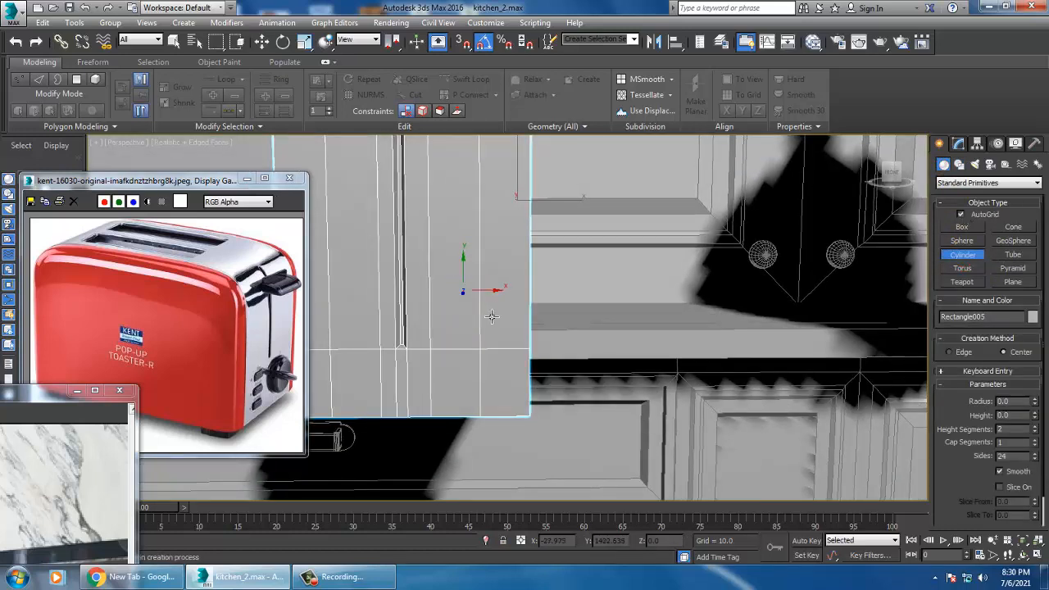
{"action": "left_click_drag", "start_coordinate": [490, 316], "coordinate": [504, 324]}
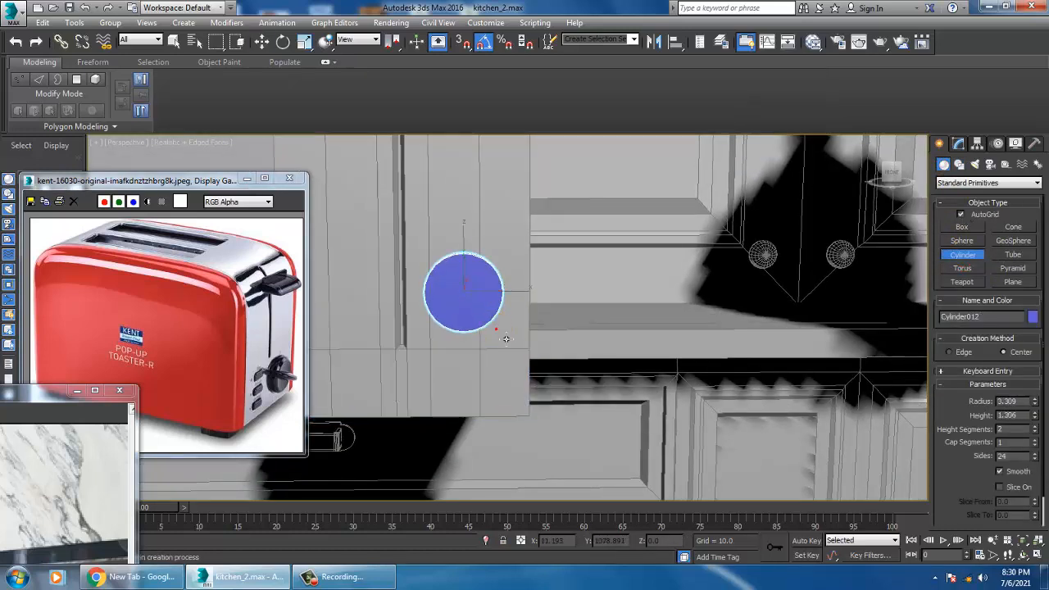
{"action": "left_click", "coordinate": [506, 339]}
Step: Convert the new knob cylinder to an editable poly
{"action": "key", "text": "w"}
{"action": "middle_click_drag", "start_coordinate": [501, 332], "coordinate": [524, 316], "text": "alt"}
{"action": "scroll", "coordinate": [530, 322], "scroll_direction": "up", "scroll_amount": 4}
{"action": "scroll", "coordinate": [533, 321], "scroll_direction": "down", "scroll_amount": 4}
{"action": "scroll", "coordinate": [532, 318], "scroll_direction": "up", "scroll_amount": 2}
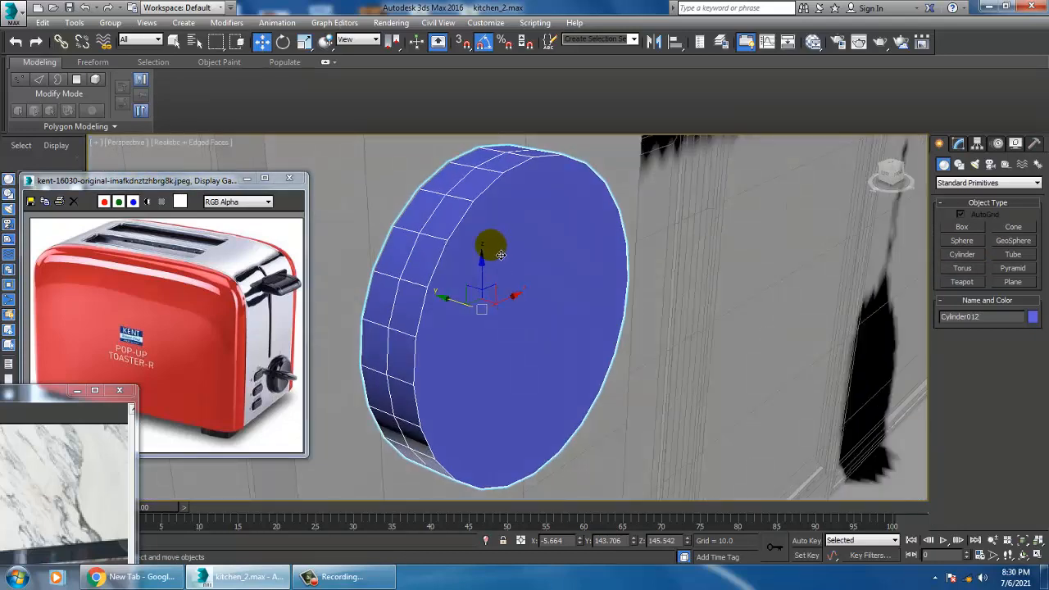
{"action": "right_click", "coordinate": [501, 255]}
{"action": "mouse_move", "coordinate": [573, 365]}
{"action": "left_click", "coordinate": [656, 369]}
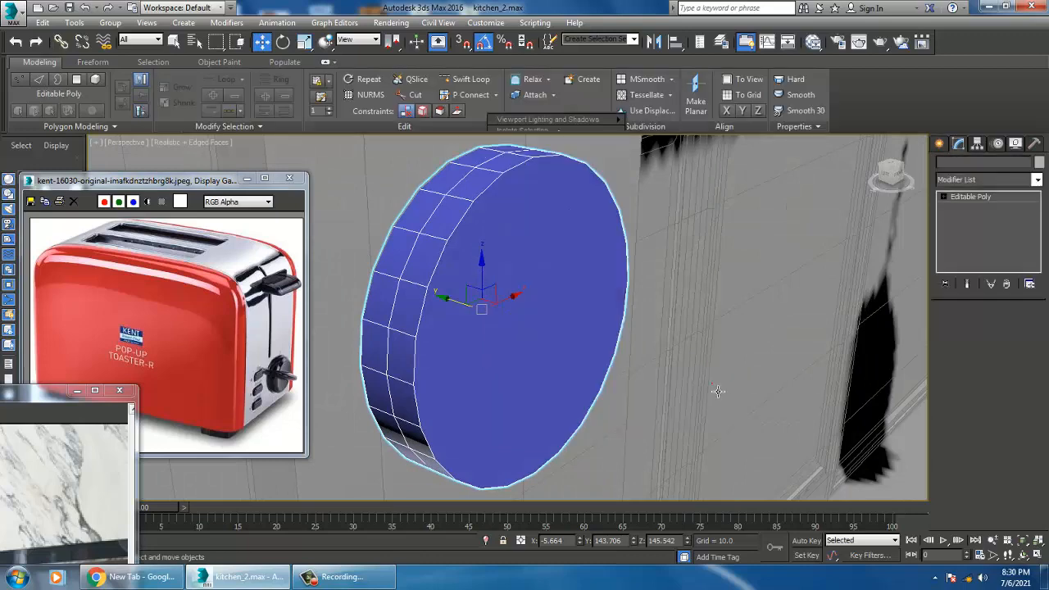
{"action": "left_click", "coordinate": [711, 383]}
Step: Select the edges around the knob's front face and chamfer them by 1.0 with additional segments to round the rim
{"action": "left_click", "coordinate": [472, 235]}
{"action": "key", "text": "2"}
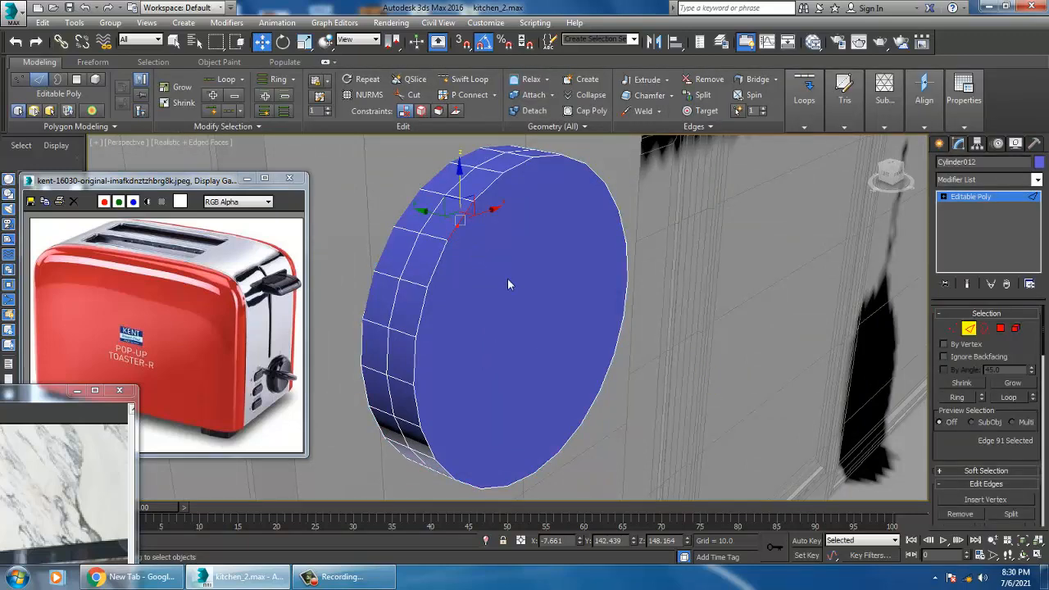
{"action": "key", "text": "4"}
{"action": "left_click", "coordinate": [548, 336]}
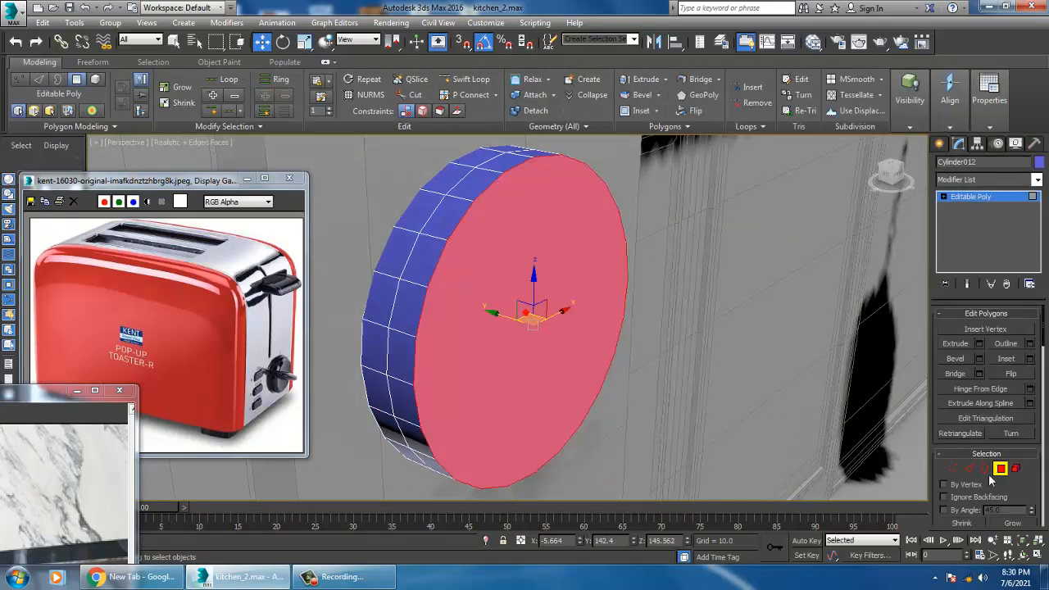
{"action": "left_click", "coordinate": [968, 468], "text": "ctrl"}
{"action": "scroll", "coordinate": [991, 447], "scroll_direction": "down", "scroll_amount": 5}
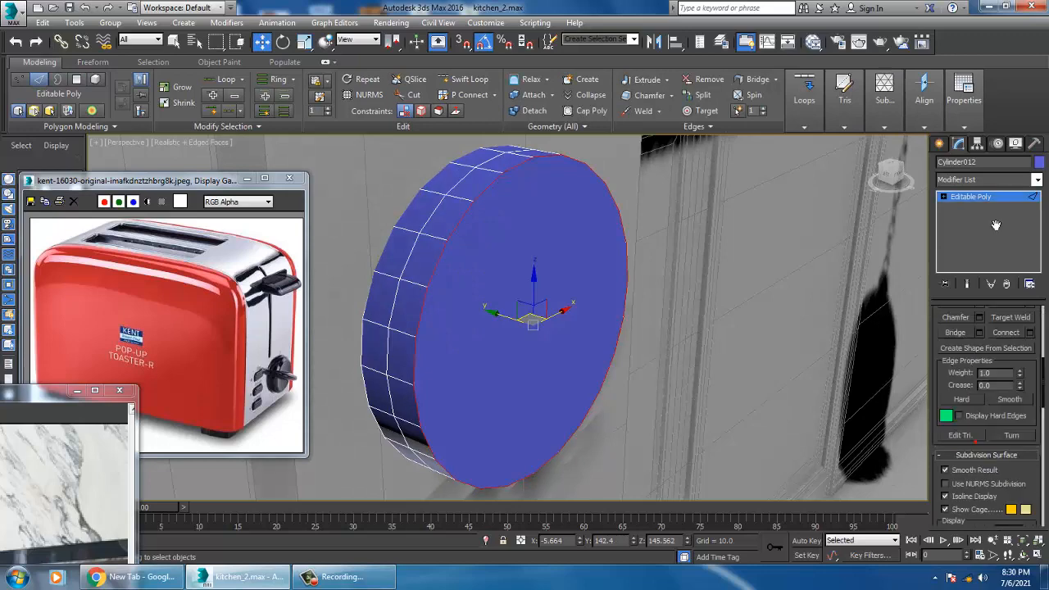
{"action": "left_click", "coordinate": [980, 318]}
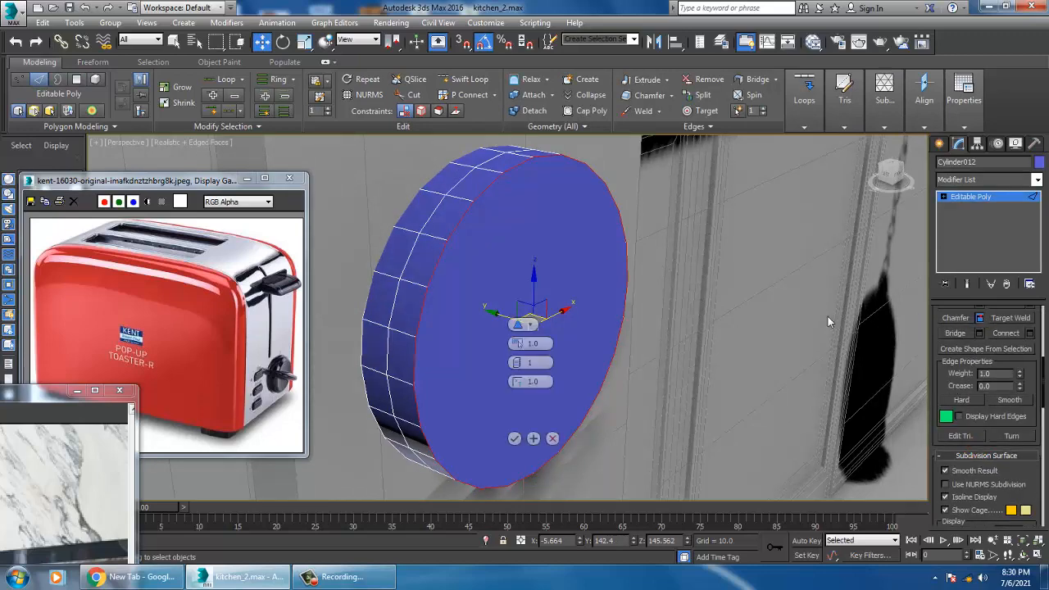
{"action": "left_click_drag", "start_coordinate": [517, 365], "coordinate": [518, 360]}
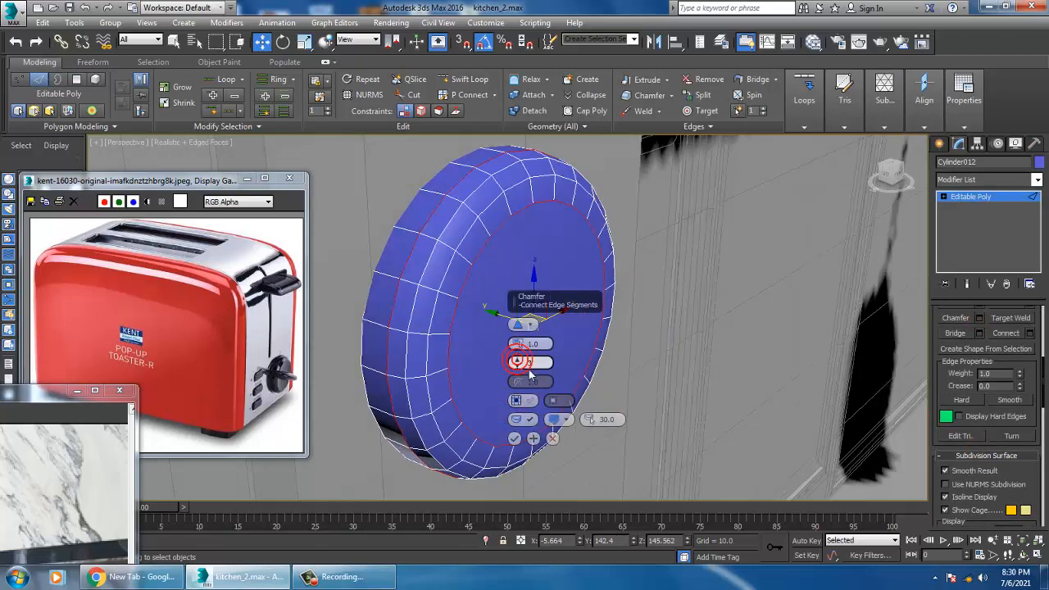
{"action": "left_click", "coordinate": [514, 437]}
Step: Cut two parallel diagonal edges across the knob's front face to outline a grip band
{"action": "middle_click_drag", "start_coordinate": [639, 363], "coordinate": [557, 298], "text": "alt"}
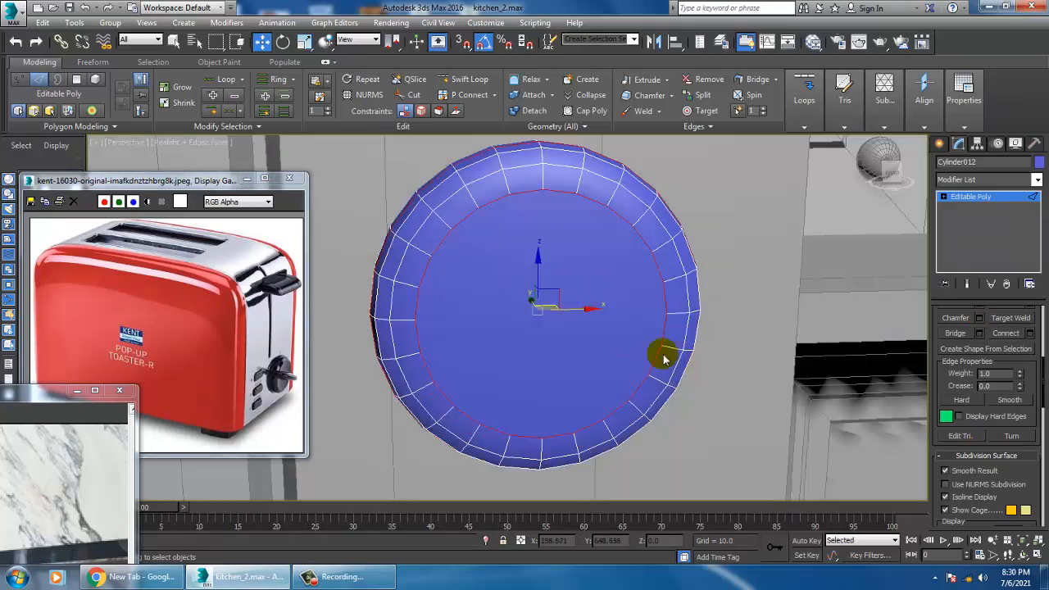
{"action": "right_click", "coordinate": [548, 258]}
{"action": "left_click", "coordinate": [528, 136]}
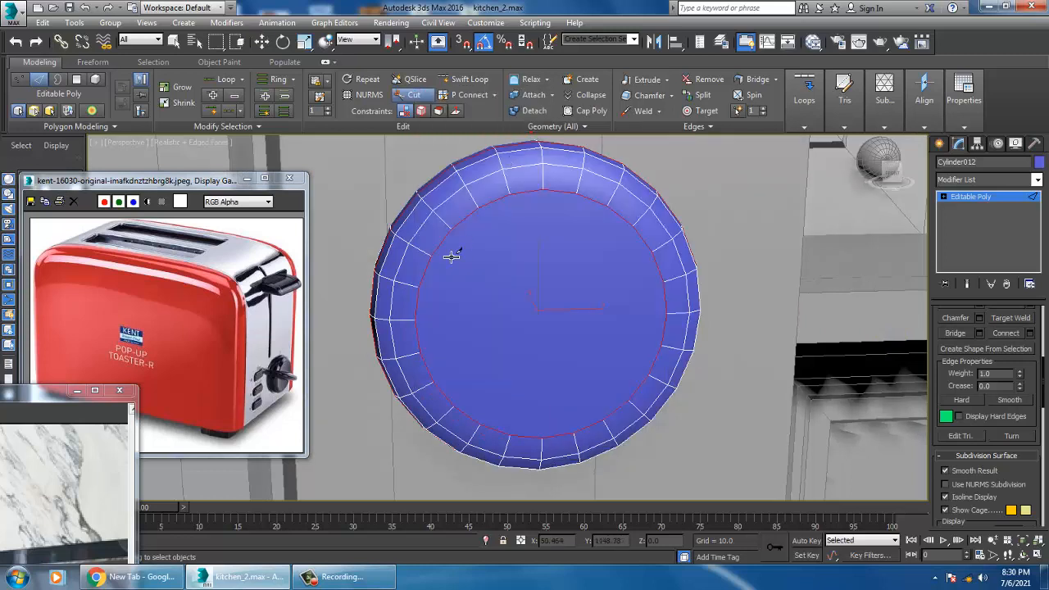
{"action": "left_click", "coordinate": [453, 233]}
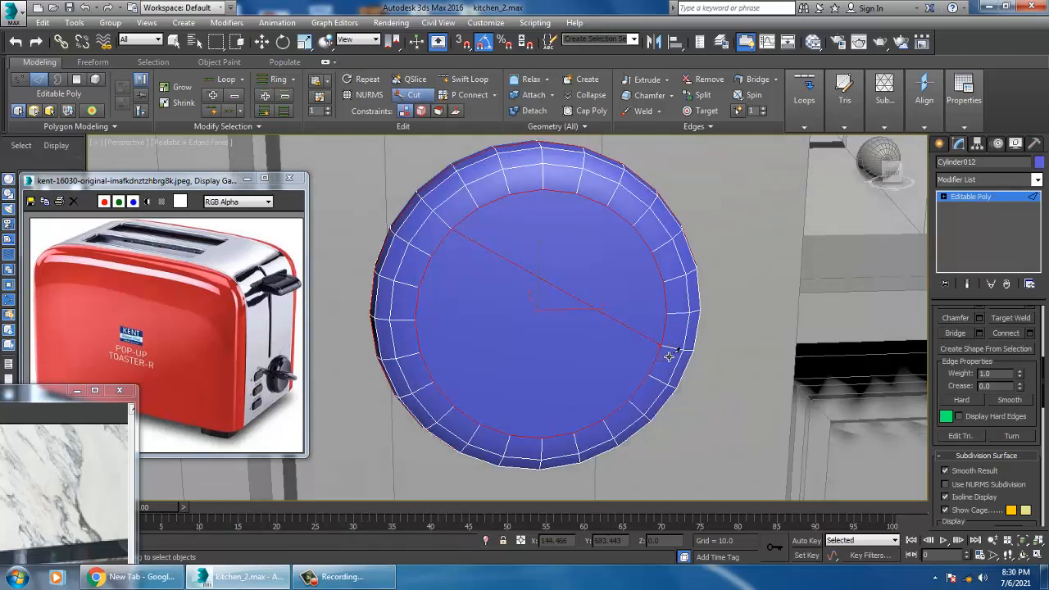
{"action": "right_click", "coordinate": [615, 430]}
Step: Bevel the diagonal band polygon outward by about 1.2 with a tapered outline to form the knob's grip, and leave polygon editing
{"action": "middle_click_drag", "start_coordinate": [614, 382], "coordinate": [844, 432], "text": "alt"}
{"action": "key", "text": "4"}
{"action": "left_click", "coordinate": [569, 338]}
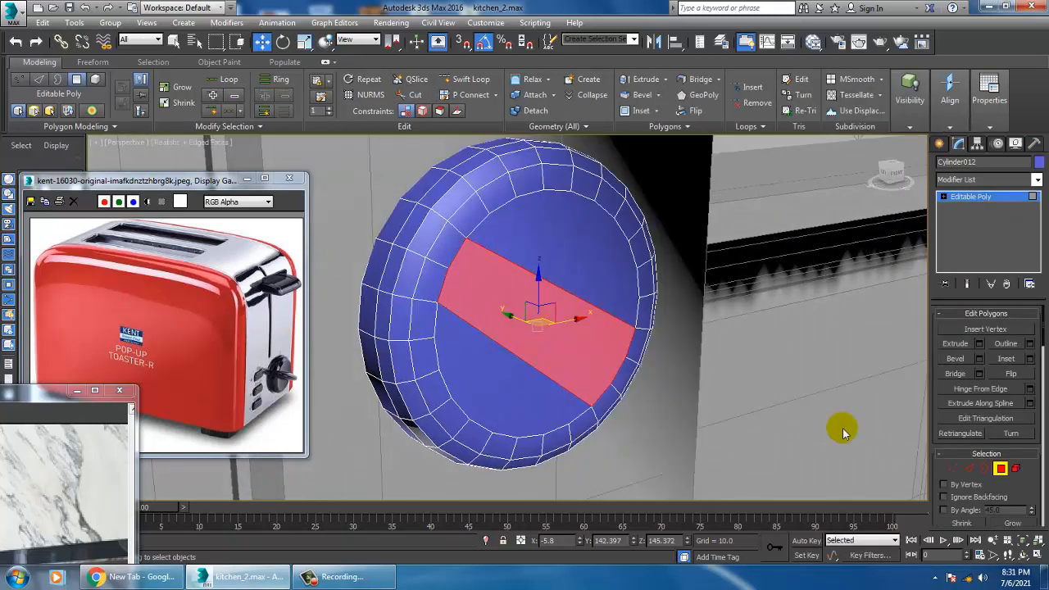
{"action": "left_click", "coordinate": [980, 360]}
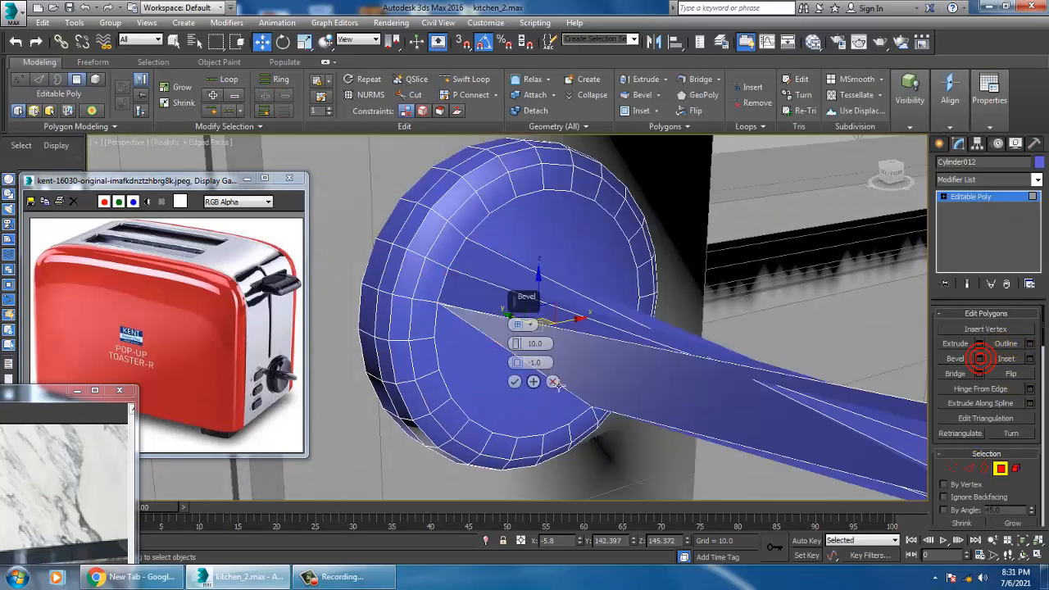
{"action": "mouse_move", "coordinate": [517, 344]}
{"action": "left_mouse_down"}
{"action": "mouse_move", "coordinate": [518, 381]}
{"action": "mouse_move", "coordinate": [528, 381]}
{"action": "mouse_move", "coordinate": [534, 371]}
{"action": "mouse_move", "coordinate": [519, 362]}
{"action": "left_mouse_up"}
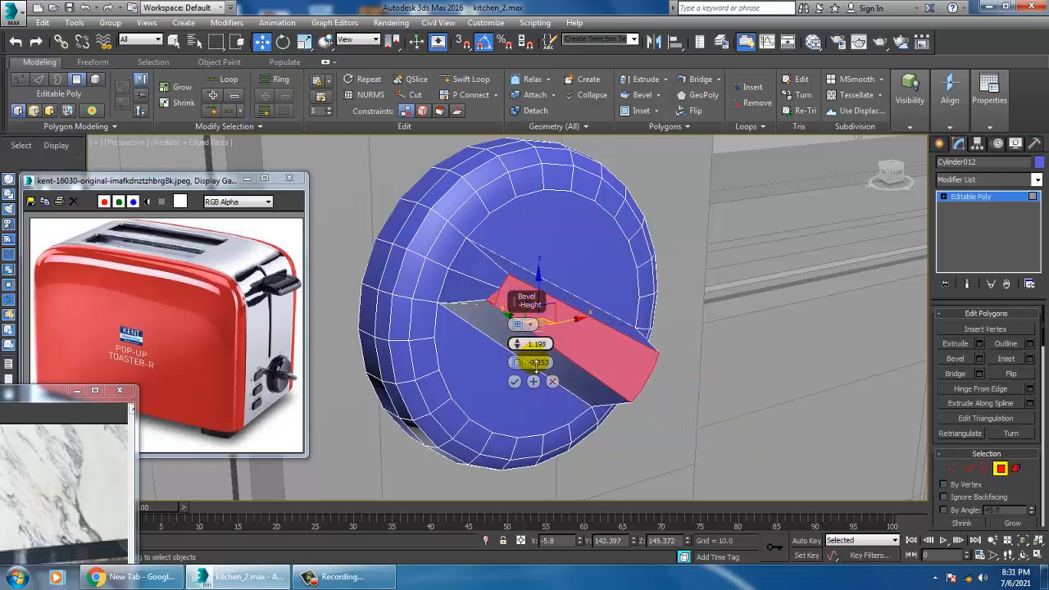
{"action": "left_click", "coordinate": [516, 383]}
{"action": "scroll", "coordinate": [625, 356], "scroll_direction": "down", "scroll_amount": 3}
{"action": "middle_click_drag", "start_coordinate": [627, 363], "coordinate": [907, 275], "text": "alt"}
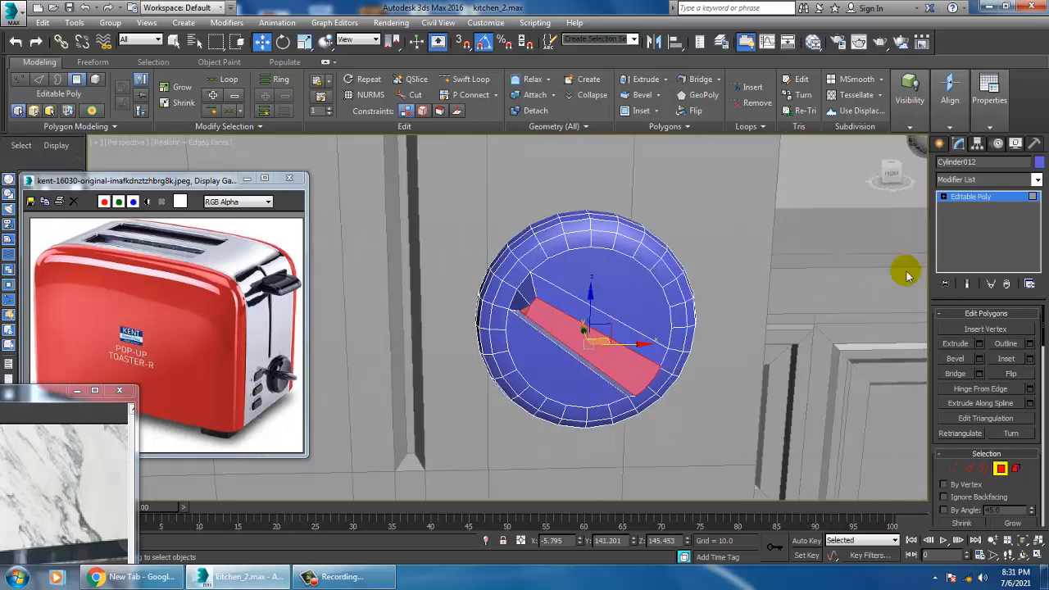
{"action": "left_click", "coordinate": [990, 197]}
{"action": "middle_click_drag", "start_coordinate": [610, 328], "coordinate": [603, 297], "text": "alt"}
{"action": "scroll", "coordinate": [660, 321], "scroll_direction": "down", "scroll_amount": 5}
{"action": "scroll", "coordinate": [661, 311], "scroll_direction": "down", "scroll_amount": 4}
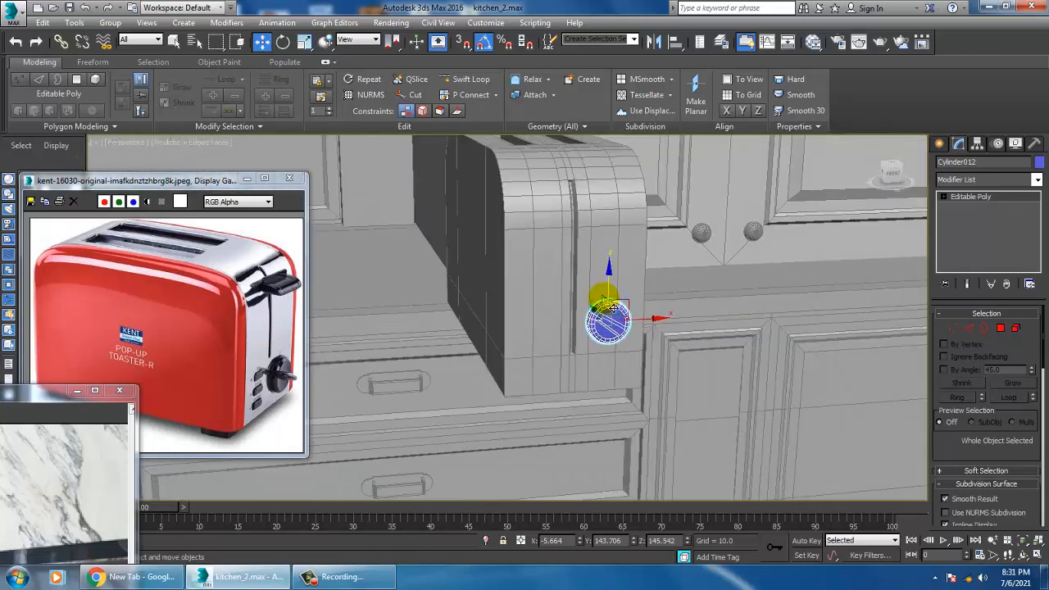
{"action": "mouse_move", "coordinate": [636, 253]}
{"action": "middle_mouse_down", "text": "alt"}
{"action": "mouse_move", "coordinate": [595, 243]}
{"action": "mouse_move", "coordinate": [580, 265]}
{"action": "mouse_move", "coordinate": [616, 258]}
{"action": "middle_mouse_up", "text": "alt"}
Step: In the Top view, draw a closed T-shaped line with its narrow stem inside the lever slot and its wide handle outside the toaster
{"action": "key", "text": "alt+w"}
{"action": "right_click", "coordinate": [384, 218]}
{"action": "key", "text": "alt+w"}
{"action": "key", "text": "z"}
{"action": "scroll", "coordinate": [590, 274], "scroll_direction": "down", "scroll_amount": 5}
{"action": "middle_click_drag", "start_coordinate": [571, 213], "coordinate": [590, 318]}
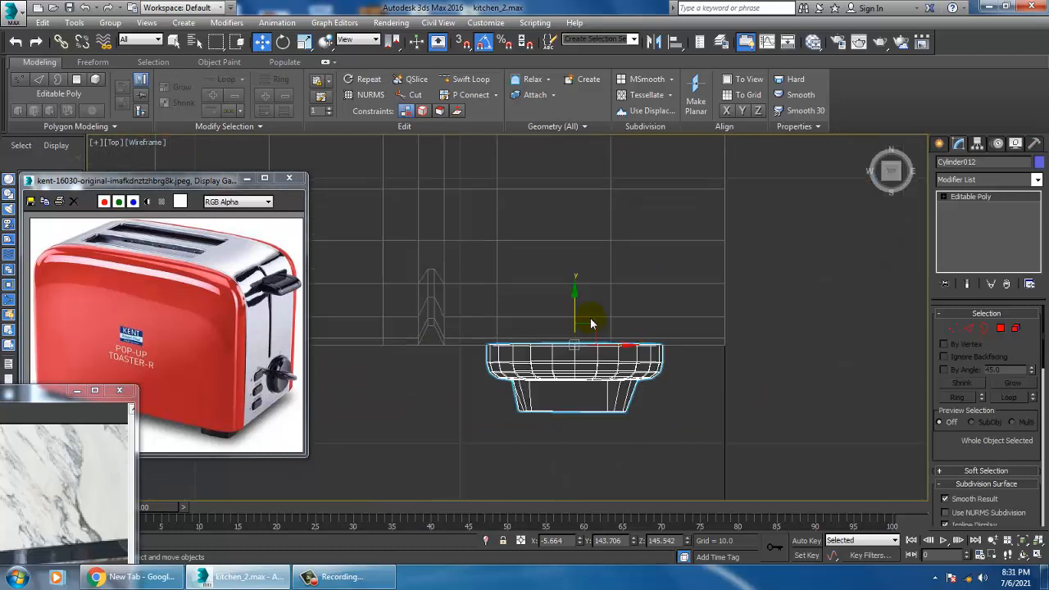
{"action": "scroll", "coordinate": [590, 317], "scroll_direction": "up", "scroll_amount": 2}
{"action": "middle_click_drag", "start_coordinate": [425, 364], "coordinate": [569, 283]}
{"action": "left_click", "coordinate": [940, 144]}
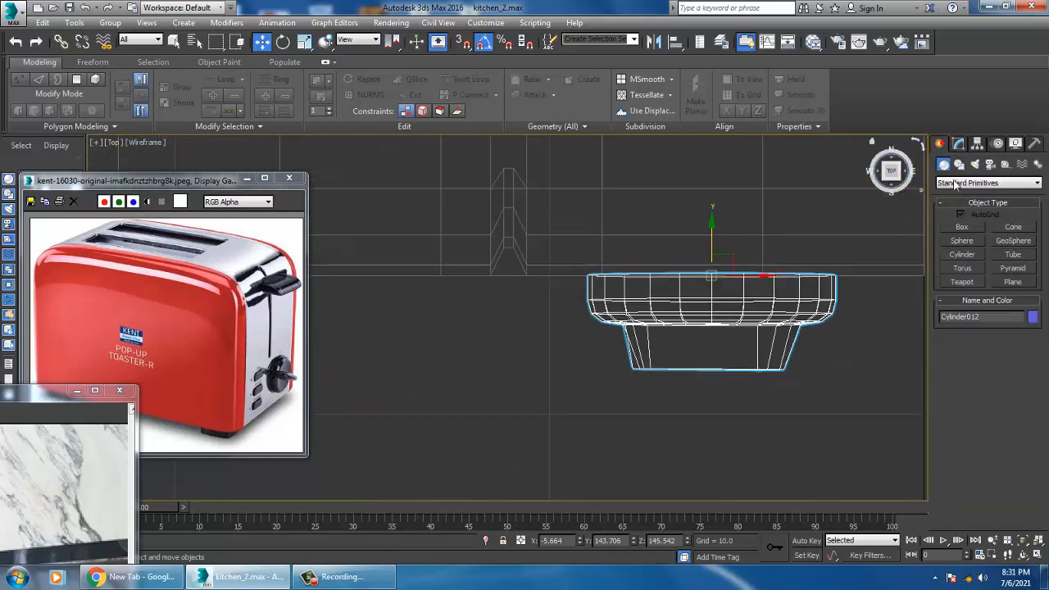
{"action": "left_click", "coordinate": [959, 163]}
{"action": "left_click", "coordinate": [967, 237]}
{"action": "middle_click_drag", "start_coordinate": [522, 273], "coordinate": [555, 270]}
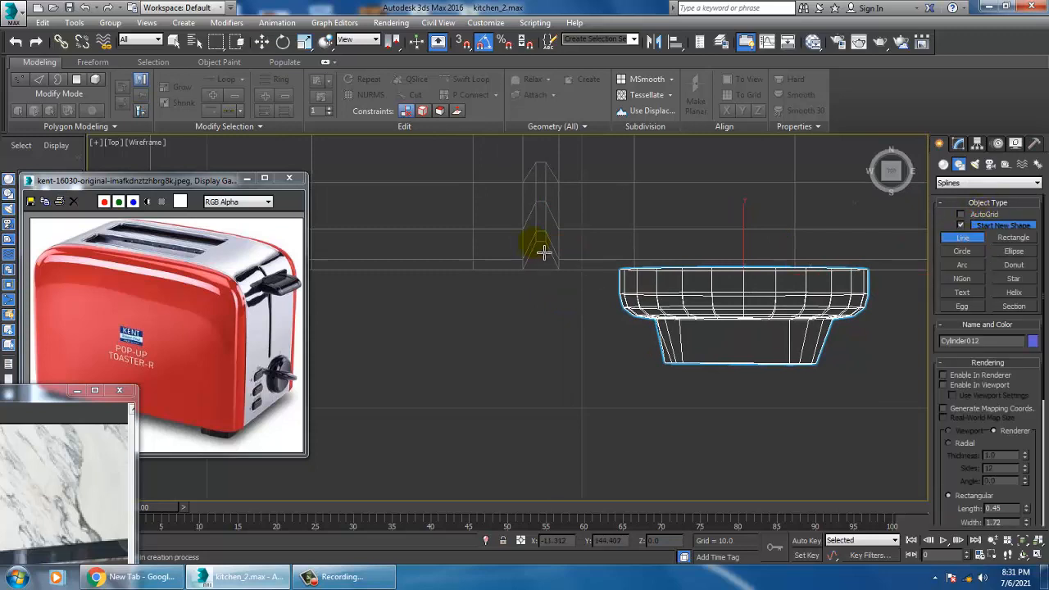
{"action": "left_click", "coordinate": [531, 245]}
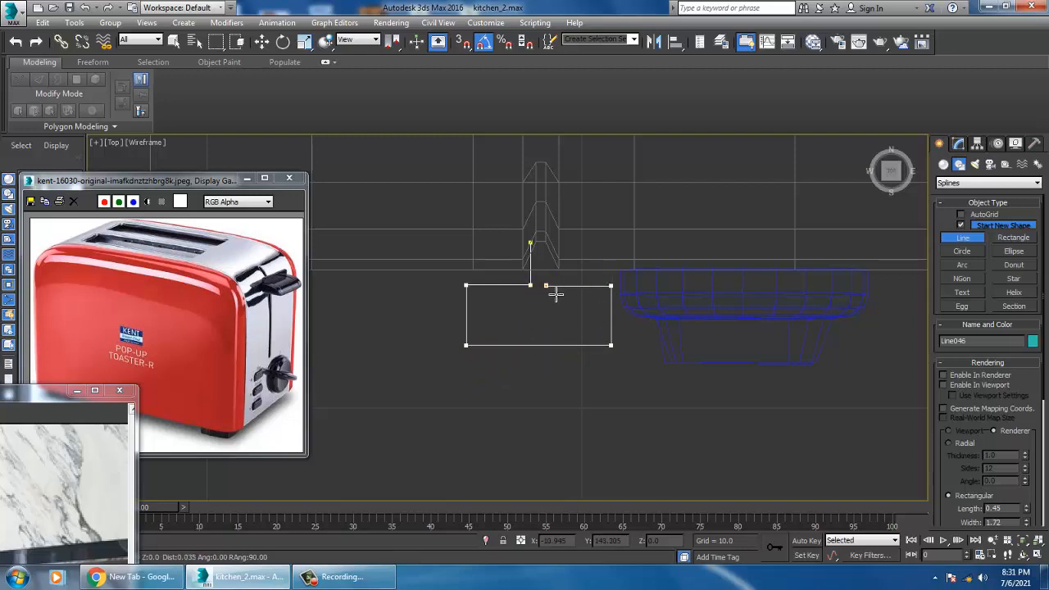
{"action": "left_click", "coordinate": [531, 243]}
{"action": "left_click", "coordinate": [506, 331]}
{"action": "key", "text": "w"}
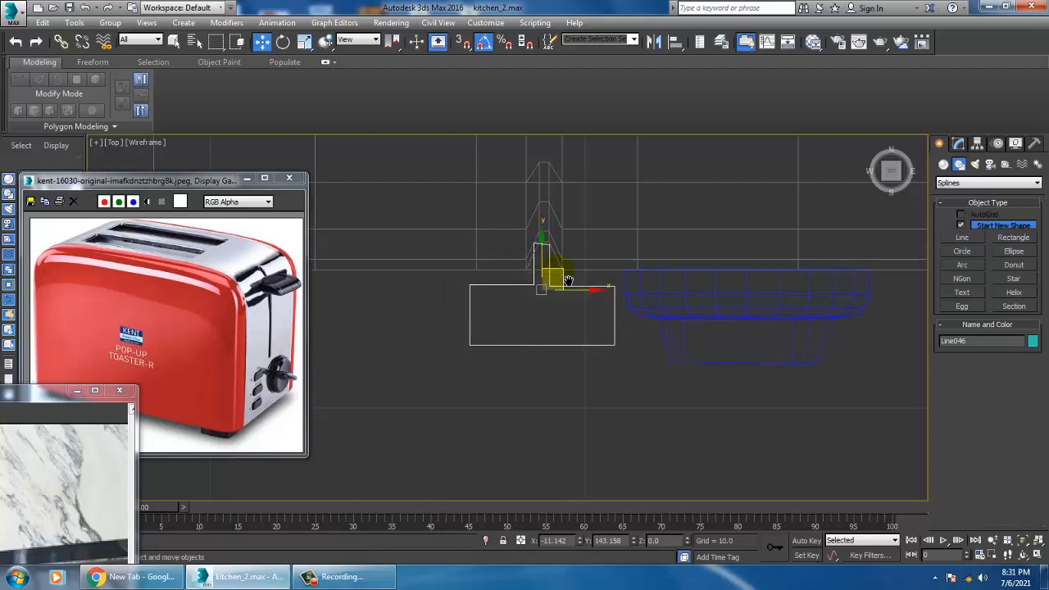
Step: Select the four outer corner vertices of the T-shaped outline's wide handle and fillet them into large rounded corners
{"action": "scroll", "coordinate": [562, 274], "scroll_direction": "up", "scroll_amount": 5}
{"action": "key", "text": "1"}
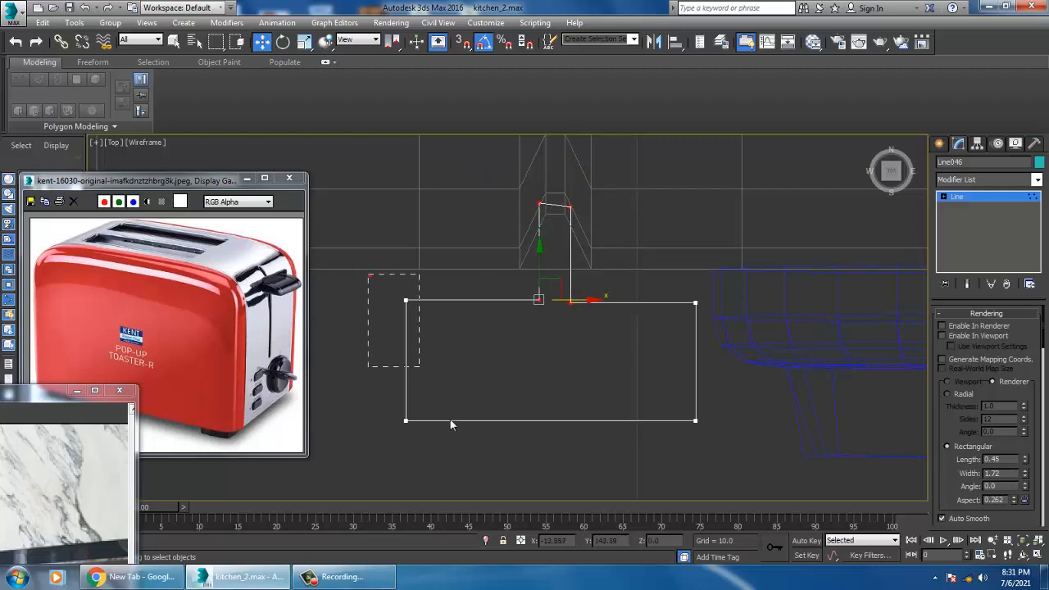
{"action": "scroll", "coordinate": [955, 487], "scroll_direction": "down", "scroll_amount": 5}
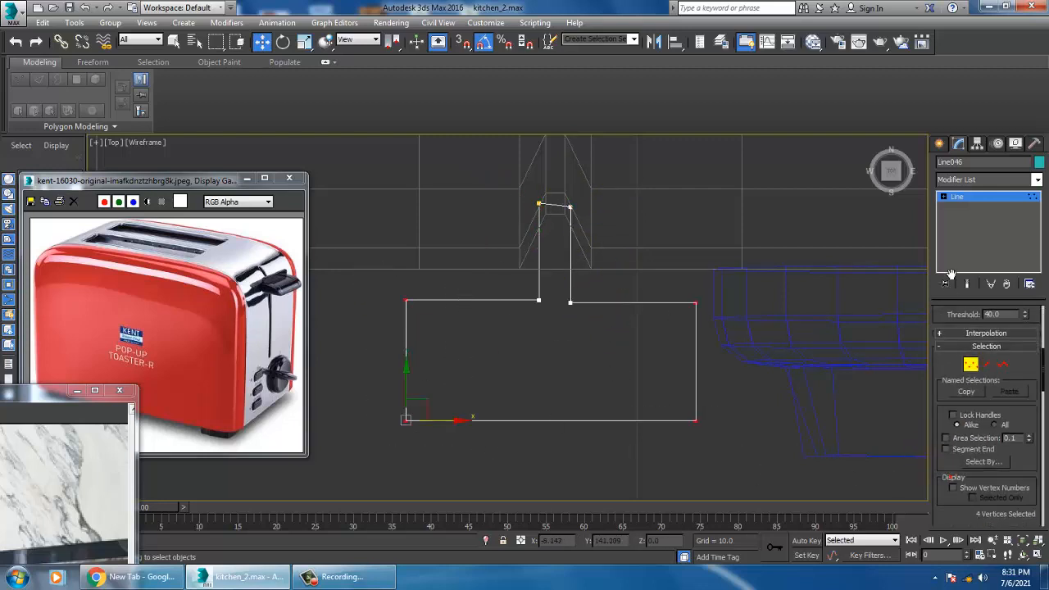
{"action": "left_click_drag", "start_coordinate": [988, 451], "coordinate": [1005, 185]}
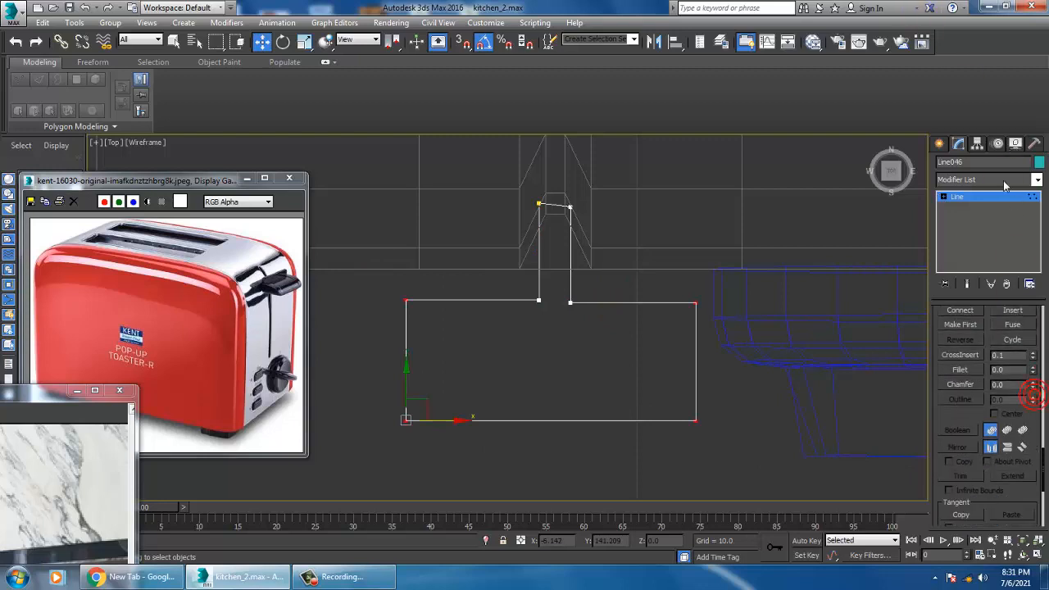
{"action": "left_click", "coordinate": [975, 371]}
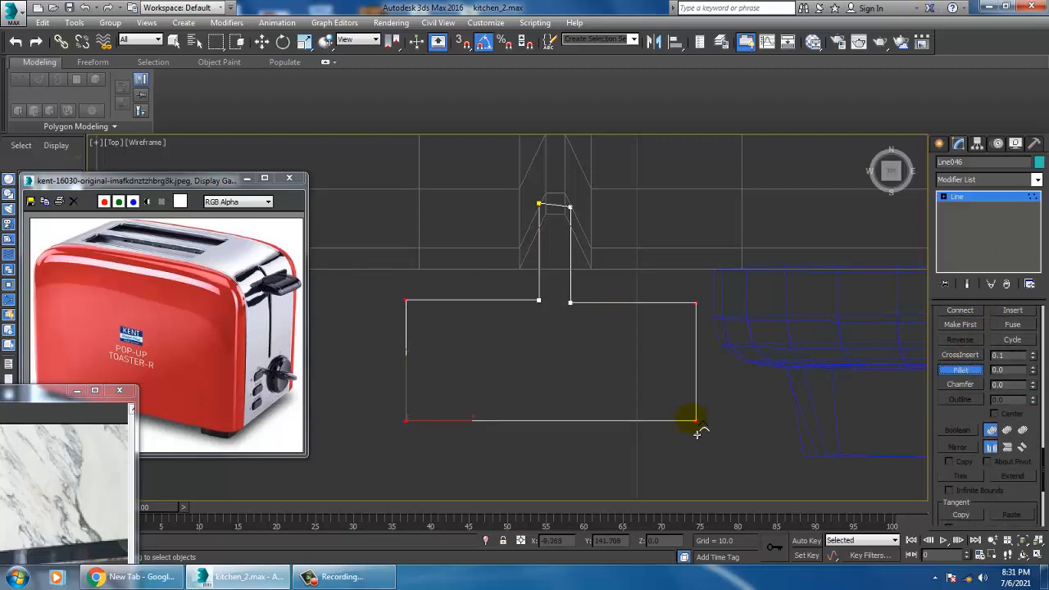
{"action": "left_click_drag", "start_coordinate": [702, 416], "coordinate": [686, 453]}
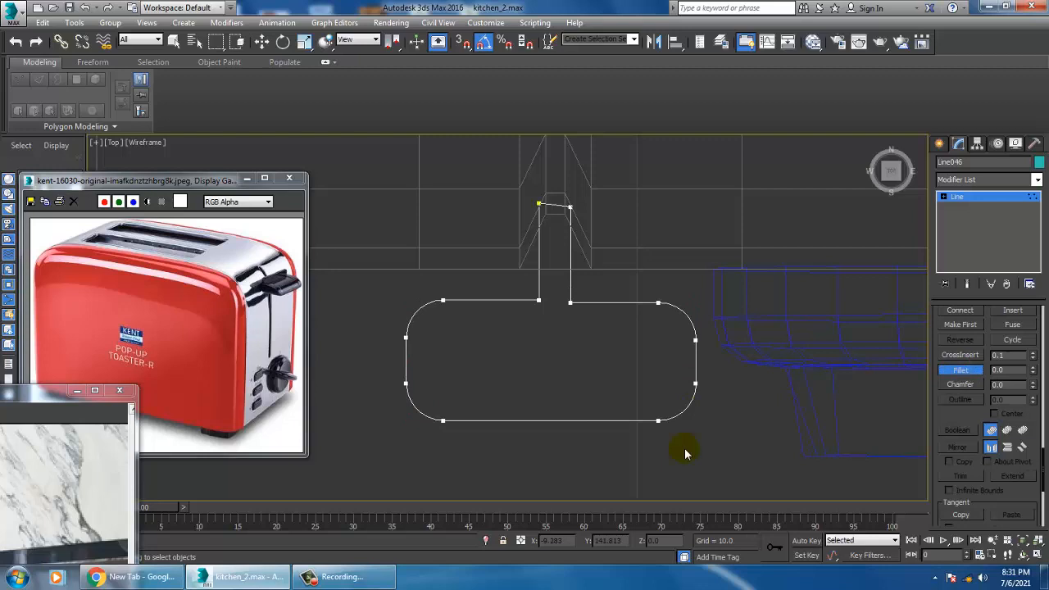
{"action": "key", "text": "s"}
{"action": "key", "text": "w"}
Step: Raise the lever outline in the Perspective view to the upper part of the toaster's lever slot and enlarge it uniformly
{"action": "key", "text": "alt+w"}
{"action": "left_click", "coordinate": [742, 436]}
{"action": "key", "text": "z"}
{"action": "key", "text": "alt+w"}
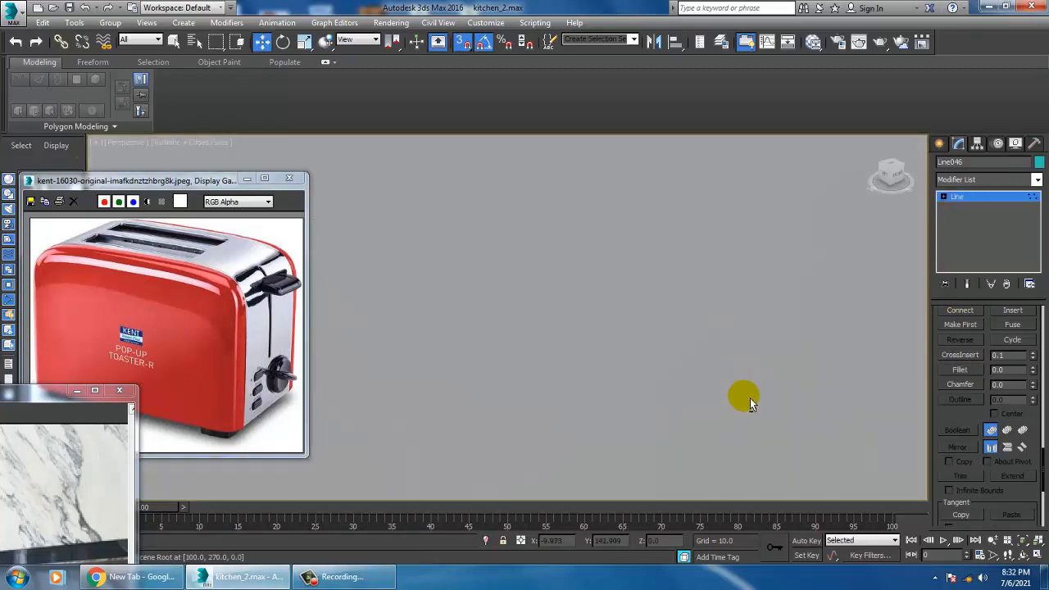
{"action": "left_click", "coordinate": [975, 197]}
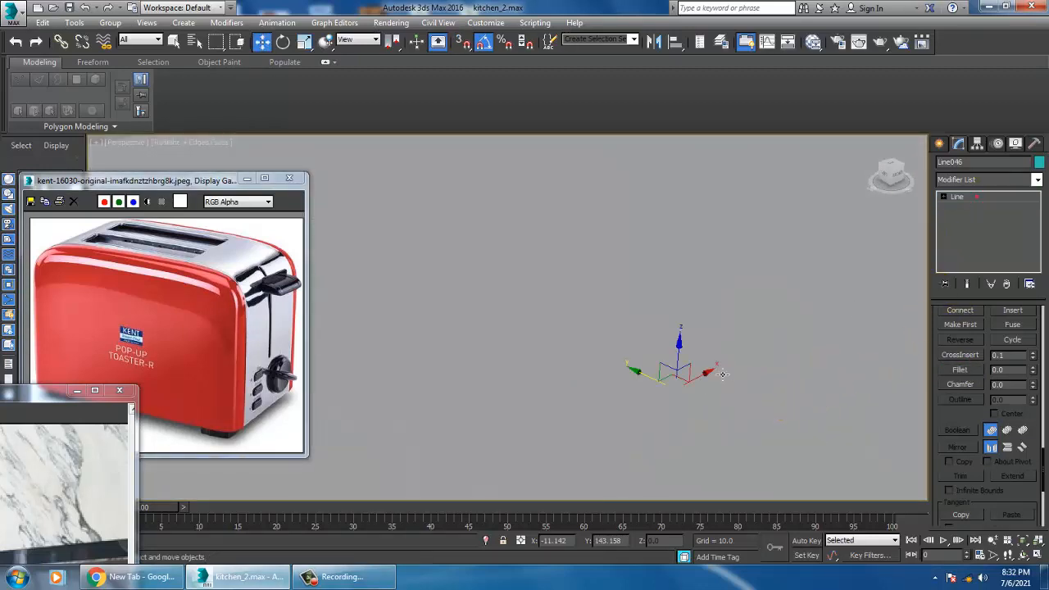
{"action": "key", "text": "z"}
{"action": "scroll", "coordinate": [703, 366], "scroll_direction": "down", "scroll_amount": 5}
{"action": "middle_click_drag", "start_coordinate": [653, 355], "coordinate": [623, 400], "text": "alt"}
{"action": "scroll", "coordinate": [634, 417], "scroll_direction": "down", "scroll_amount": 6}
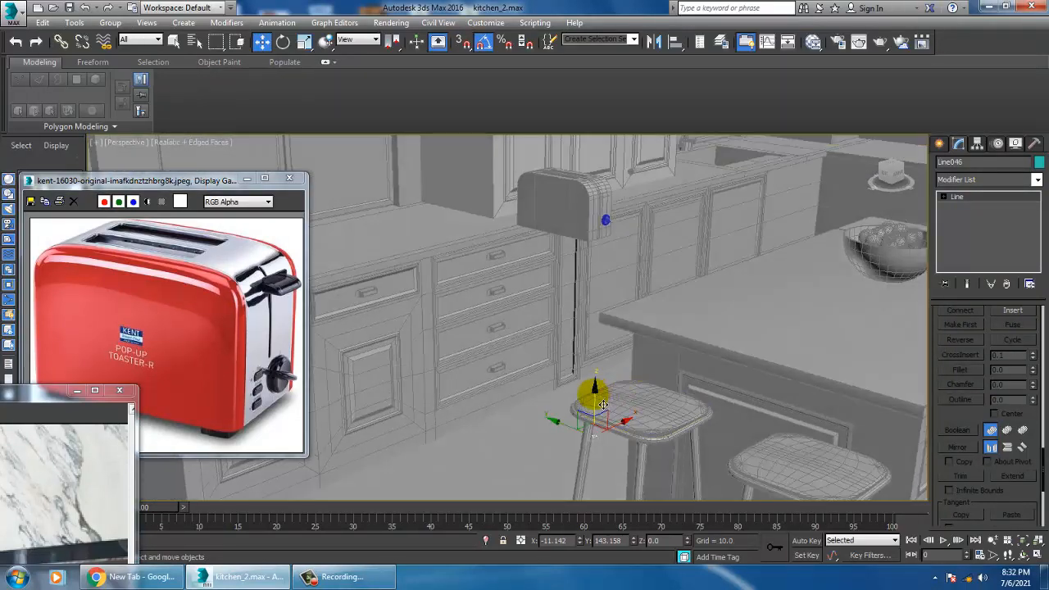
{"action": "left_click_drag", "start_coordinate": [596, 395], "coordinate": [606, 167]}
{"action": "key", "text": "z"}
{"action": "scroll", "coordinate": [621, 190], "scroll_direction": "down", "scroll_amount": 6}
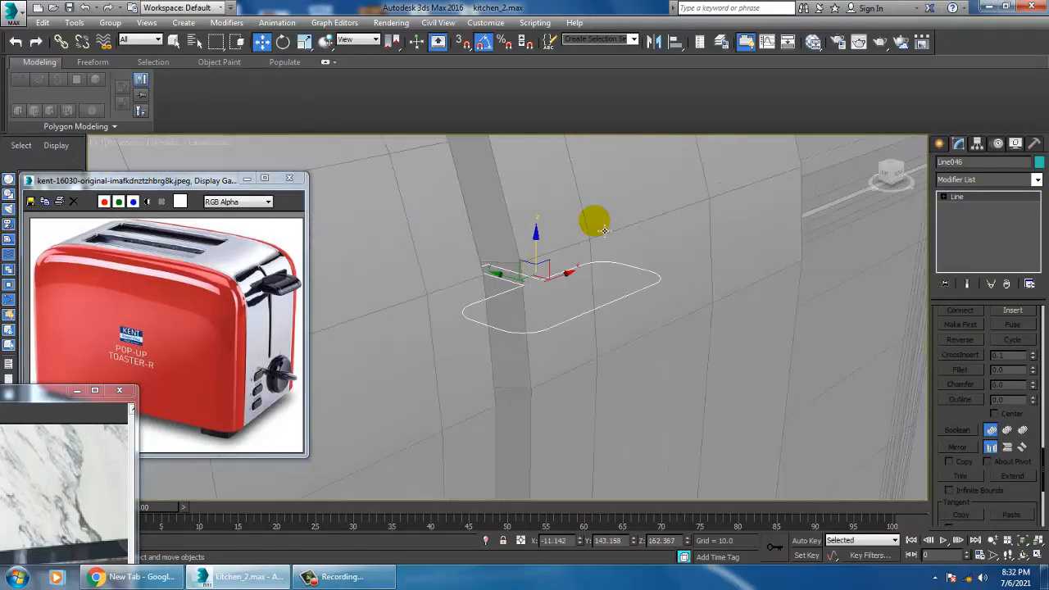
{"action": "key", "text": "r"}
{"action": "left_click_drag", "start_coordinate": [577, 262], "coordinate": [576, 233]}
{"action": "key", "text": "w"}
Step: Apply an Extrude modifier to the lever outline and set its amount to 0.1
{"action": "left_click", "coordinate": [988, 179]}
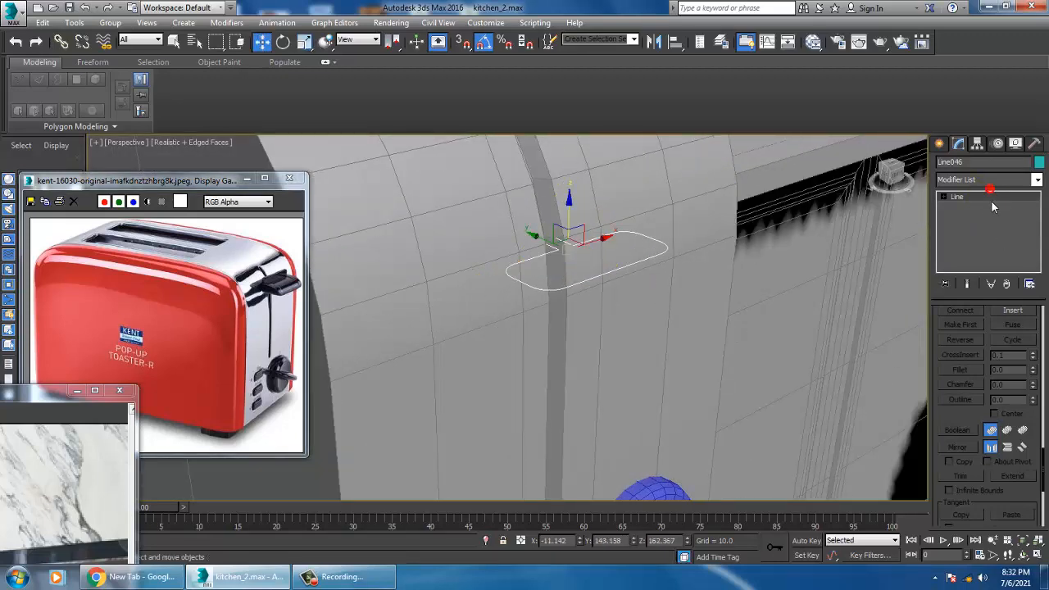
{"action": "type", "text": "ex"}
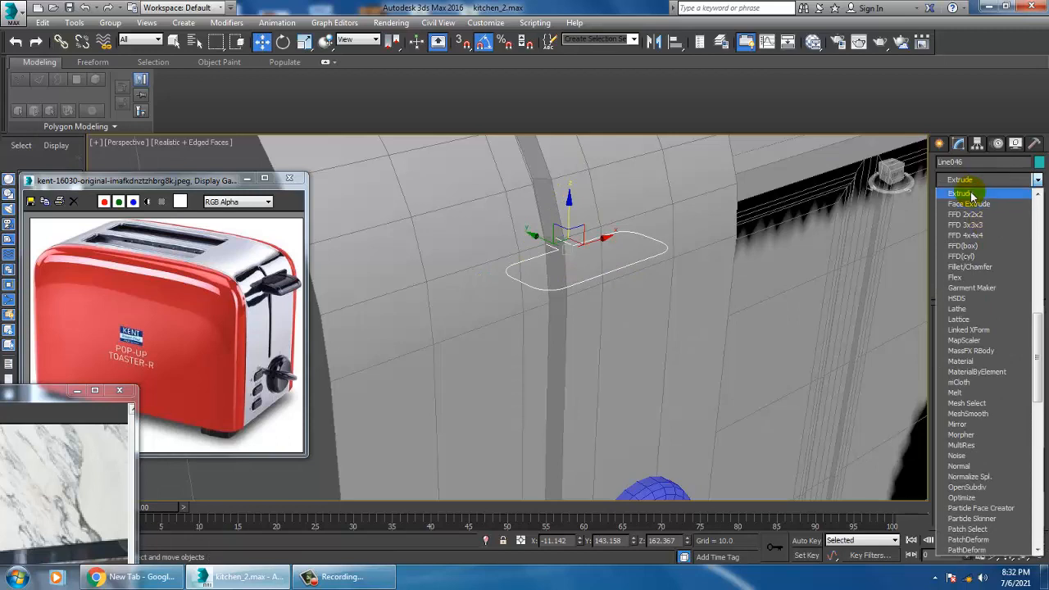
{"action": "key", "text": "Return"}
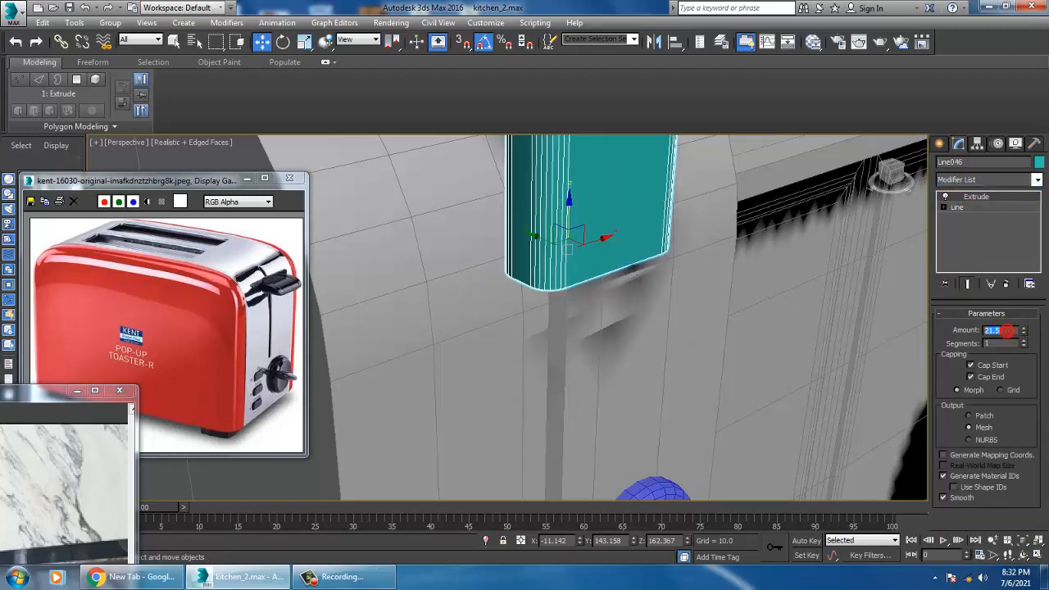
{"action": "type", "text": "2"}
{"action": "key", "text": "Return"}
{"action": "type", "text": "0."}
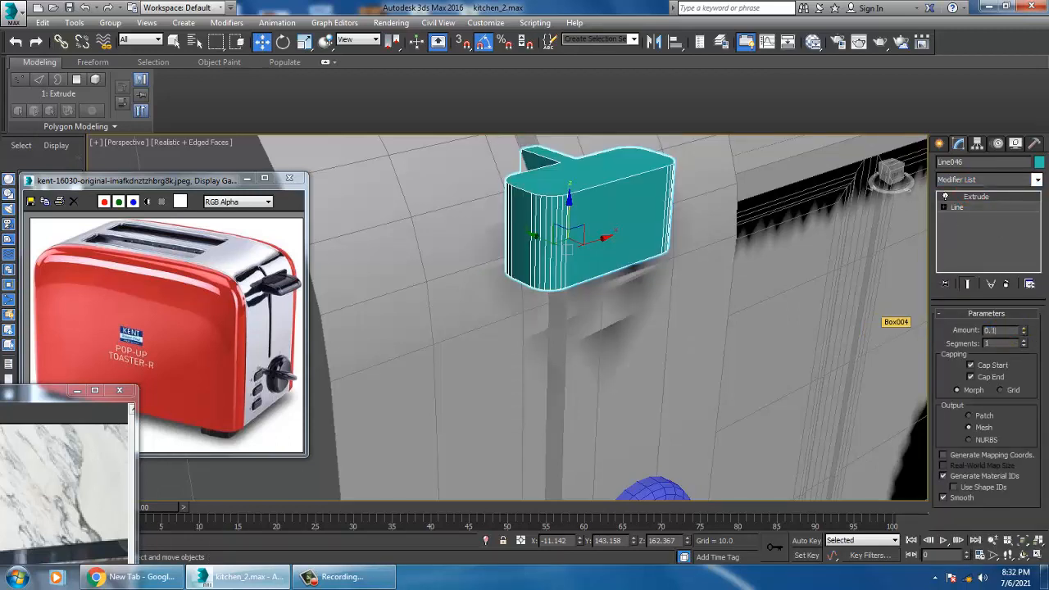
{"action": "type", "text": "1"}
{"action": "key", "text": "Return"}
Step: Scale the lever plate uniformly to about 224% and shift it slightly along X to align its stem with the slot
{"action": "mouse_move", "coordinate": [627, 276]}
{"action": "middle_mouse_down", "text": "alt"}
{"action": "mouse_move", "coordinate": [622, 223]}
{"action": "mouse_move", "coordinate": [628, 269]}
{"action": "middle_mouse_up", "text": "alt"}
{"action": "scroll", "coordinate": [606, 254], "scroll_direction": "down", "scroll_amount": 6}
{"action": "scroll", "coordinate": [623, 229], "scroll_direction": "up", "scroll_amount": 3}
{"action": "key", "text": "r"}
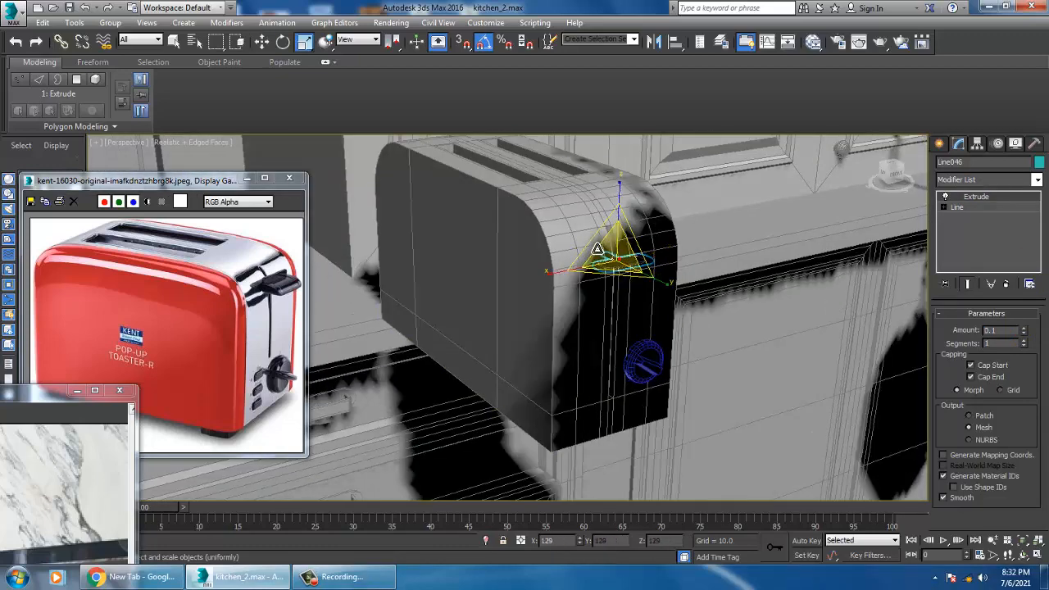
{"action": "scroll", "coordinate": [644, 287], "scroll_direction": "up", "scroll_amount": 10}
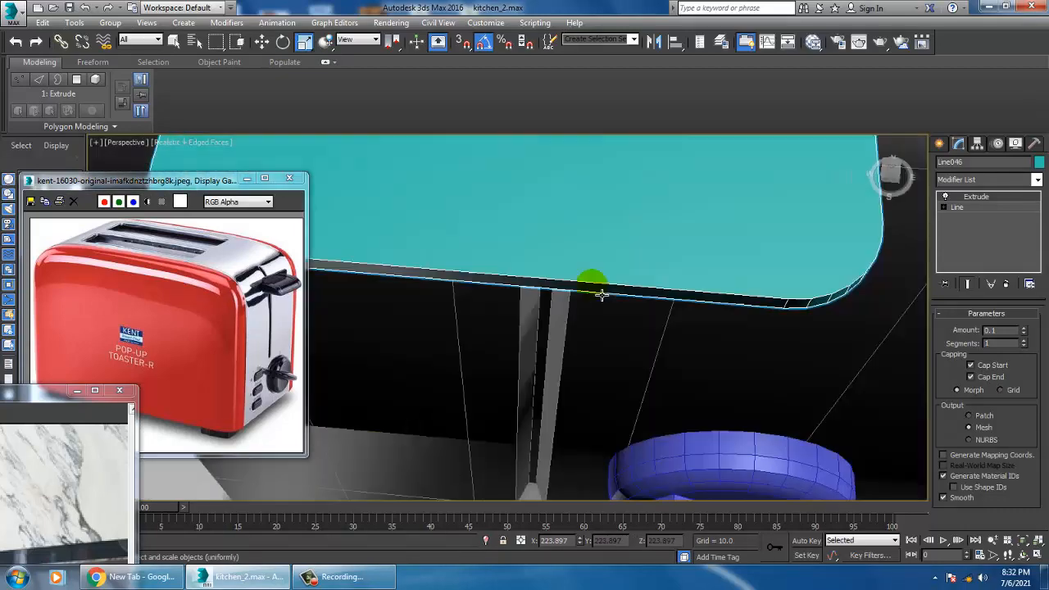
{"action": "scroll", "coordinate": [601, 295], "scroll_direction": "down", "scroll_amount": 6}
{"action": "middle_click_drag", "start_coordinate": [601, 282], "coordinate": [604, 311], "text": "alt"}
{"action": "key", "text": "w"}
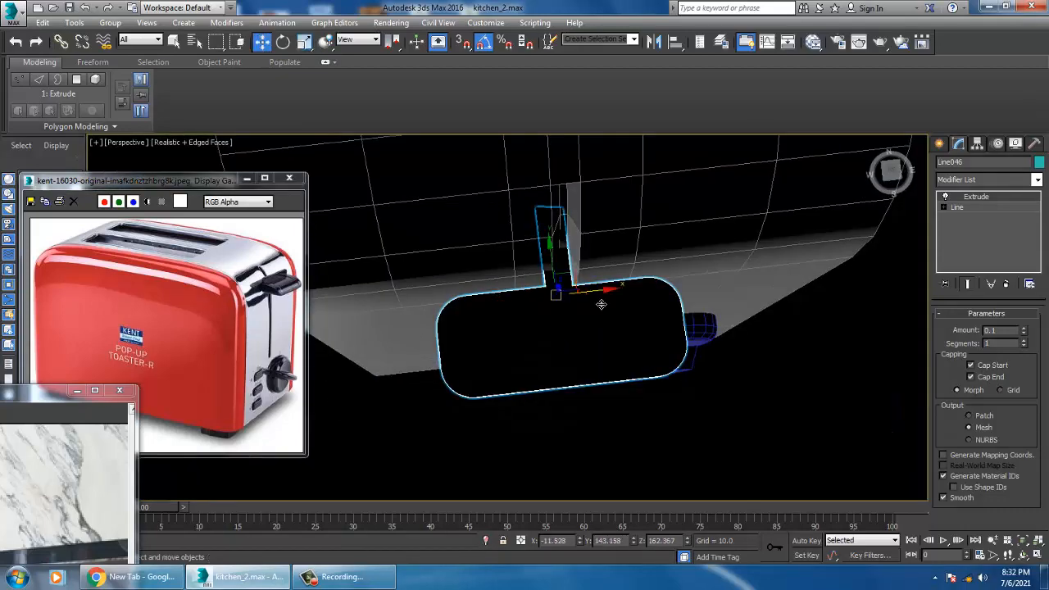
{"action": "left_click_drag", "start_coordinate": [601, 304], "coordinate": [609, 300]}
{"action": "scroll", "coordinate": [605, 299], "scroll_direction": "down", "scroll_amount": 5}
{"action": "middle_click_drag", "start_coordinate": [603, 298], "coordinate": [624, 321], "text": "alt"}
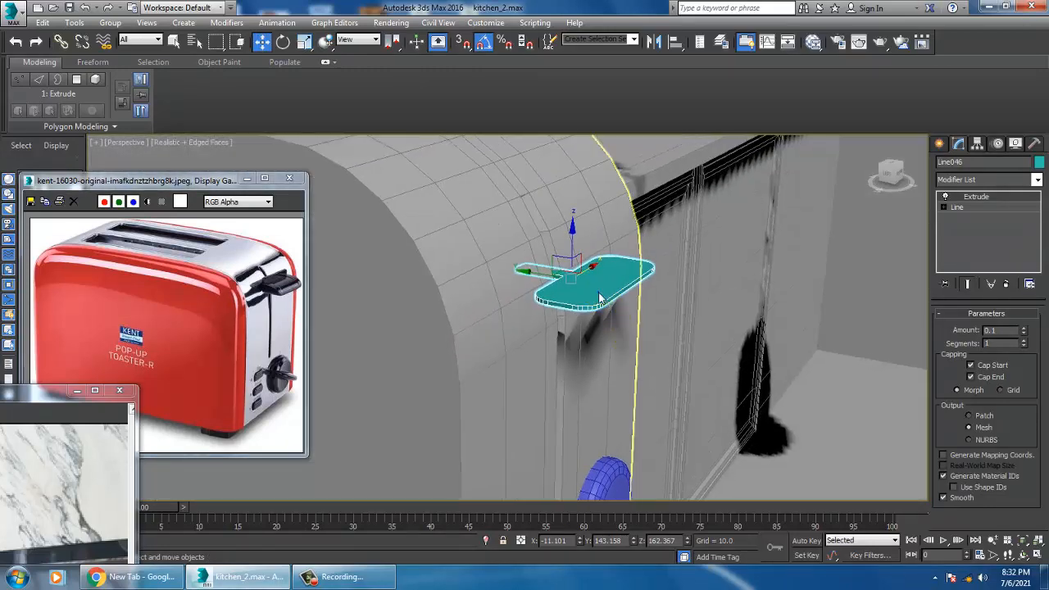
Step: Convert the extruded lever plate to an Editable Poly
{"action": "right_click", "coordinate": [599, 299]}
{"action": "mouse_move", "coordinate": [668, 421]}
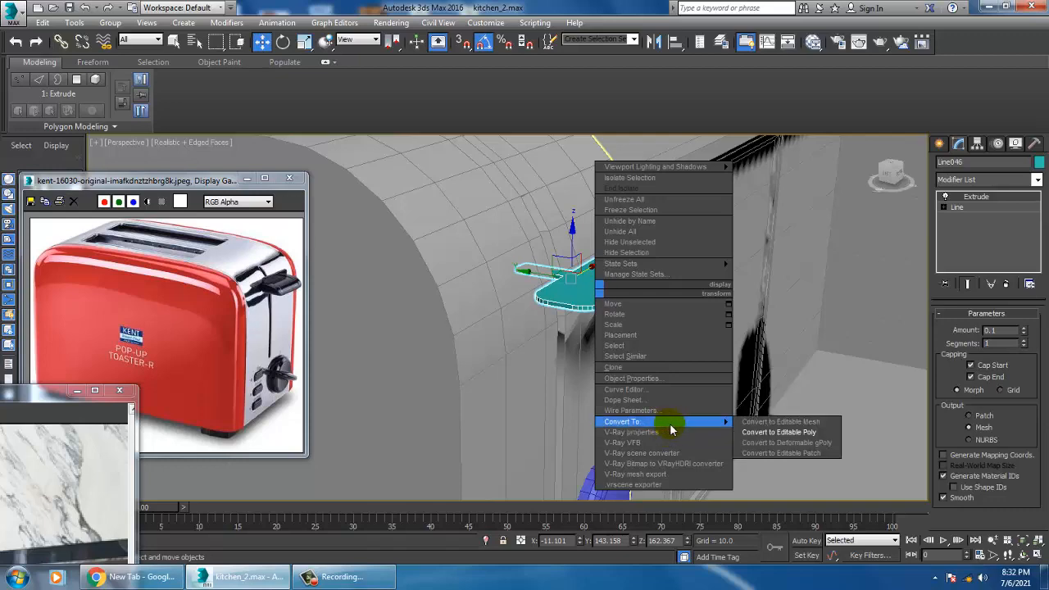
{"action": "left_click", "coordinate": [781, 435]}
{"action": "middle_click_drag", "start_coordinate": [710, 314], "coordinate": [632, 328], "text": "alt"}
{"action": "scroll", "coordinate": [601, 273], "scroll_direction": "up", "scroll_amount": 7}
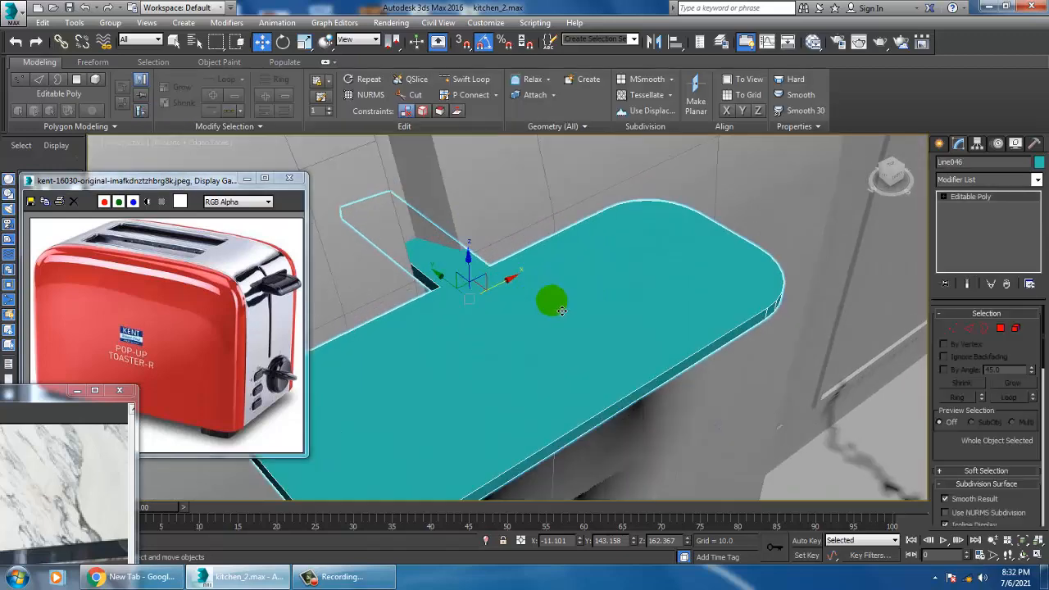
Step: Cut the lever's top face across the base of the stem and select the wide handle polygon
{"action": "right_click", "coordinate": [494, 282]}
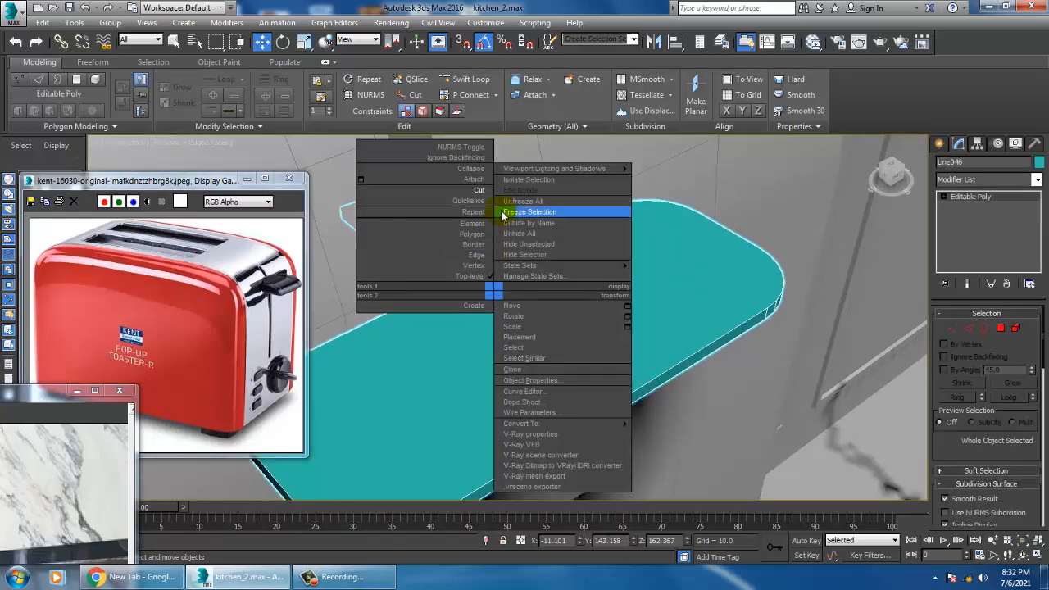
{"action": "left_click", "coordinate": [480, 189]}
{"action": "left_click", "coordinate": [449, 295]}
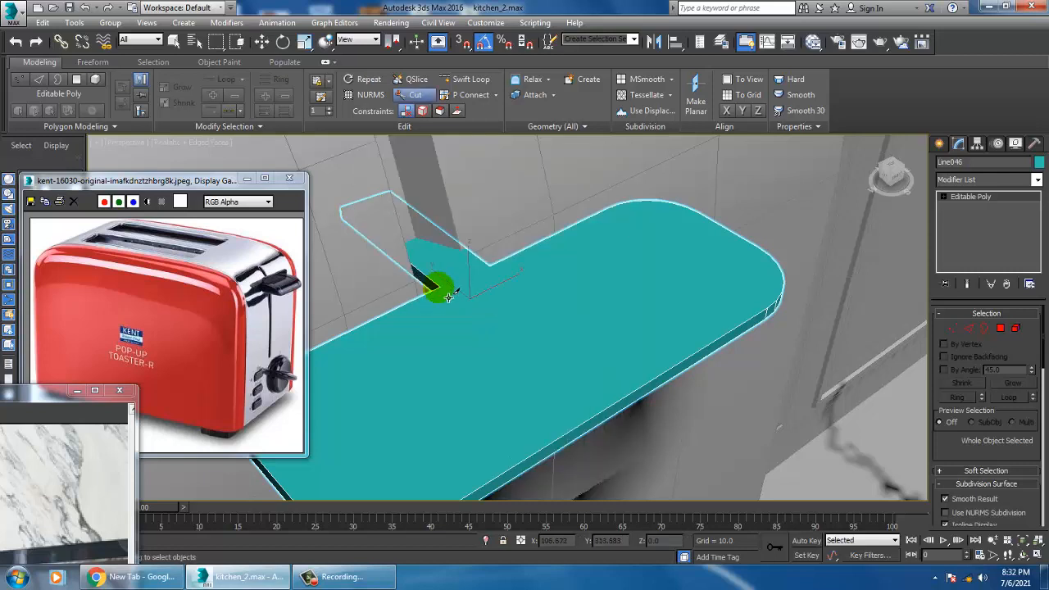
{"action": "right_click", "coordinate": [830, 300]}
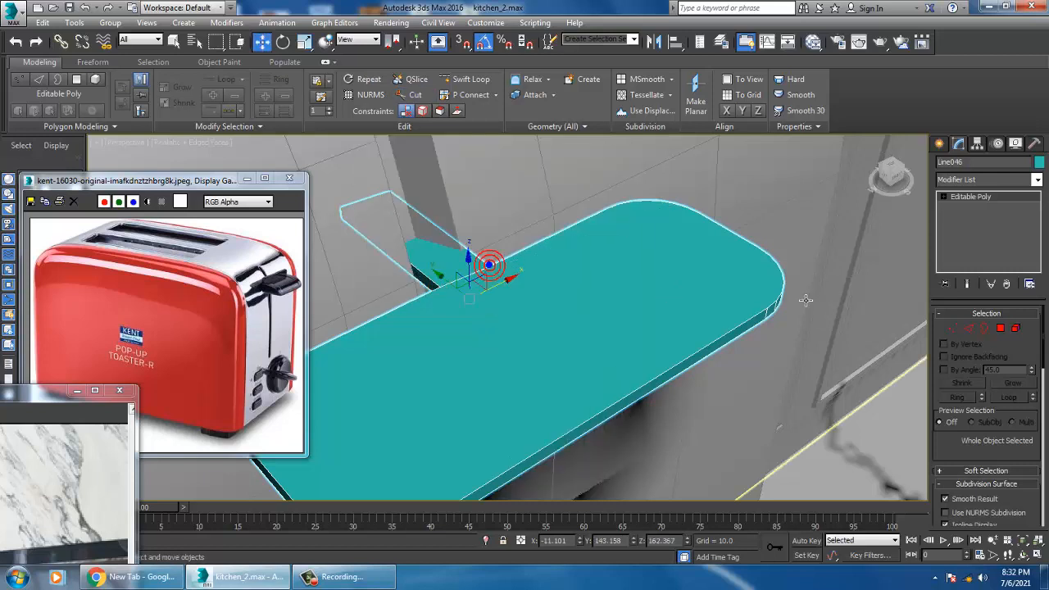
{"action": "key", "text": "4"}
{"action": "left_click", "coordinate": [521, 331]}
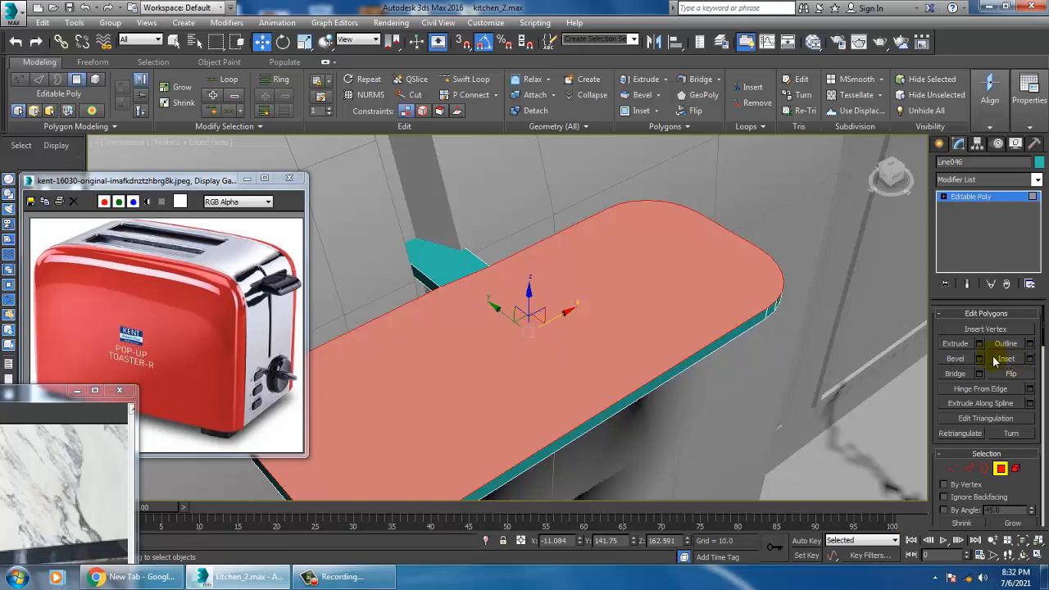
{"action": "left_click", "coordinate": [980, 359]}
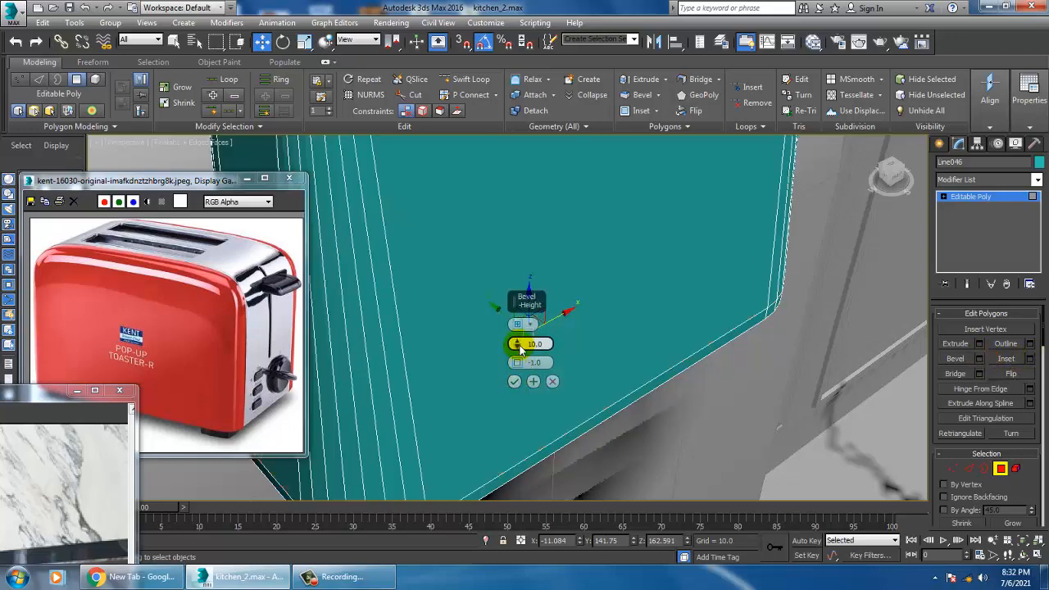
{"action": "left_click_drag", "start_coordinate": [520, 348], "coordinate": [557, 523]}
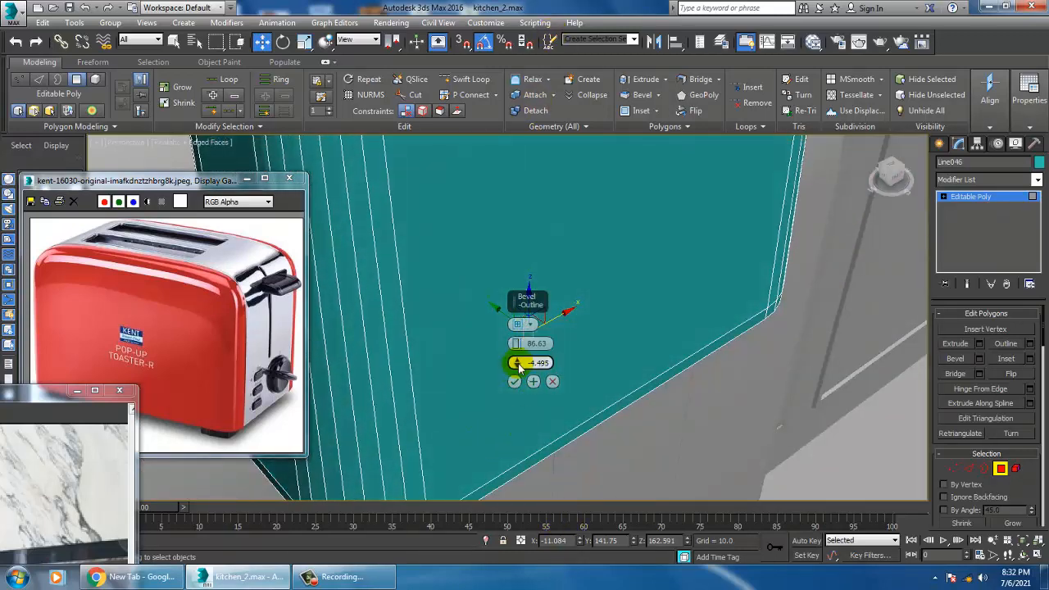
{"action": "left_click_drag", "start_coordinate": [515, 363], "coordinate": [544, 367]}
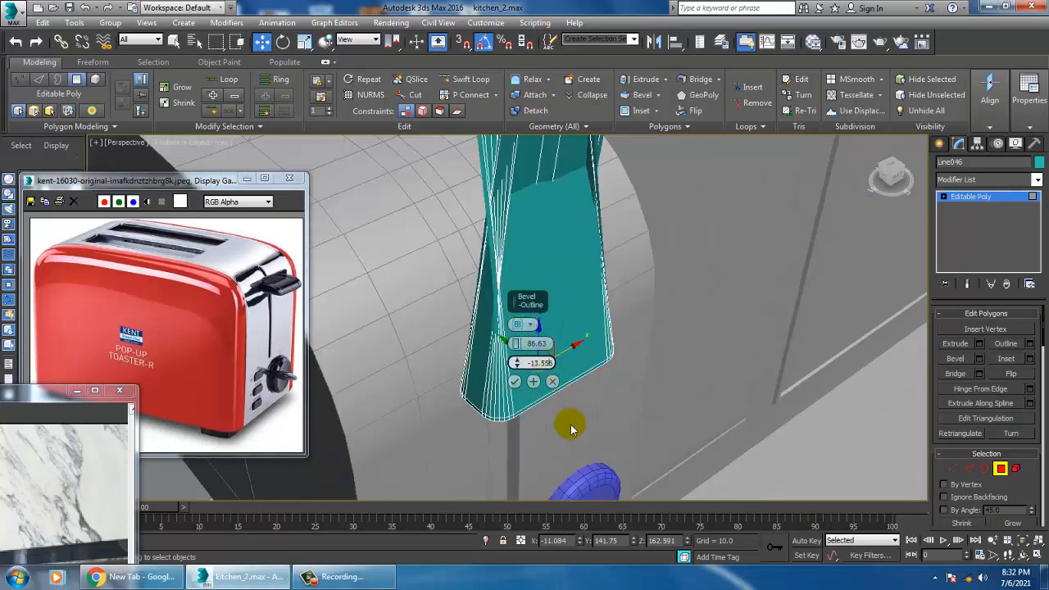
{"action": "scroll", "coordinate": [666, 146], "scroll_direction": "down", "scroll_amount": 6}
{"action": "middle_click_drag", "start_coordinate": [630, 271], "coordinate": [585, 470]}
{"action": "scroll", "coordinate": [572, 354], "scroll_direction": "down", "scroll_amount": 7}
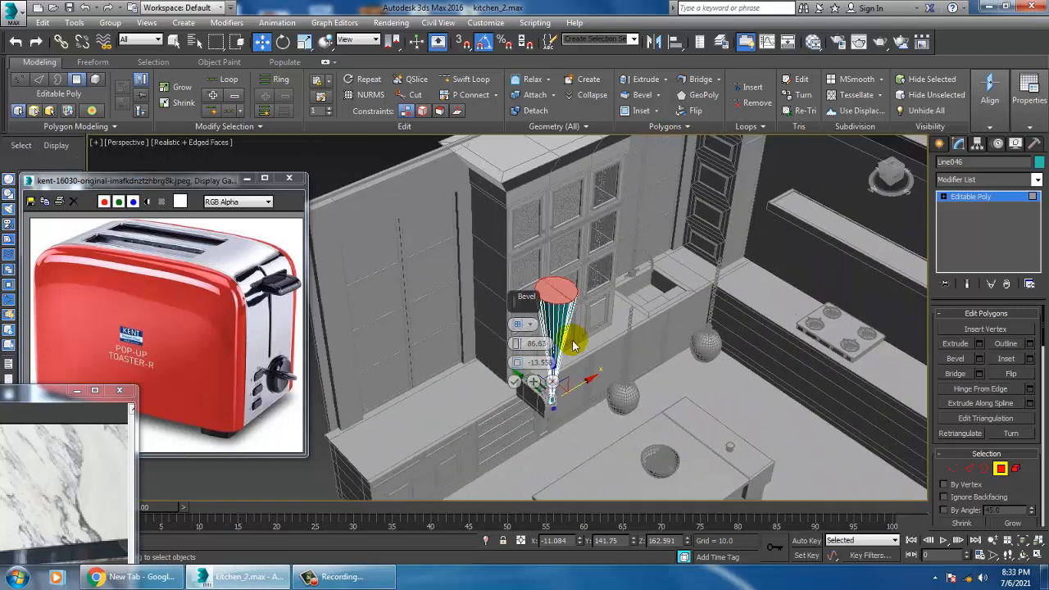
{"action": "scroll", "coordinate": [574, 346], "scroll_direction": "up", "scroll_amount": 4}
{"action": "left_click", "coordinate": [553, 381]}
{"action": "key", "text": "z"}
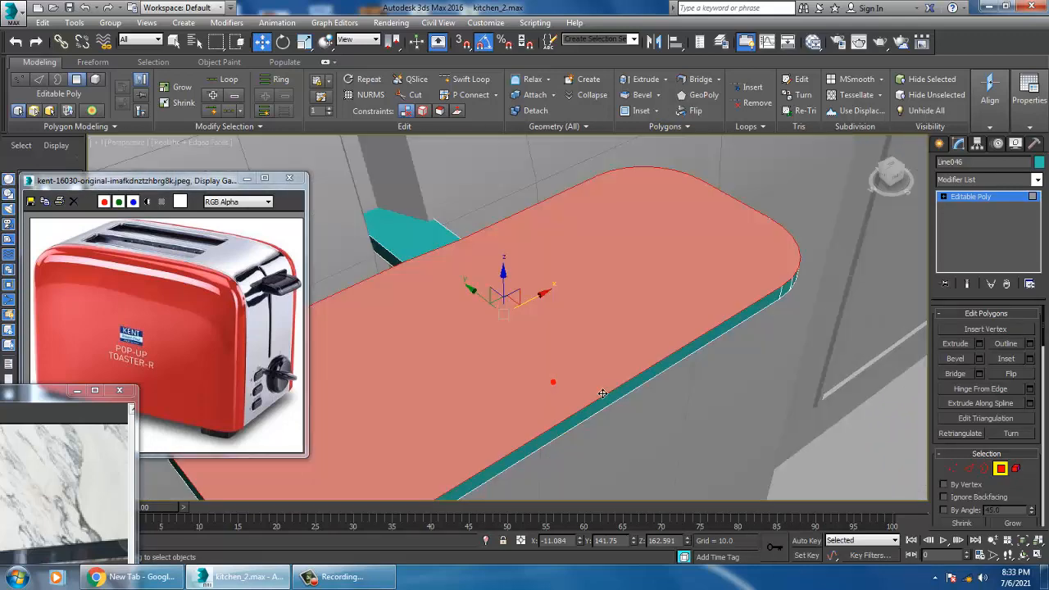
Step: Extrude the wide handle polygon upward by about 0.6, scale its top face down to taper the sides, and leave polygon editing
{"action": "left_click", "coordinate": [979, 344]}
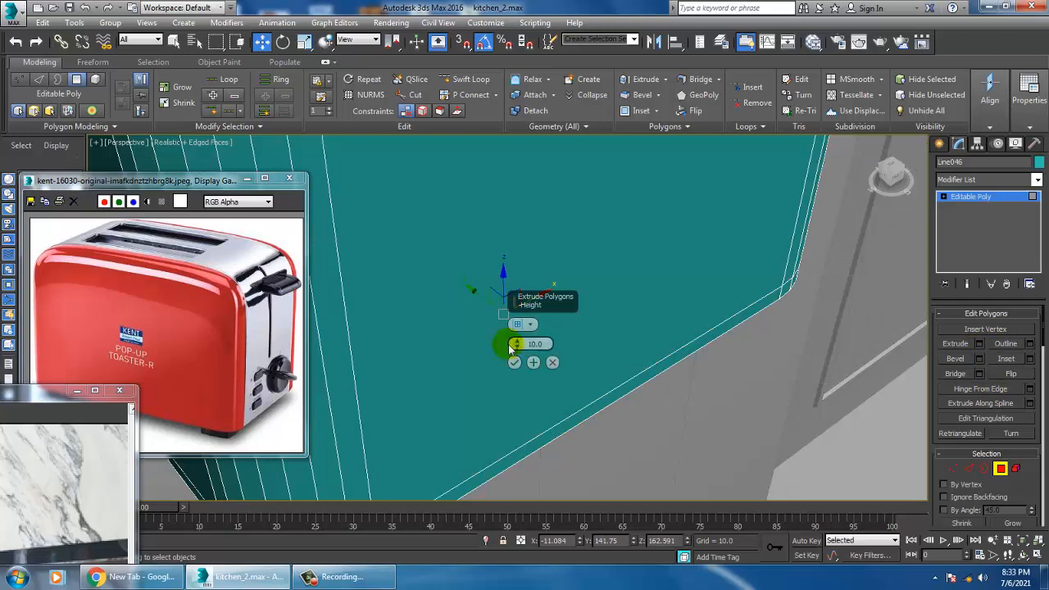
{"action": "left_click_drag", "start_coordinate": [523, 363], "coordinate": [545, 401]}
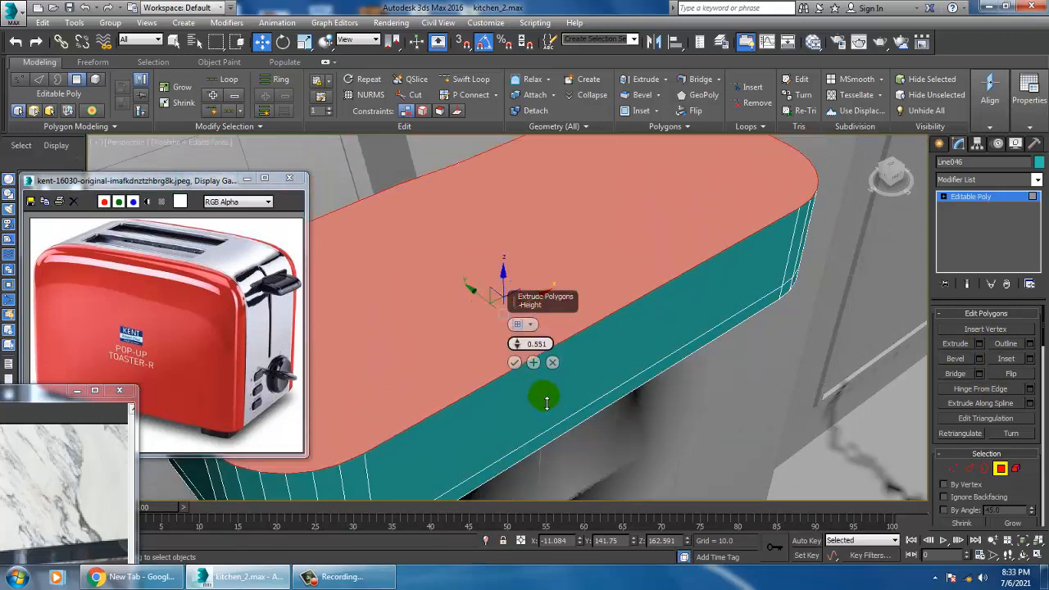
{"action": "left_click", "coordinate": [514, 366]}
{"action": "key", "text": "r"}
{"action": "mouse_move", "coordinate": [519, 246]}
{"action": "left_mouse_down"}
{"action": "mouse_move", "coordinate": [557, 262]}
{"action": "mouse_move", "coordinate": [532, 244]}
{"action": "mouse_move", "coordinate": [525, 254]}
{"action": "left_mouse_up"}
{"action": "key", "text": "w"}
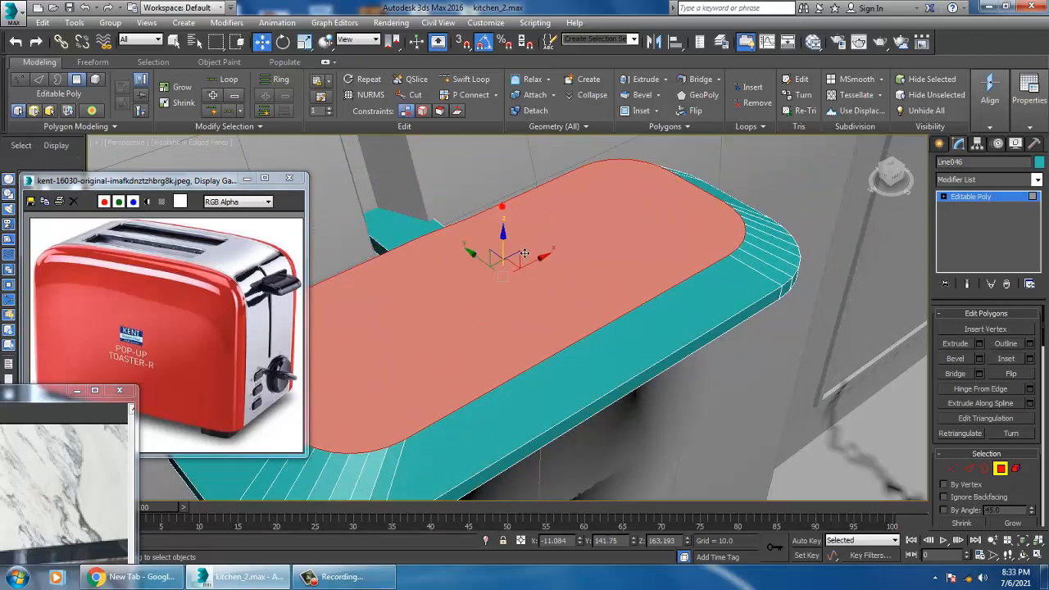
{"action": "scroll", "coordinate": [524, 253], "scroll_direction": "down", "scroll_amount": 8}
{"action": "middle_click_drag", "start_coordinate": [574, 268], "coordinate": [557, 274], "text": "alt"}
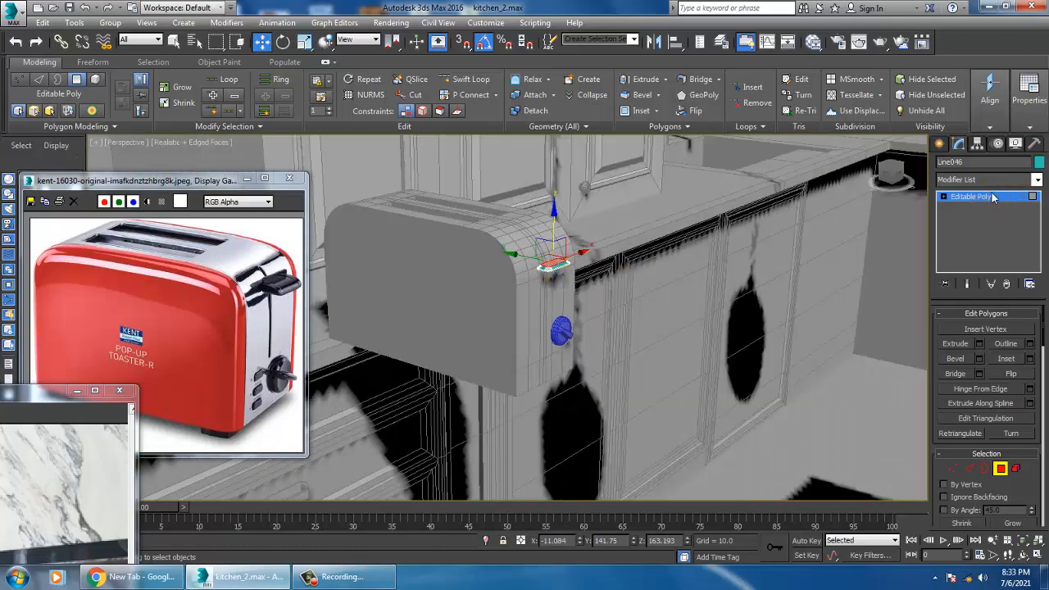
{"action": "left_click", "coordinate": [992, 197]}
Step: Select the toaster body and lever together and move them along X to the far corner of the counter beyond the sink
{"action": "middle_click_drag", "start_coordinate": [837, 314], "coordinate": [528, 351], "text": "alt"}
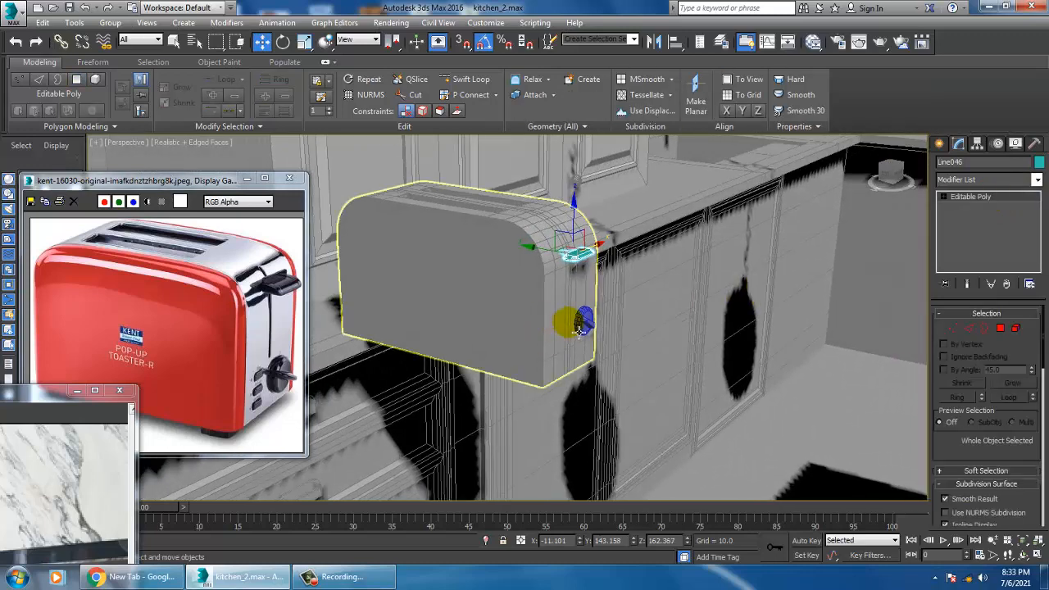
{"action": "left_click", "coordinate": [579, 331]}
{"action": "left_click", "coordinate": [591, 331]}
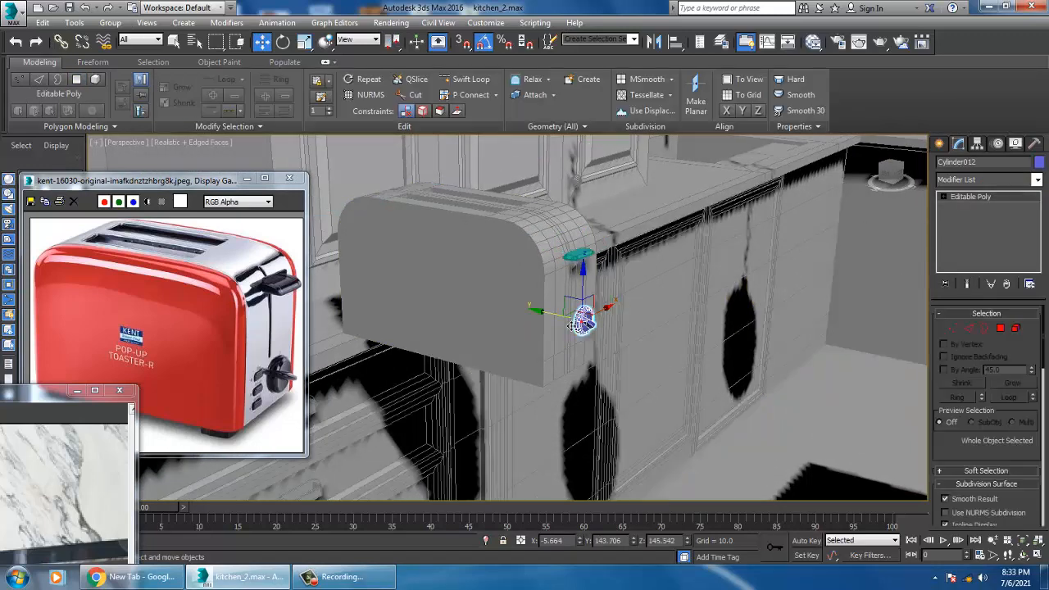
{"action": "left_click", "coordinate": [565, 287]}
{"action": "left_click", "coordinate": [578, 255], "text": "ctrl"}
{"action": "middle_click_drag", "start_coordinate": [629, 315], "coordinate": [531, 331], "text": "alt"}
{"action": "scroll", "coordinate": [600, 329], "scroll_direction": "down", "scroll_amount": 3}
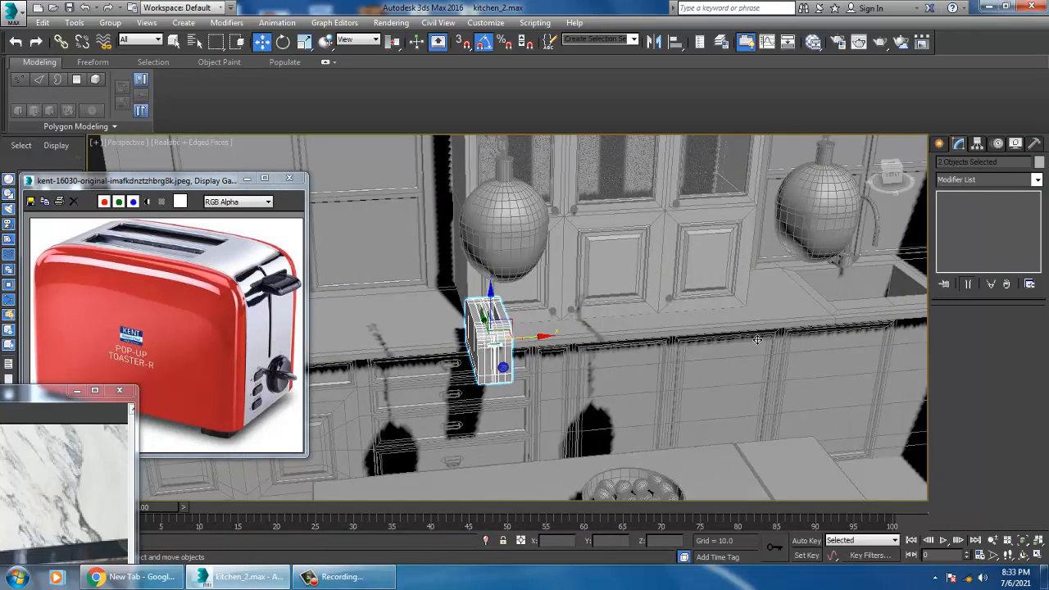
{"action": "left_click_drag", "start_coordinate": [757, 339], "coordinate": [1044, 328]}
{"action": "key", "text": "z"}
{"action": "scroll", "coordinate": [845, 306], "scroll_direction": "down", "scroll_amount": 5}
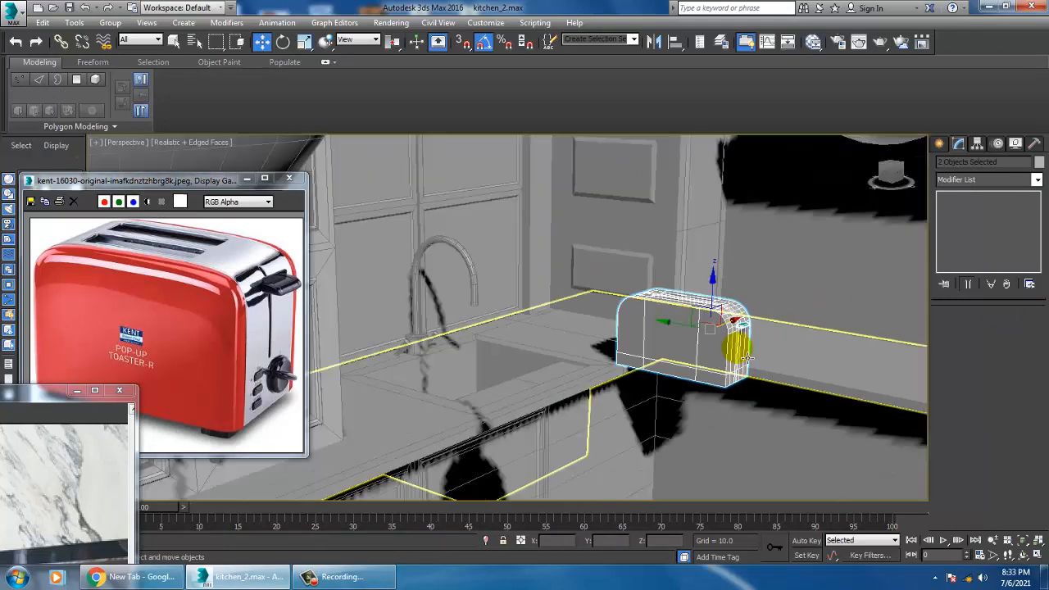
Step: Adjust the toaster body and lever's position so they sit on the corner countertop beside the end cabinet
{"action": "middle_click_drag", "start_coordinate": [735, 346], "coordinate": [665, 362], "text": "alt"}
{"action": "left_click_drag", "start_coordinate": [787, 318], "coordinate": [814, 297]}
{"action": "key", "text": "z"}
{"action": "middle_click_drag", "start_coordinate": [702, 277], "coordinate": [691, 185], "text": "alt"}
{"action": "middle_click_drag", "start_coordinate": [694, 301], "coordinate": [681, 281], "text": "alt"}
{"action": "scroll", "coordinate": [681, 281], "scroll_direction": "down", "scroll_amount": 10}
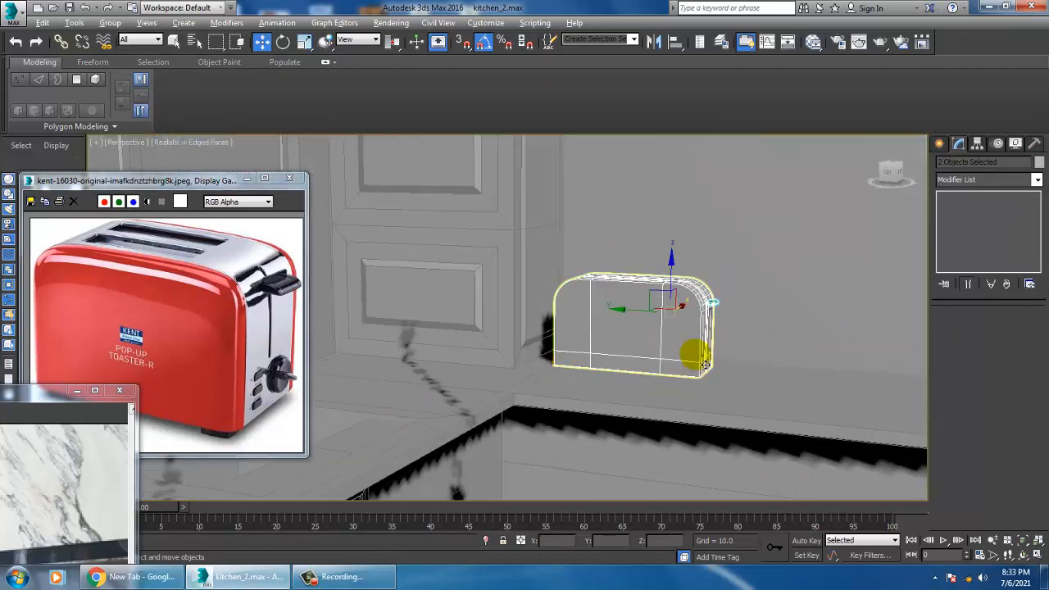
{"action": "left_click_drag", "start_coordinate": [680, 283], "coordinate": [706, 279]}
Step: Isolate the toaster body from the rest of the kitchen and frame it in the Top view
{"action": "key", "text": "alt+w"}
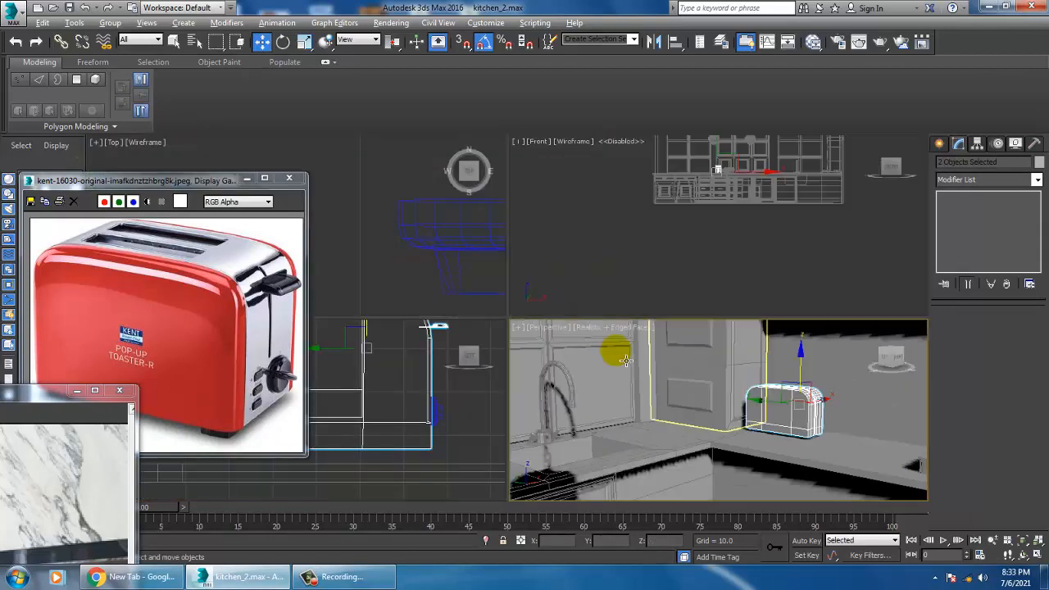
{"action": "left_click", "coordinate": [786, 430]}
{"action": "key", "text": "alt+q"}
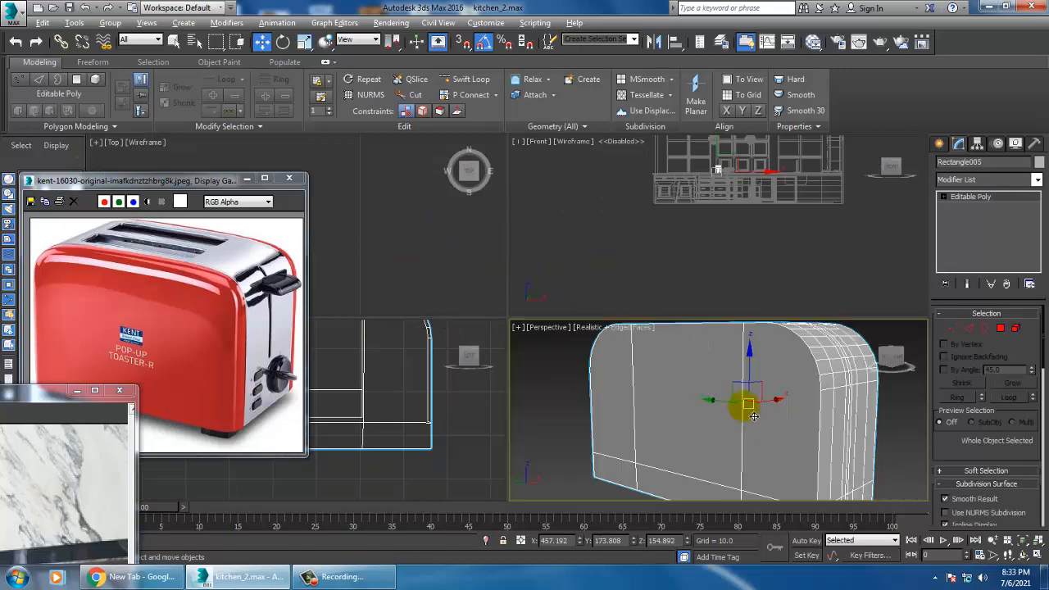
{"action": "mouse_move", "coordinate": [749, 408]}
{"action": "middle_mouse_down", "text": "alt"}
{"action": "mouse_move", "coordinate": [721, 348]}
{"action": "mouse_move", "coordinate": [758, 407]}
{"action": "middle_mouse_up", "text": "alt"}
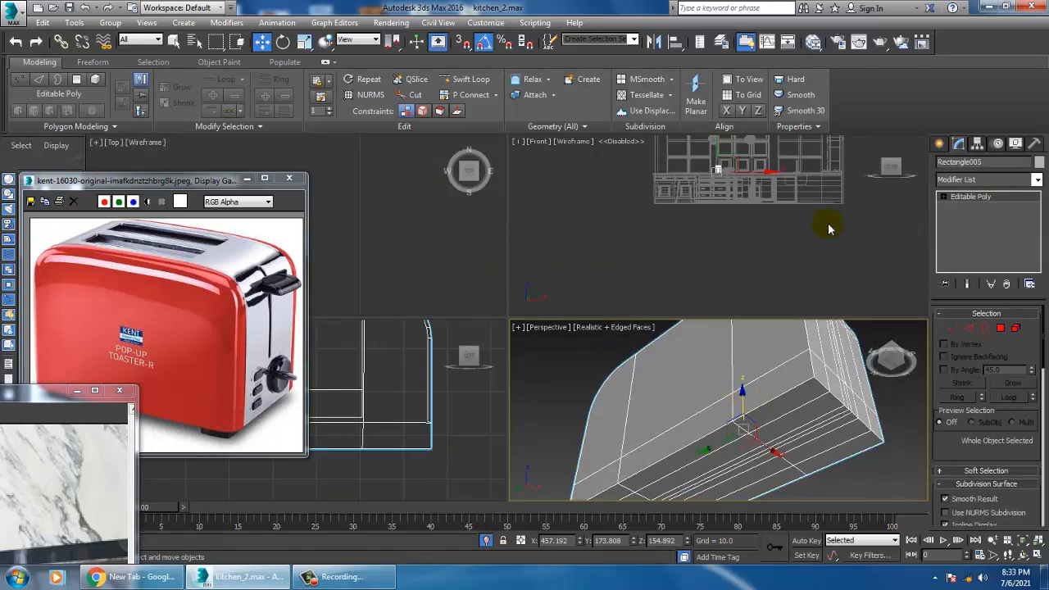
{"action": "key", "text": "alt+w"}
{"action": "key", "text": "z"}
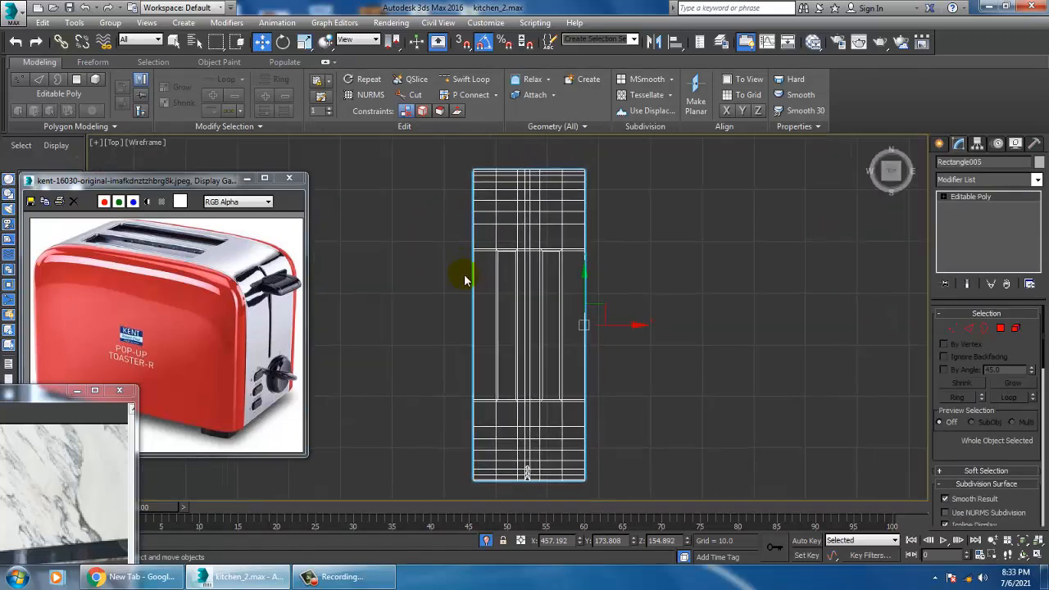
Step: Create a box foot about 7.9 long, 4.1 wide and 4.7 high at a rear corner of the toaster's footprint
{"action": "left_click", "coordinate": [940, 145]}
{"action": "left_click", "coordinate": [943, 164]}
{"action": "left_click", "coordinate": [962, 227]}
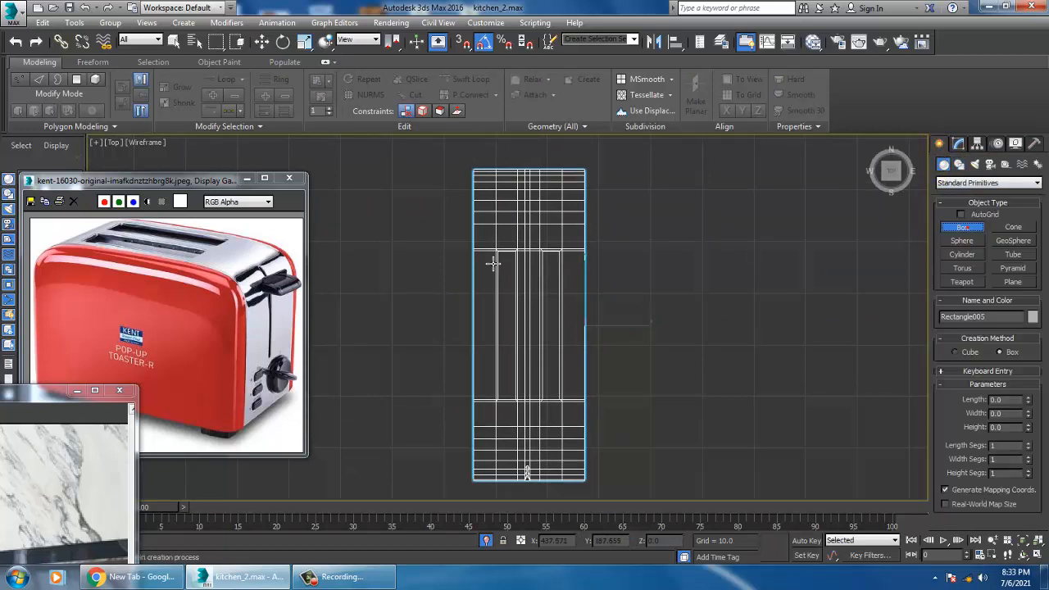
{"action": "middle_click_drag", "start_coordinate": [492, 217], "coordinate": [511, 213]}
{"action": "left_click_drag", "start_coordinate": [495, 182], "coordinate": [506, 193]}
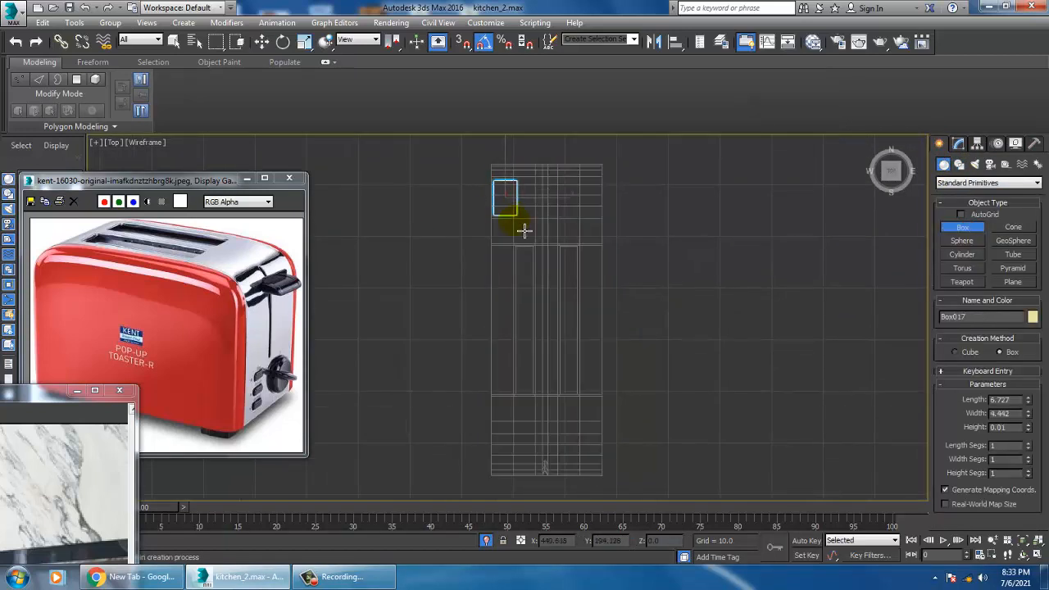
{"action": "key", "text": "alt+w"}
{"action": "right_click", "coordinate": [725, 361]}
{"action": "key", "text": "alt+w"}
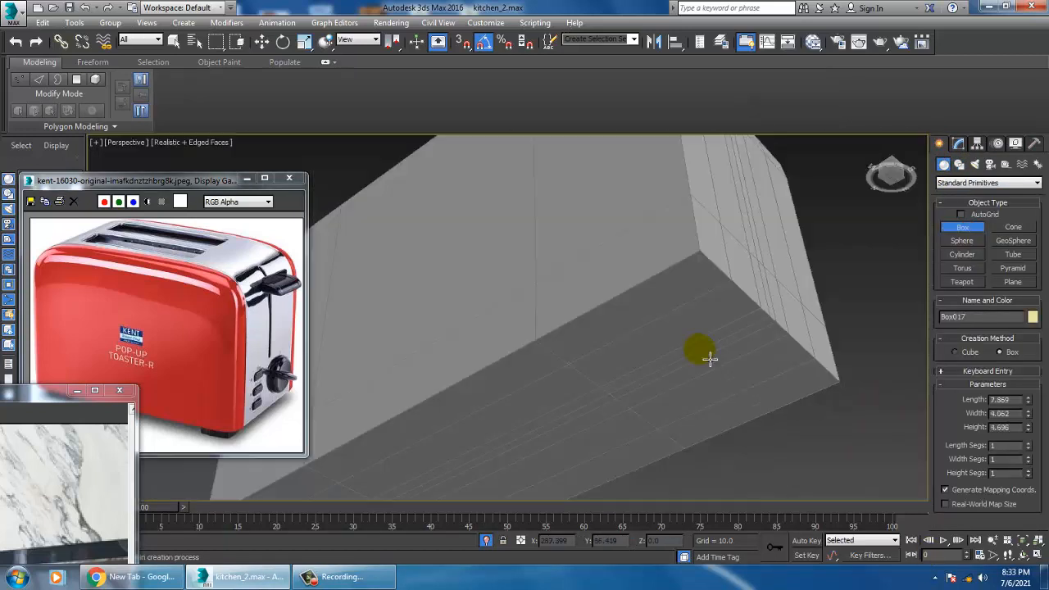
Step: Raise the box foot along Z until its top sinks slightly into the underside of the toaster body
{"action": "scroll", "coordinate": [709, 358], "scroll_direction": "down", "scroll_amount": 8}
{"action": "middle_click_drag", "start_coordinate": [710, 358], "coordinate": [709, 412], "text": "alt"}
{"action": "key", "text": "w"}
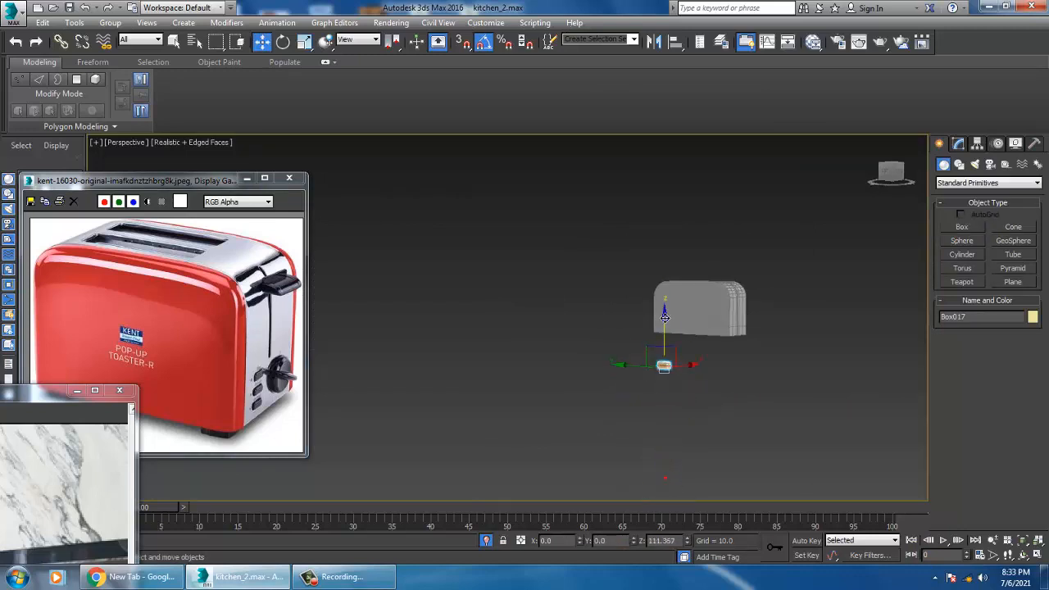
{"action": "scroll", "coordinate": [666, 301], "scroll_direction": "up", "scroll_amount": 10}
{"action": "scroll", "coordinate": [632, 323], "scroll_direction": "down", "scroll_amount": 5}
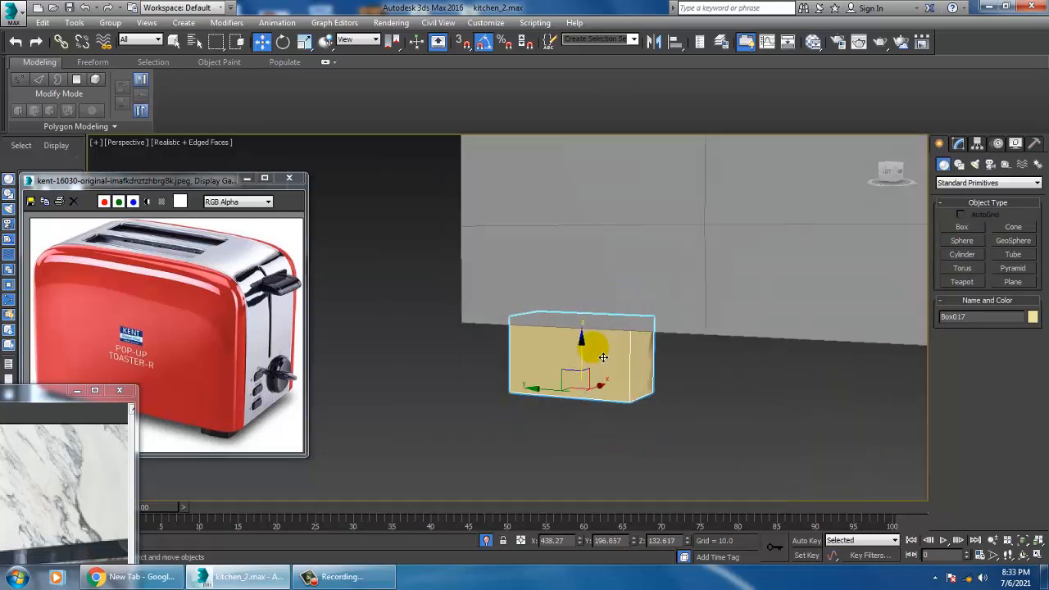
{"action": "scroll", "coordinate": [592, 355], "scroll_direction": "down", "scroll_amount": 5}
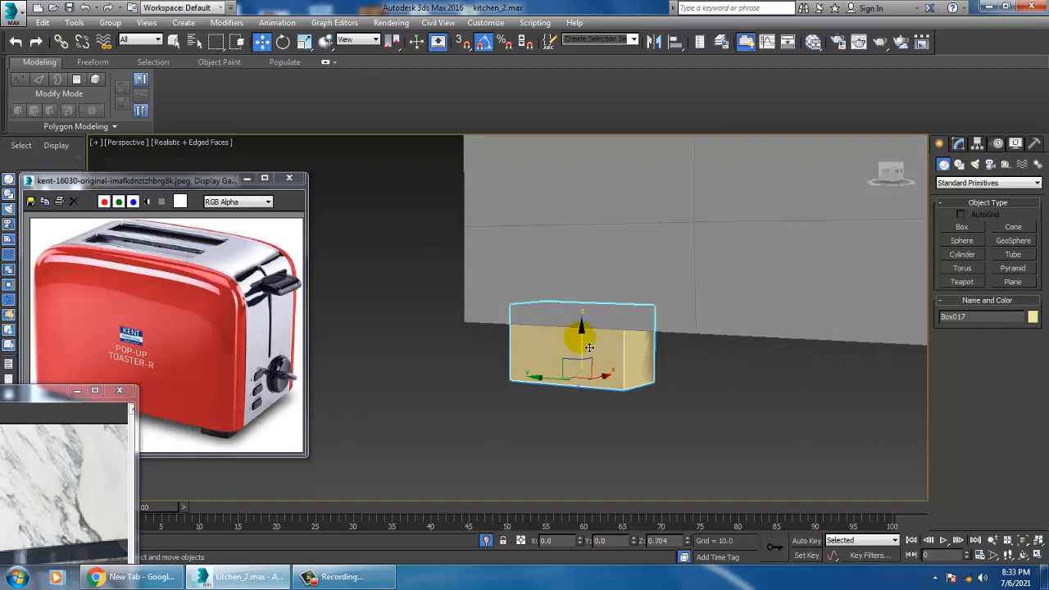
Step: Clone the foot as one copy about 16 units along X to the opposite long side of the toaster
{"action": "key", "text": "alt+w"}
{"action": "right_click", "coordinate": [381, 216]}
{"action": "key", "text": "alt+w"}
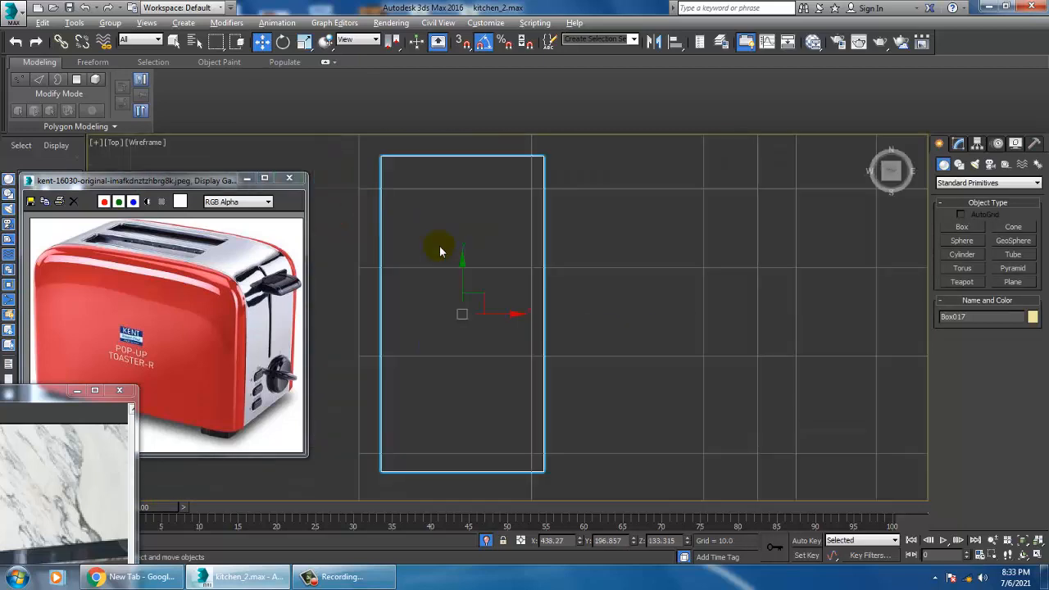
{"action": "middle_click_drag", "start_coordinate": [440, 248], "coordinate": [499, 202]}
{"action": "scroll", "coordinate": [499, 202], "scroll_direction": "down", "scroll_amount": 10}
{"action": "middle_click_drag", "start_coordinate": [535, 234], "coordinate": [518, 275]}
{"action": "left_click_drag", "start_coordinate": [542, 263], "coordinate": [585, 262], "text": "shift"}
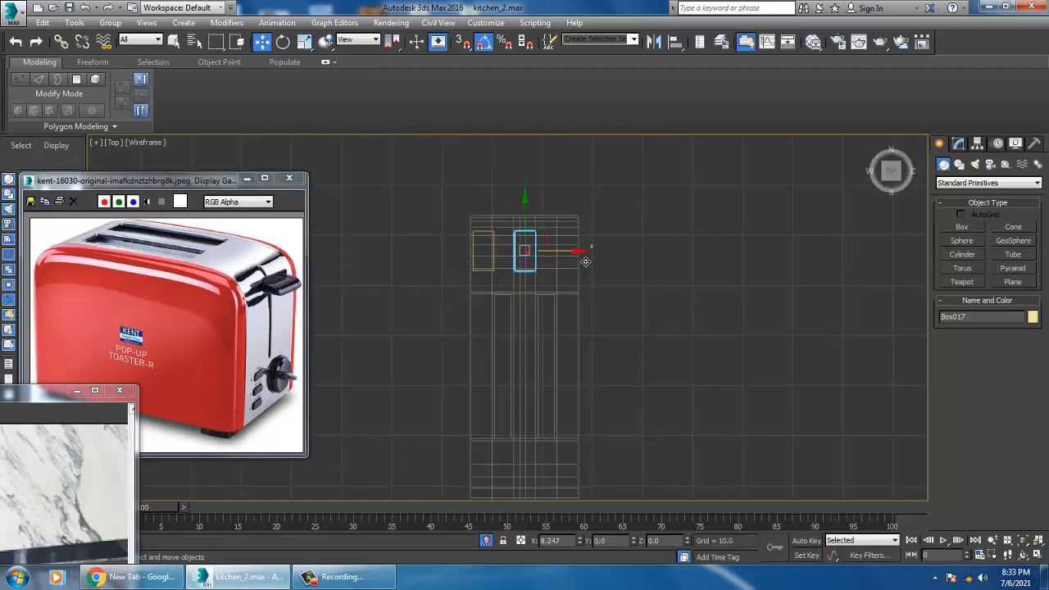
{"action": "left_click_drag", "start_coordinate": [639, 412], "coordinate": [639, 412], "text": "shift"}
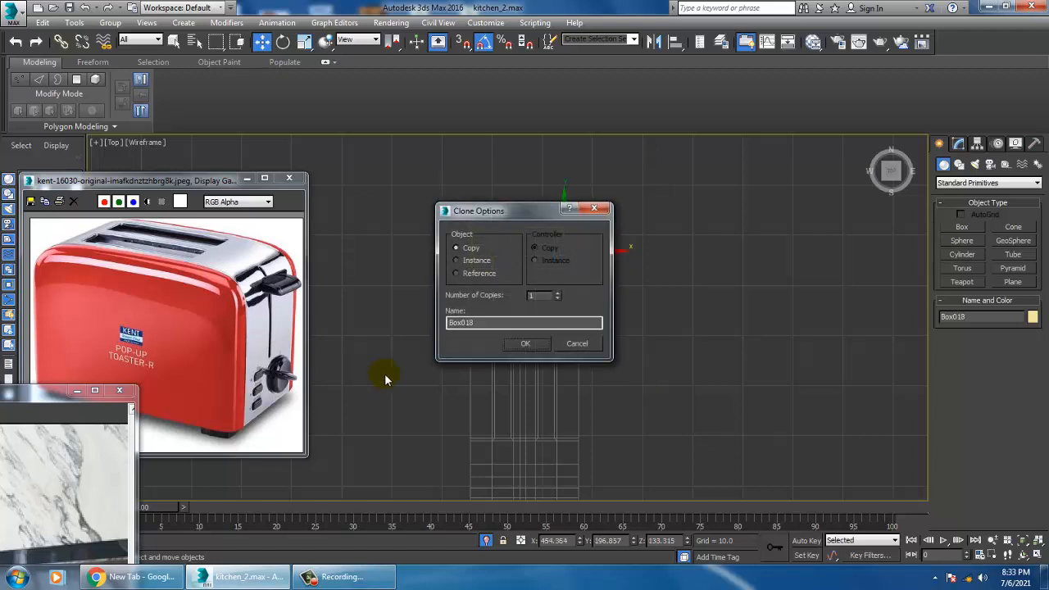
{"action": "left_click", "coordinate": [525, 344]}
Step: Select both feet and clone the pair as a copy about 46 units along Y to the toaster's lever end
{"action": "left_click", "coordinate": [487, 277], "text": "ctrl"}
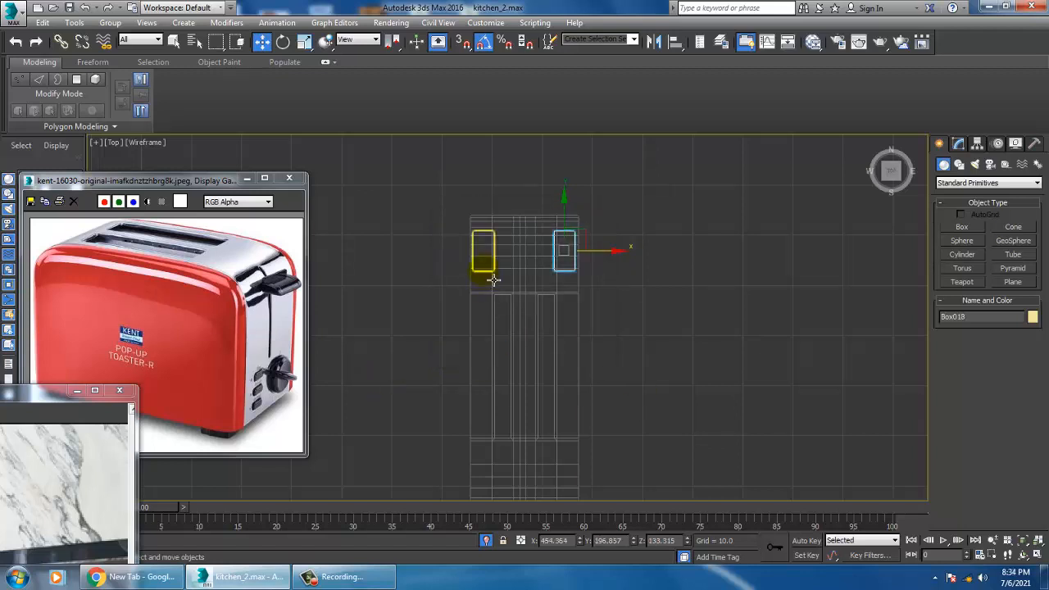
{"action": "scroll", "coordinate": [492, 277], "scroll_direction": "down", "scroll_amount": 3}
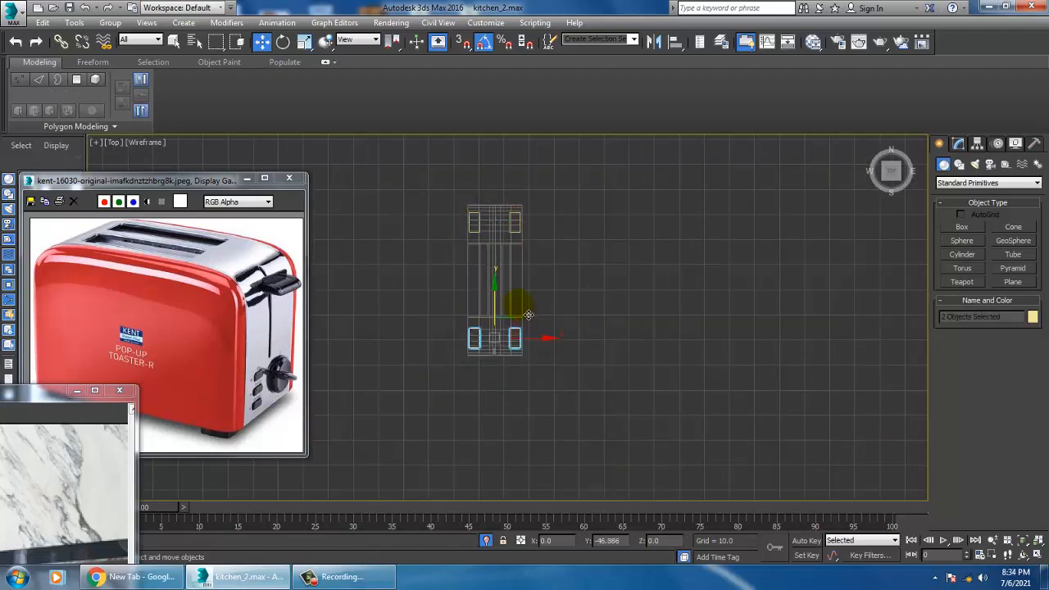
{"action": "left_click_drag", "start_coordinate": [529, 317], "coordinate": [556, 348], "text": "shift"}
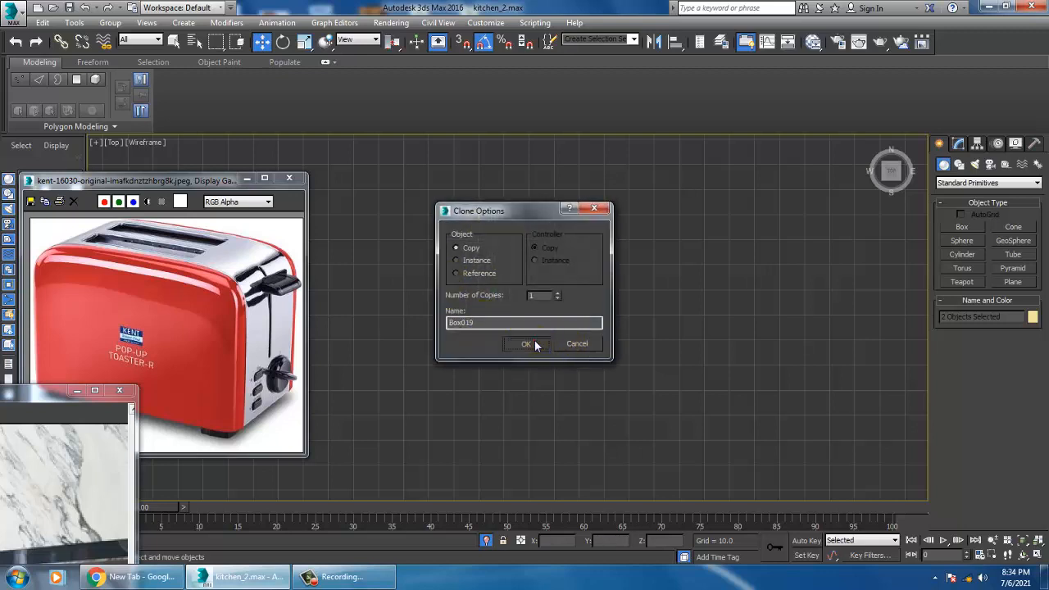
{"action": "left_click", "coordinate": [529, 344]}
Step: End isolation to bring back the whole kitchen and frame the copied feet in the Perspective view
{"action": "right_click", "coordinate": [693, 312]}
{"action": "left_click", "coordinate": [730, 205]}
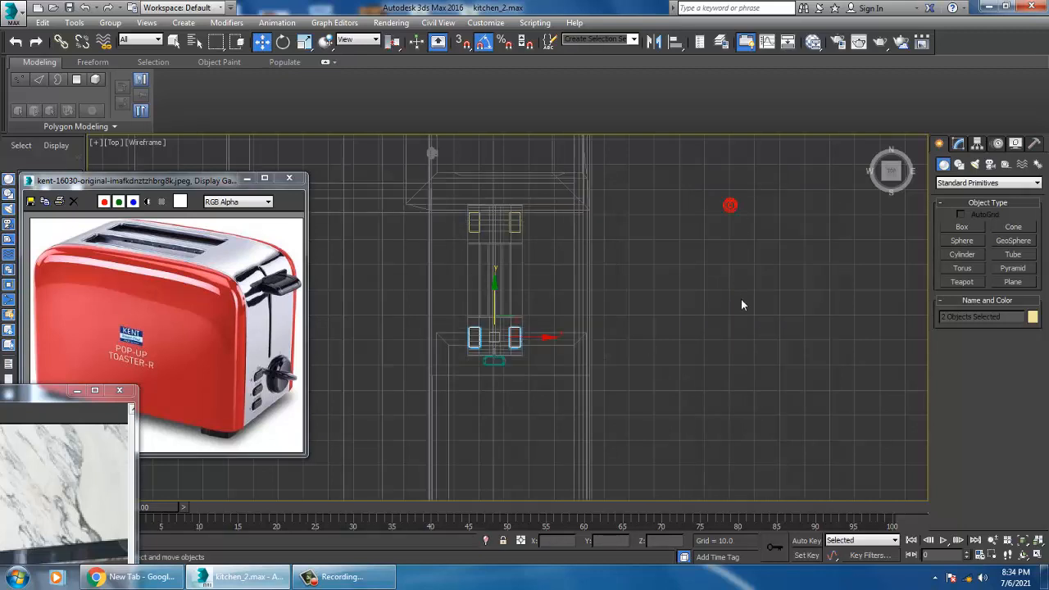
{"action": "key", "text": "z"}
{"action": "key", "text": "alt+w"}
{"action": "right_click", "coordinate": [711, 418]}
{"action": "key", "text": "z"}
{"action": "key", "text": "alt+w"}
Step: Add another foot, the toaster body and the lever to the selected pair of feet
{"action": "middle_click_drag", "start_coordinate": [717, 416], "coordinate": [681, 404], "text": "alt"}
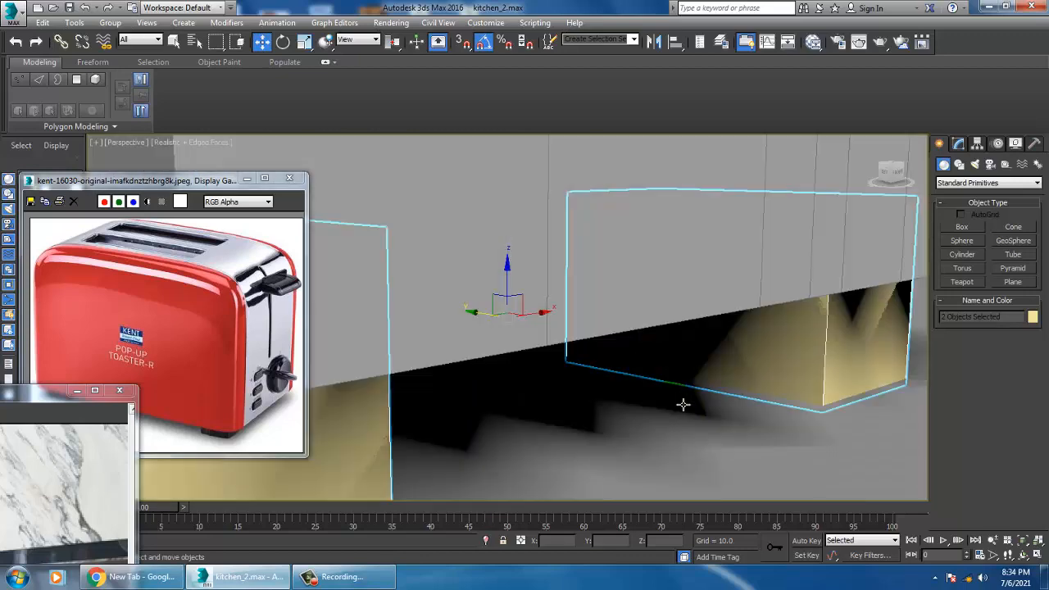
{"action": "scroll", "coordinate": [681, 405], "scroll_direction": "down", "scroll_amount": 3}
{"action": "scroll", "coordinate": [694, 368], "scroll_direction": "down", "scroll_amount": 5}
{"action": "middle_click_drag", "start_coordinate": [692, 356], "coordinate": [681, 426]}
{"action": "scroll", "coordinate": [693, 420], "scroll_direction": "down", "scroll_amount": 5}
{"action": "left_click", "coordinate": [521, 425], "text": "ctrl"}
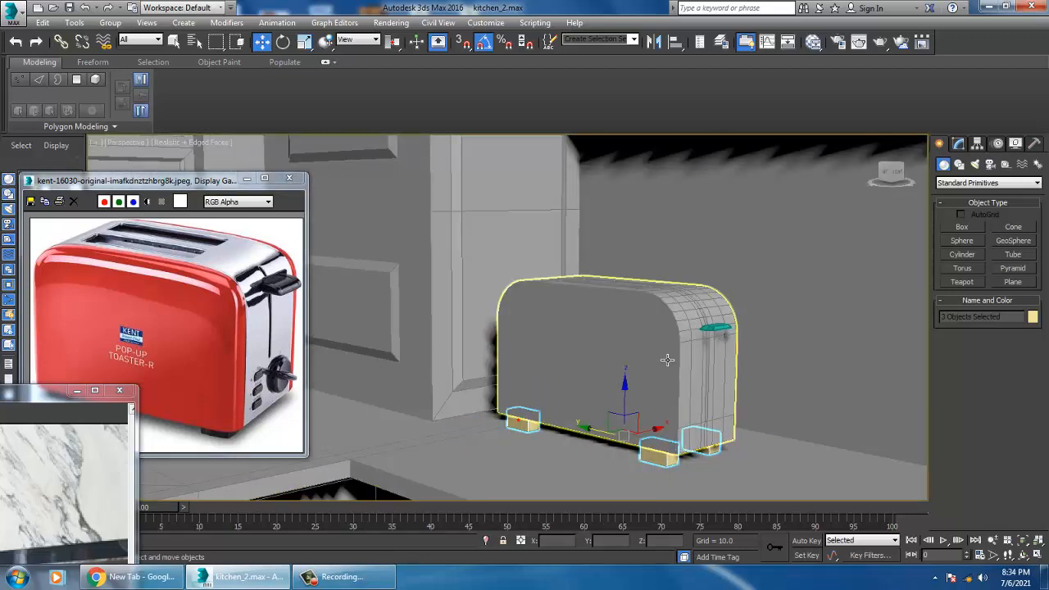
{"action": "left_click", "coordinate": [703, 352], "text": "ctrl"}
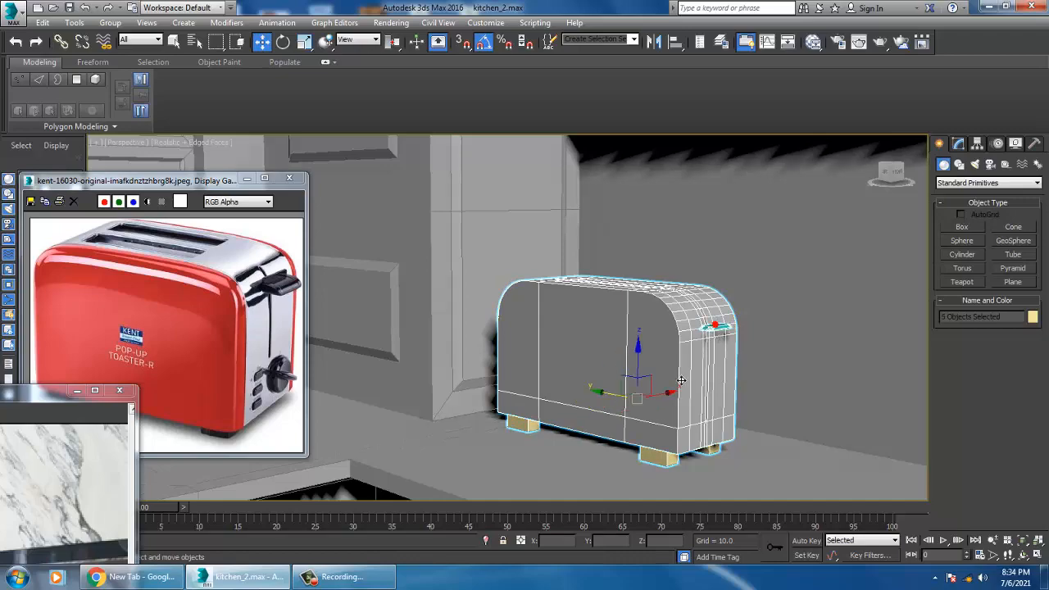
Step: Display the scene in wireframe, select the knob left at the old location and move it along X to the toaster
{"action": "key", "text": "F3"}
{"action": "scroll", "coordinate": [671, 407], "scroll_direction": "down", "scroll_amount": 4}
{"action": "middle_click_drag", "start_coordinate": [651, 415], "coordinate": [691, 358]}
{"action": "scroll", "coordinate": [691, 358], "scroll_direction": "down", "scroll_amount": 4}
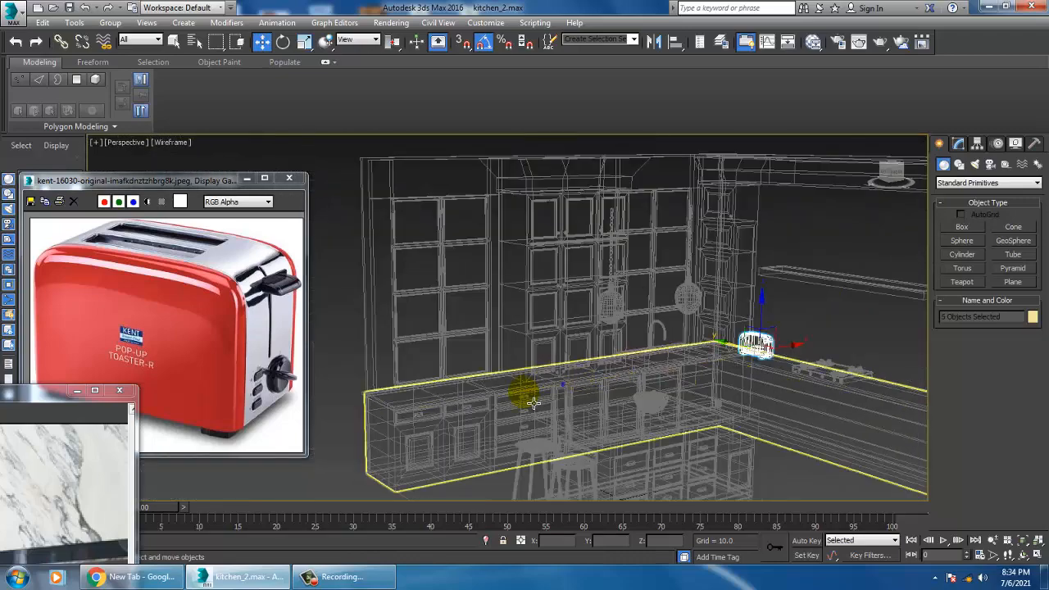
{"action": "left_click", "coordinate": [562, 384]}
{"action": "middle_click_drag", "start_coordinate": [562, 384], "coordinate": [542, 403], "text": "alt"}
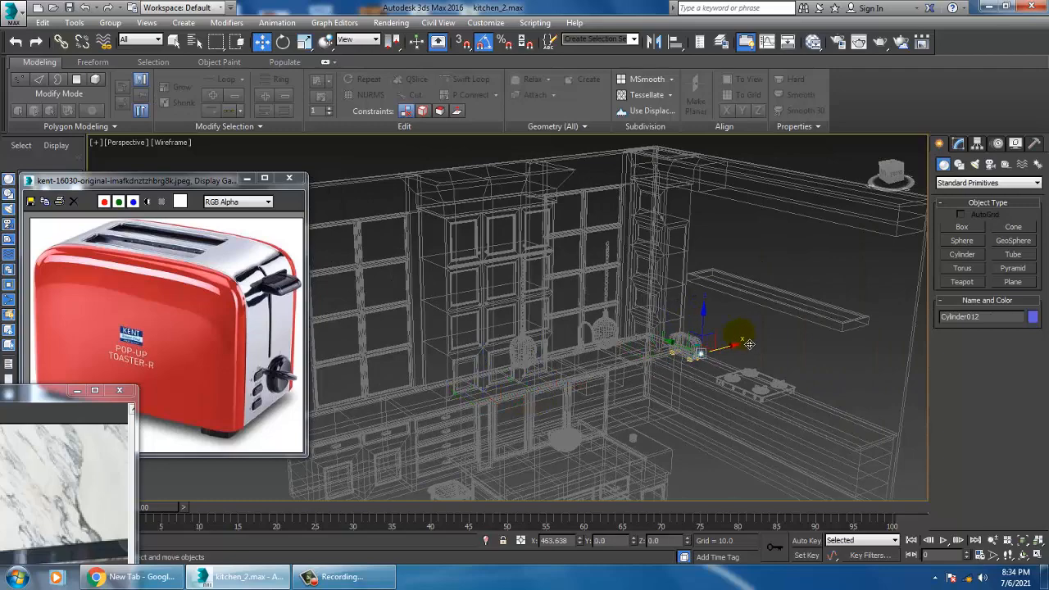
Step: Fine-tune the knob along X to about 452.9 beside the lever slot and restore the shaded display
{"action": "key", "text": "z"}
{"action": "scroll", "coordinate": [693, 365], "scroll_direction": "down", "scroll_amount": 5}
{"action": "middle_click_drag", "start_coordinate": [692, 365], "coordinate": [645, 371], "text": "alt"}
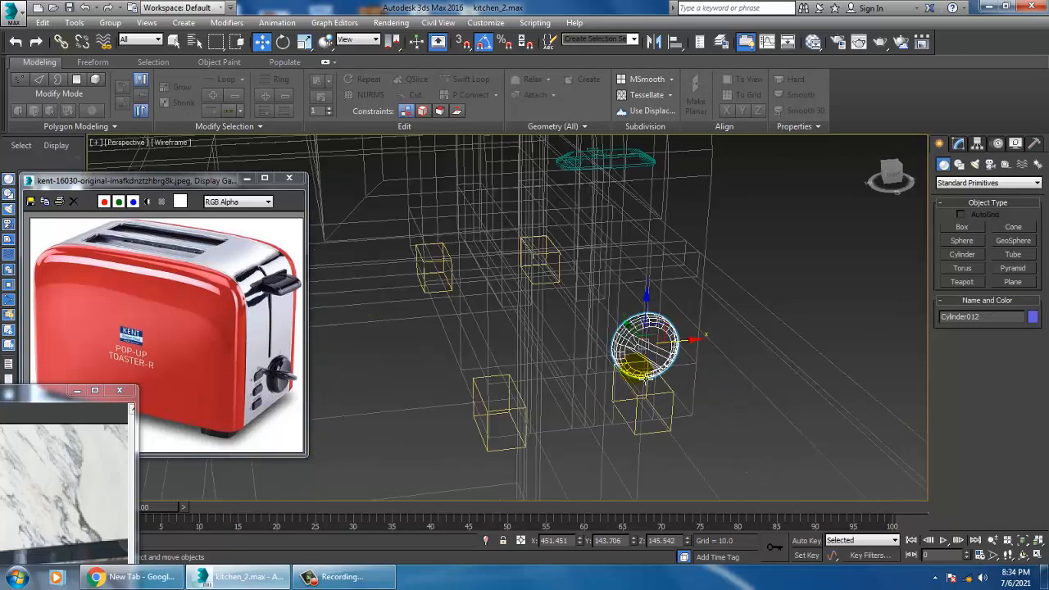
{"action": "key", "text": "F3"}
{"action": "scroll", "coordinate": [646, 368], "scroll_direction": "down", "scroll_amount": 4}
{"action": "scroll", "coordinate": [646, 369], "scroll_direction": "up", "scroll_amount": 5}
{"action": "key", "text": "F3"}
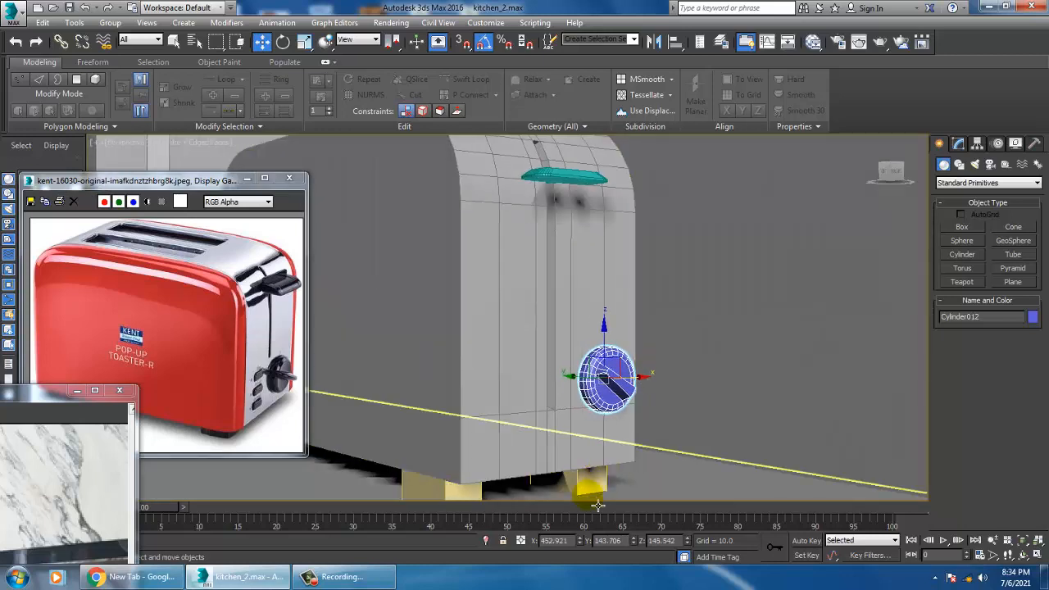
Step: Select the toaster's body, lever, knob and four feet, scale them down together and lower them by about 4.8 towards the countertop
{"action": "left_click", "coordinate": [572, 422], "text": "ctrl"}
{"action": "left_click", "coordinate": [566, 176], "text": "ctrl"}
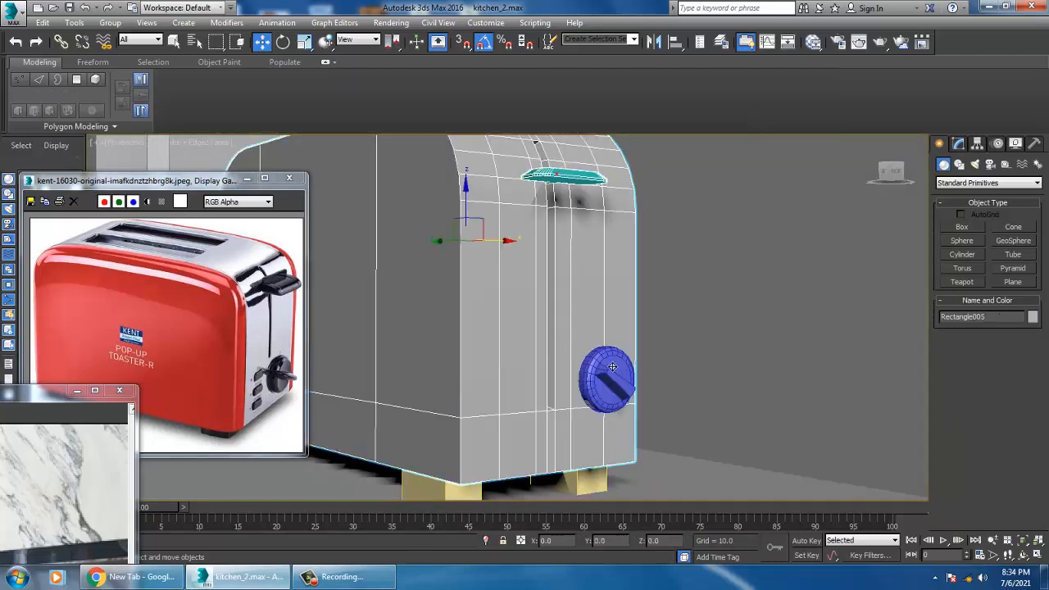
{"action": "left_click", "coordinate": [608, 379], "text": "ctrl"}
{"action": "left_click", "coordinate": [586, 482], "text": "ctrl"}
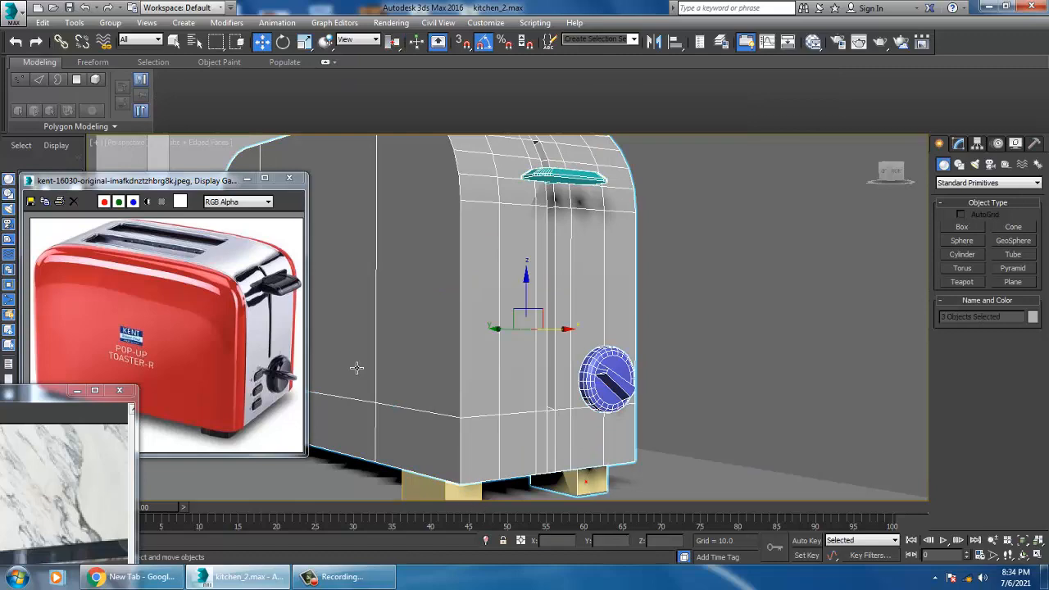
{"action": "left_click", "coordinate": [434, 486]}
{"action": "middle_click_drag", "start_coordinate": [503, 349], "coordinate": [622, 373]}
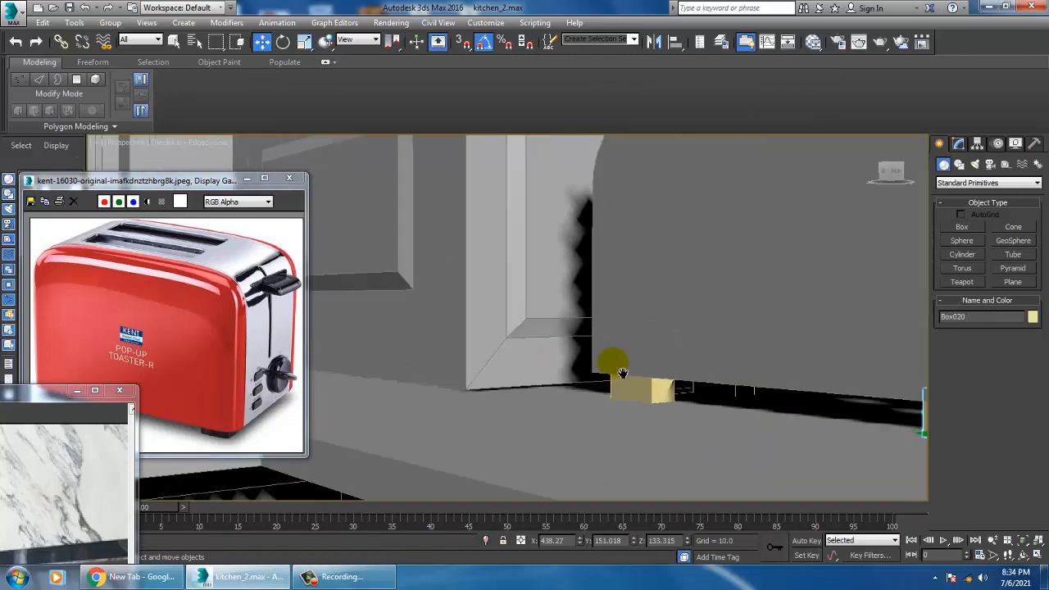
{"action": "scroll", "coordinate": [725, 399], "scroll_direction": "down", "scroll_amount": 8}
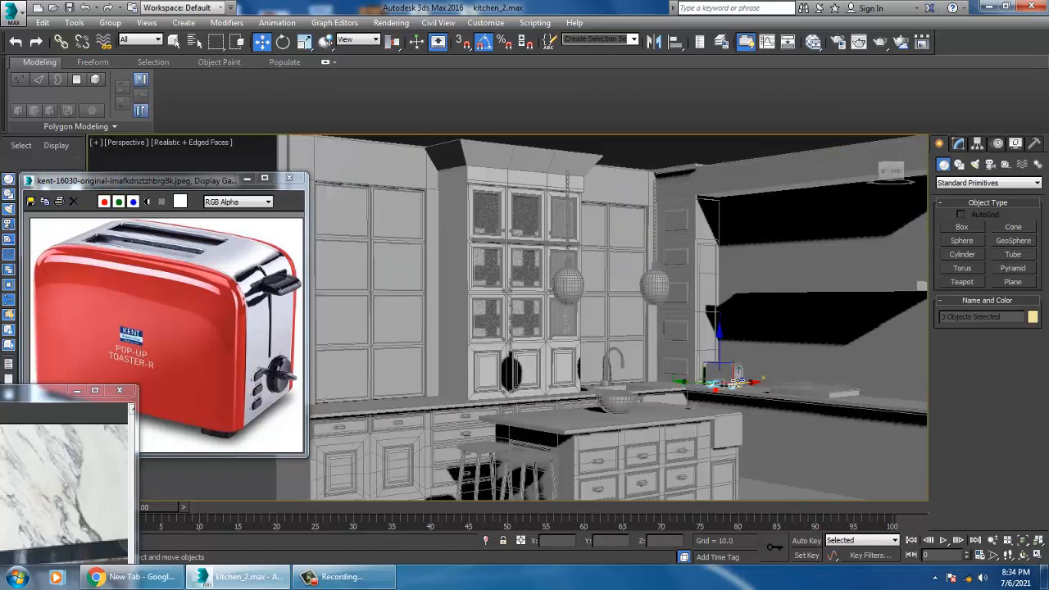
{"action": "scroll", "coordinate": [740, 381], "scroll_direction": "up", "scroll_amount": 7}
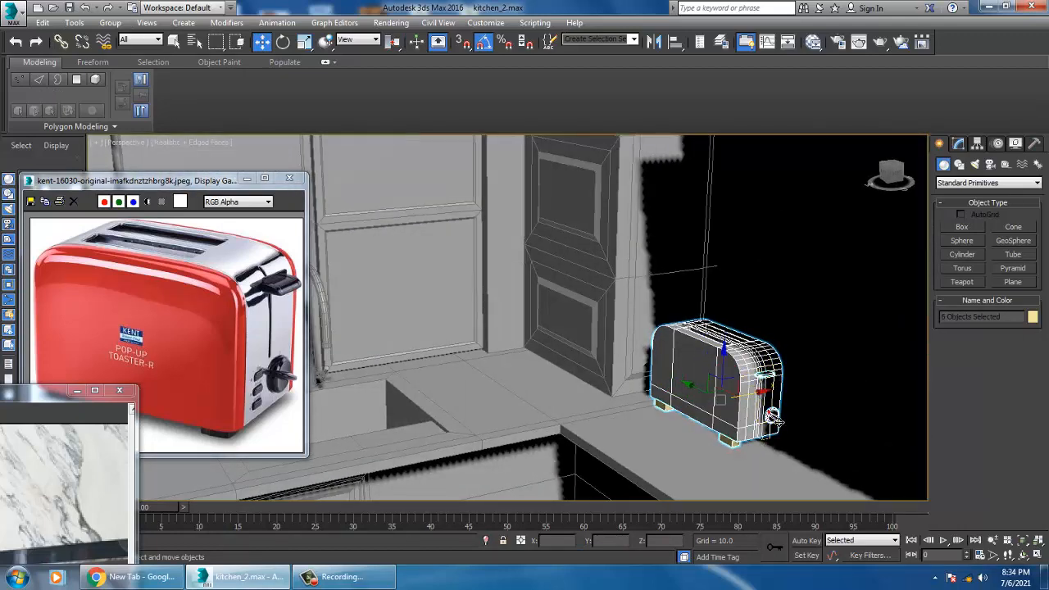
{"action": "left_click_drag", "start_coordinate": [727, 407], "coordinate": [761, 424]}
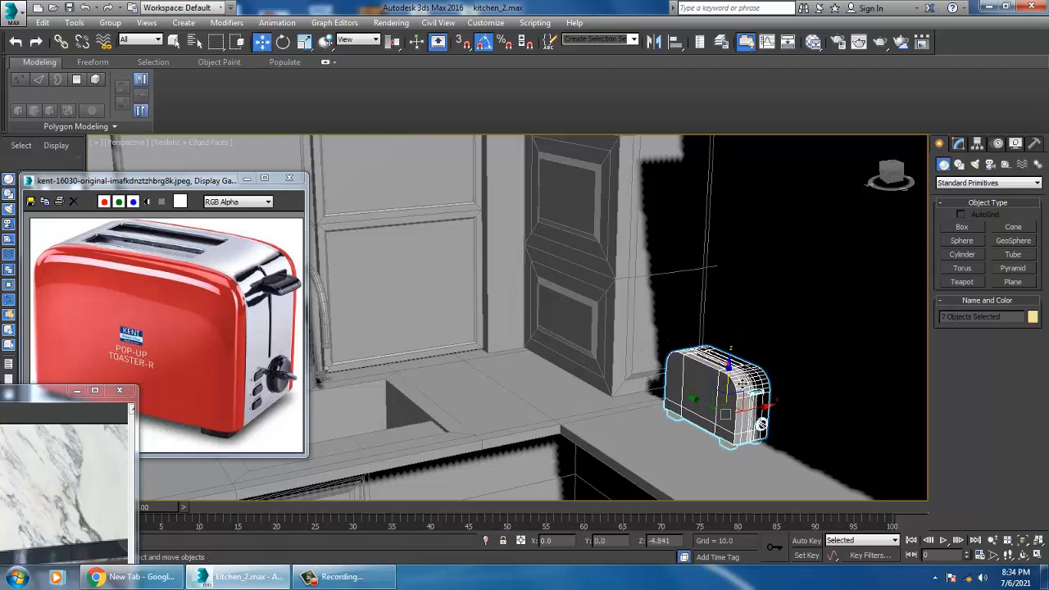
Step: Move the selected toaster along the corner countertop to a spot between the tall cabinet and the hob, then deselect it
{"action": "scroll", "coordinate": [742, 379], "scroll_direction": "down", "scroll_amount": 5}
{"action": "middle_click_drag", "start_coordinate": [747, 371], "coordinate": [678, 358]}
{"action": "scroll", "coordinate": [677, 359], "scroll_direction": "up", "scroll_amount": 5}
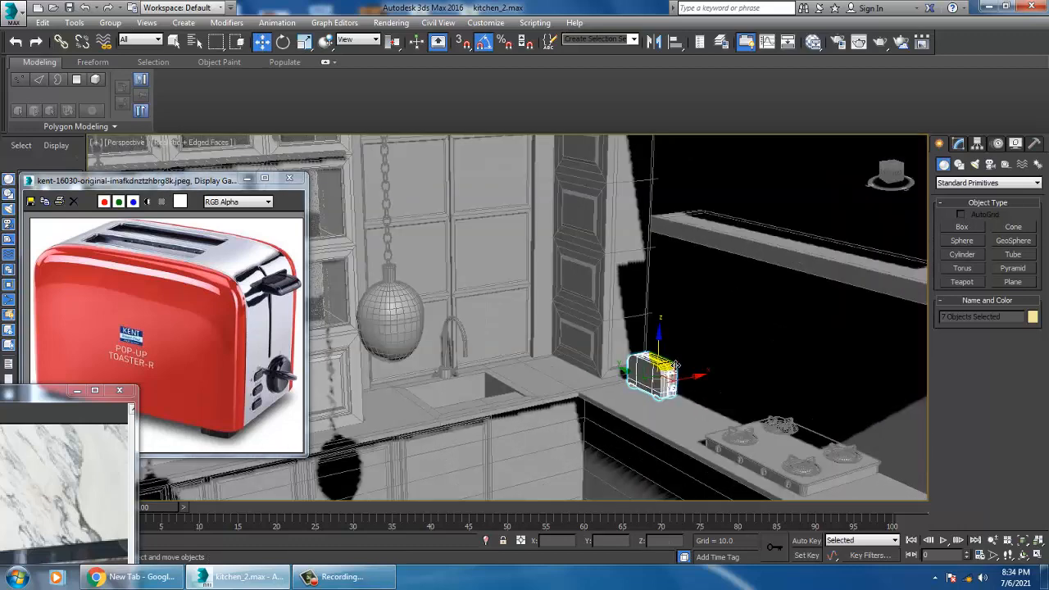
{"action": "left_click_drag", "start_coordinate": [691, 421], "coordinate": [733, 407]}
{"action": "middle_click_drag", "start_coordinate": [698, 377], "coordinate": [780, 372], "text": "alt"}
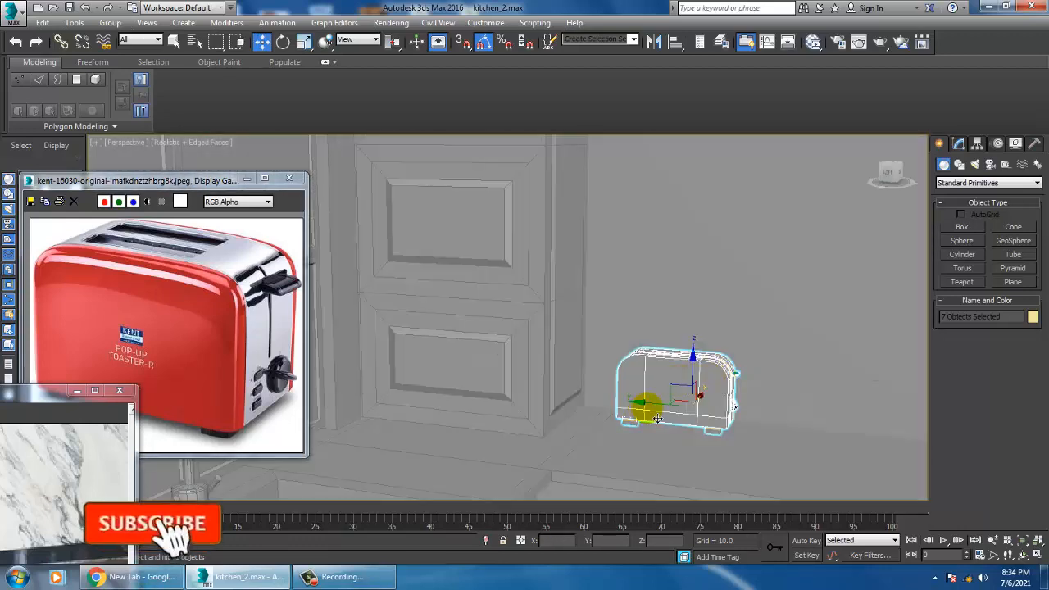
{"action": "left_click_drag", "start_coordinate": [653, 409], "coordinate": [621, 412]}
{"action": "middle_click_drag", "start_coordinate": [692, 399], "coordinate": [621, 399], "text": "alt"}
{"action": "scroll", "coordinate": [621, 399], "scroll_direction": "down", "scroll_amount": 7}
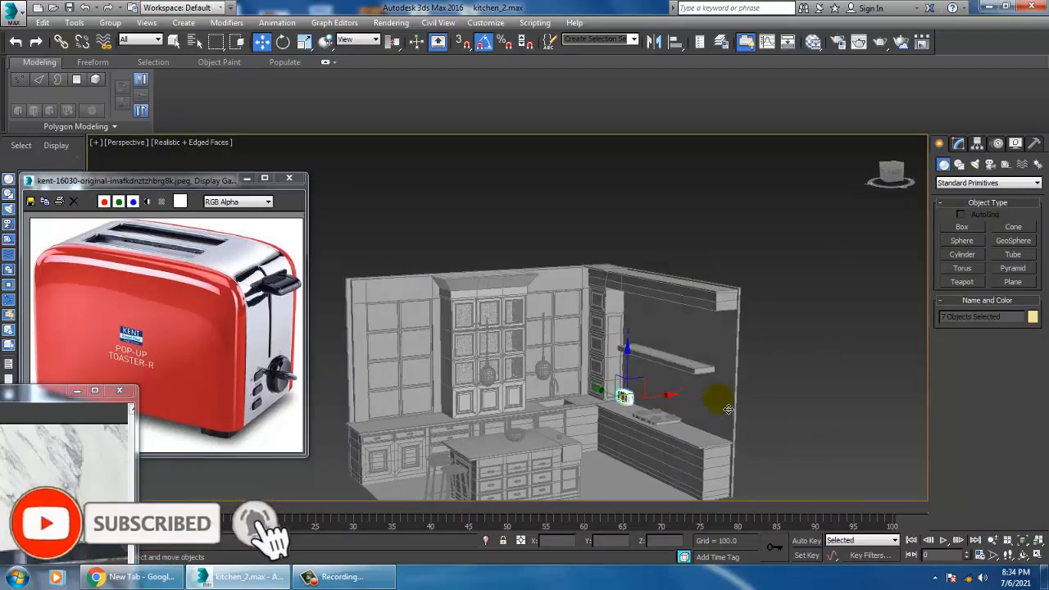
{"action": "left_click", "coordinate": [729, 406]}
Step: Select every object in the scene, assign them all the light grey object colour, and minimize the toaster reference image
{"action": "scroll", "coordinate": [745, 401], "scroll_direction": "up", "scroll_amount": 2}
{"action": "middle_click_drag", "start_coordinate": [825, 346], "coordinate": [756, 312]}
{"action": "key", "text": "ctrl+a"}
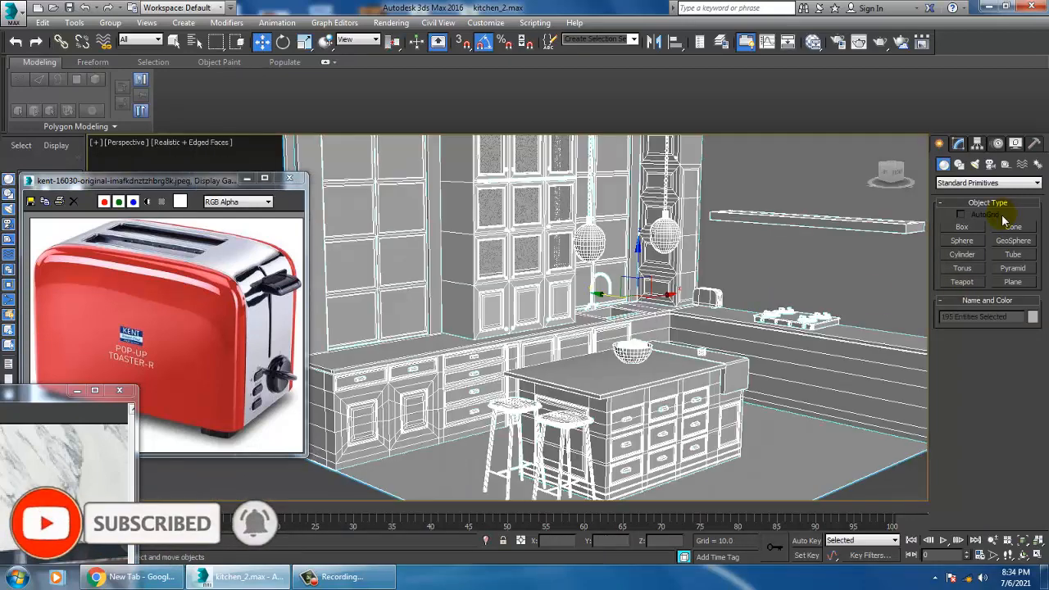
{"action": "left_click", "coordinate": [1031, 317]}
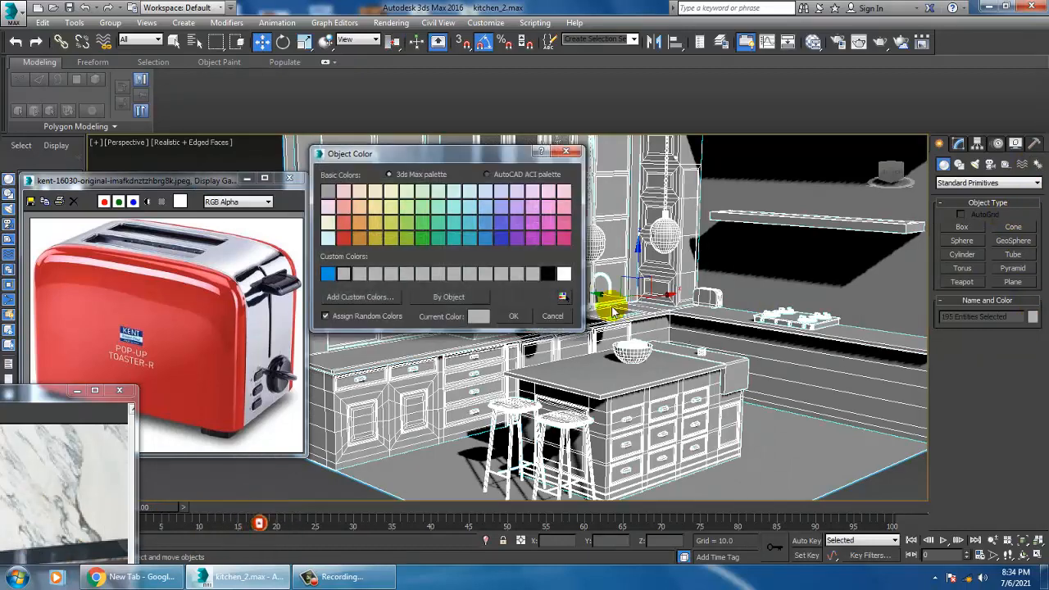
{"action": "left_click", "coordinate": [513, 317]}
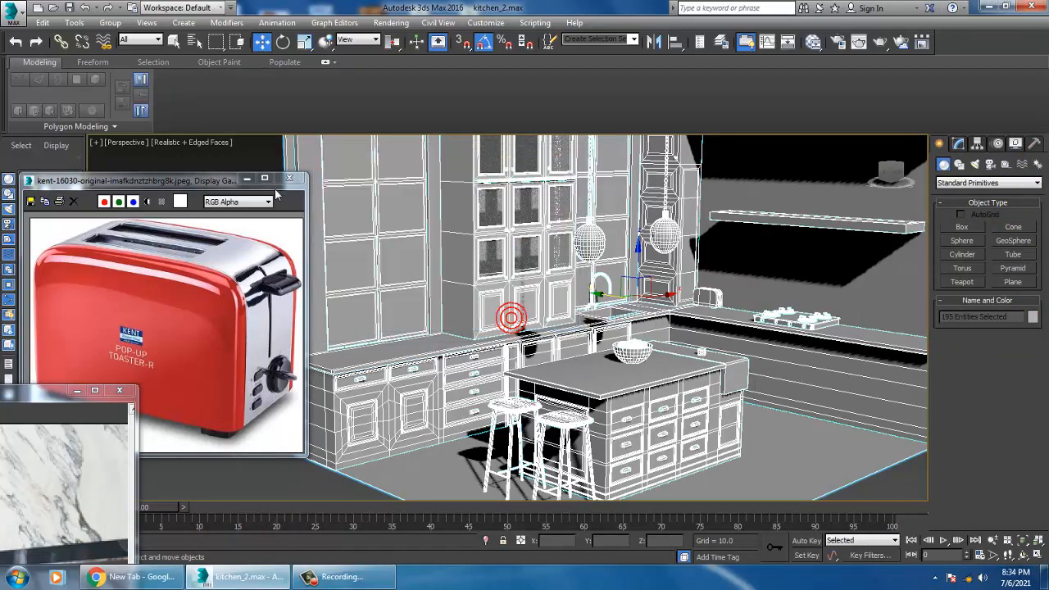
{"action": "left_click", "coordinate": [246, 179]}
Step: Clear the selection and turn off the edged-faces display to review the toaster and countertops in plain shading
{"action": "scroll", "coordinate": [642, 261], "scroll_direction": "down", "scroll_amount": 10}
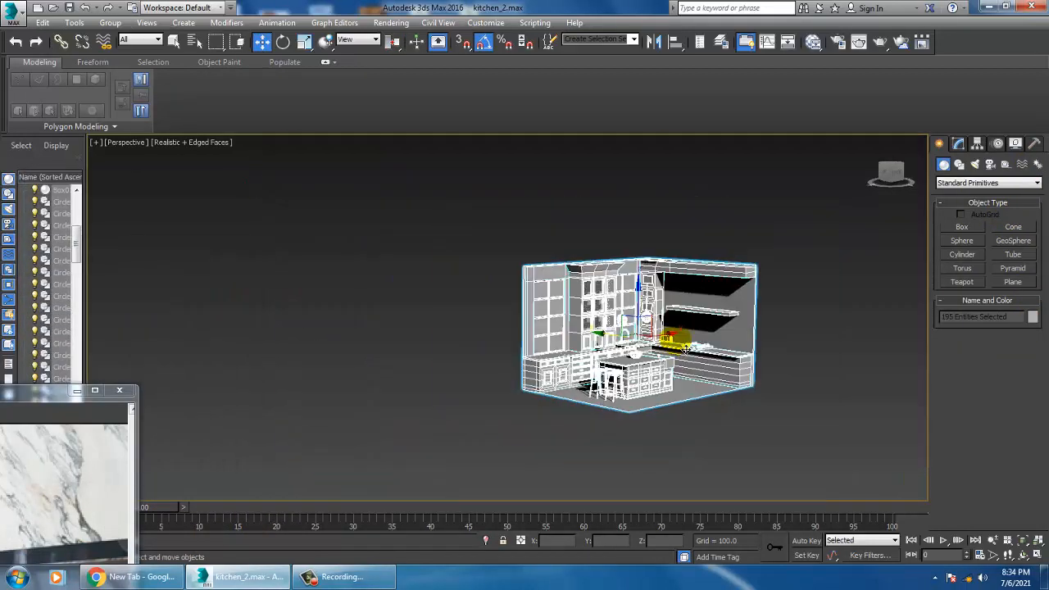
{"action": "left_click", "coordinate": [642, 262]}
{"action": "scroll", "coordinate": [579, 351], "scroll_direction": "up", "scroll_amount": 8}
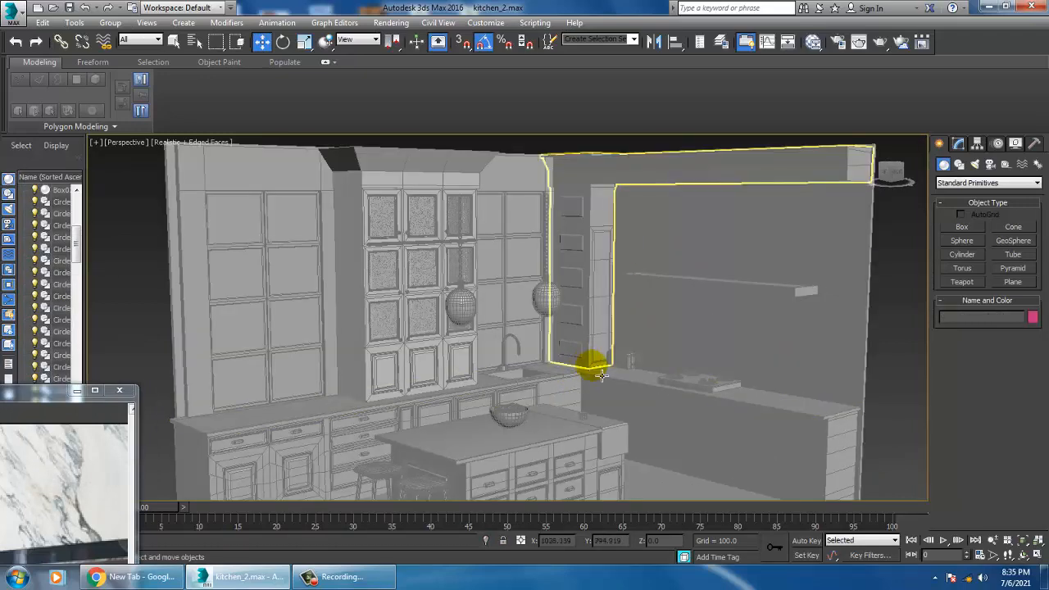
{"action": "middle_click_drag", "start_coordinate": [596, 367], "coordinate": [619, 386], "text": "alt"}
{"action": "scroll", "coordinate": [618, 386], "scroll_direction": "up", "scroll_amount": 7}
{"action": "key", "text": "F4"}
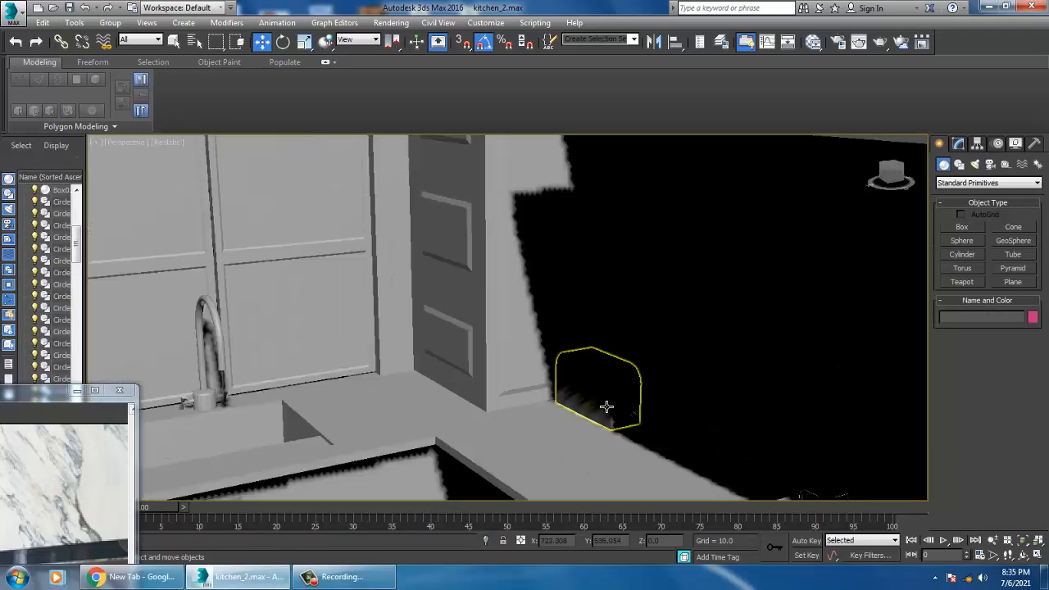
{"action": "scroll", "coordinate": [605, 406], "scroll_direction": "down", "scroll_amount": 7}
{"action": "scroll", "coordinate": [587, 393], "scroll_direction": "down", "scroll_amount": 6}
{"action": "scroll", "coordinate": [586, 348], "scroll_direction": "up", "scroll_amount": 3}
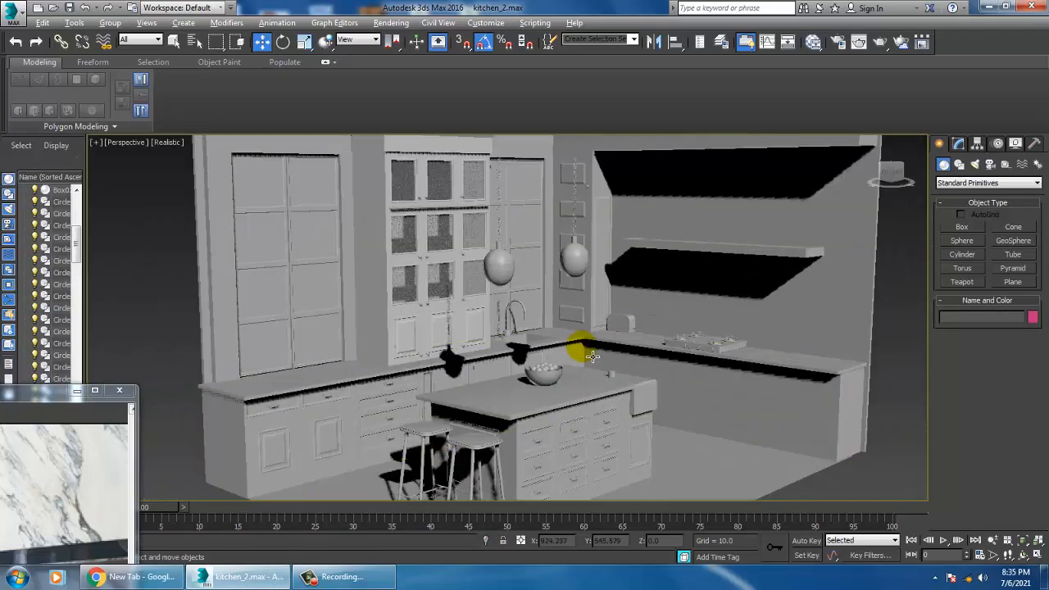
{"action": "left_click", "coordinate": [590, 355]}
{"action": "scroll", "coordinate": [732, 351], "scroll_direction": "up", "scroll_amount": 8}
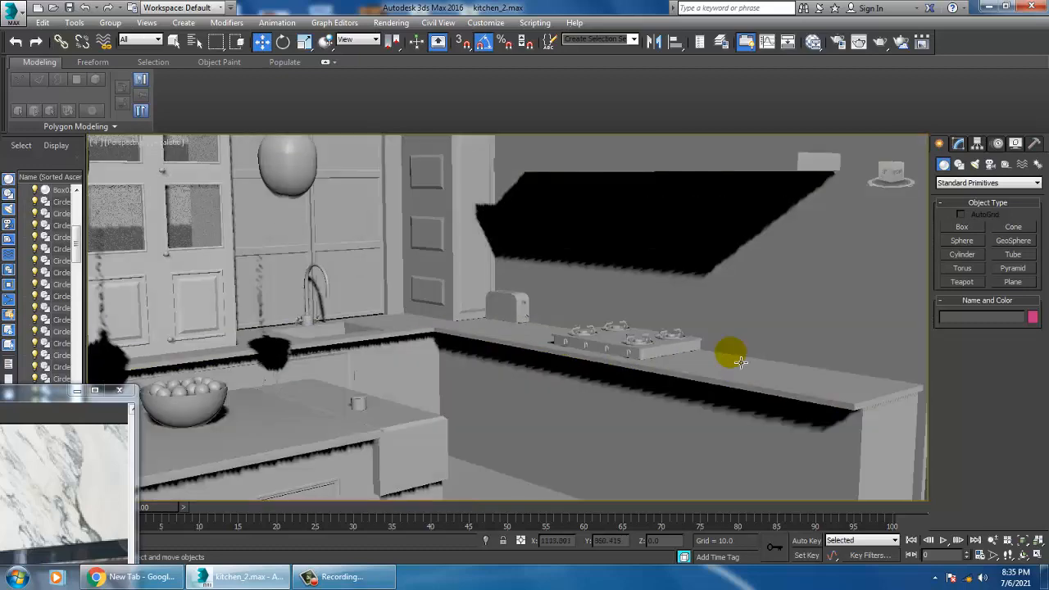
{"action": "left_click", "coordinate": [441, 491]}
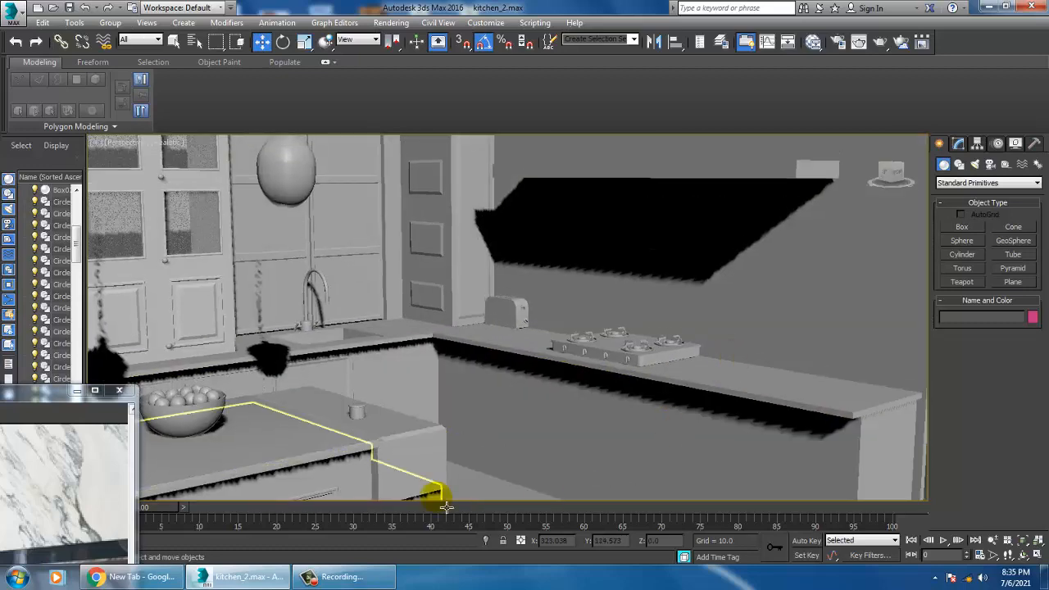